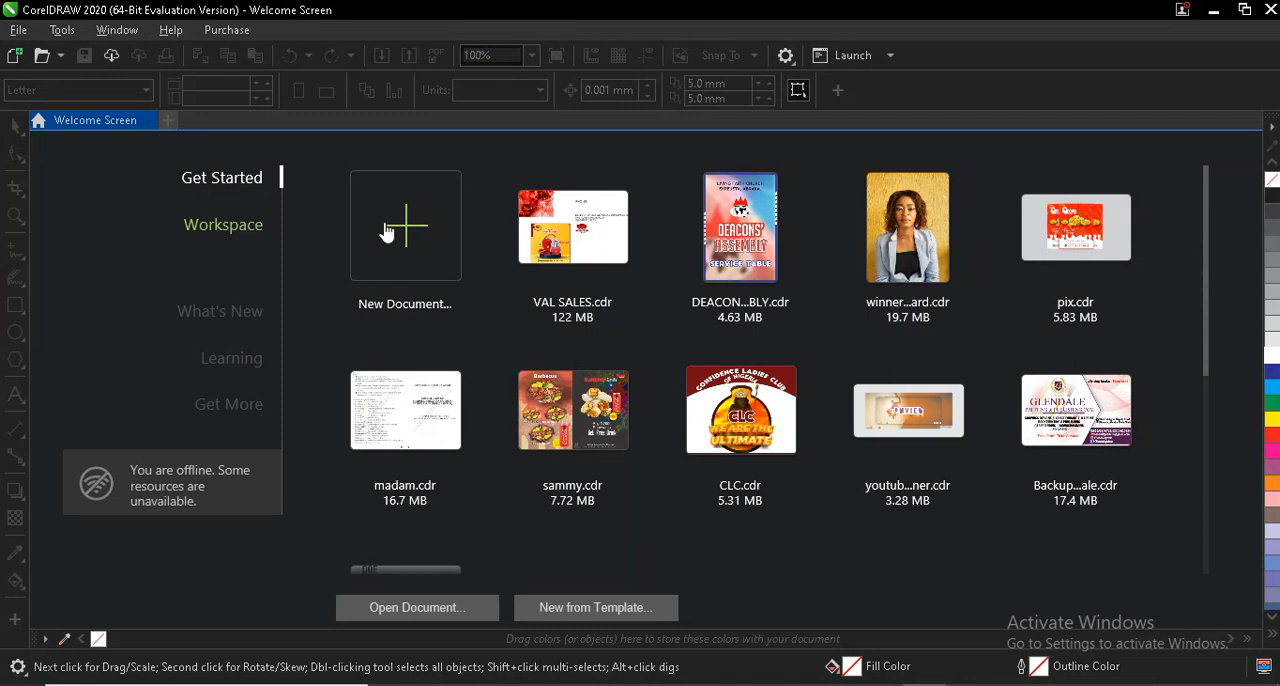
- Create a new A6 portrait document named ccp, 105 by 148 mm, in CMYK at 300 dpi
left_click(400, 235)
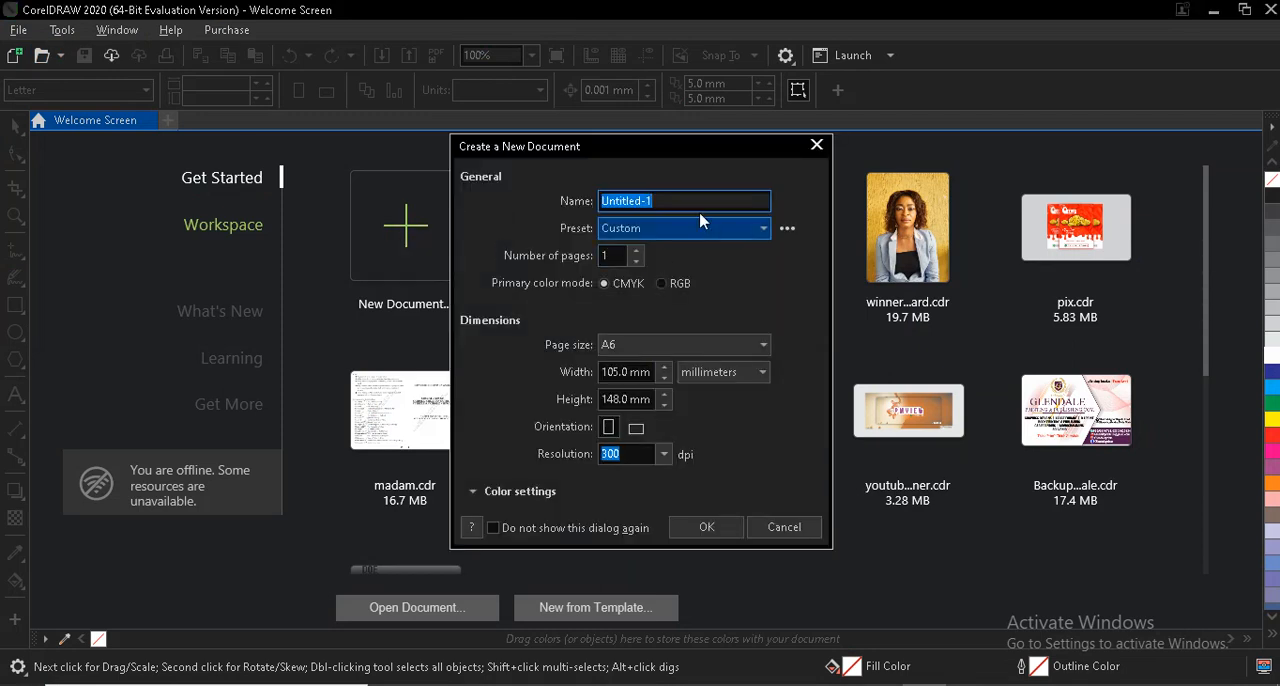
type("ccp")
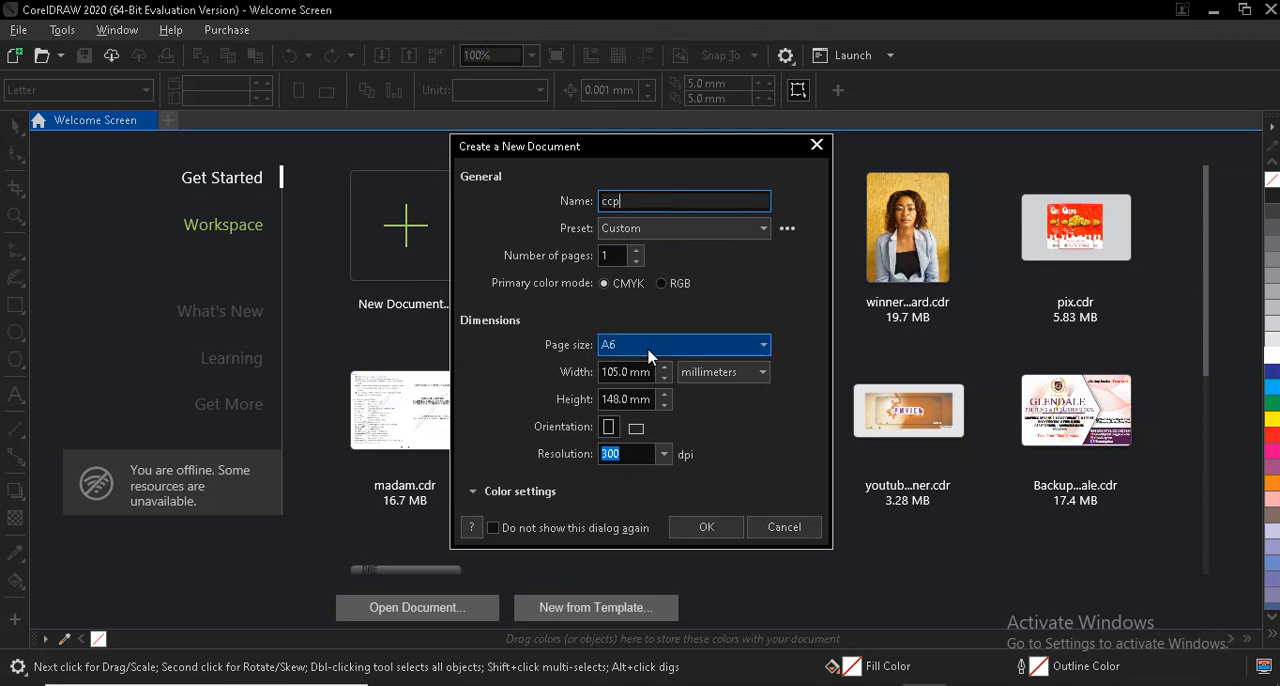
left_click(704, 527)
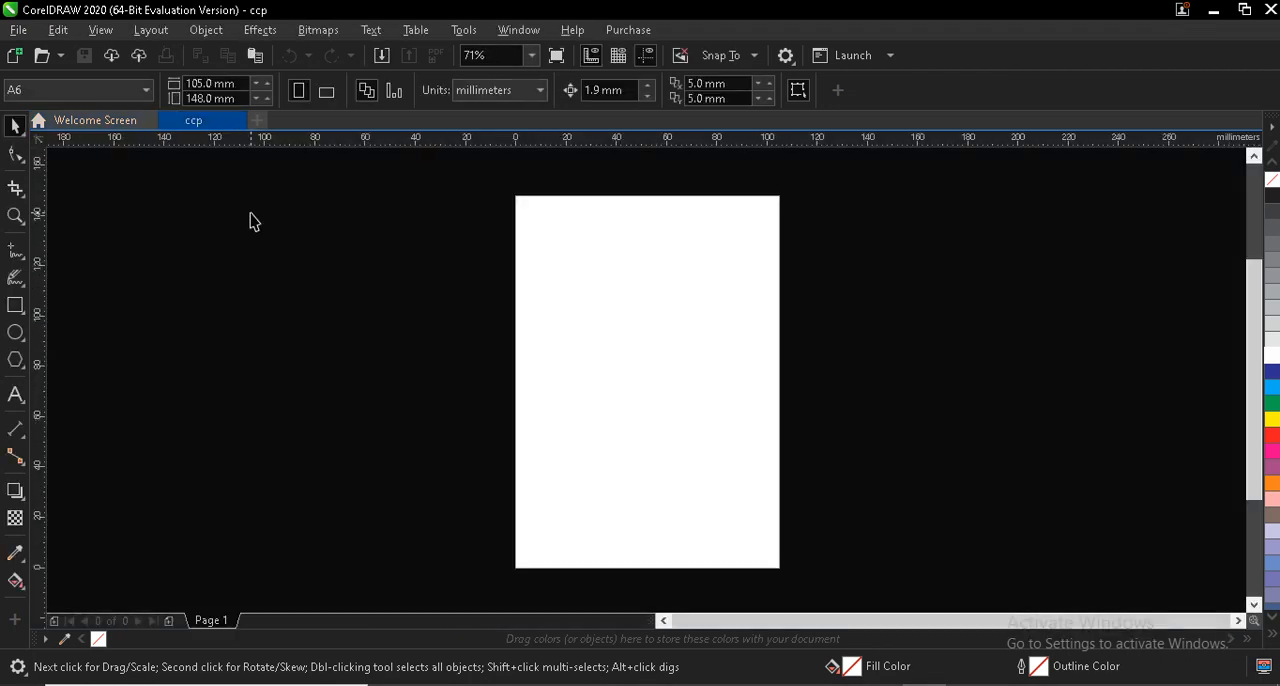
- Import all four images from the p. b folder and place the logo and both chips pictures left of the page, the WhatsApp icon right
left_click(18, 33)
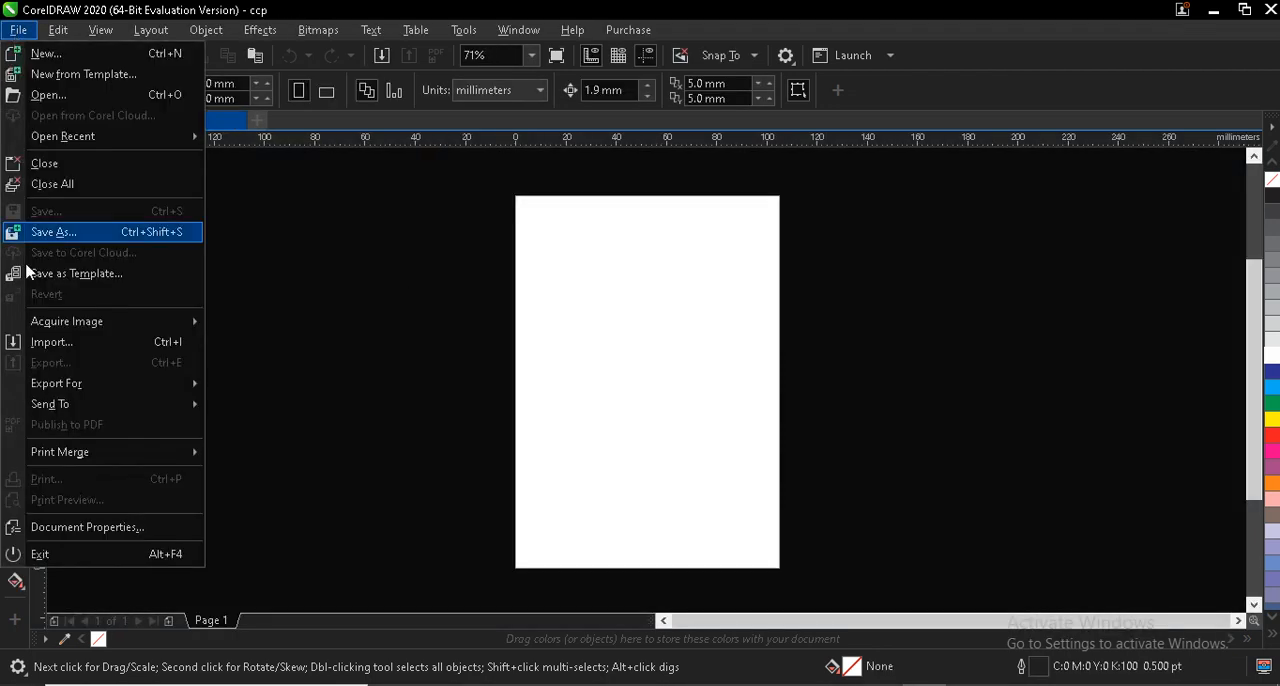
left_click(64, 345)
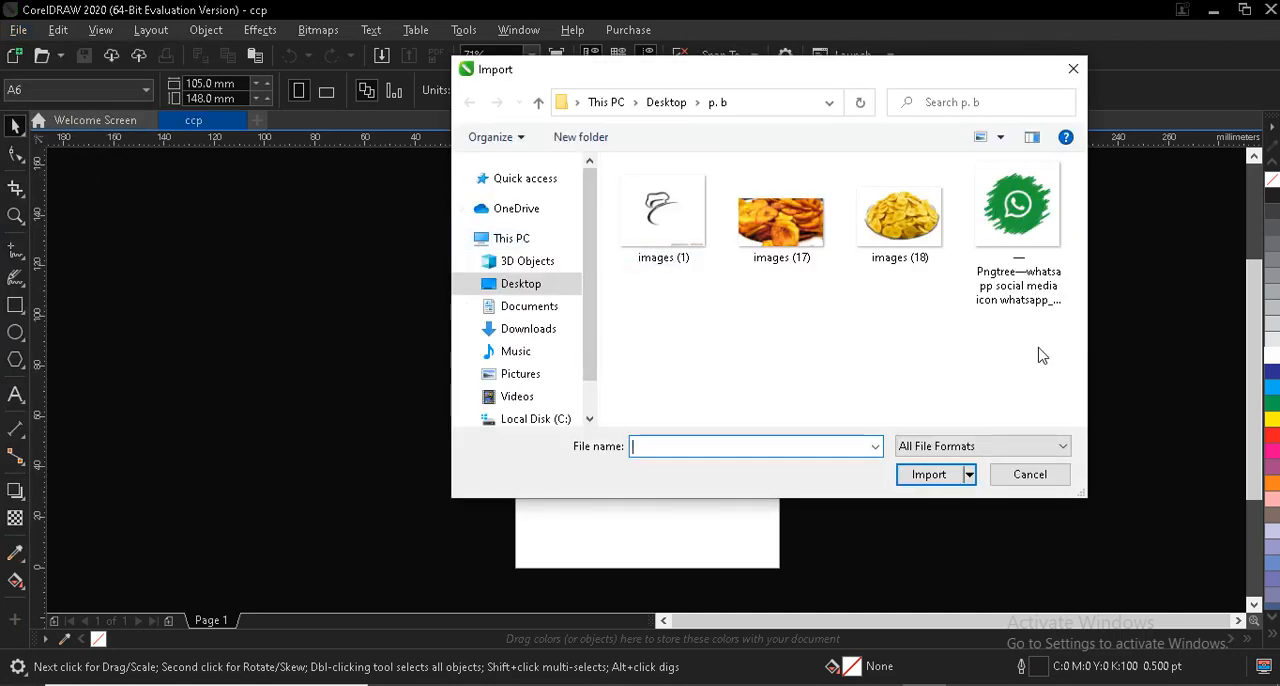
left_click_drag(1040, 350, 618, 210)
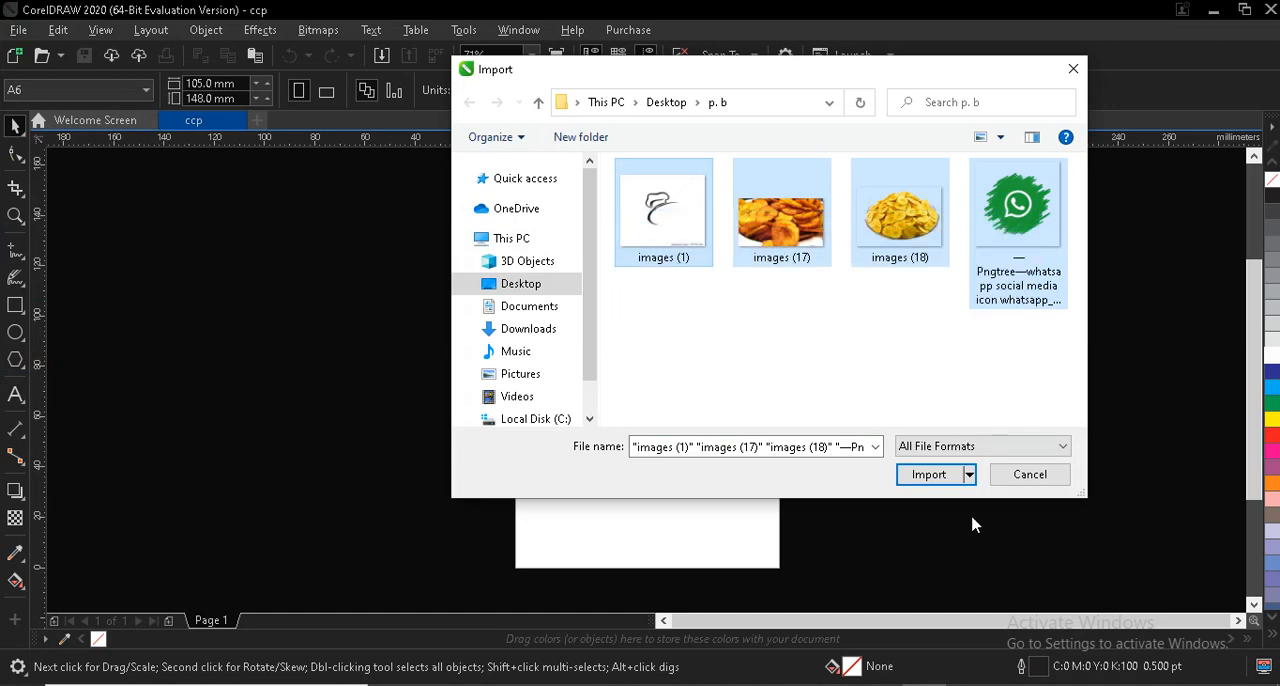
left_click(948, 476)
left_click_drag(359, 211, 457, 294)
left_click_drag(347, 306, 470, 375)
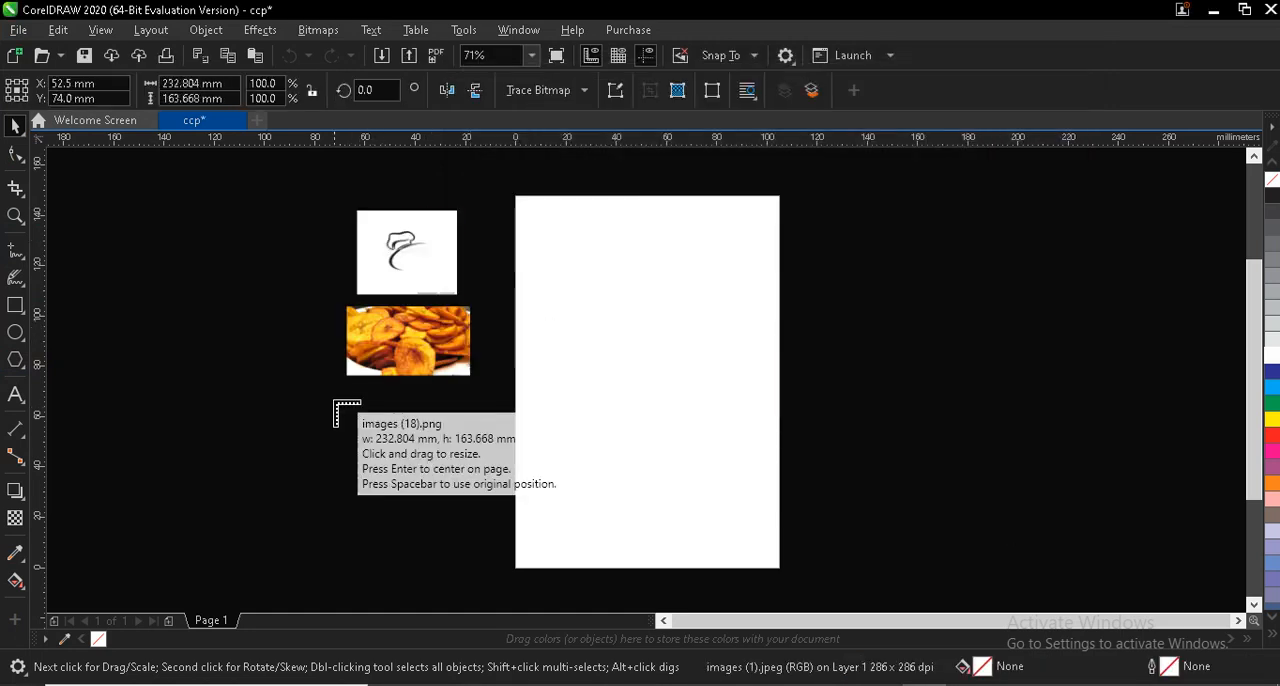
left_click_drag(336, 402, 484, 500)
left_click_drag(848, 212, 1020, 392)
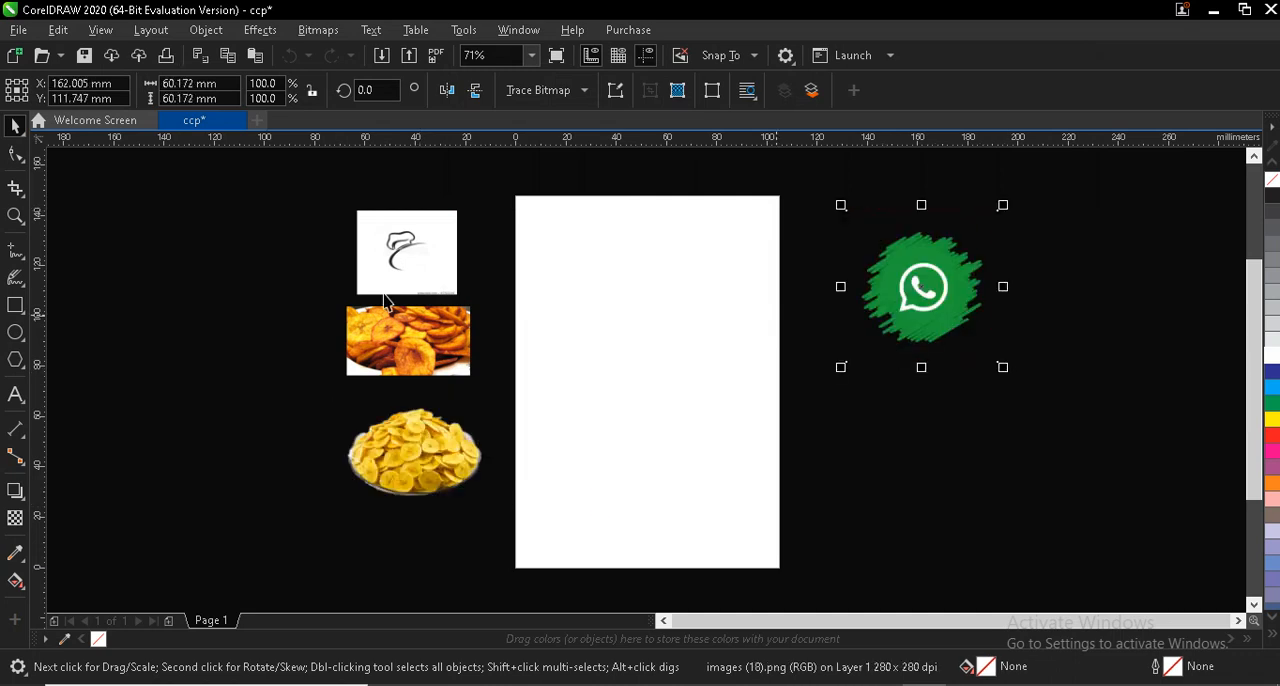
- Add a page-frame rectangle and raise its lower edge so it is about 99 mm high
left_click(14, 307)
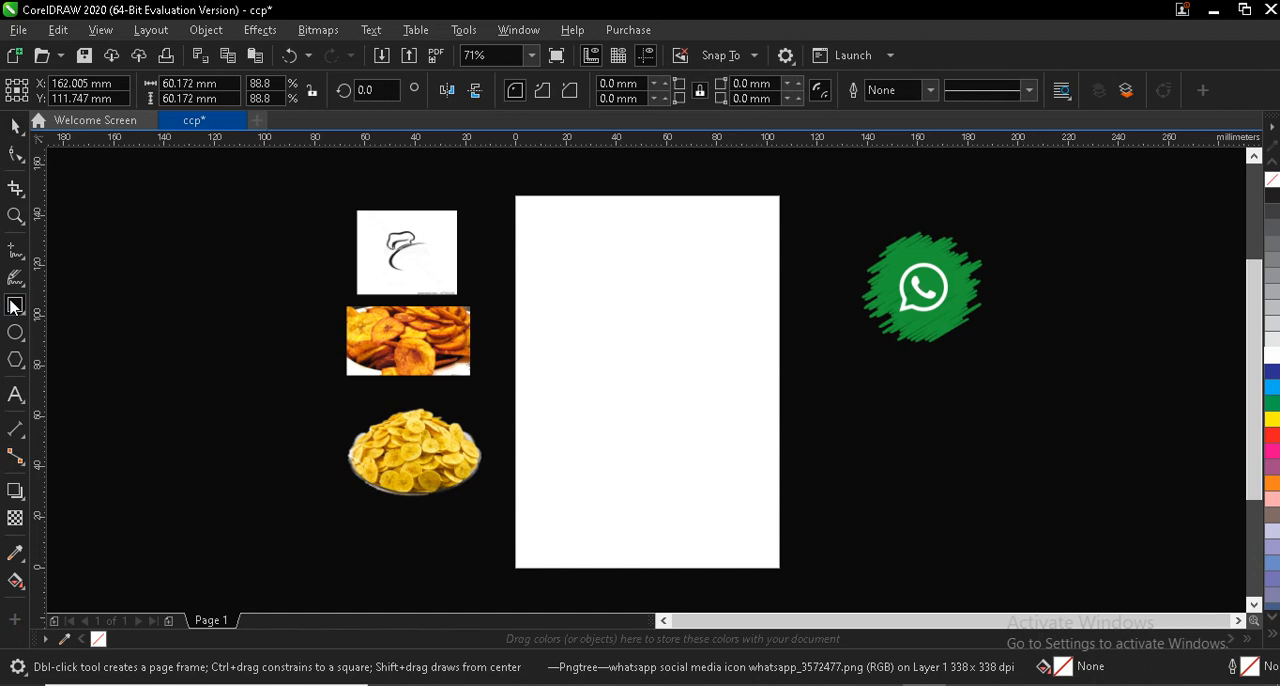
double_click(14, 307)
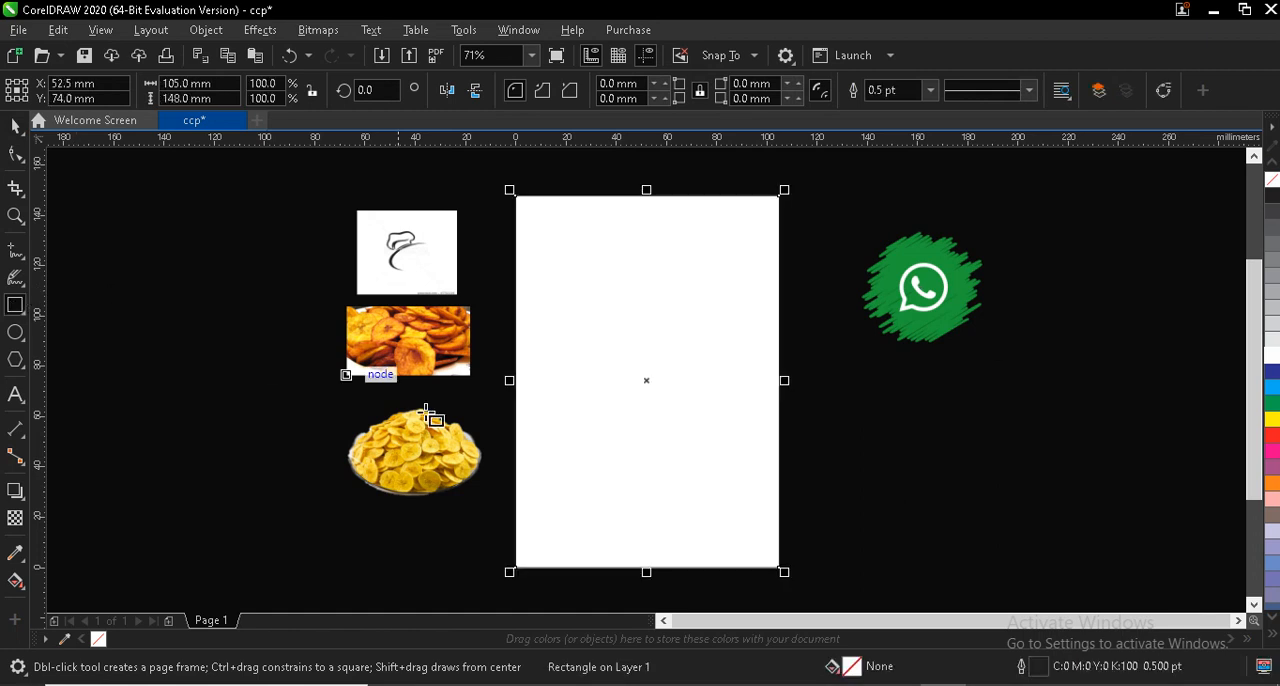
left_click_drag(646, 575, 640, 450)
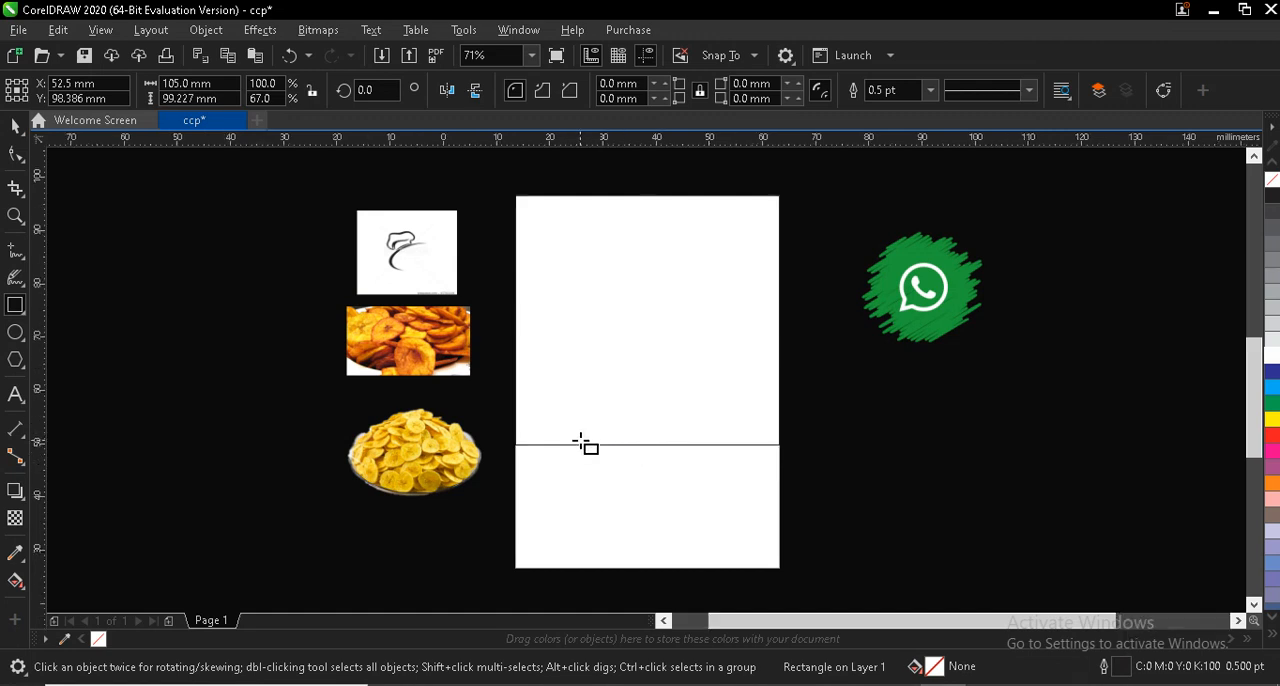
- Draw a narrow upright rectangle about 8.5 by 33 mm across the frame's lower edge near the page's left side, and fully round its corners
scroll(581, 442, "up", 2)
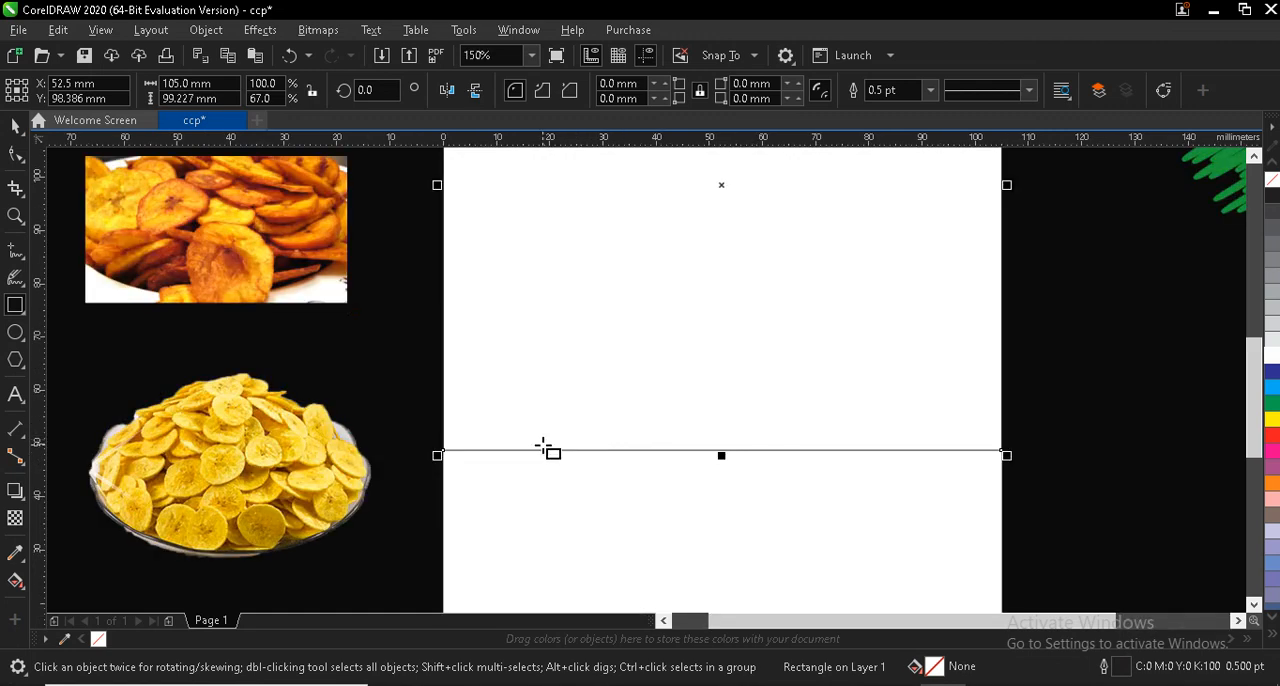
left_click_drag(493, 394, 542, 572)
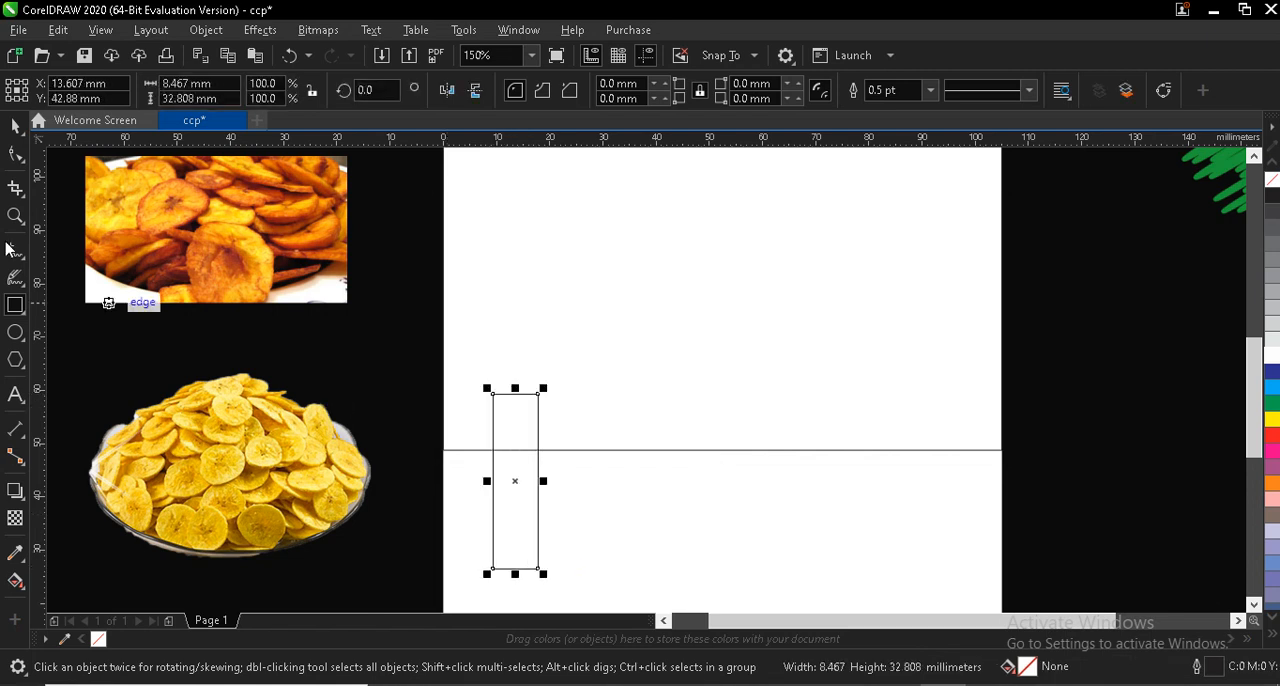
left_click(16, 154)
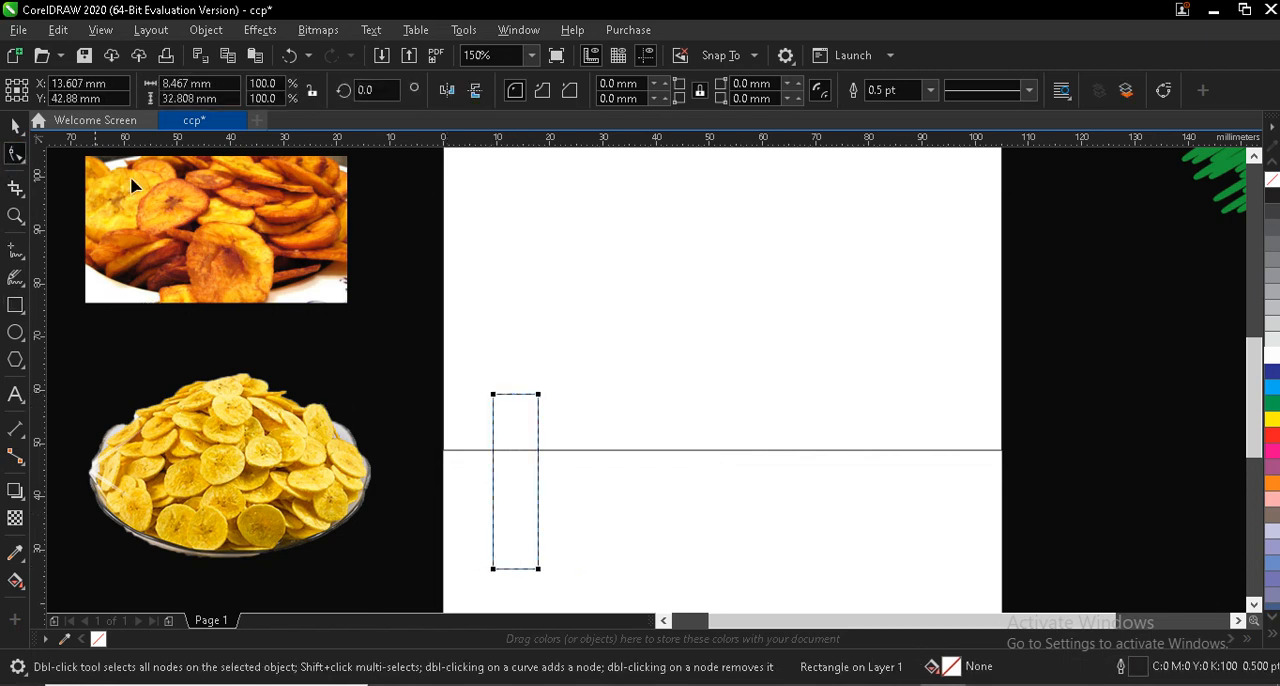
left_click_drag(495, 396, 530, 397)
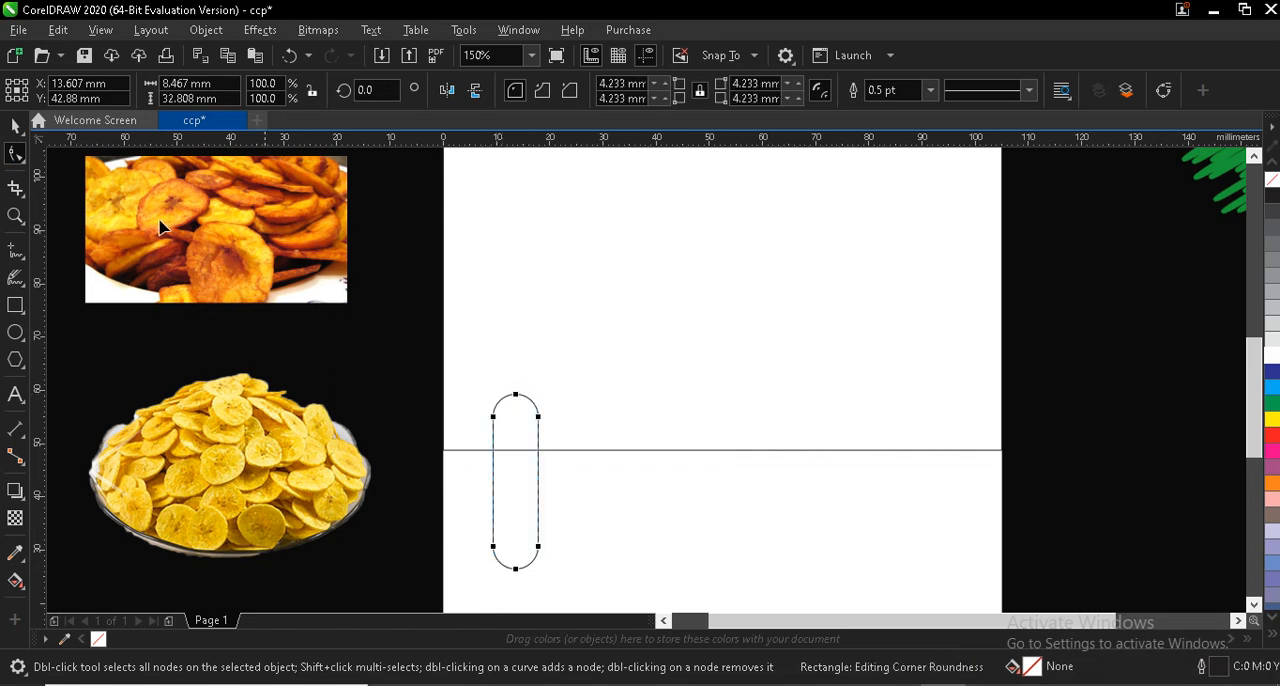
- Convert the rounded rectangle to curves and bend both long sides inward to form a narrow waist
right_click(495, 519)
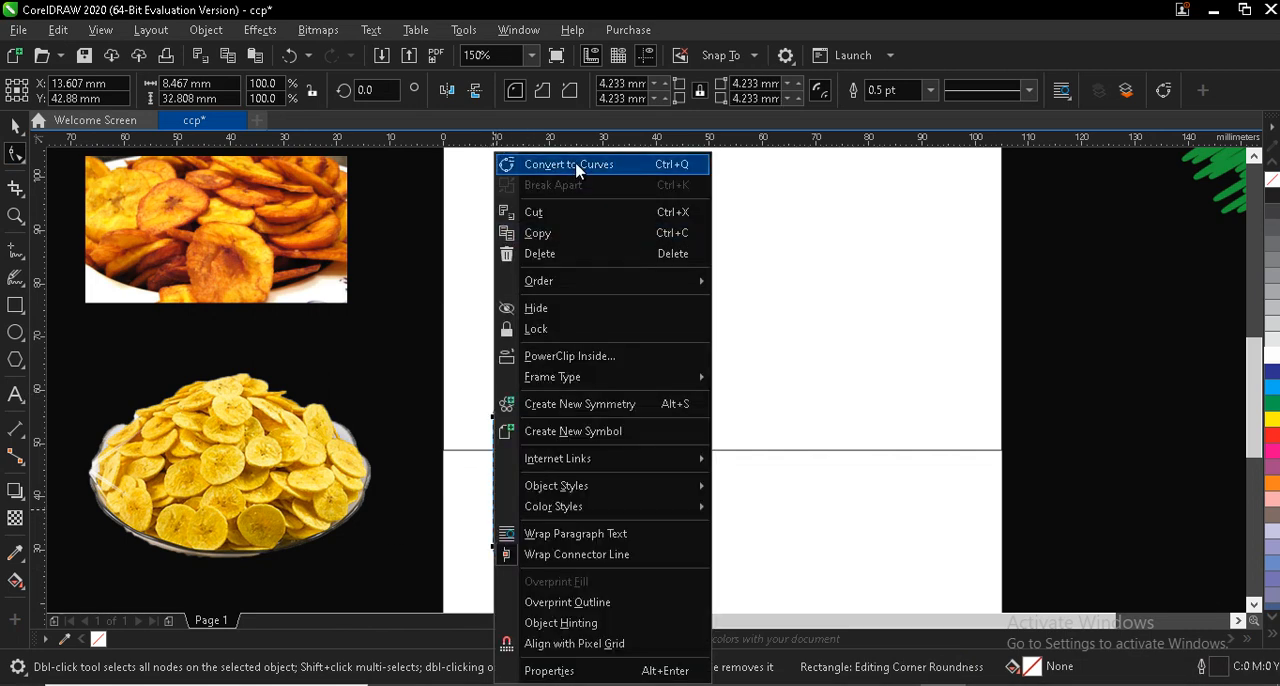
left_click(577, 165)
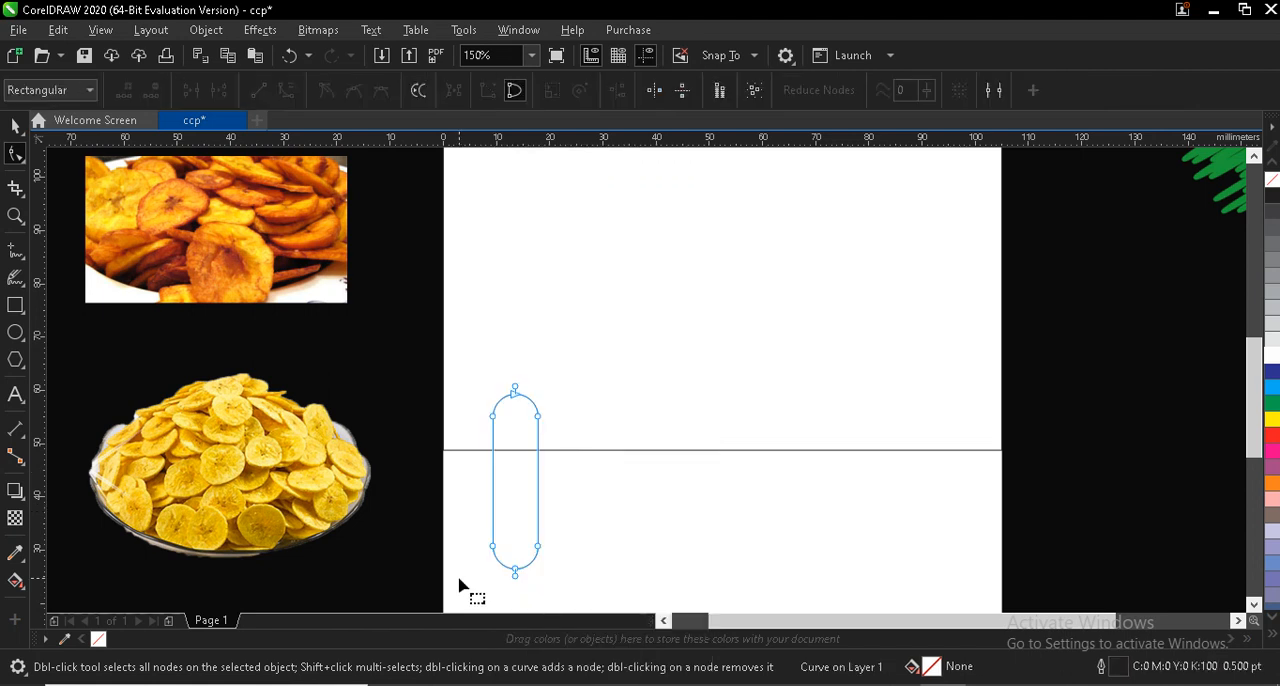
right_click(494, 515)
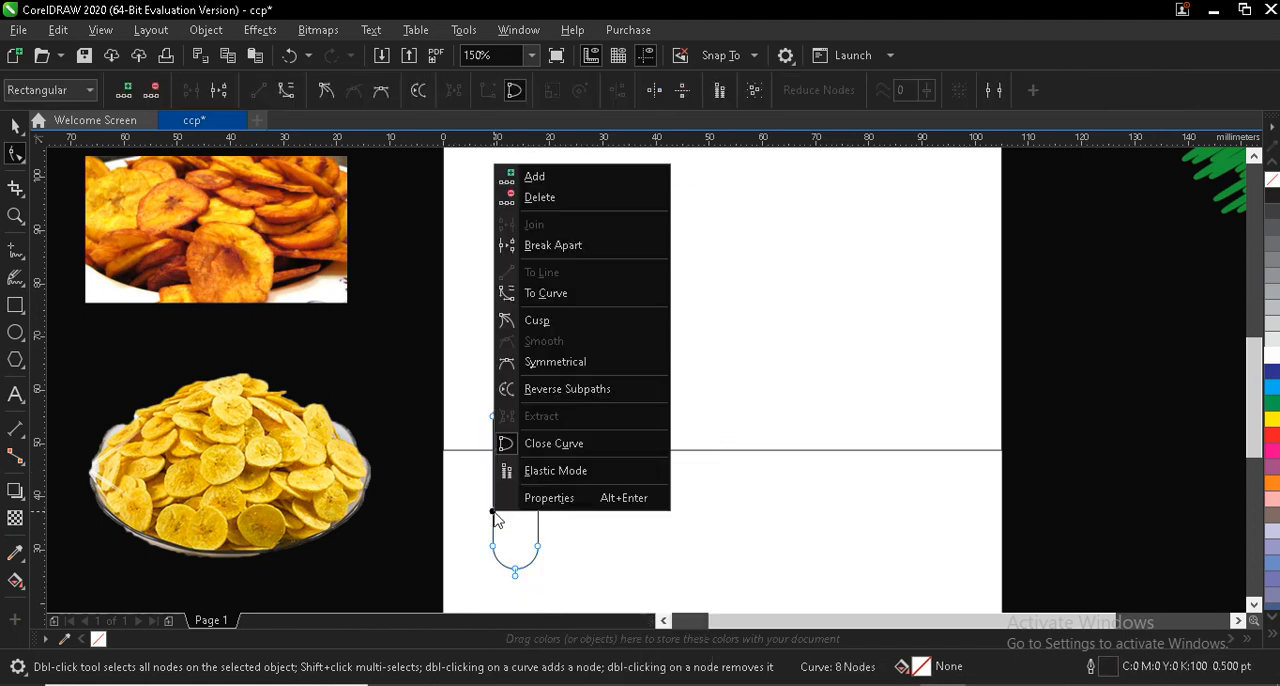
left_click(559, 294)
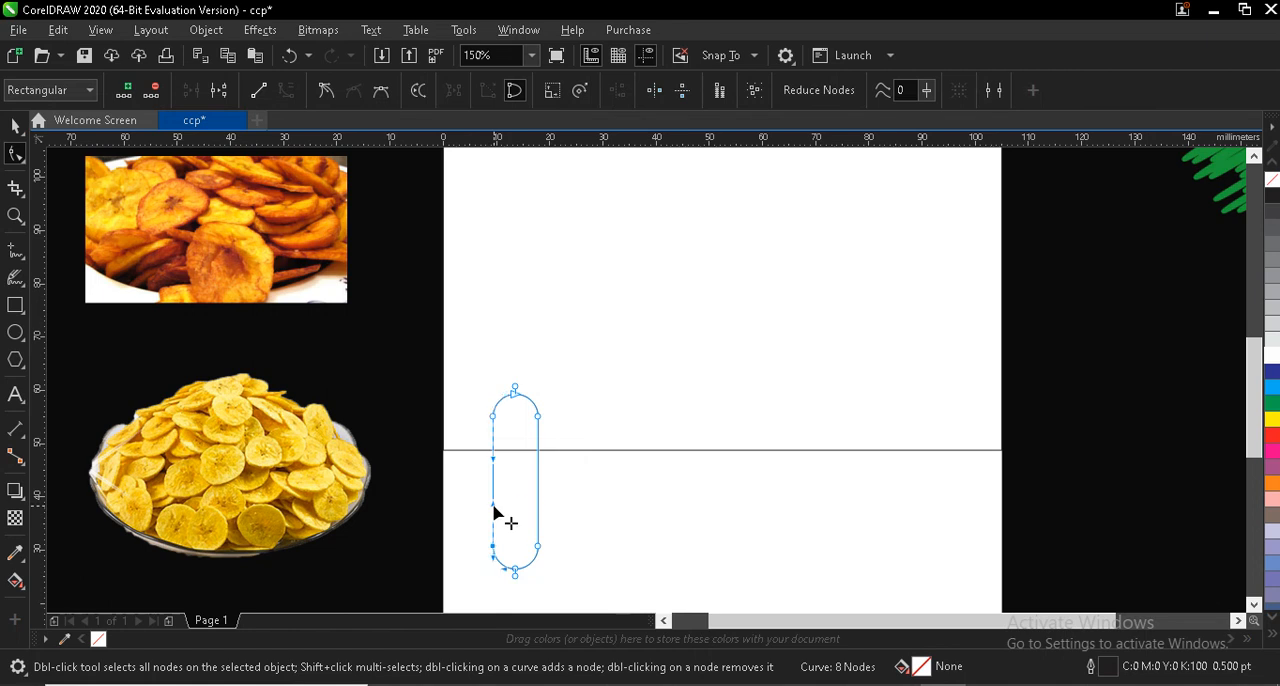
left_click_drag(494, 507, 531, 522)
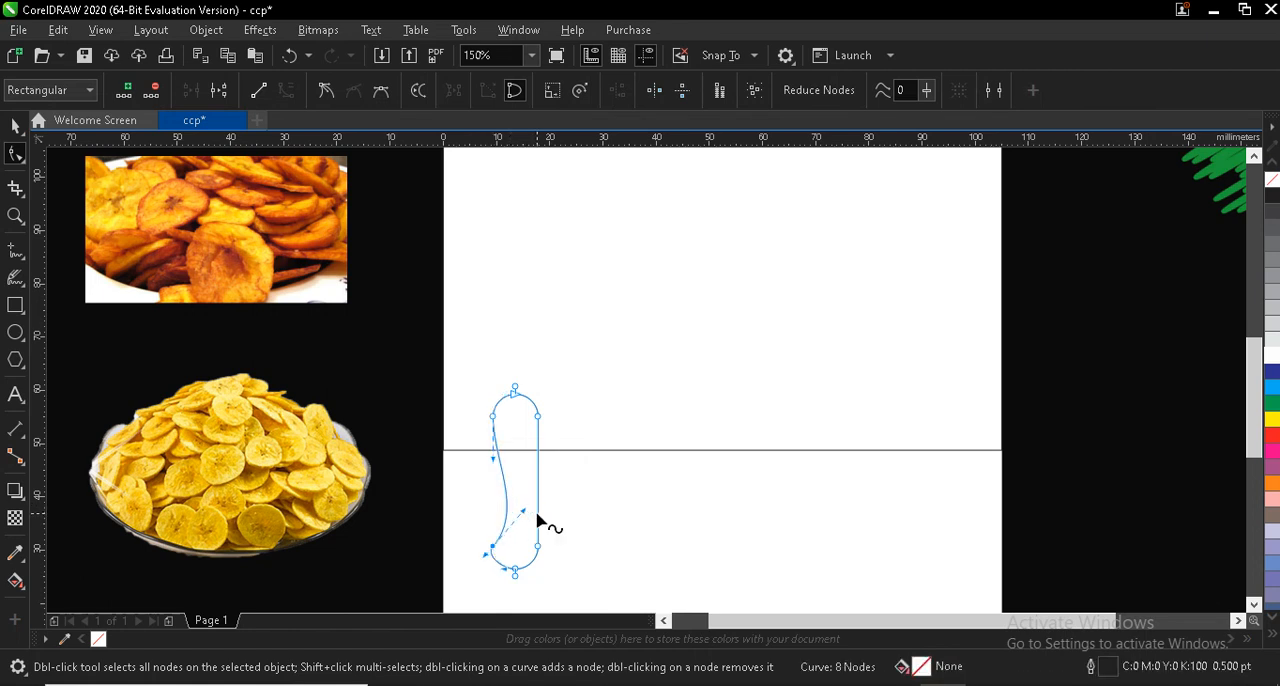
right_click(537, 514)
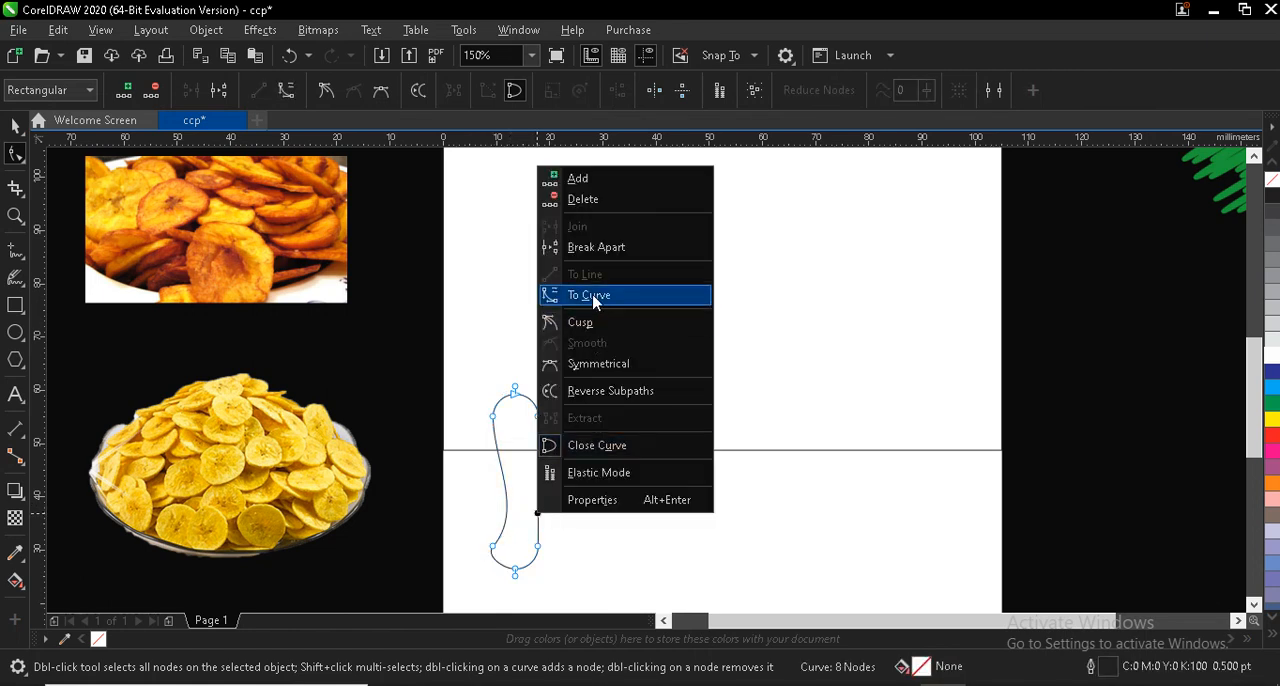
left_click(594, 299)
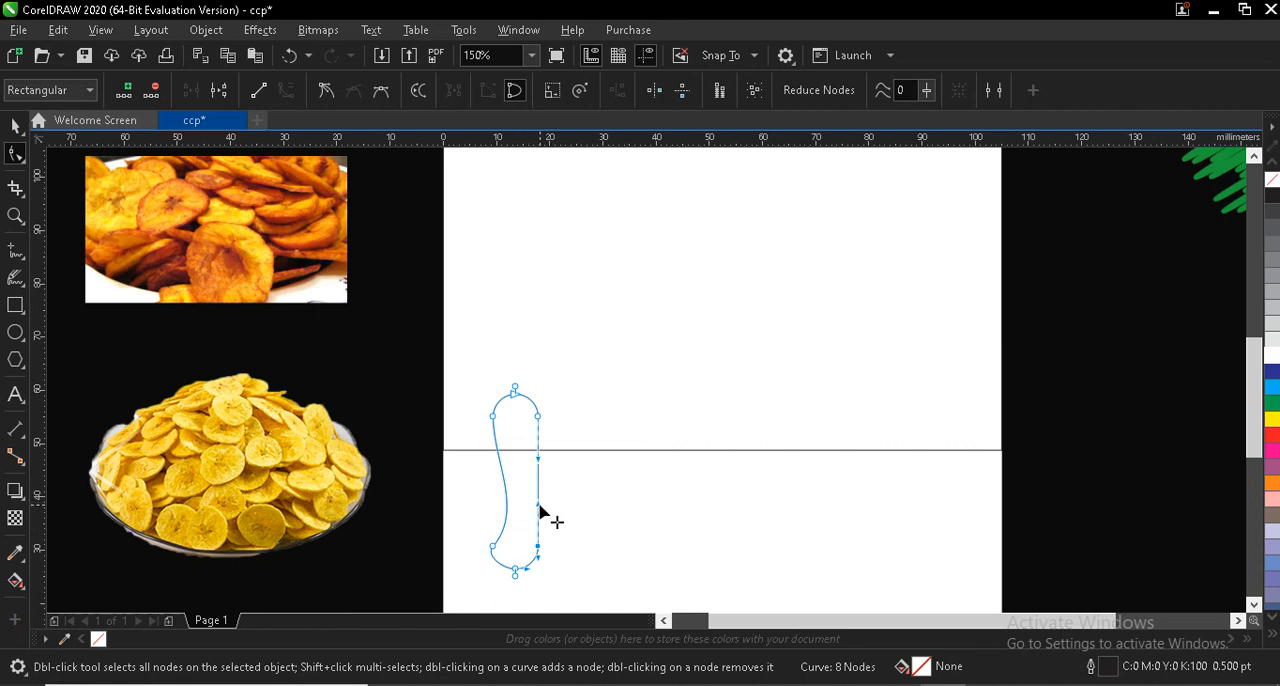
left_click_drag(538, 510, 507, 502)
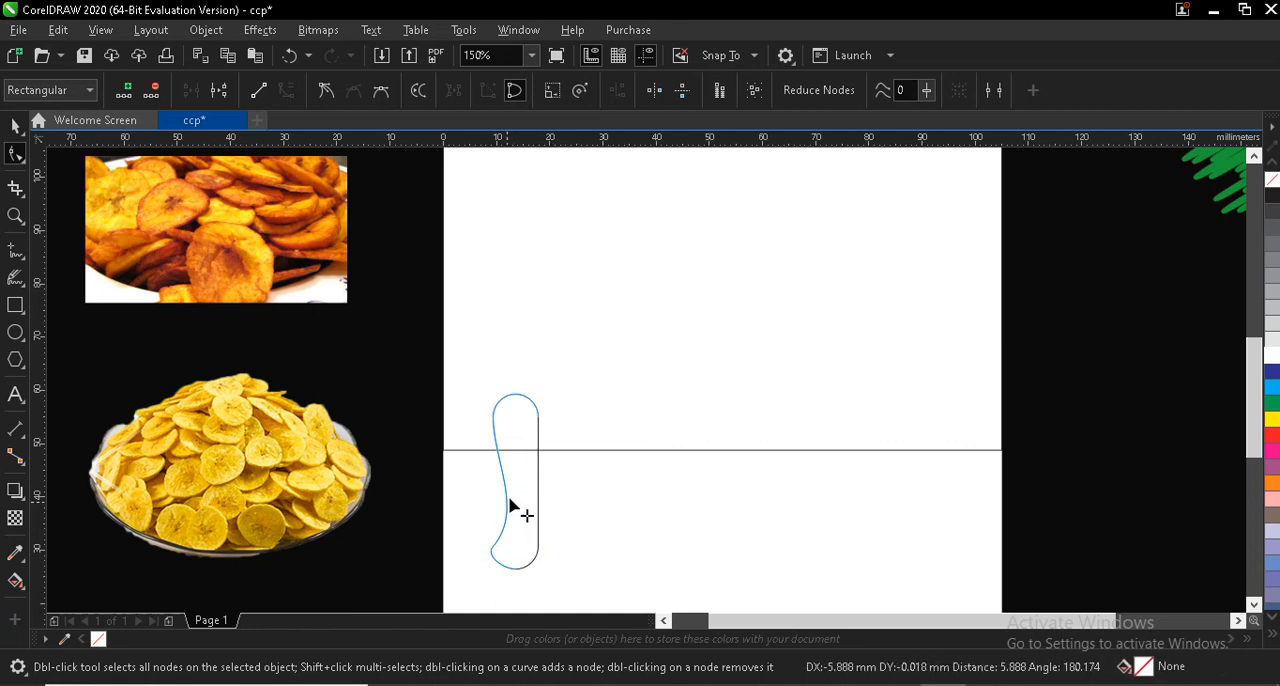
- Duplicate the waisted shape six times
left_click(14, 128)
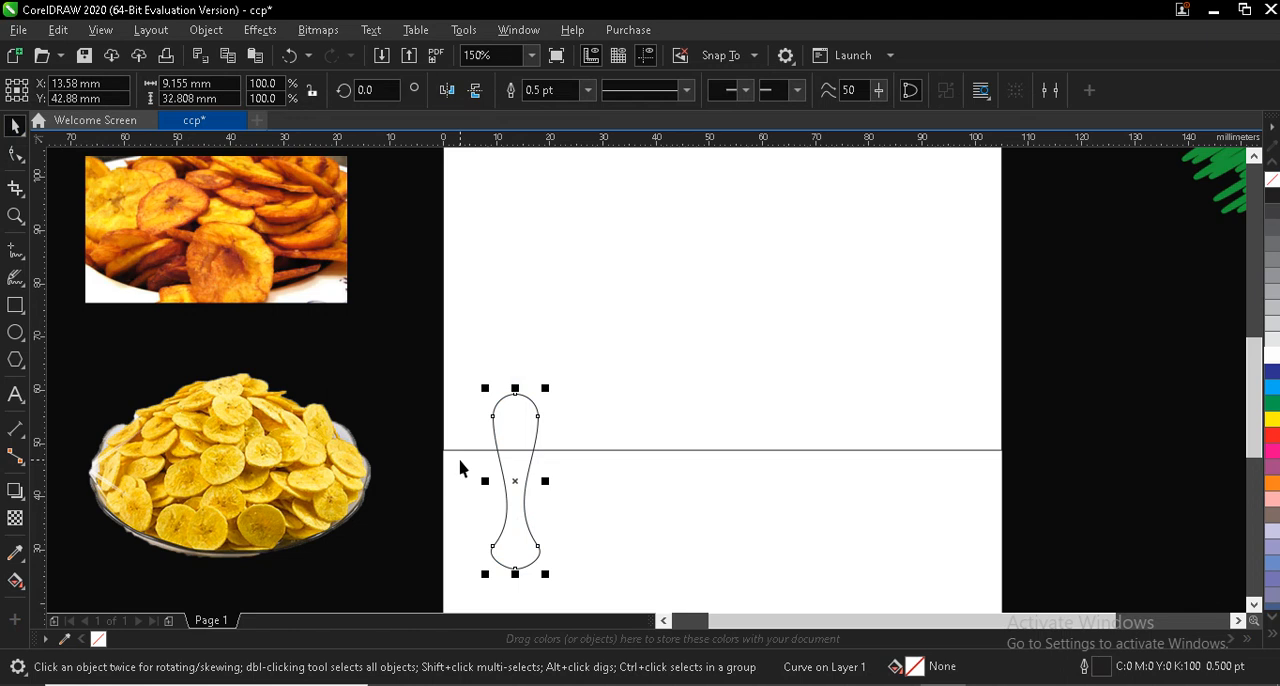
key("ctrl+d")
key("ctrl+d")
key("ctrl+d")
key("ctrl+d")
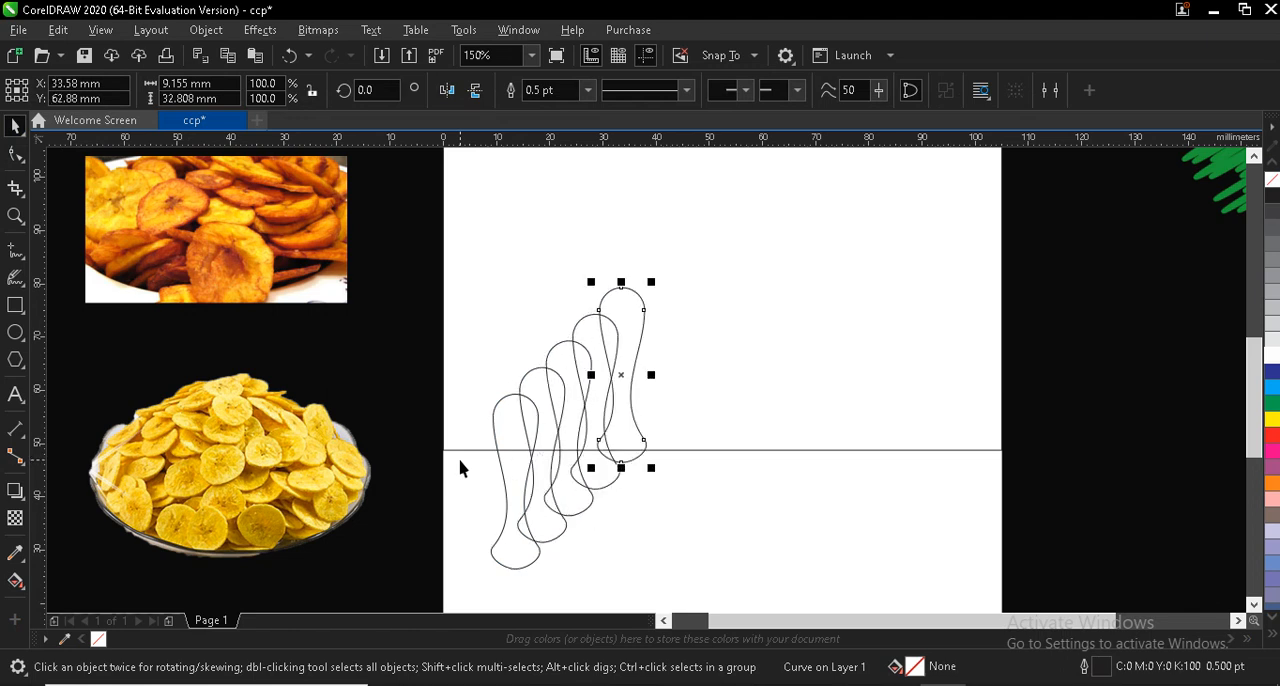
key("ctrl+d")
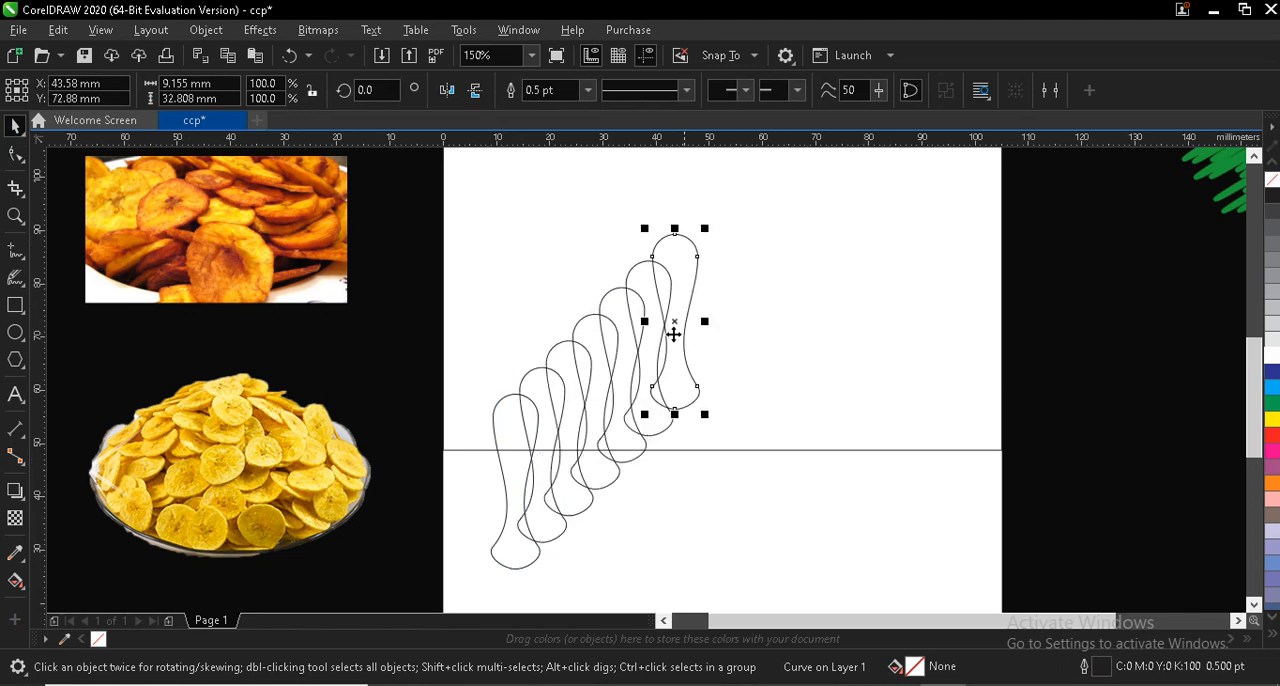
- Spread the four uppermost copies along the frame's lower edge, from the page's right side to its middle
left_click_drag(677, 322, 972, 451)
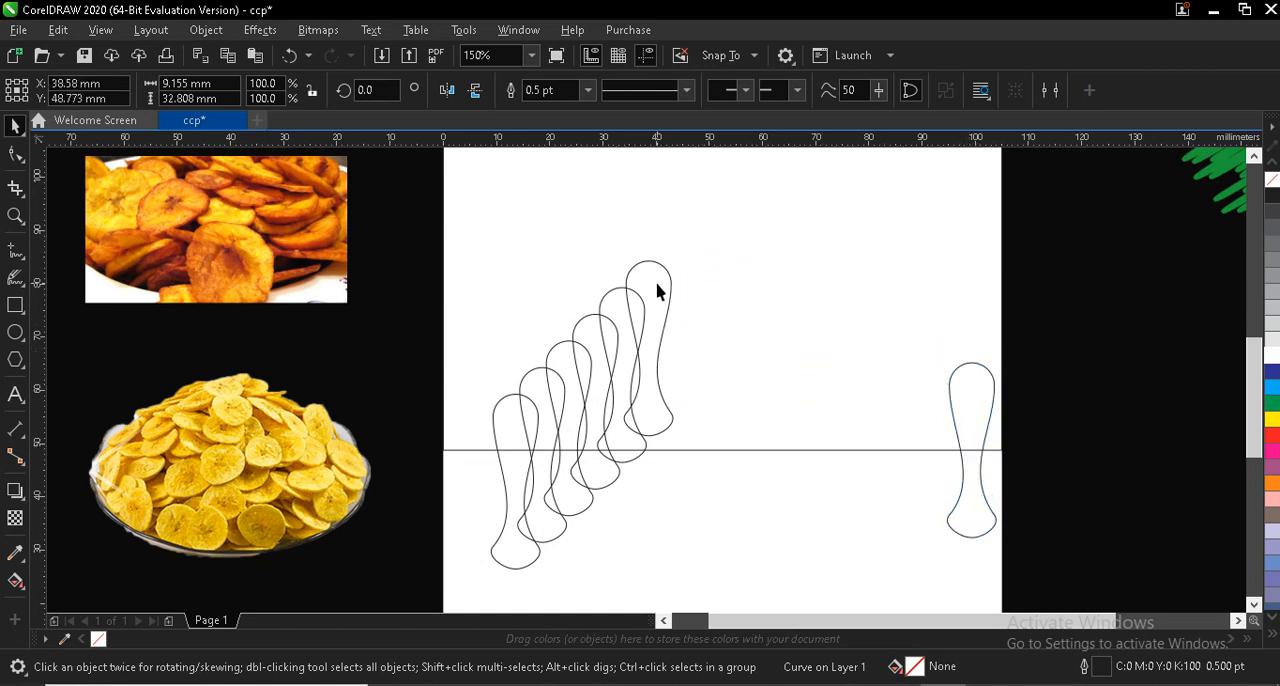
left_click_drag(657, 291, 910, 387)
left_click_drag(641, 320, 847, 354)
left_click_drag(597, 331, 721, 353)
- Widen the middle copy to about 21 mm, rotate it about 19 degrees clockwise and move it slightly up over the frame's lower edge
left_click_drag(692, 423, 628, 412)
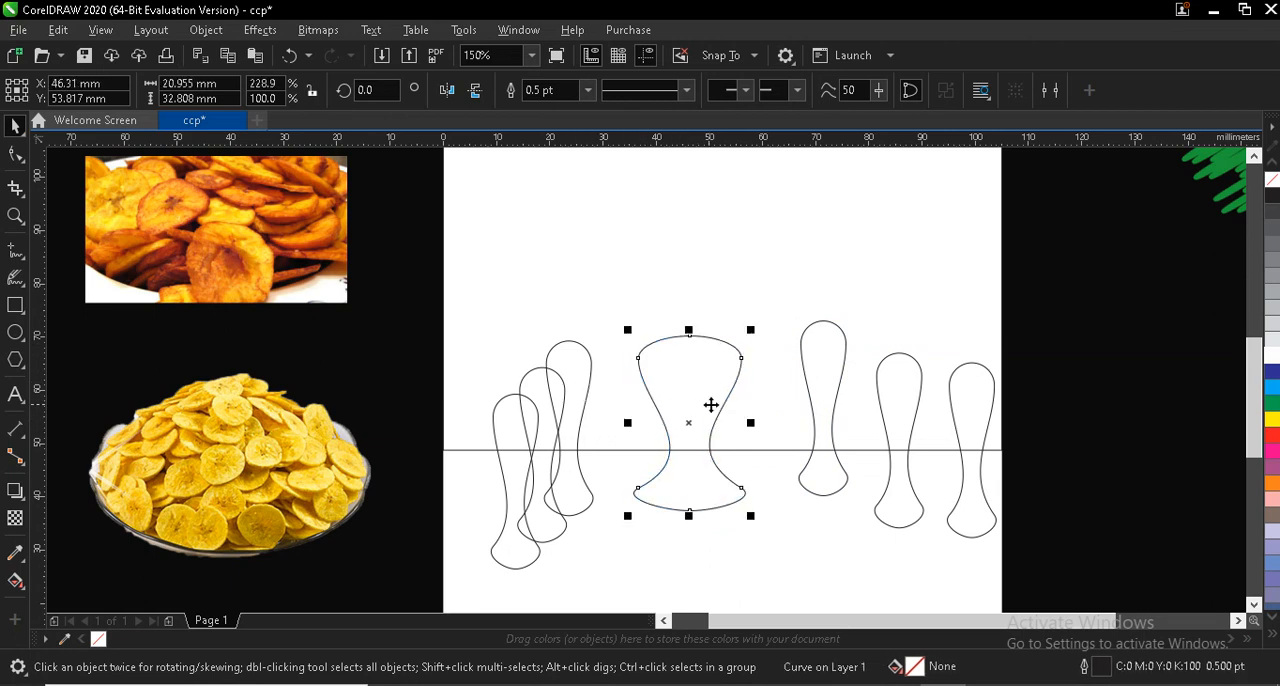
left_click(690, 423)
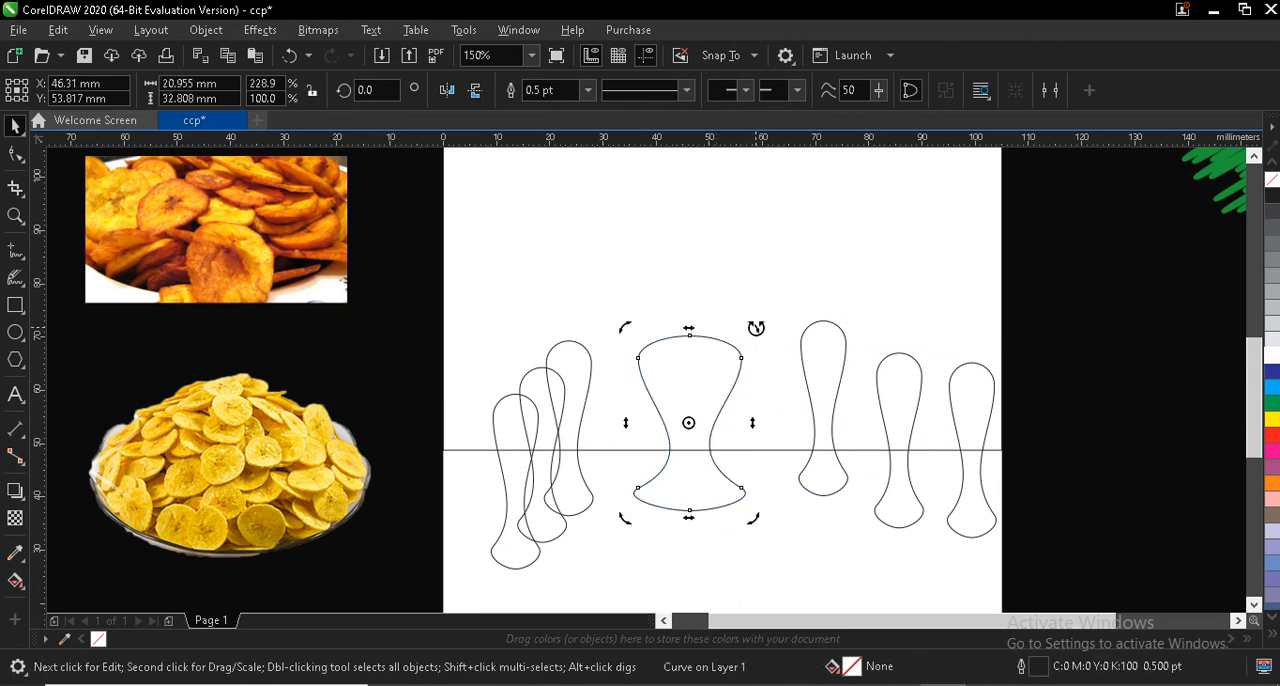
left_click_drag(756, 328, 782, 356)
left_click(691, 424)
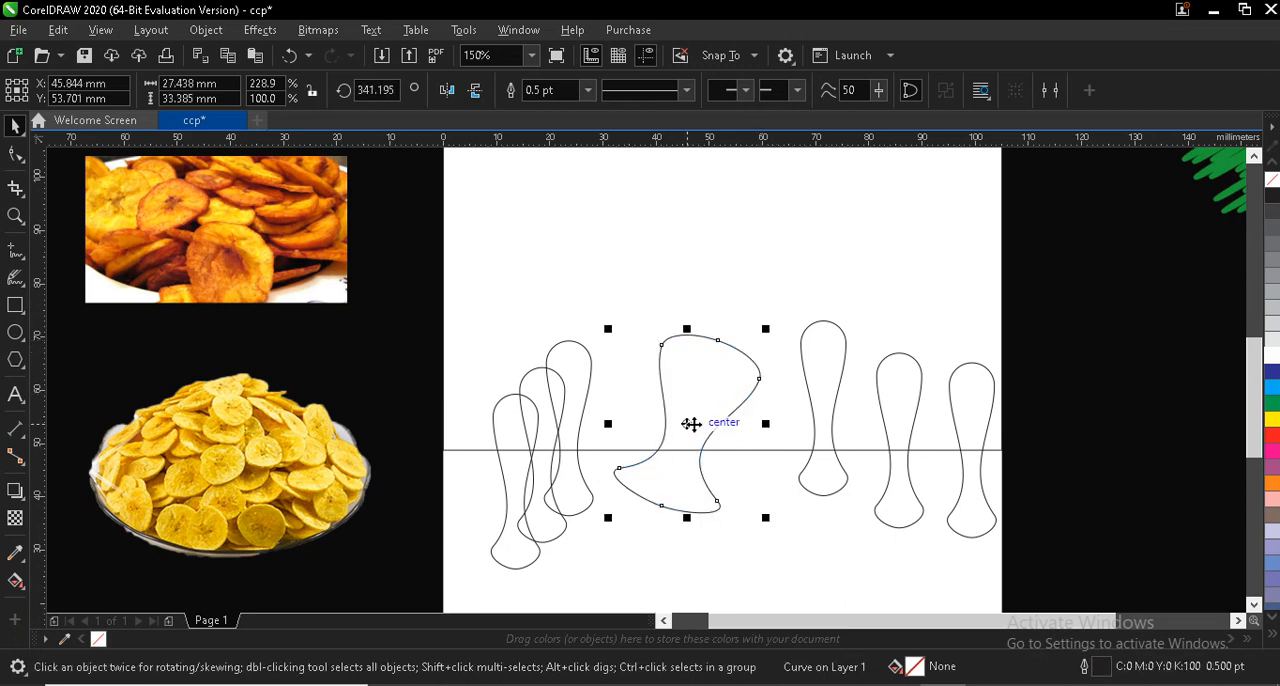
left_click_drag(706, 420, 708, 400)
- Space the three remaining shapes along the left part of the frame's lower edge and stretch the second one to about 35 mm high
left_click_drag(573, 376, 600, 344)
left_click_drag(508, 427, 476, 356)
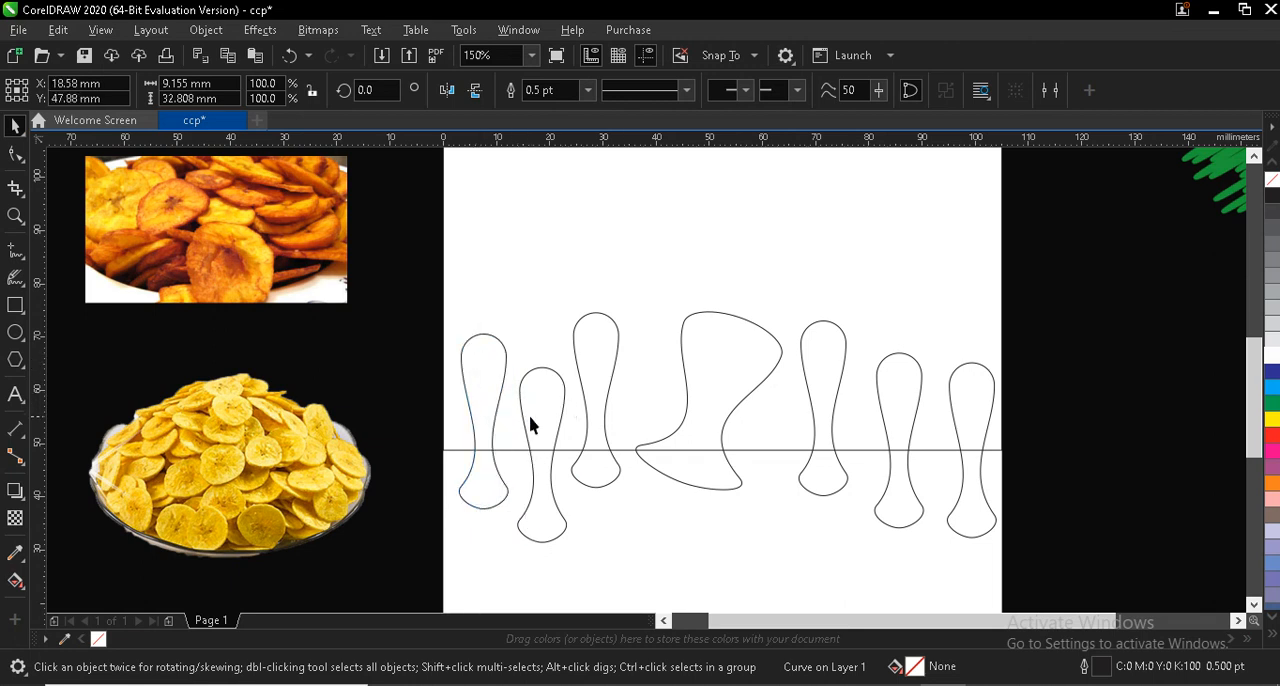
left_click_drag(523, 417, 524, 415)
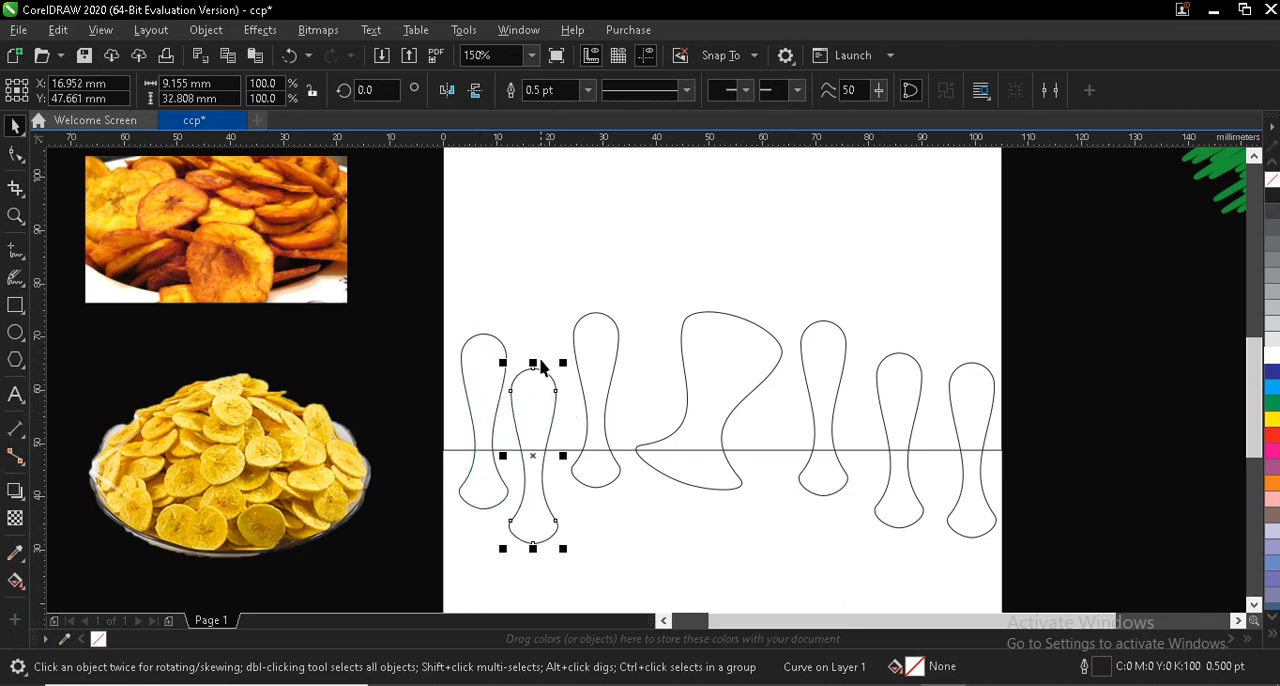
left_click_drag(532, 359, 532, 347)
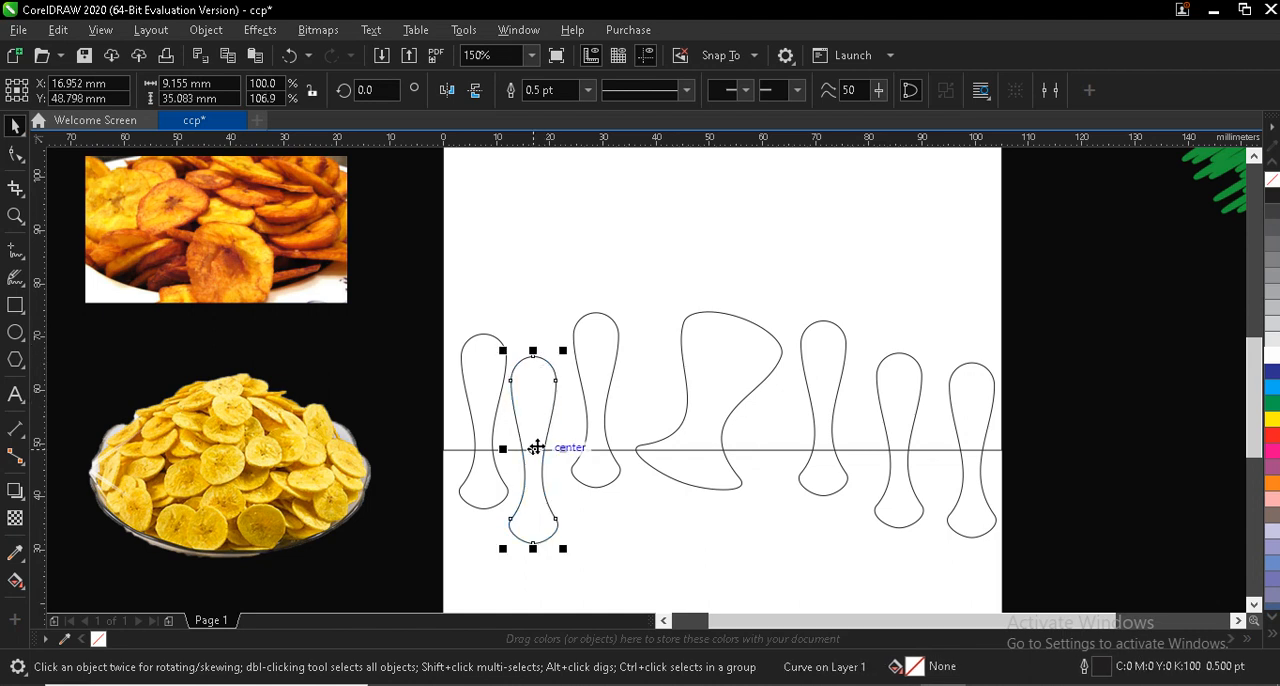
left_click_drag(540, 447, 530, 448)
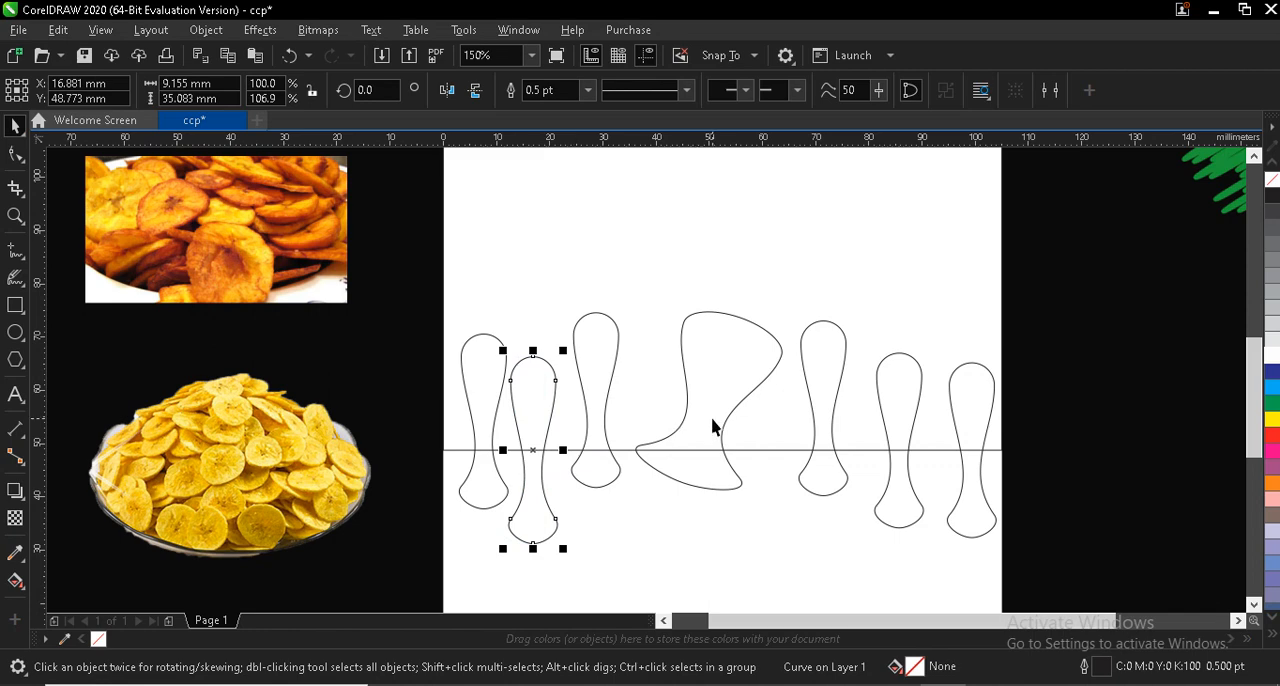
- Select the frame together with all seven waisted shapes and weld them into one dripping shape
scroll(712, 427, "down", 2)
left_click_drag(503, 250, 565, 193)
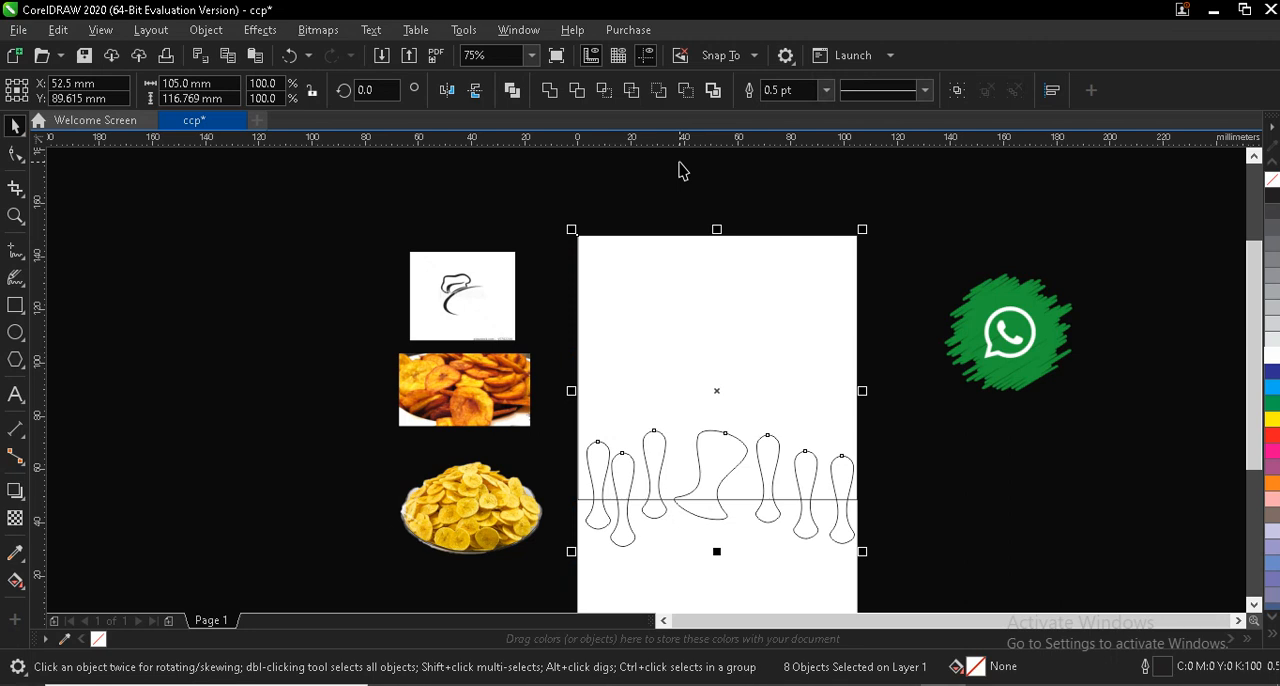
left_click(551, 91)
scroll(709, 525, "up", 2)
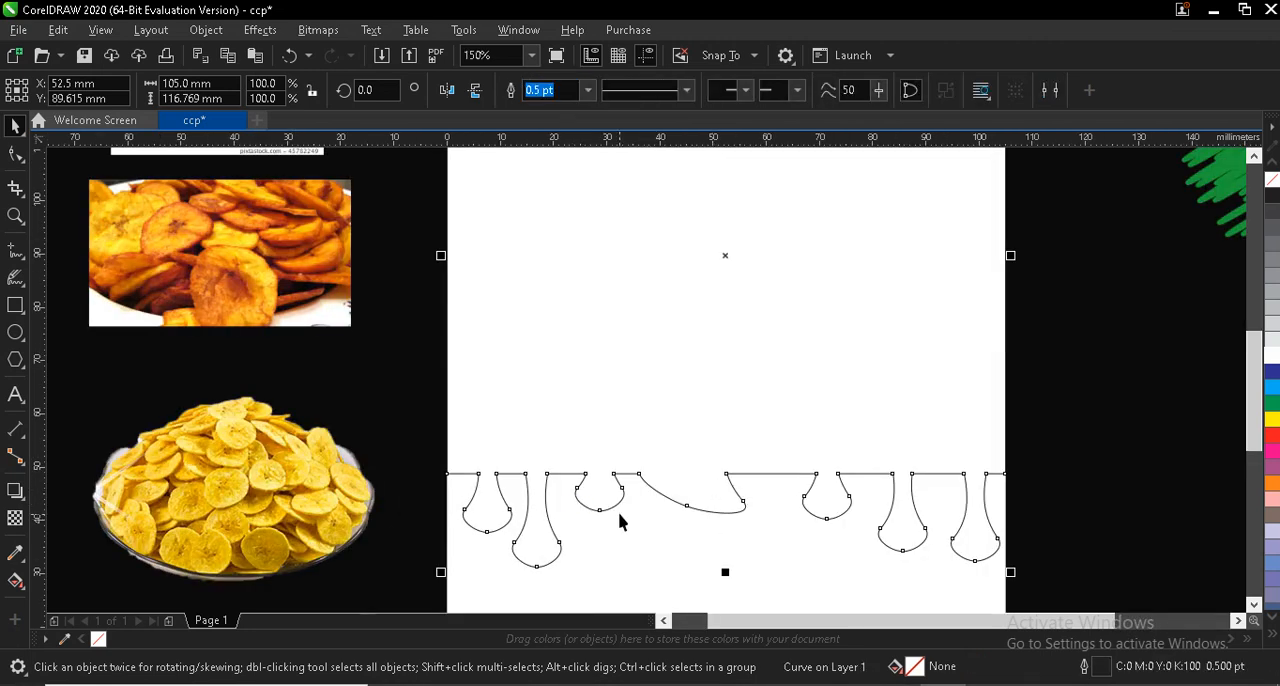
- Convert the straight segment between the second and third drips to a curve and delete its right corner node to round it
left_click(17, 153)
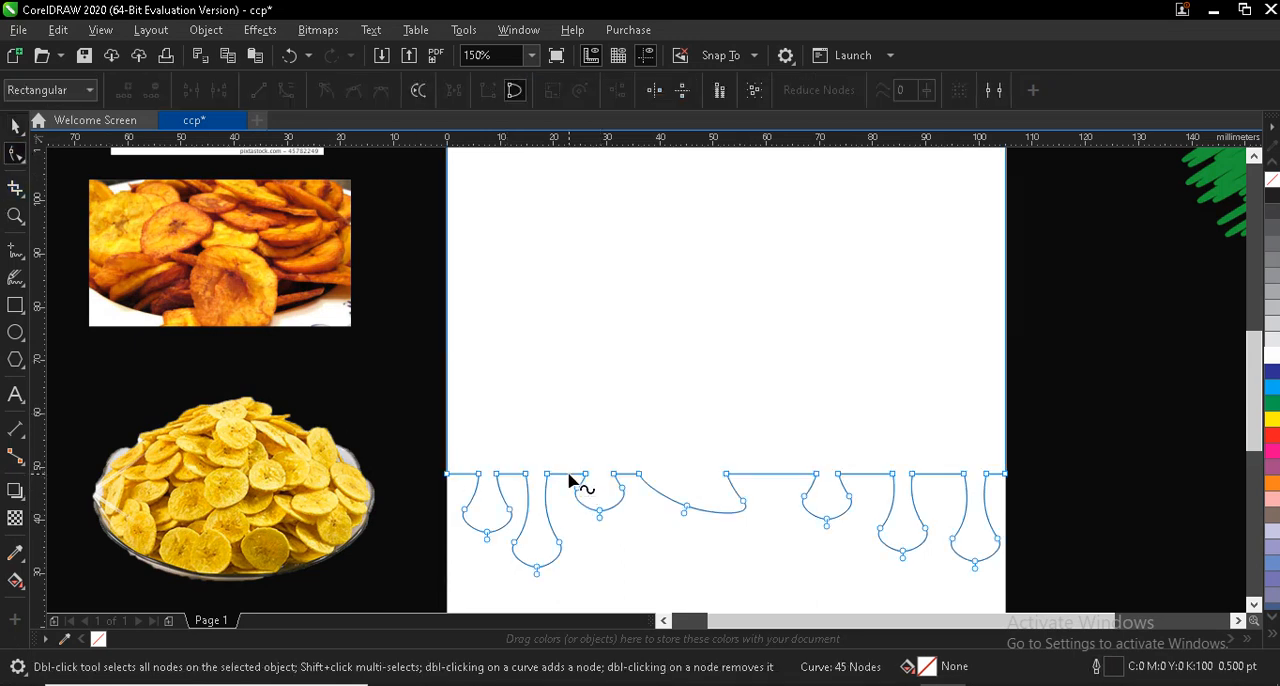
right_click(569, 475)
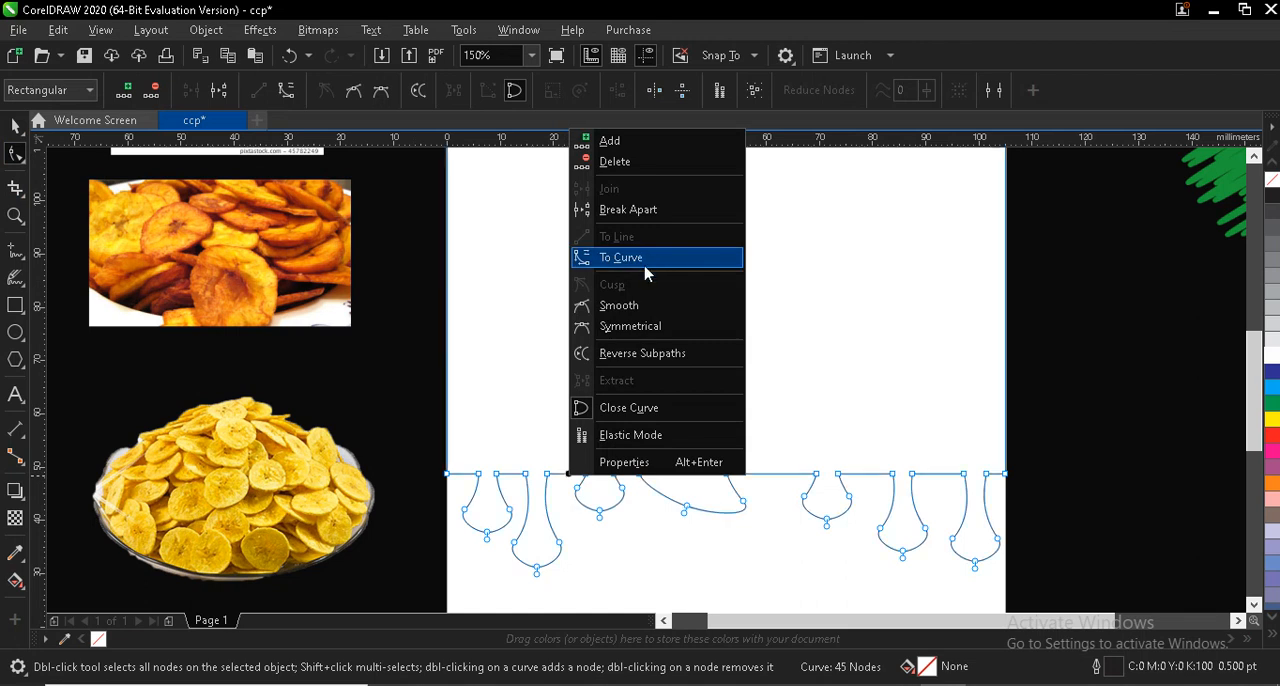
left_click(654, 258)
left_click_drag(588, 478, 606, 479)
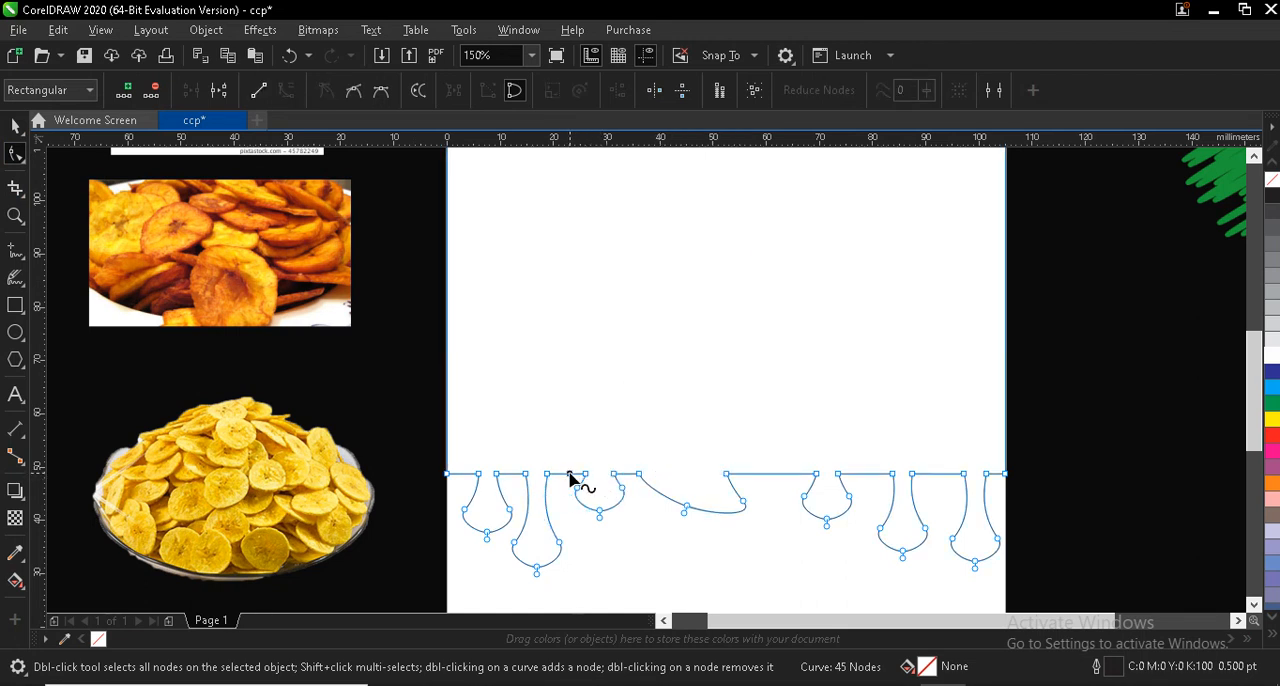
right_click(571, 478)
left_click(546, 354)
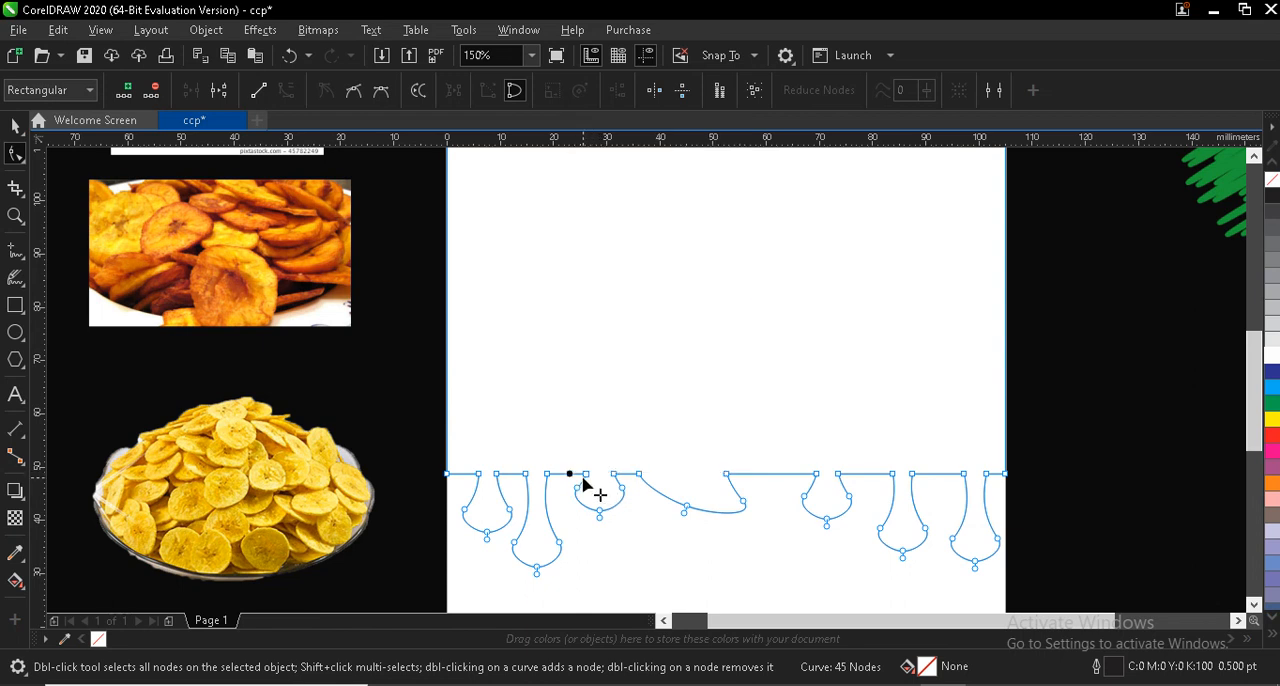
key("Delete")
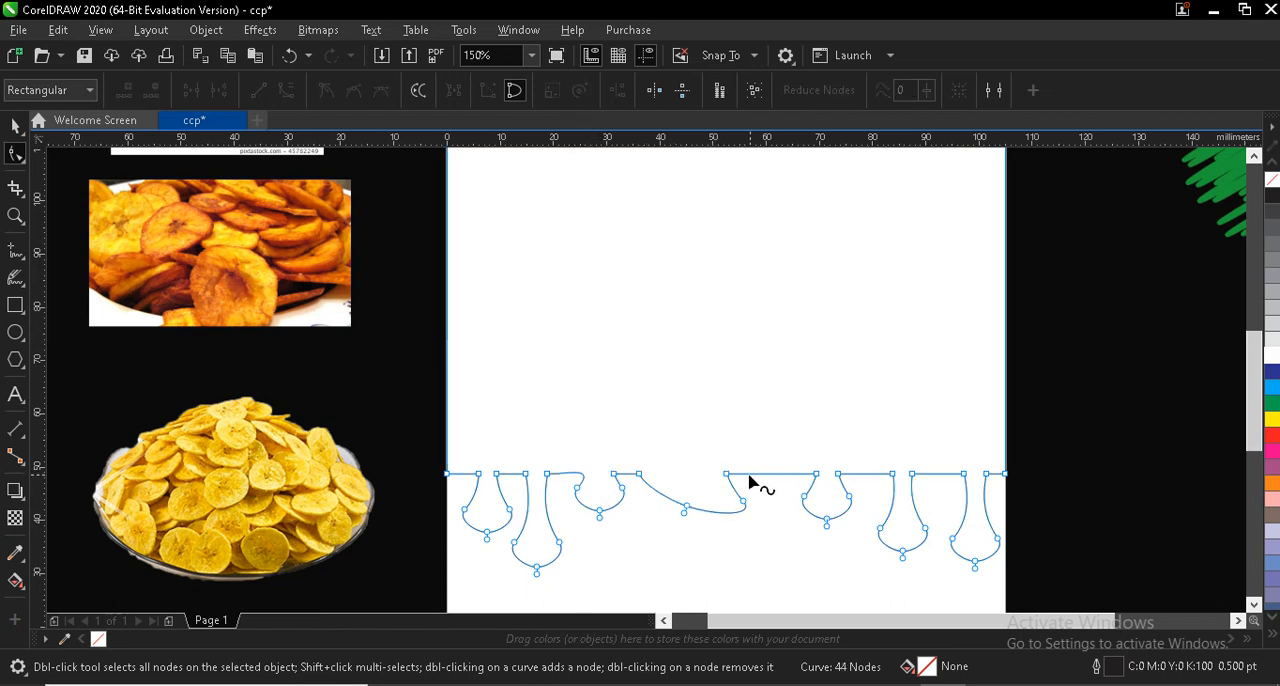
- Convert the straight segment right of the wide middle drip to a curve and delete its left corner node
right_click(742, 480)
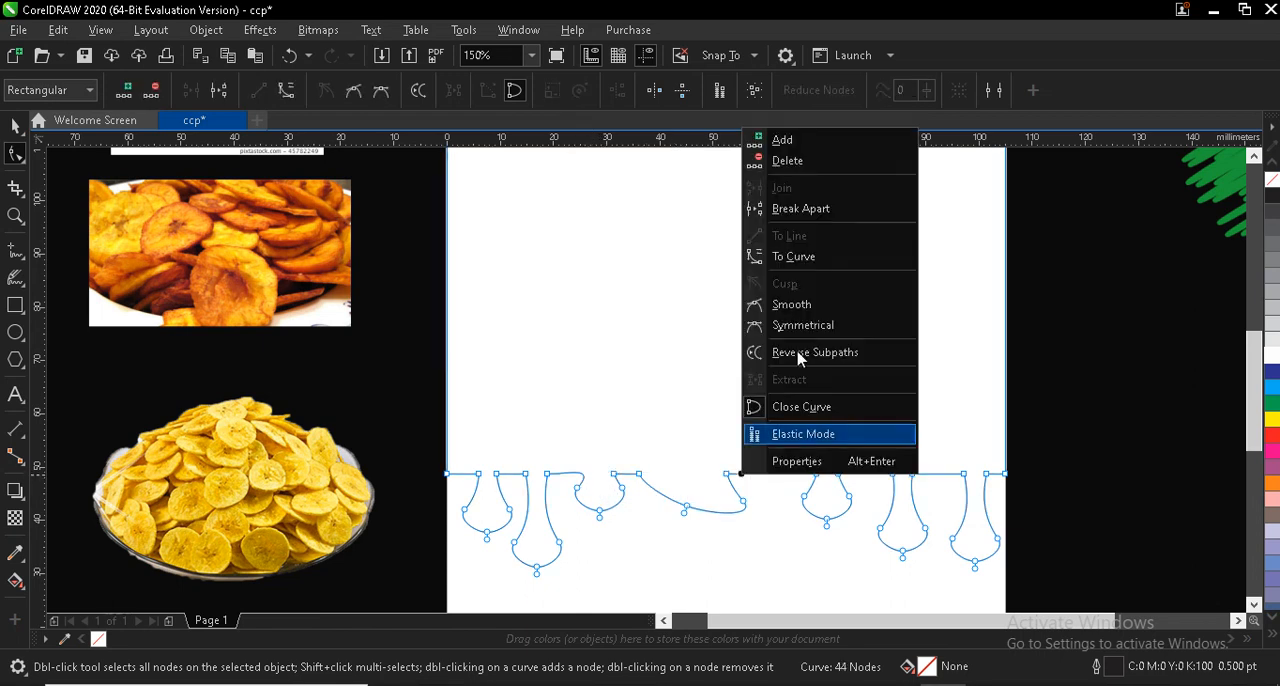
left_click(811, 258)
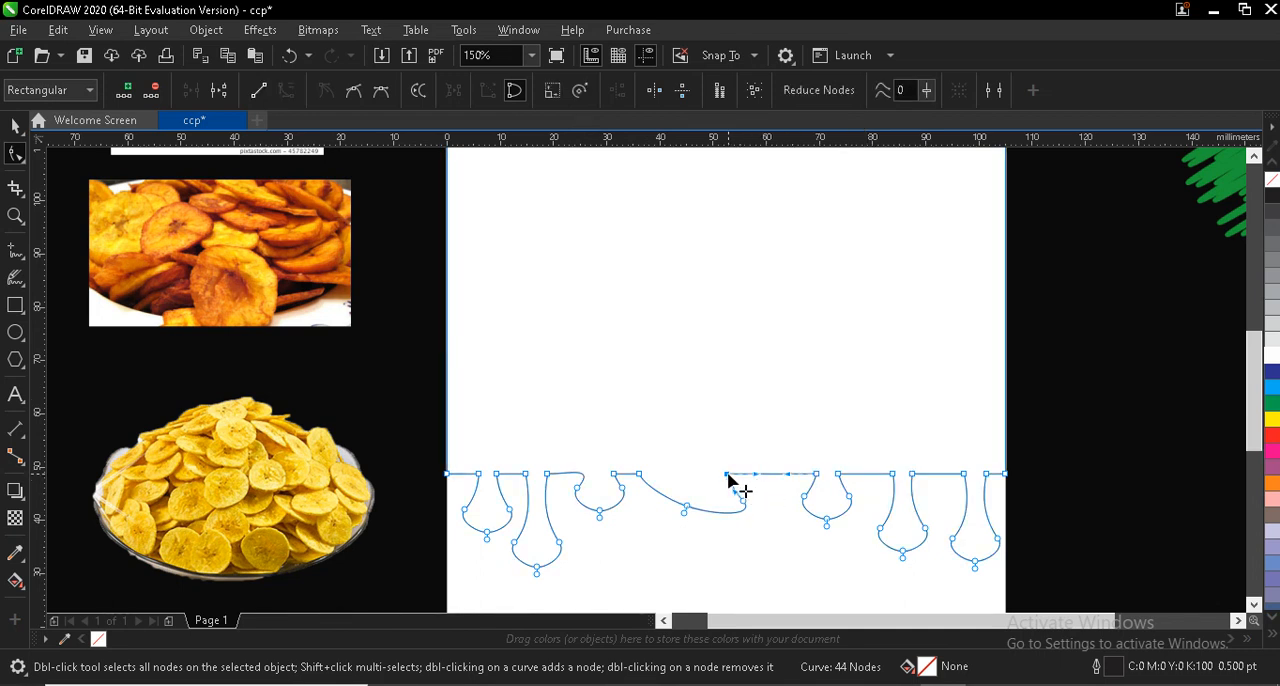
key("Delete")
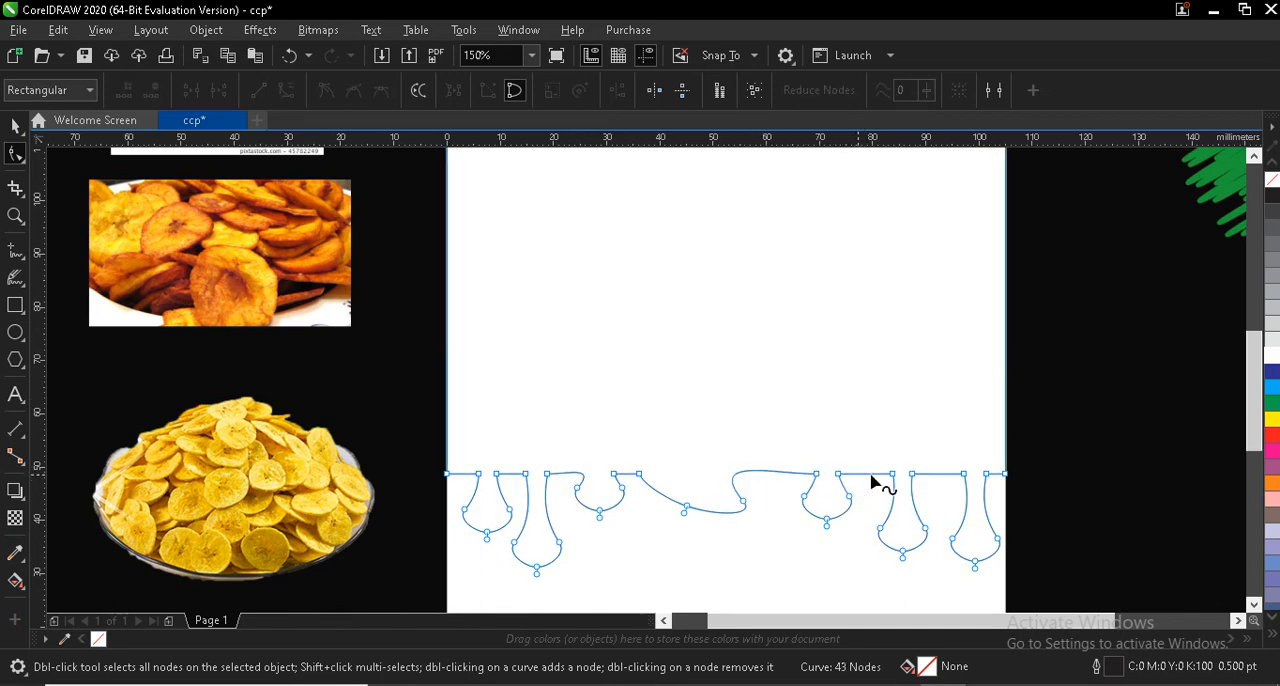
- Convert the two straight segments between the last three drips to curves and delete each one's right corner node
right_click(874, 478)
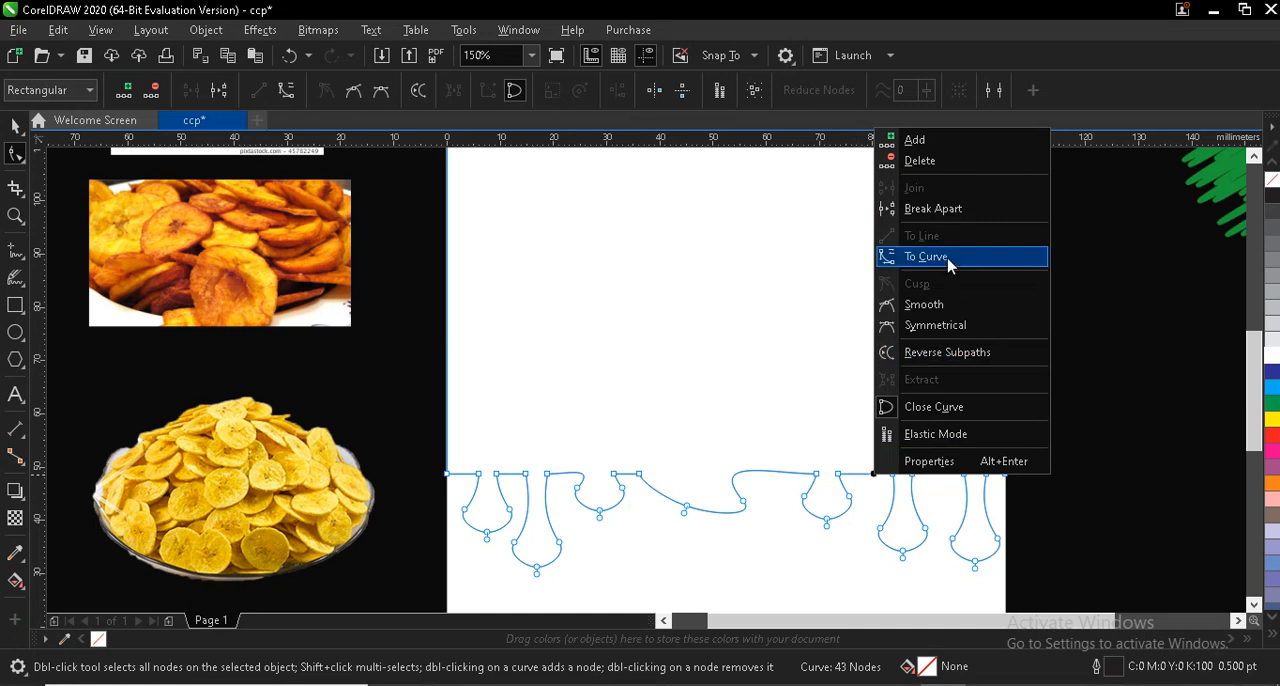
left_click(951, 258)
left_click(893, 476)
key("Delete")
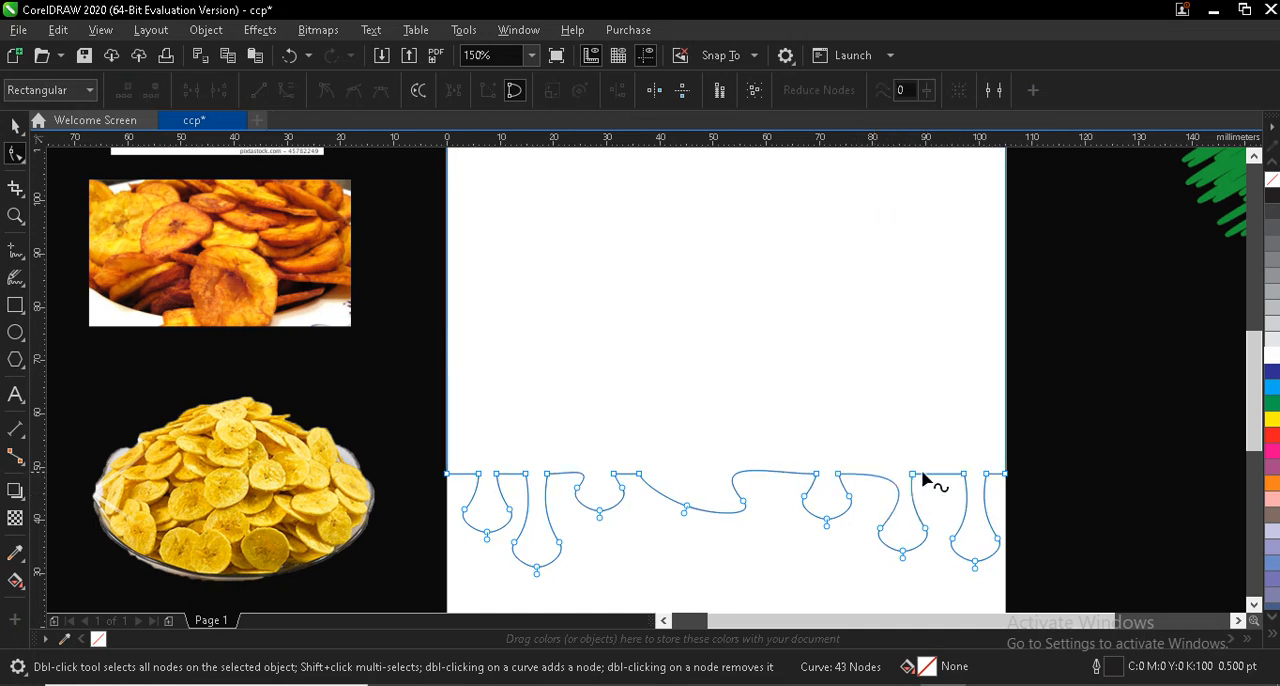
right_click(941, 478)
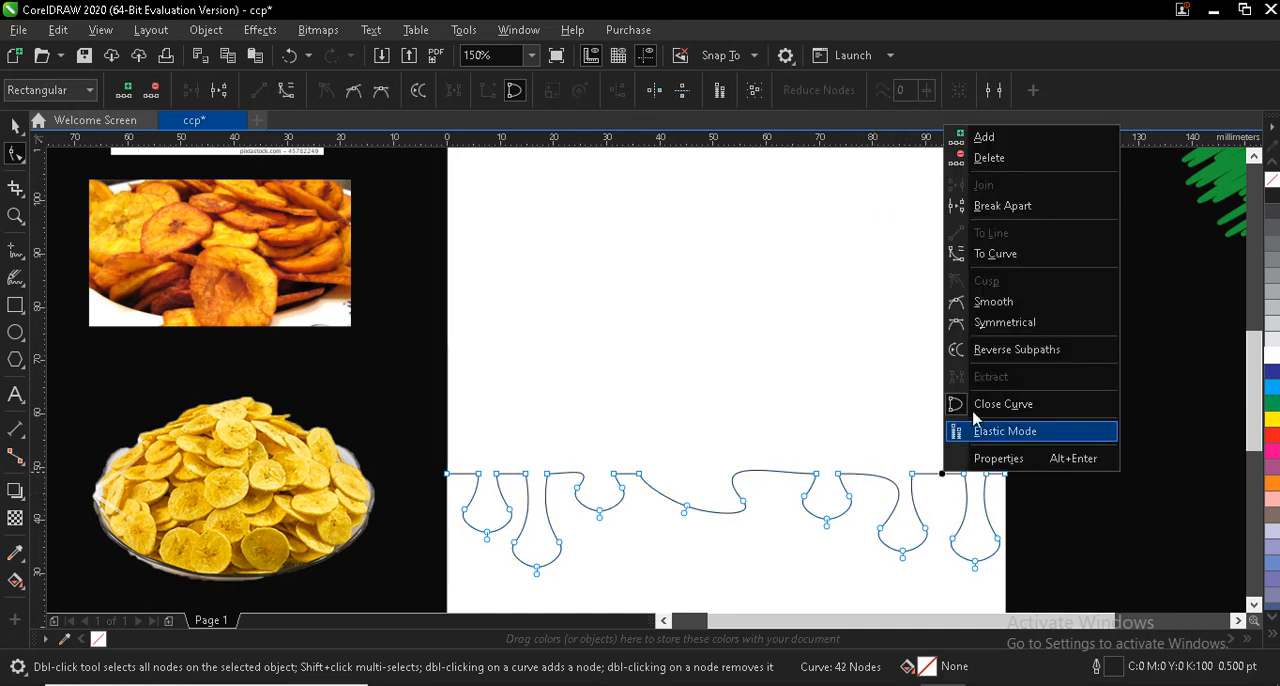
left_click(984, 254)
left_click(960, 475)
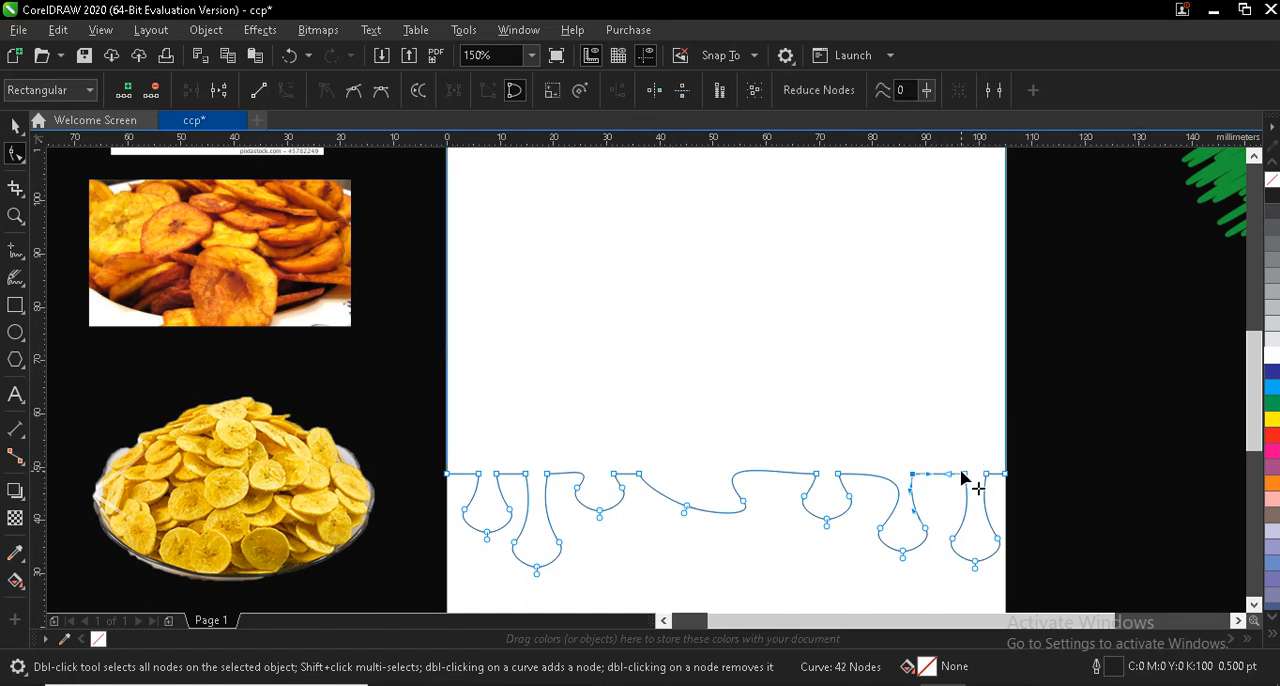
key("Delete")
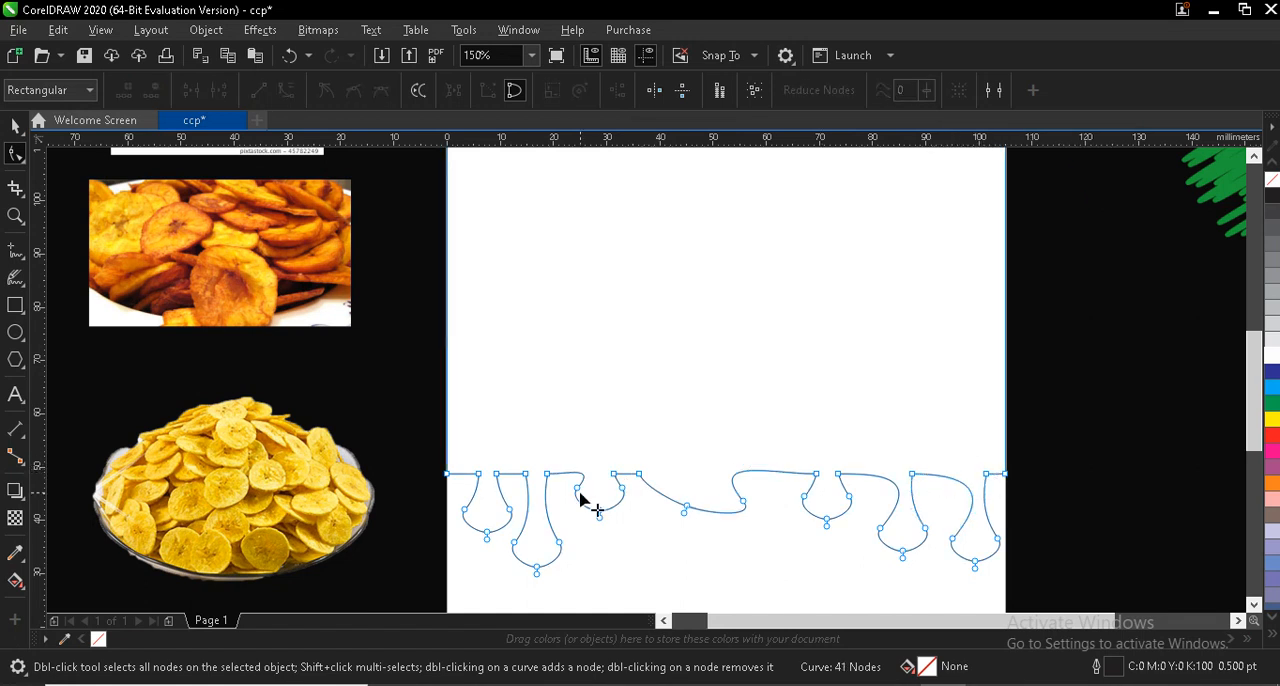
- Convert the straight segment between the first and second drips to a curve and delete its right corner node
right_click(516, 478)
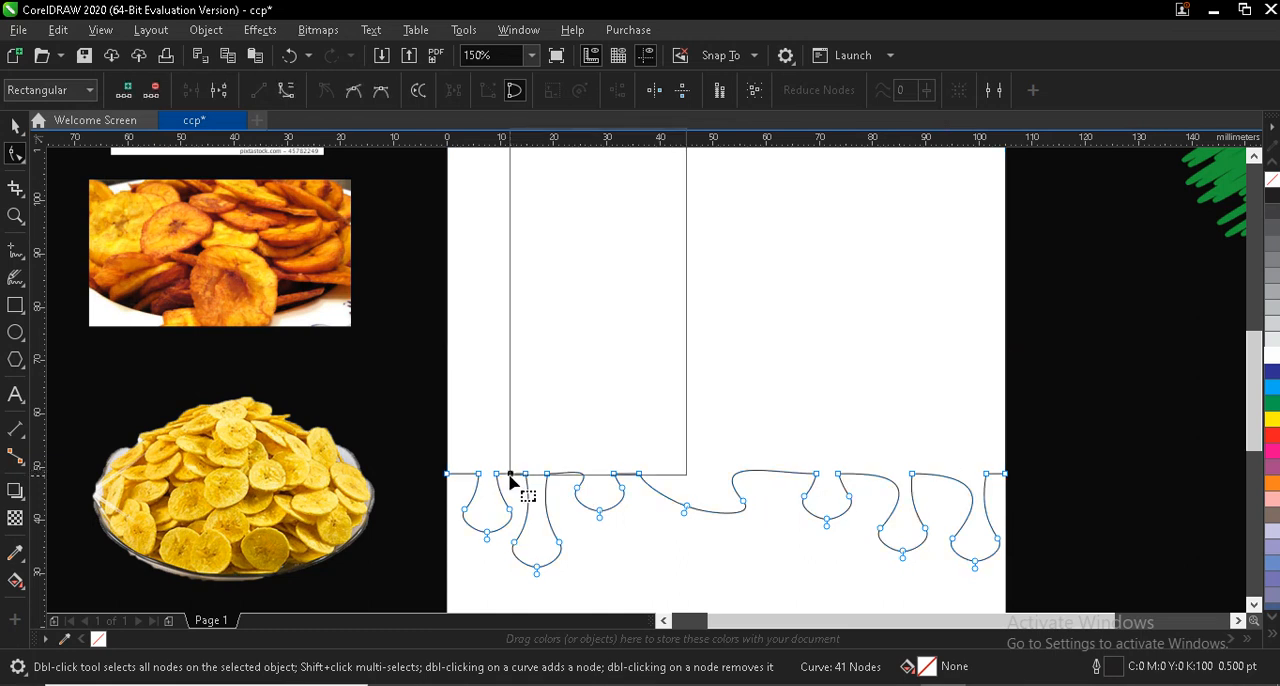
left_click(524, 257)
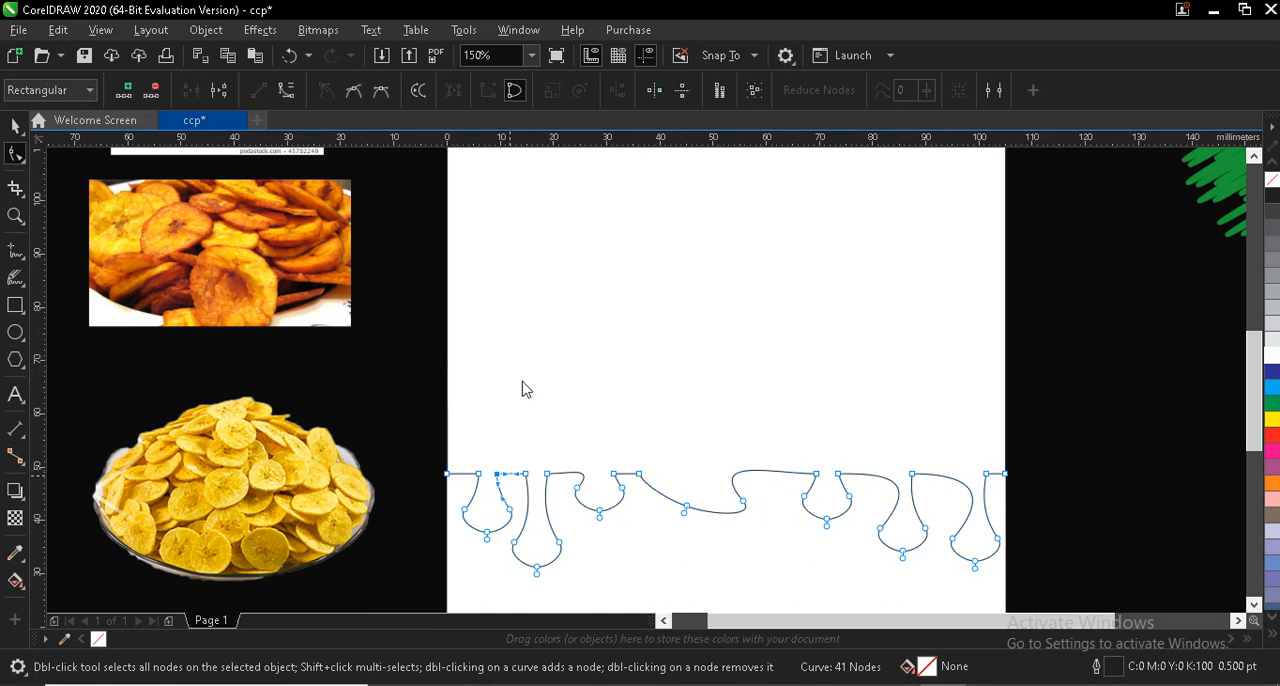
double_click(526, 475)
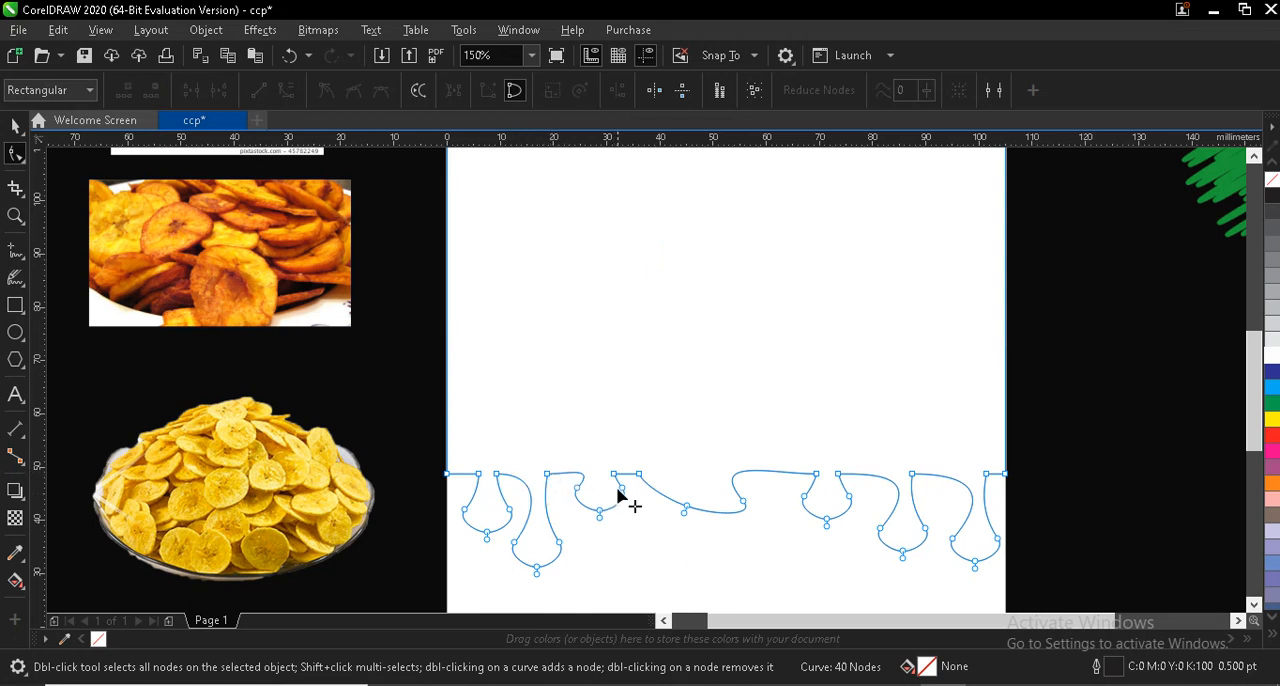
double_click(743, 503)
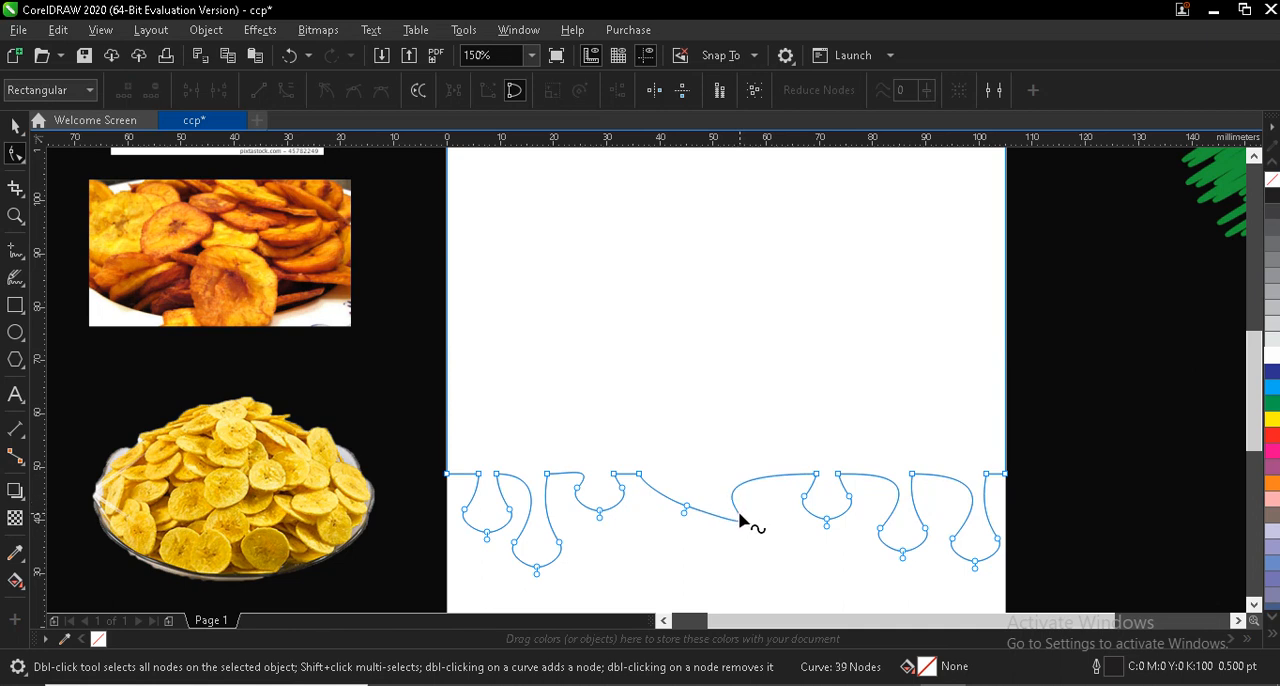
left_click_drag(740, 520, 760, 490)
left_click(289, 55)
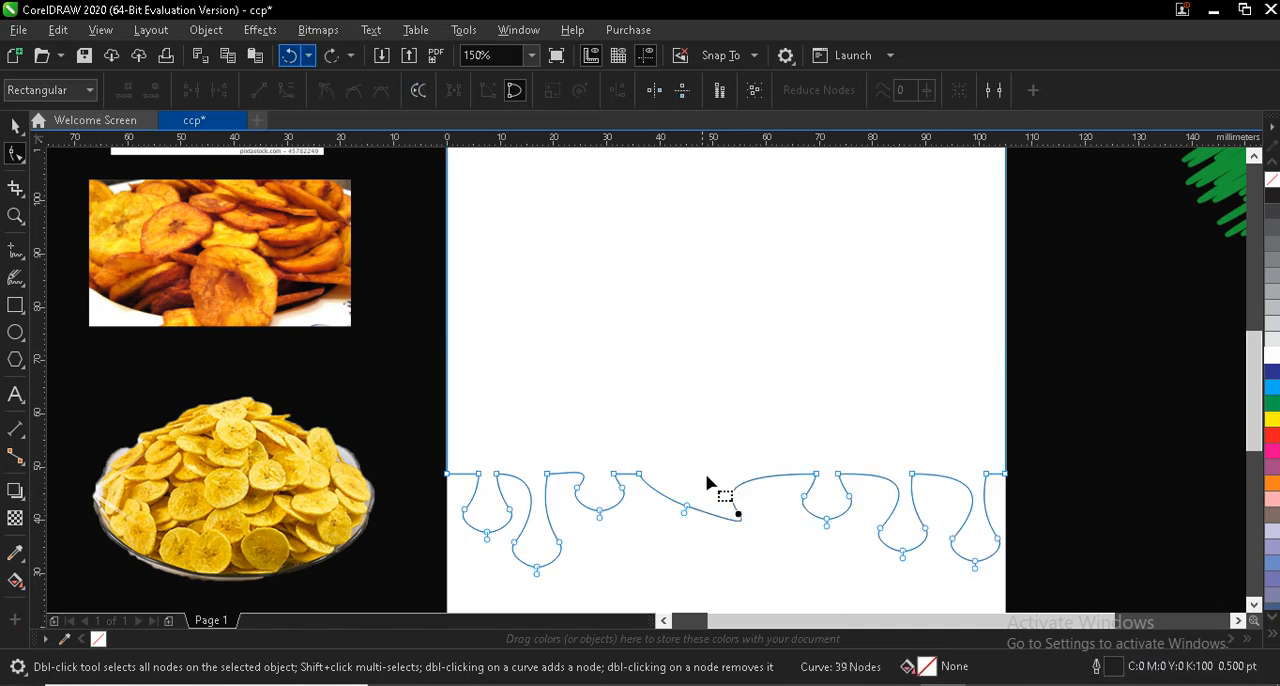
left_click_drag(689, 512, 764, 514)
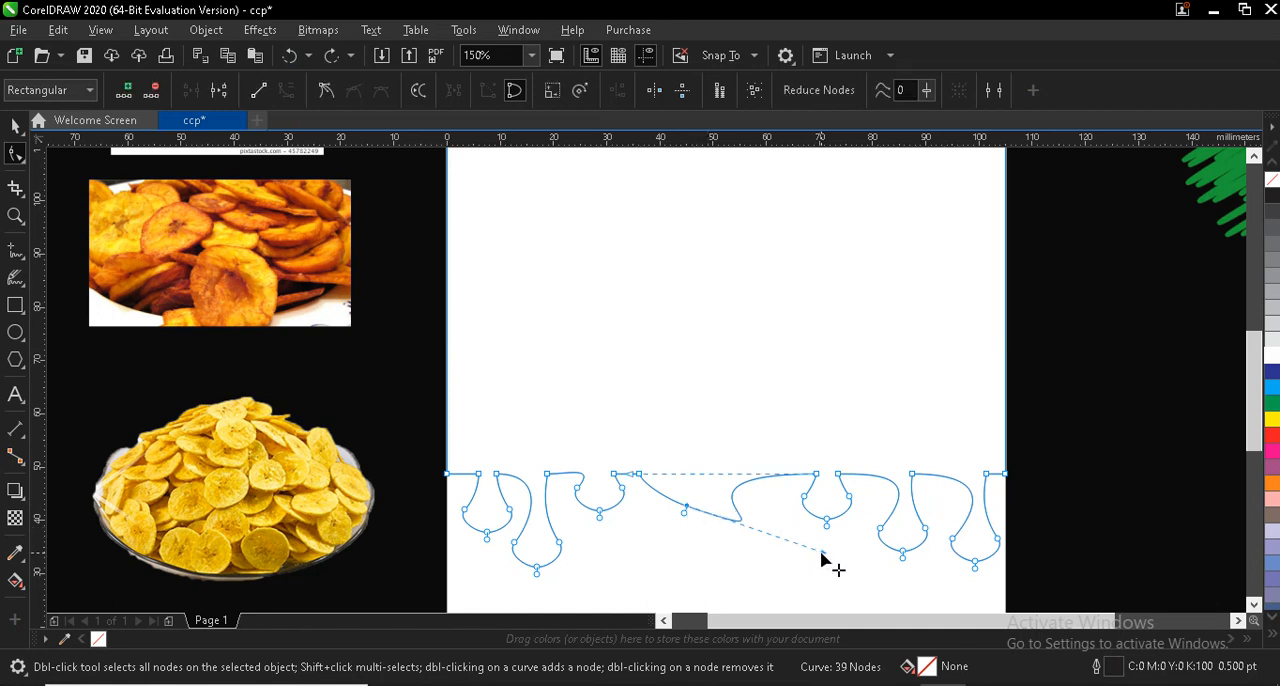
left_click_drag(822, 560, 807, 511)
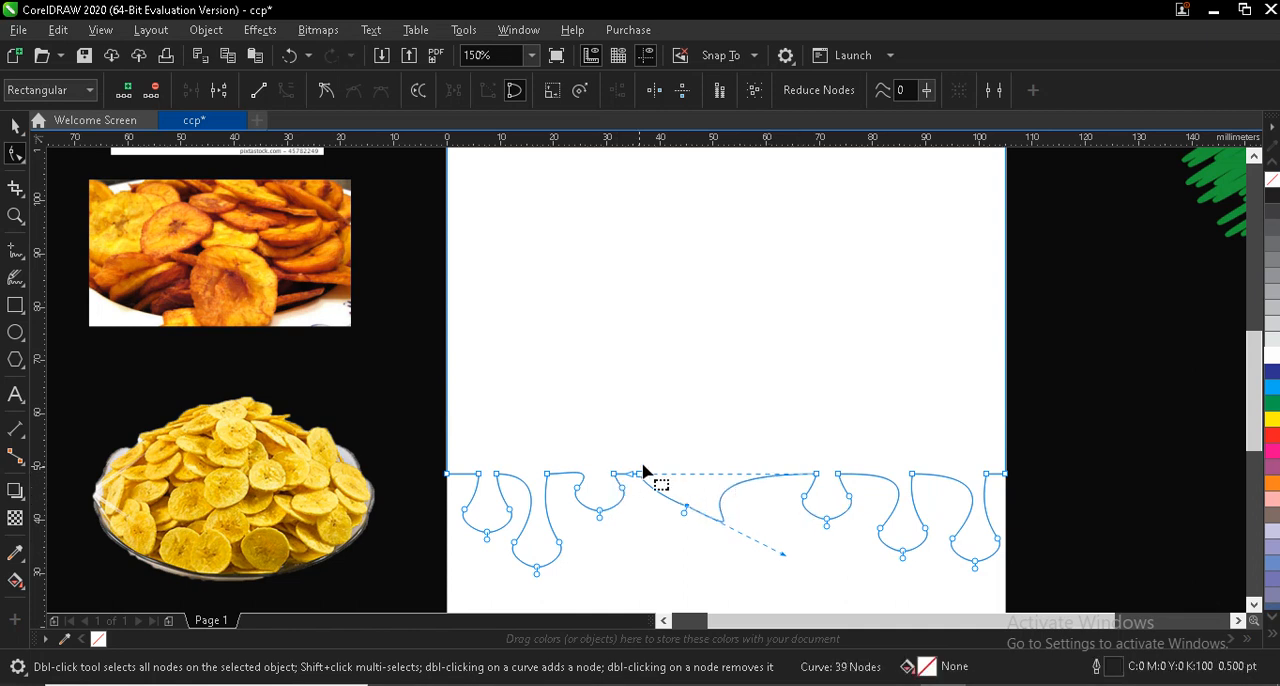
left_click_drag(656, 480, 672, 507)
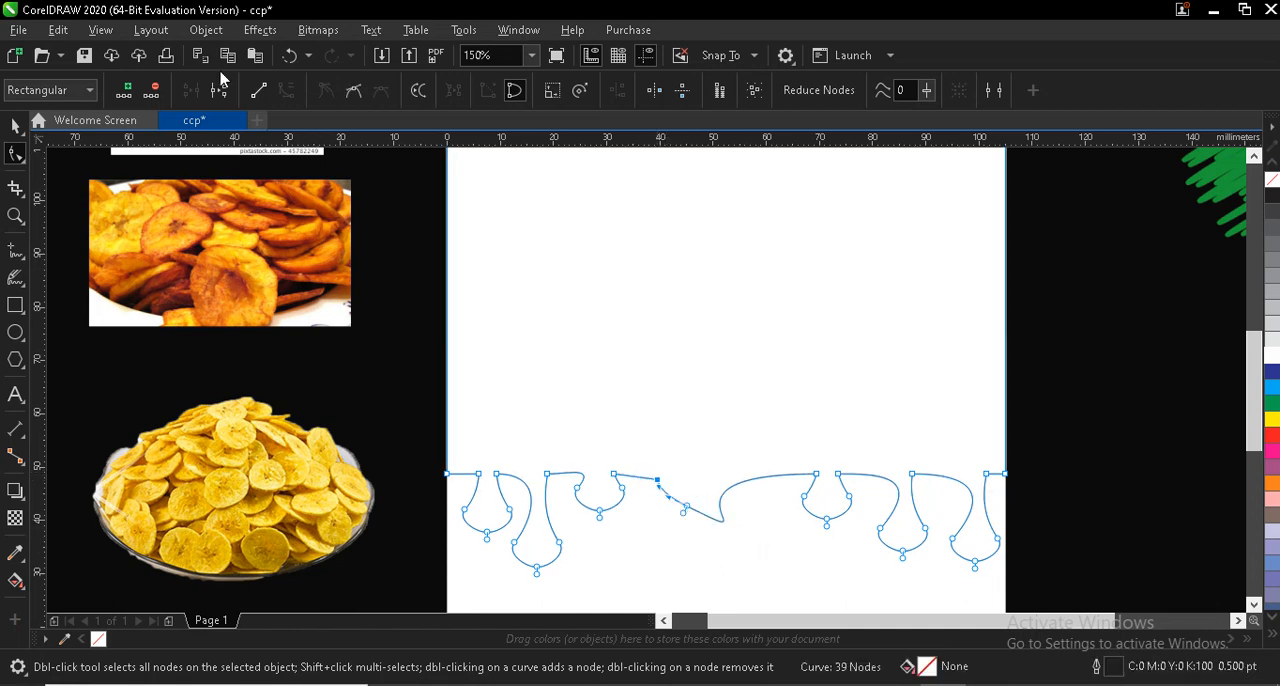
left_click(290, 56)
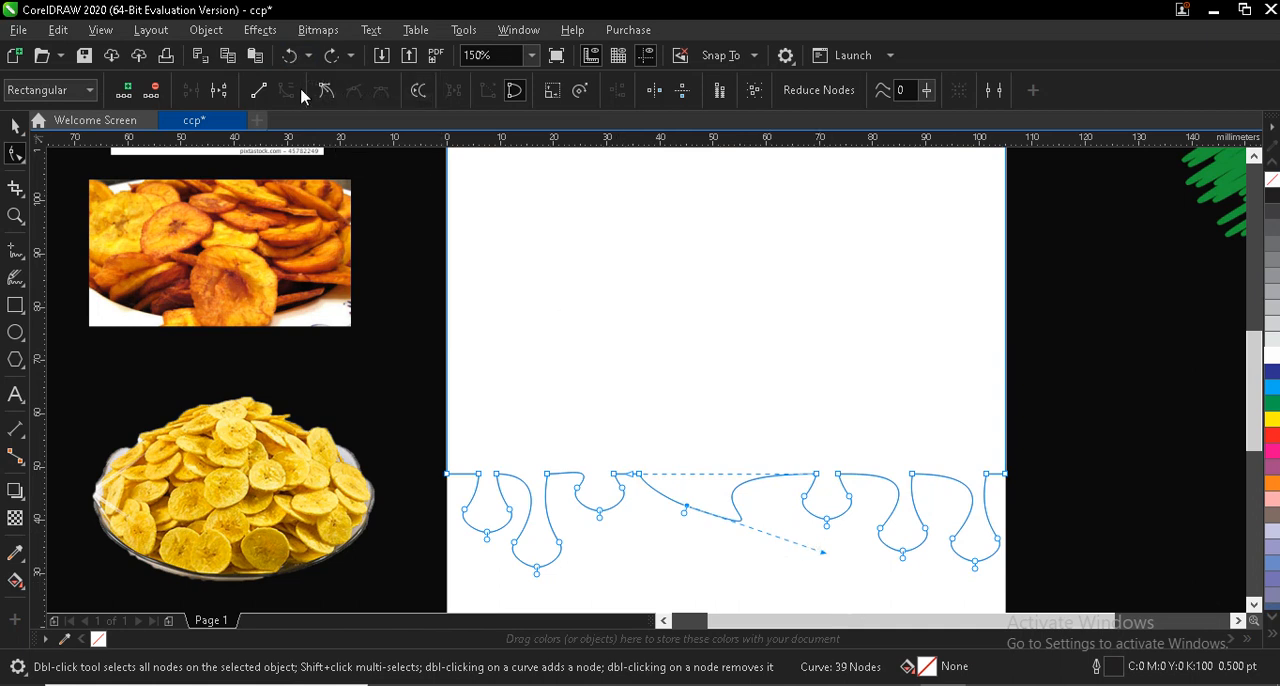
left_click(296, 59)
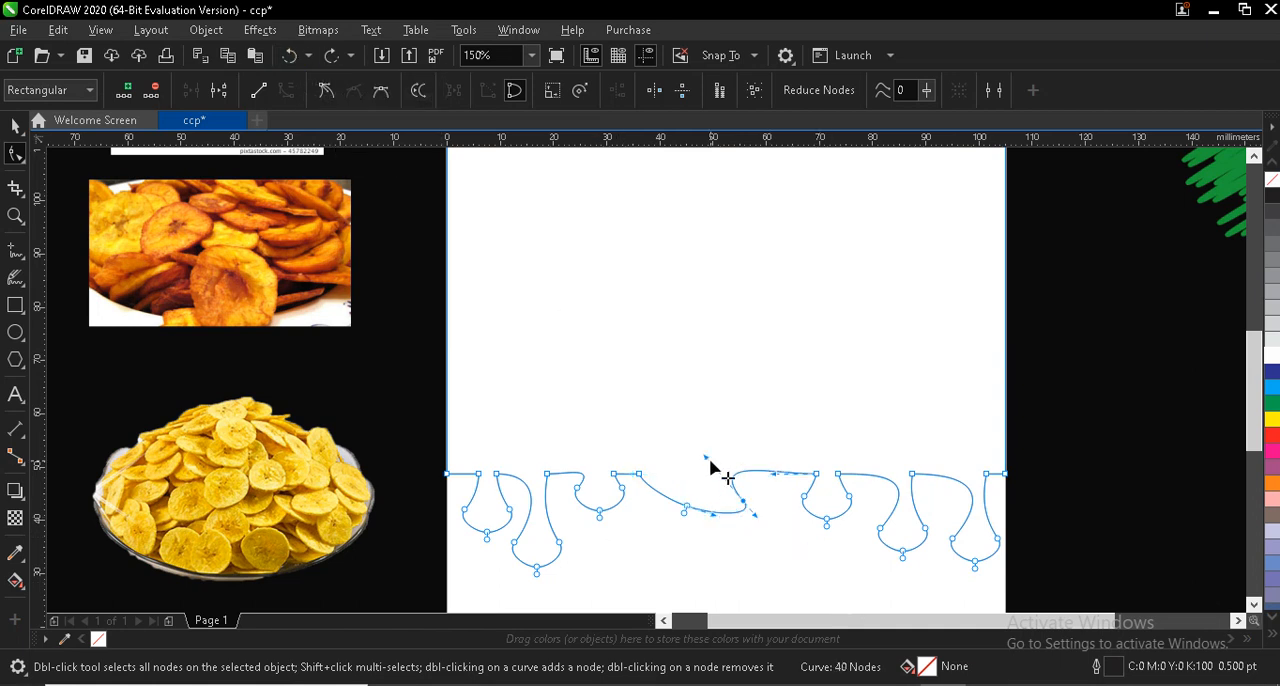
- Reshape the middle drip's right side into a steeper curve, and curve the segment left of the first drip, deleting its right corner node
left_click_drag(706, 458, 744, 461)
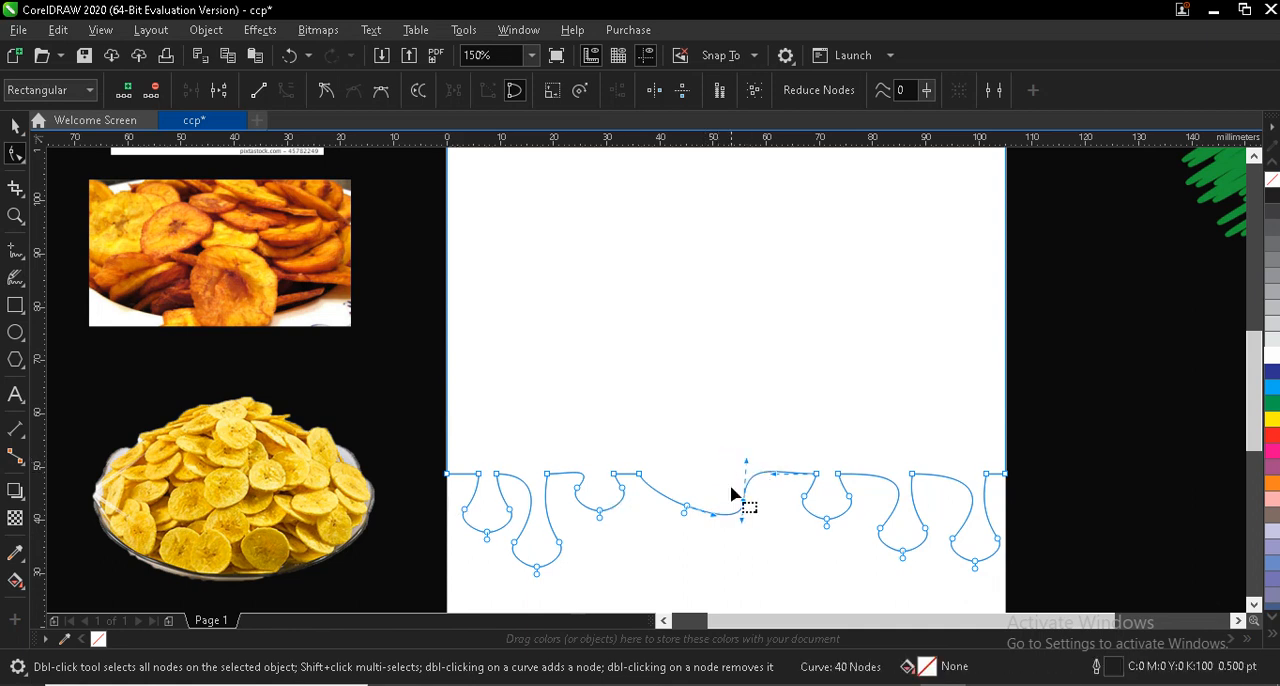
left_click_drag(743, 494, 729, 459)
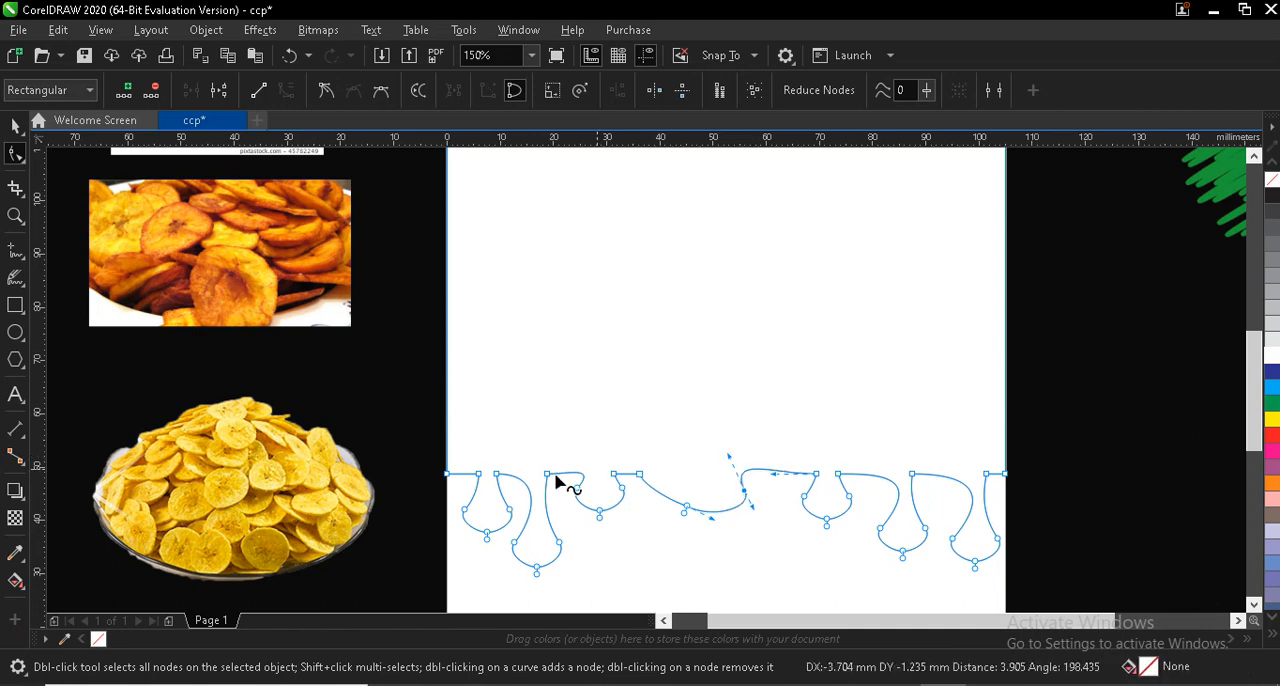
right_click(466, 481)
left_click(514, 254)
left_click(478, 473)
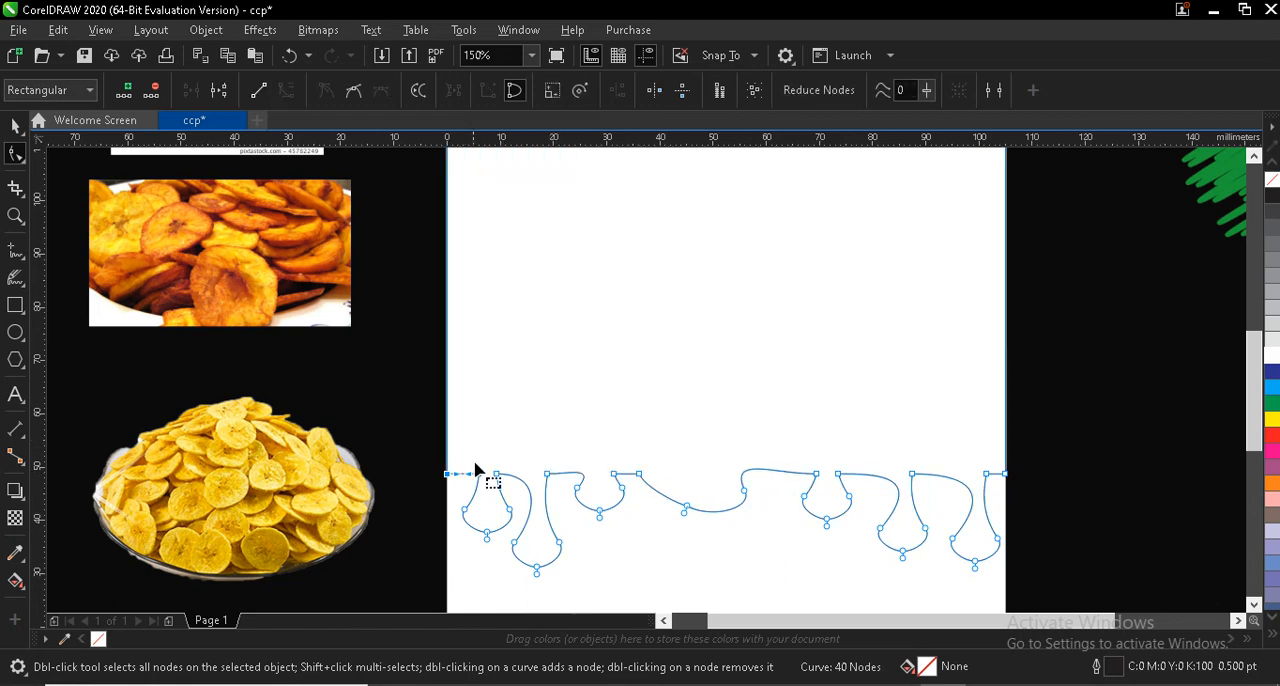
key("Delete")
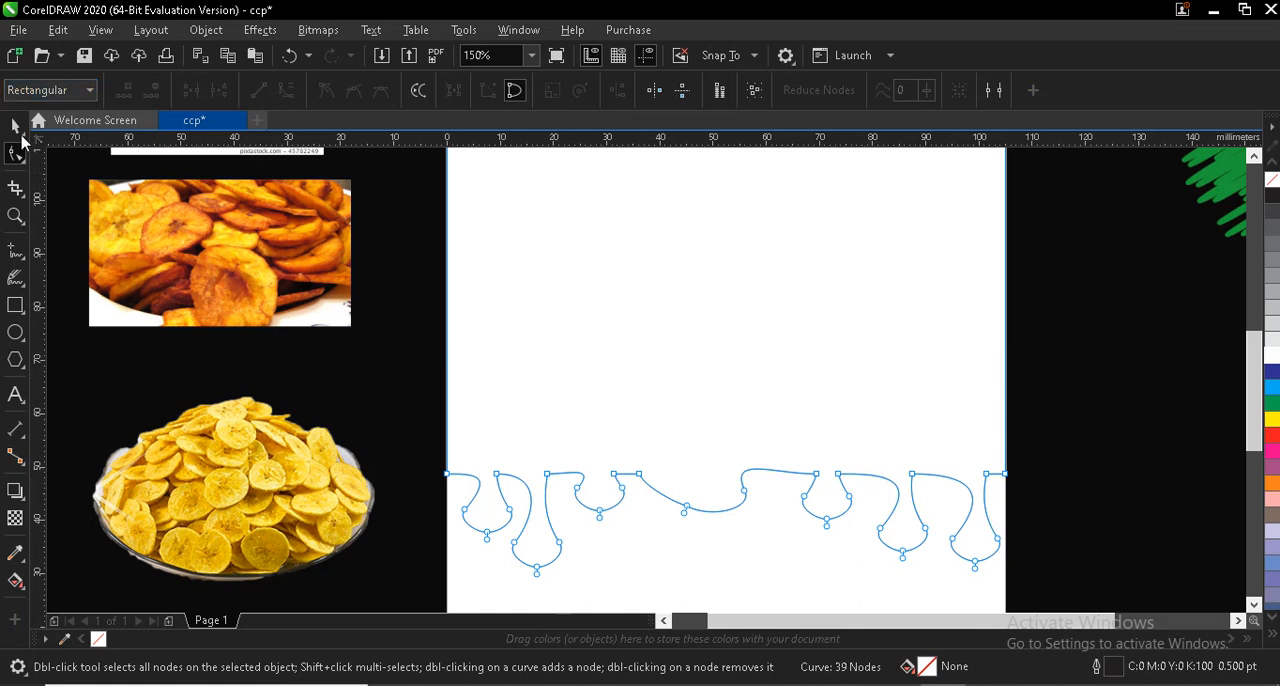
- Fill the dripping shape with red (C0 M100 Y100 K0) and remove its outline
left_click(14, 126)
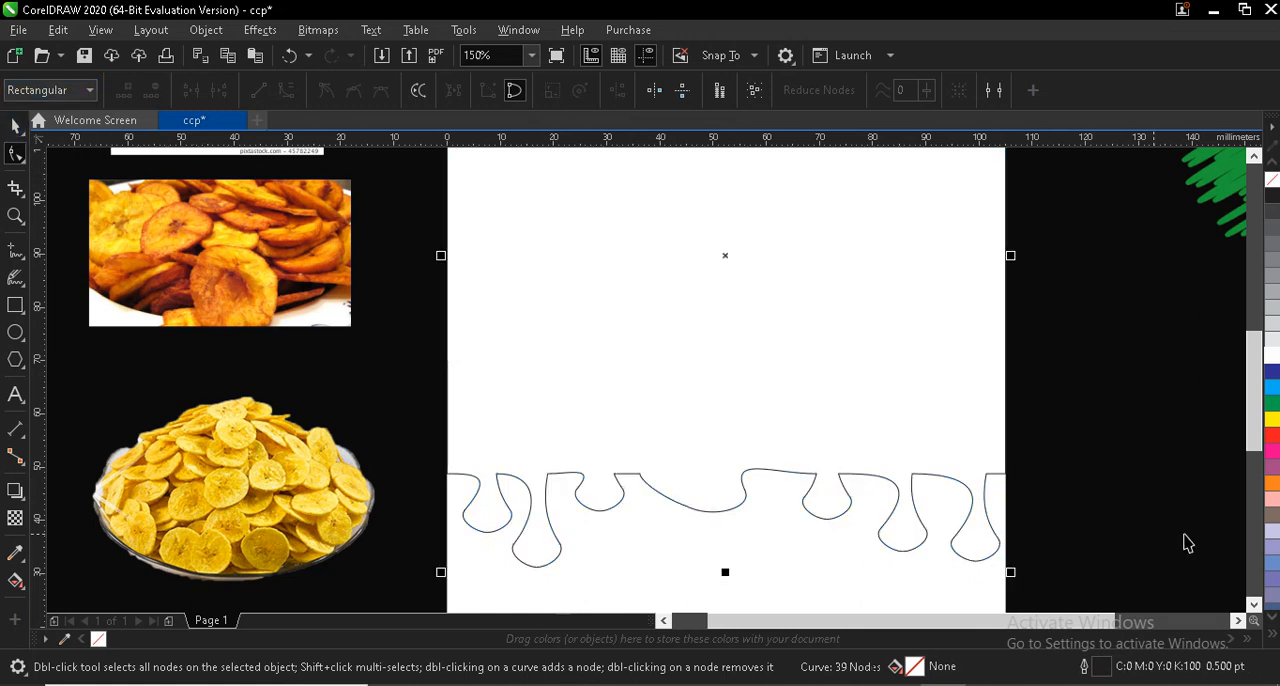
left_click(1273, 436)
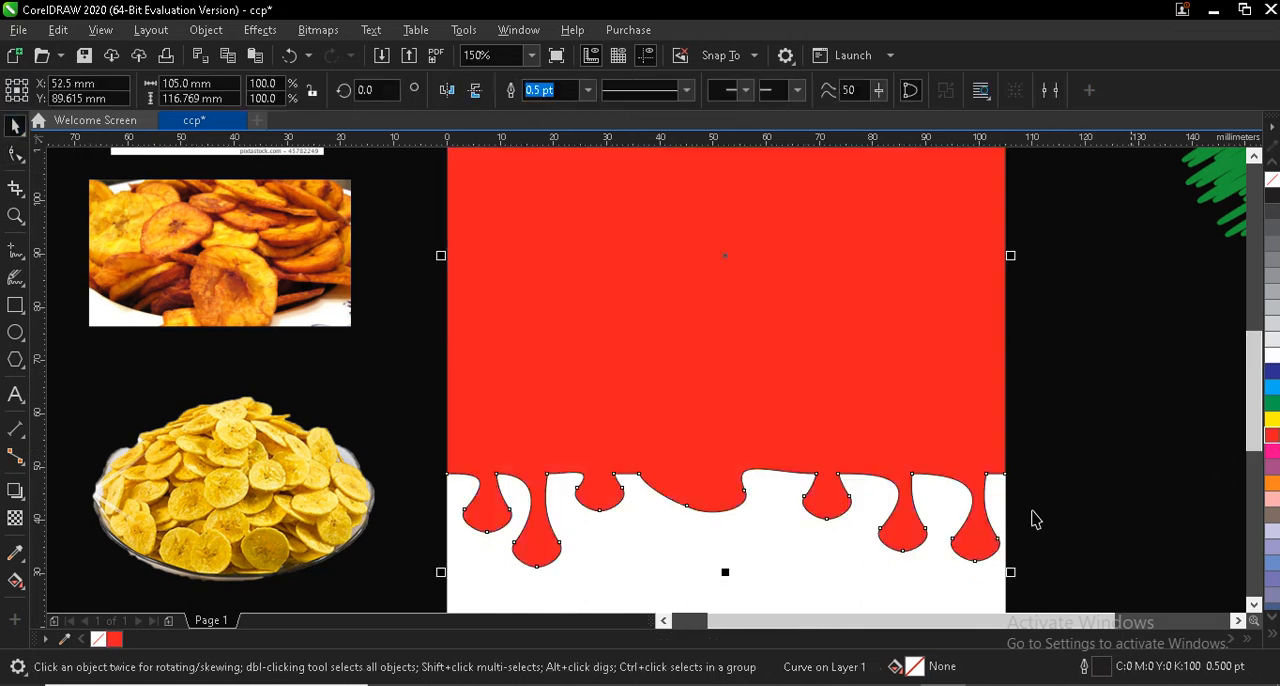
right_click(99, 641)
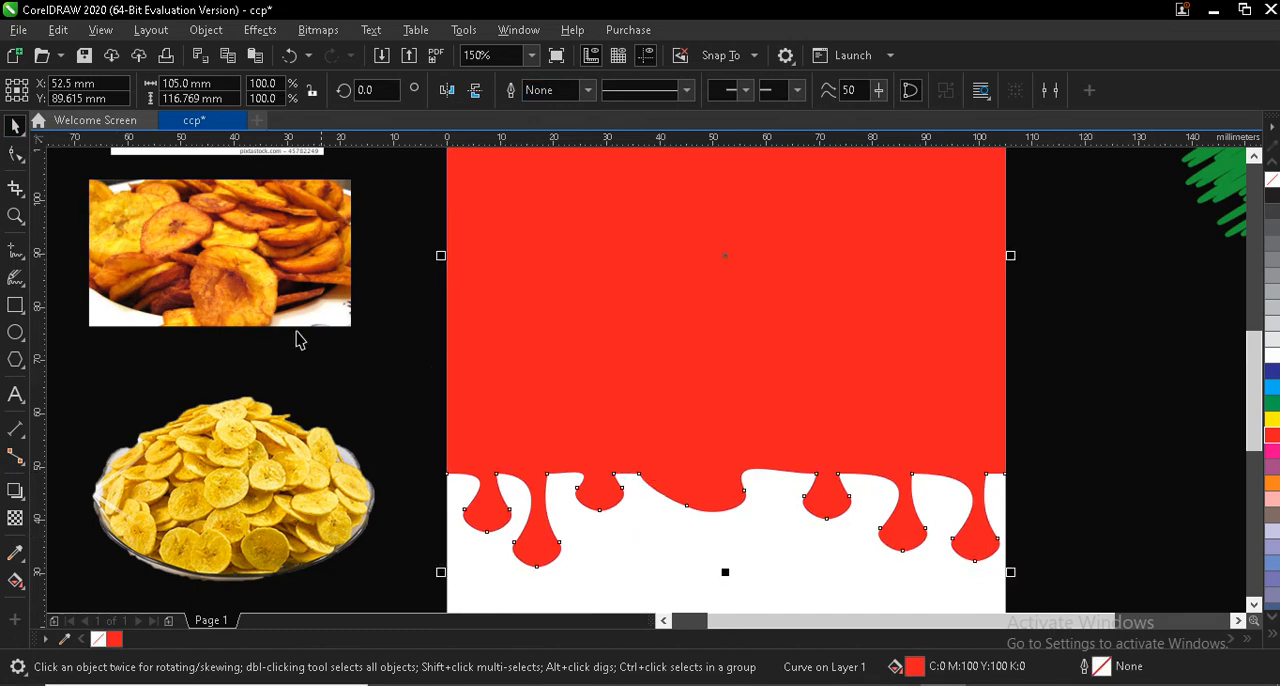
- Move the fried plantain picture onto the red dripping shape and PowerClip it inside that shape
left_click(186, 257)
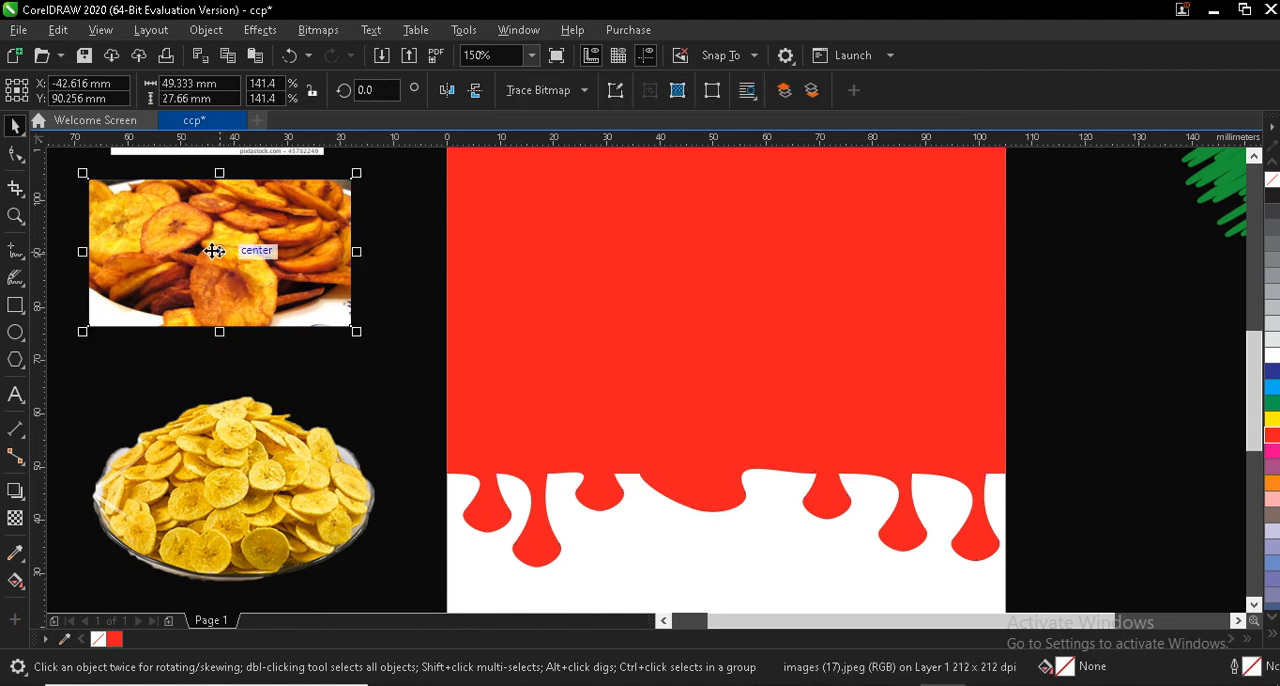
left_click_drag(244, 263, 684, 264)
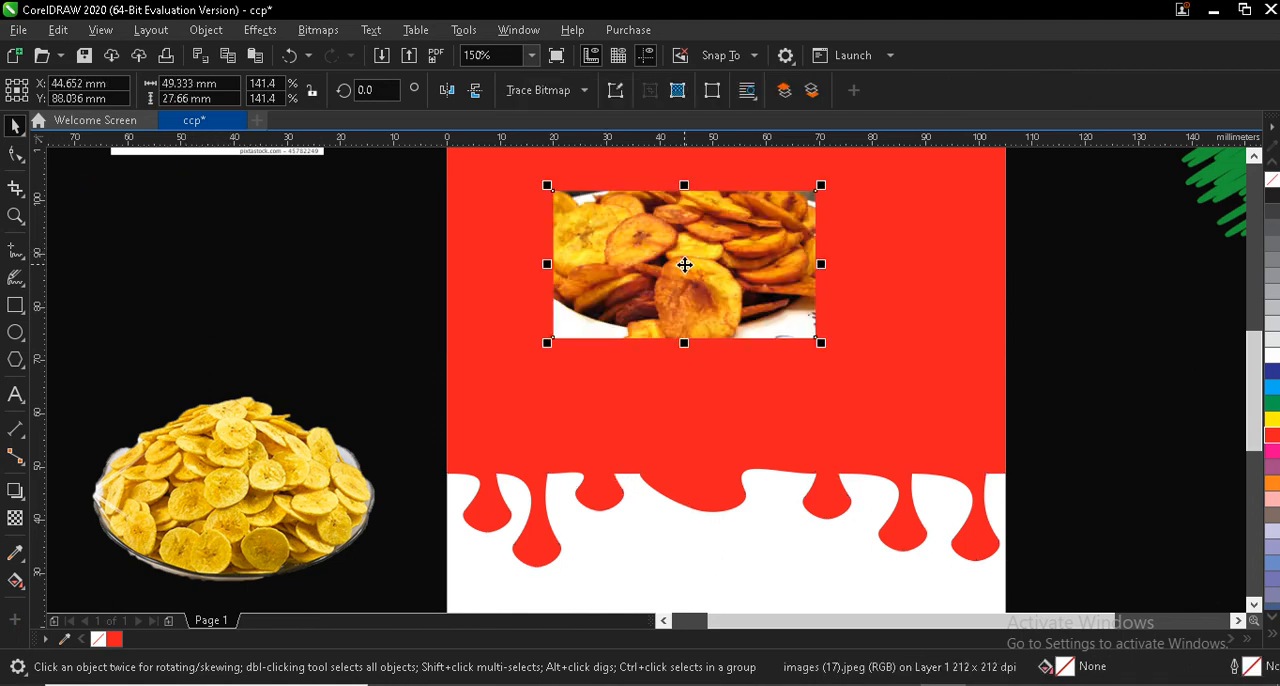
left_click_drag(583, 277, 744, 281)
right_click(744, 283)
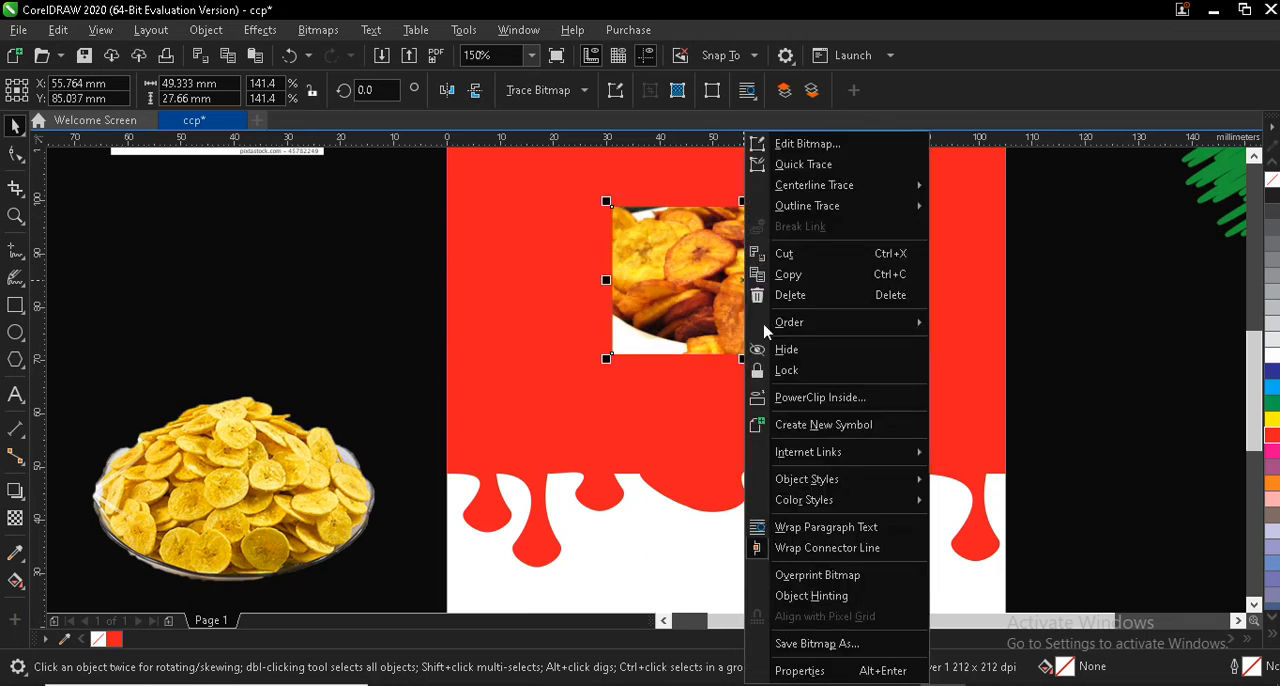
left_click(793, 398)
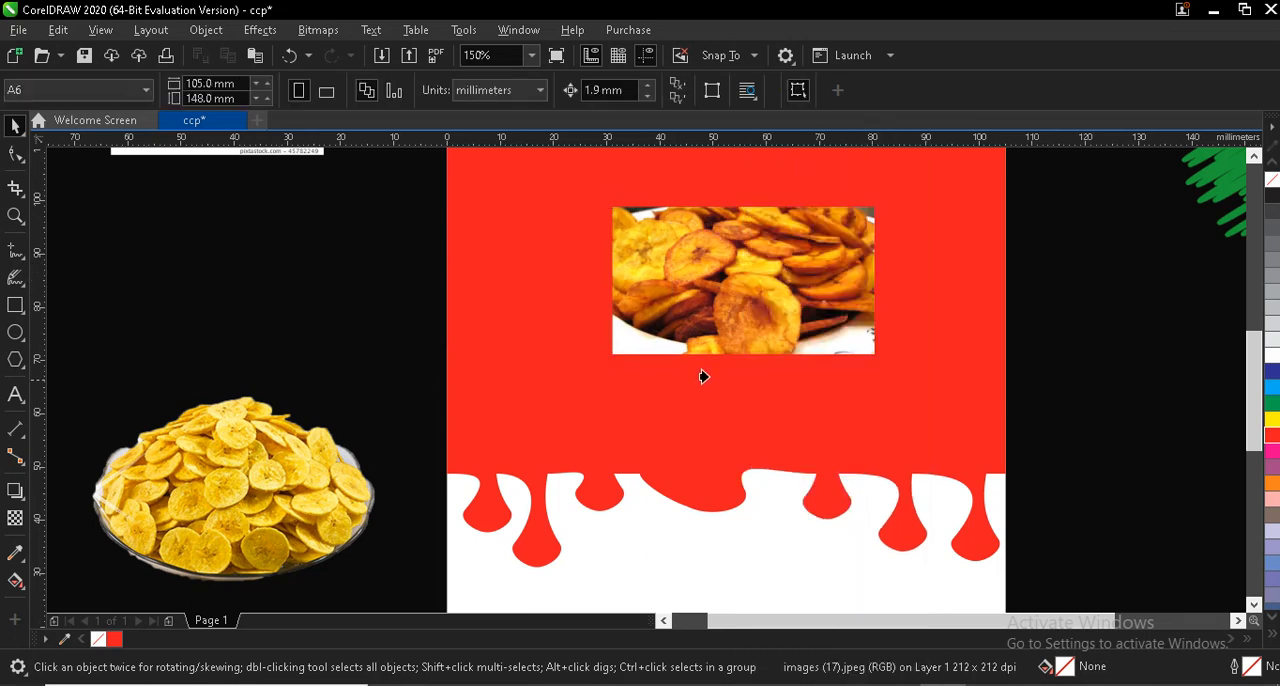
left_click(518, 348)
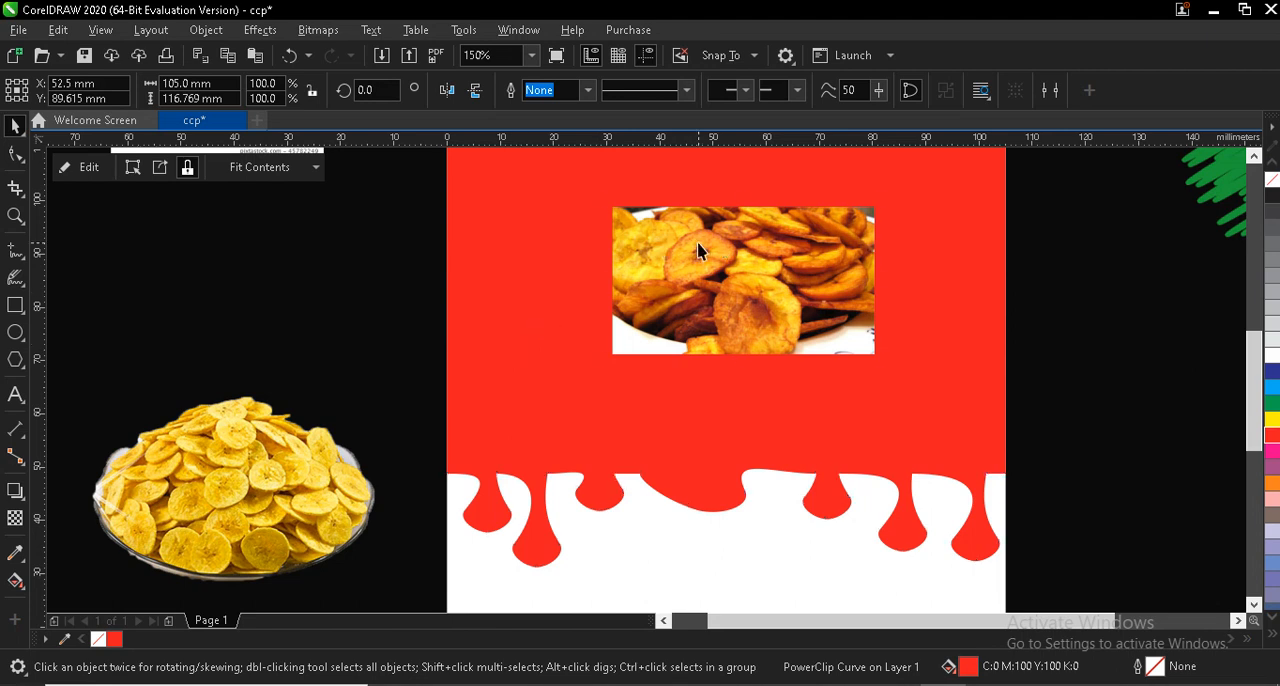
- Set the merge mode of the clipped plantain picture's transparency to Overlay
left_click(700, 250, "ctrl")
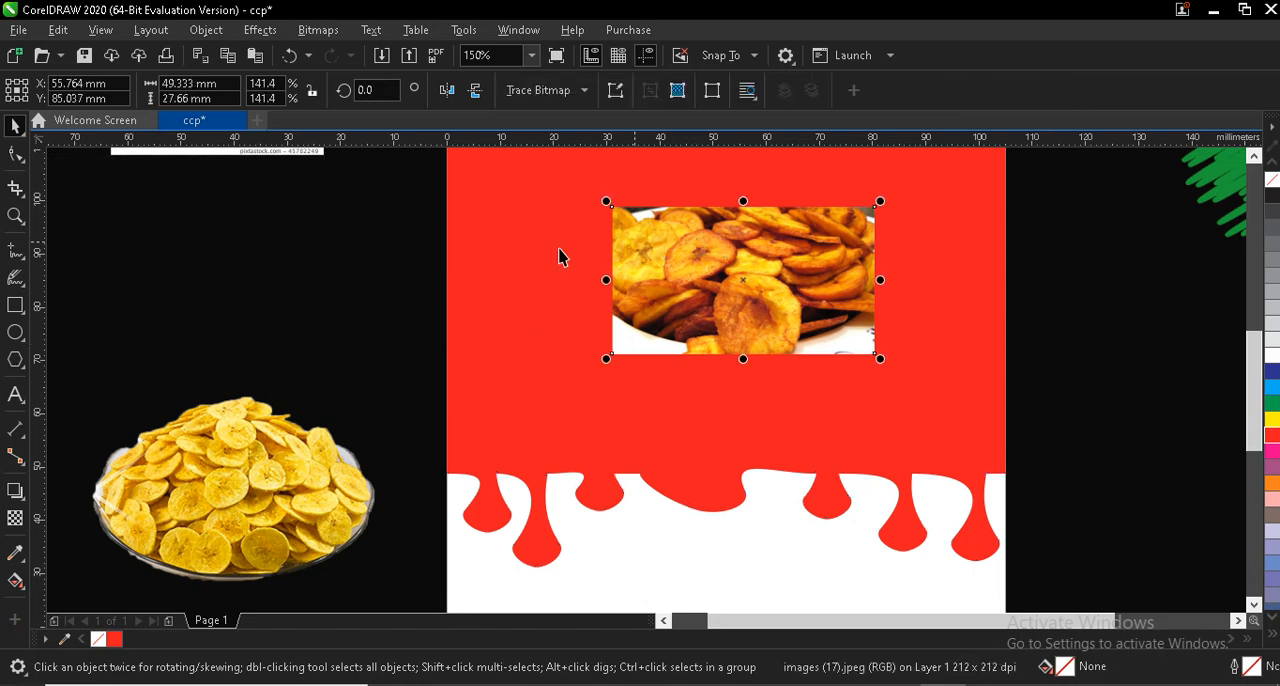
left_click(15, 517)
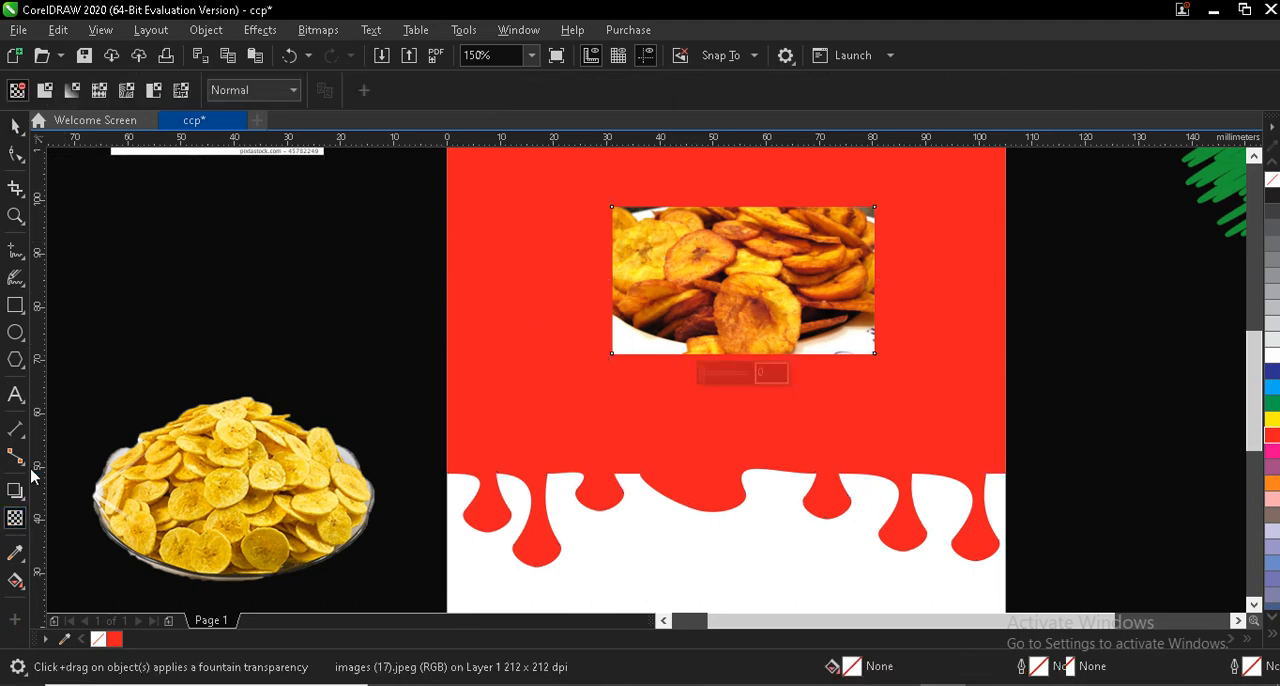
left_click(276, 92)
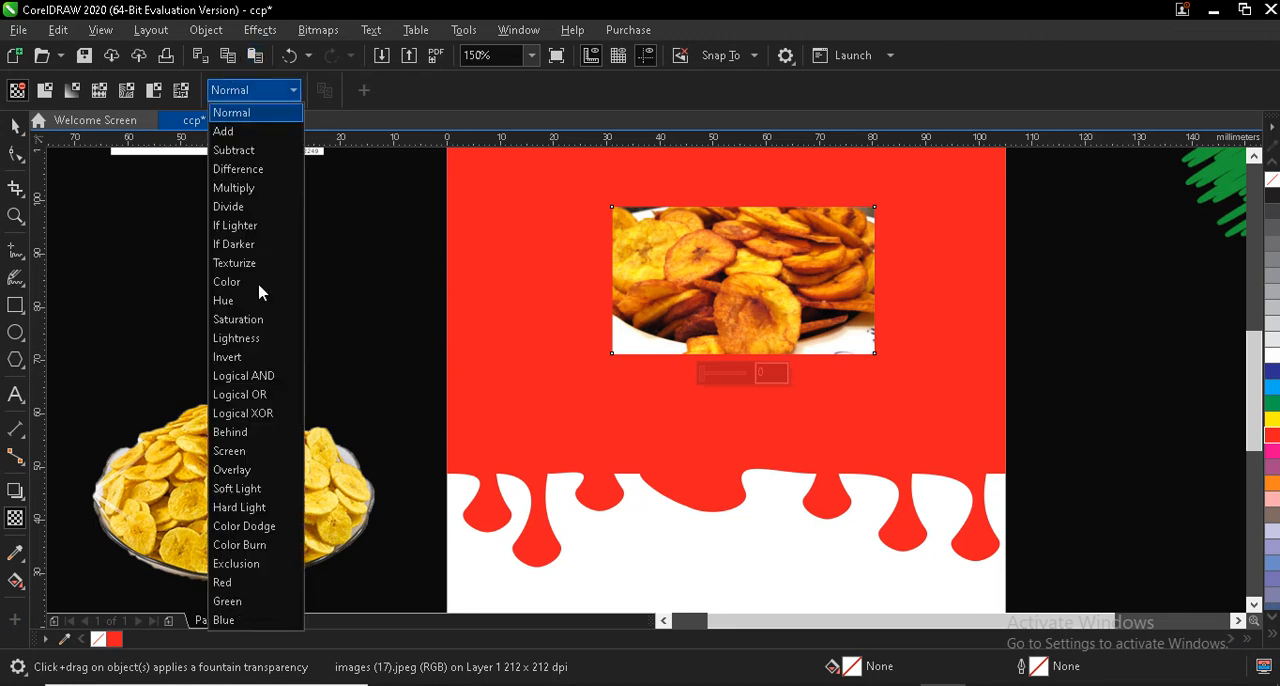
left_click(249, 470)
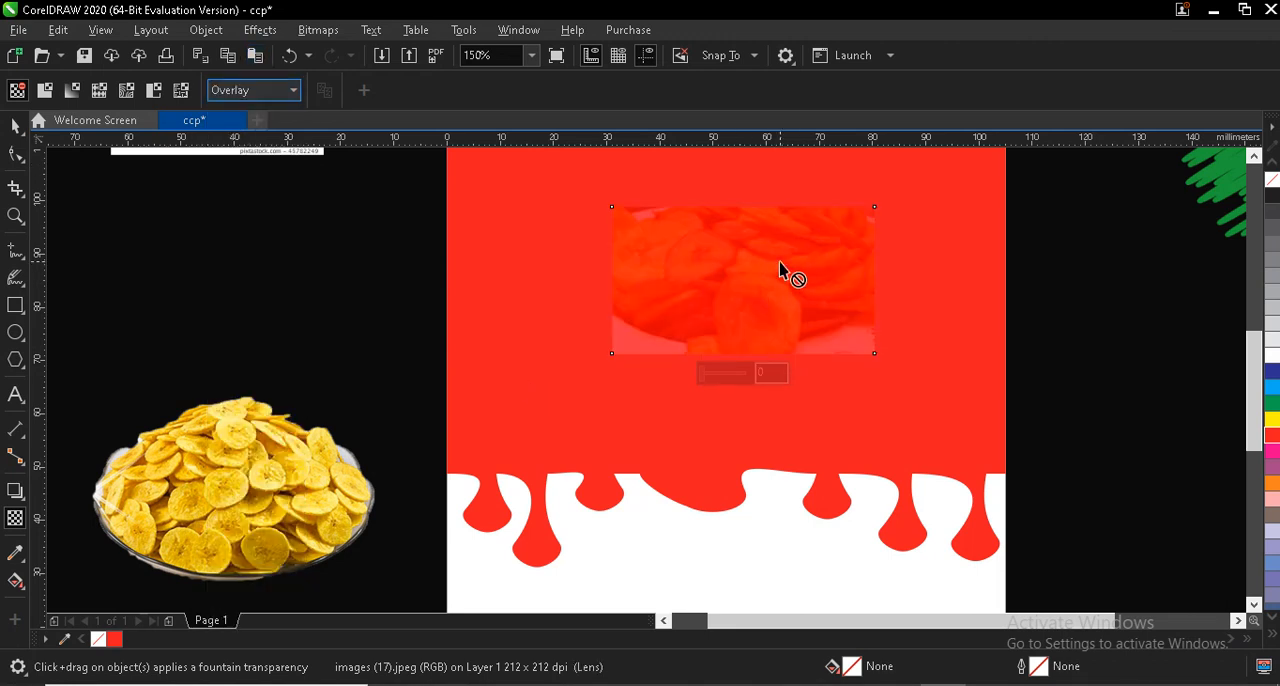
- Rotate the clipped plantain picture to about 91° and enlarge it to about 127 × 221 mm to cover the red shape
scroll(779, 262, "down", 4)
scroll(790, 272, "up", 2)
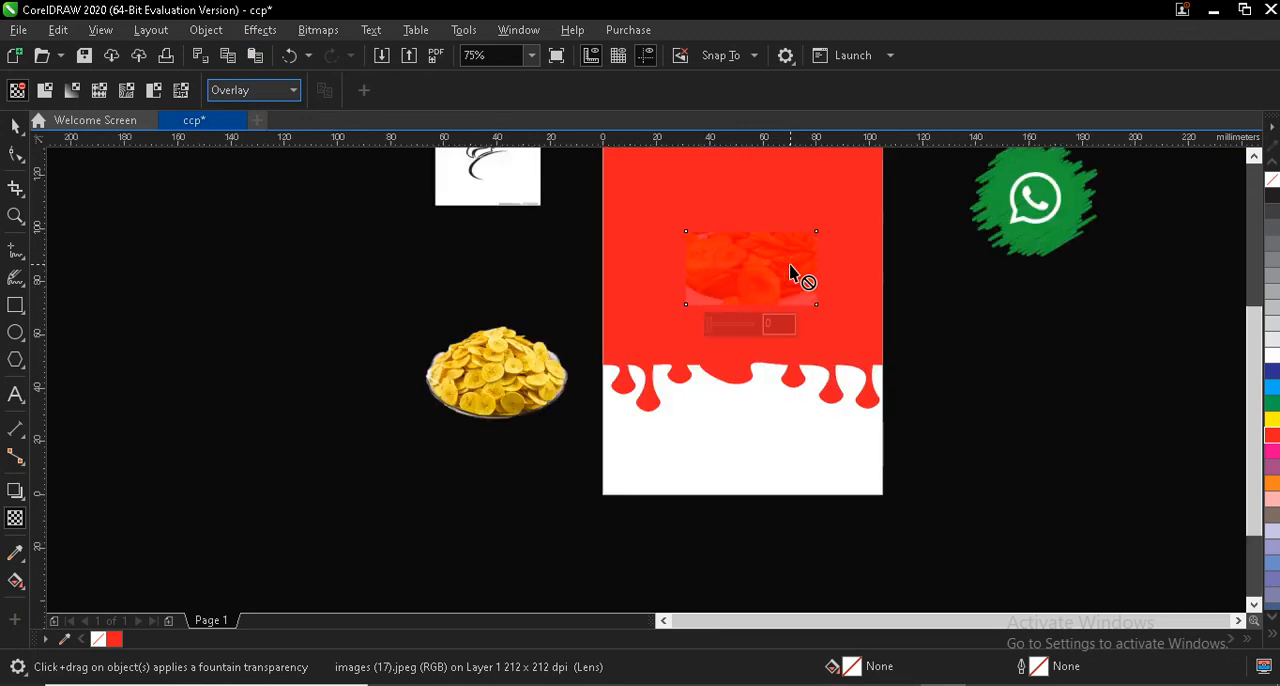
scroll(1200, 185, "up", 3)
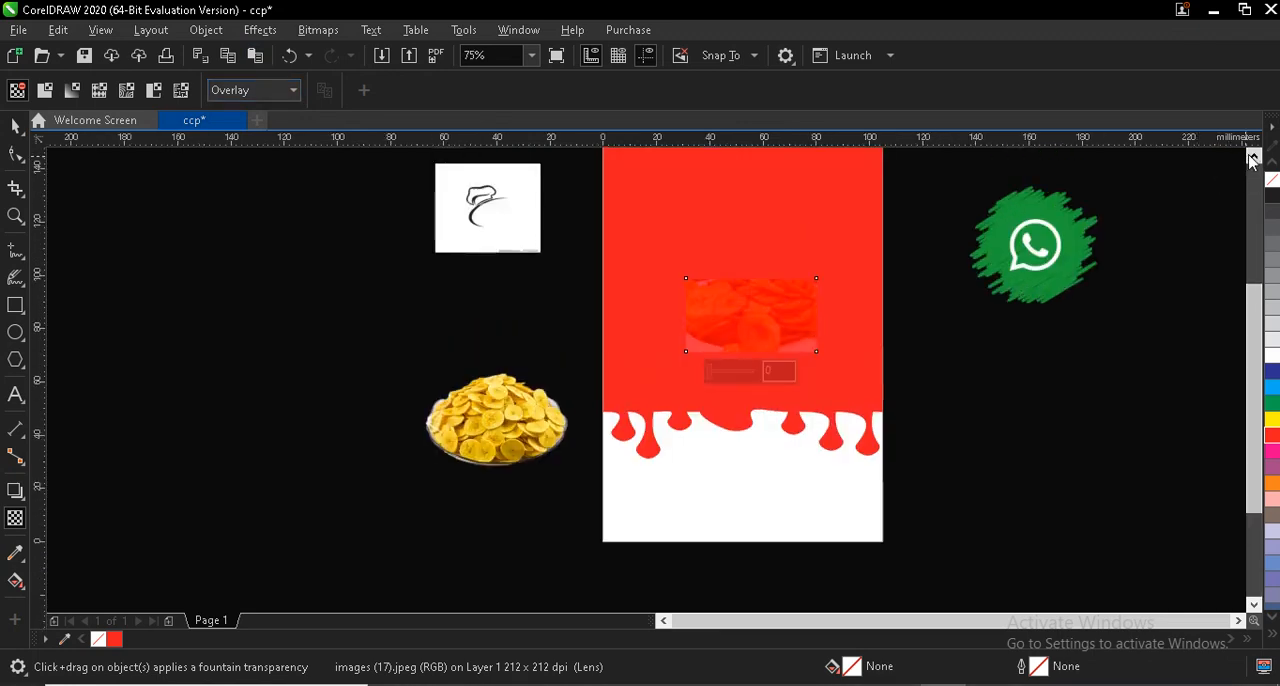
left_click(22, 128)
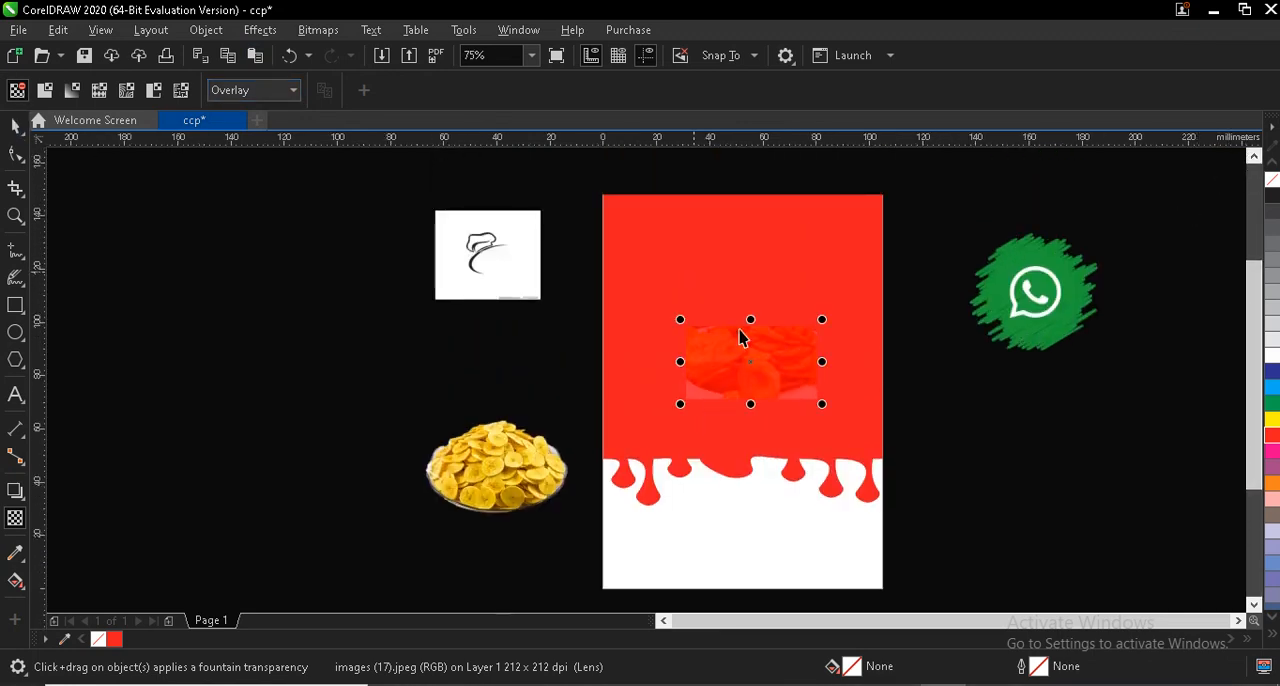
left_click(753, 364)
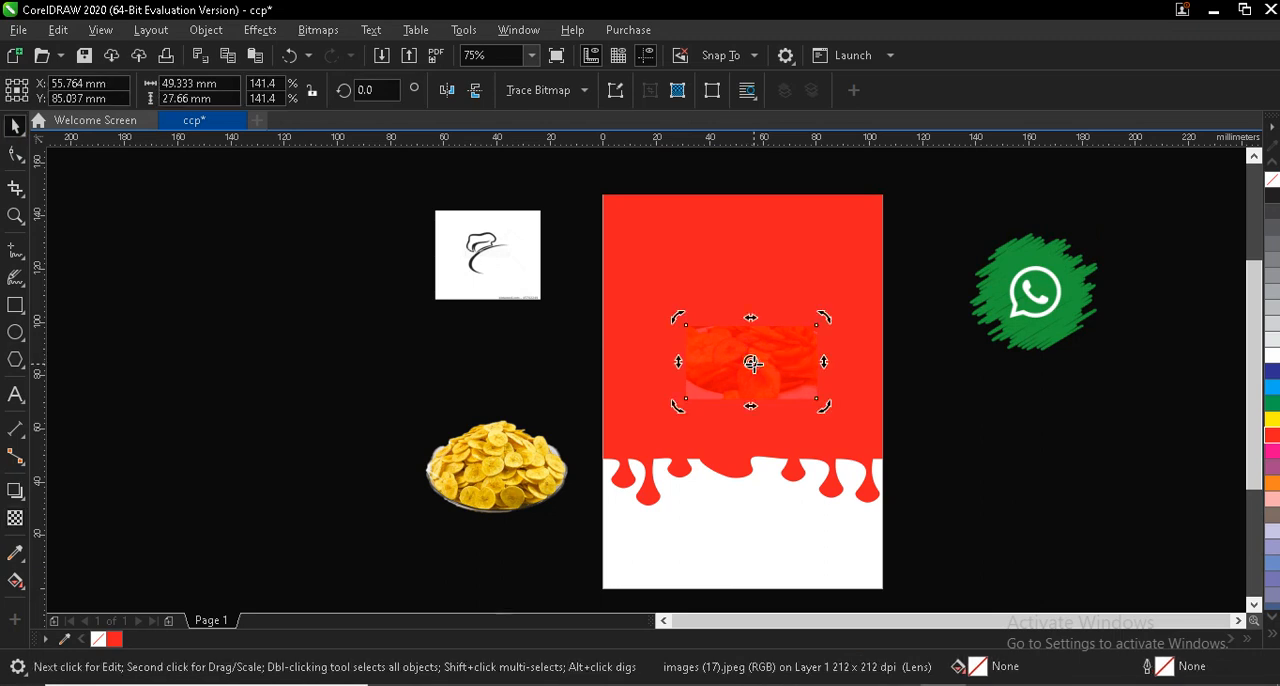
left_click_drag(821, 318, 693, 274)
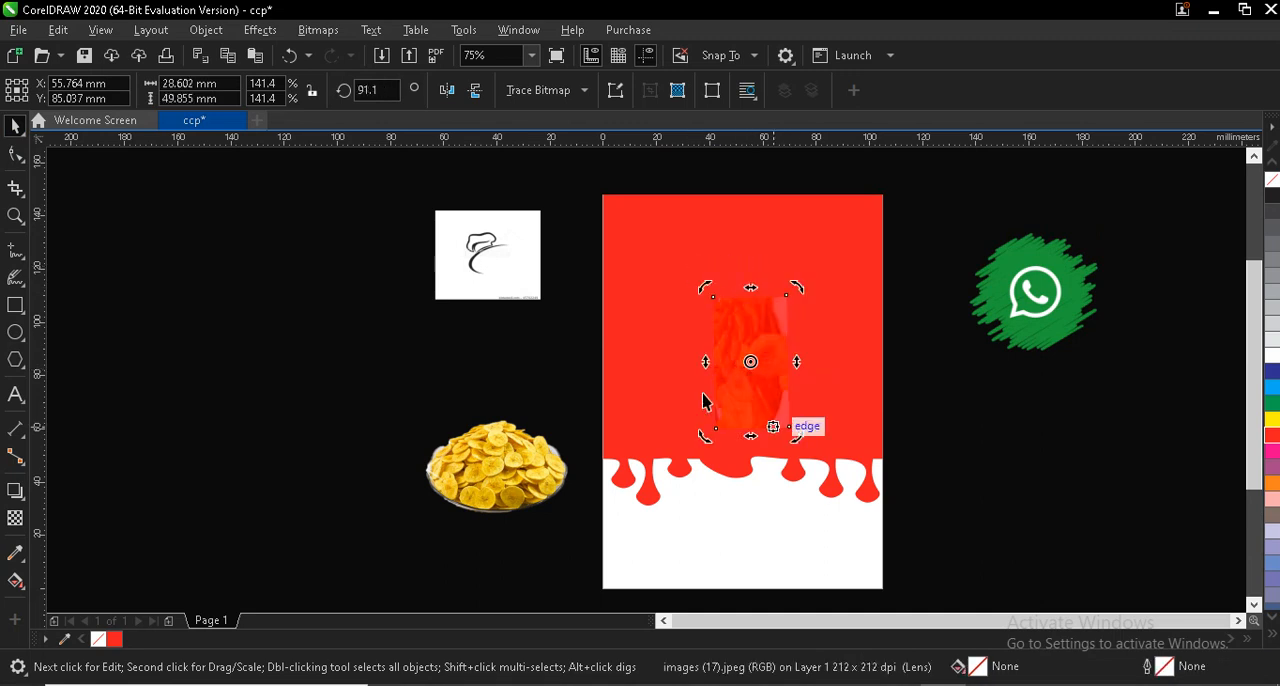
left_click(757, 366)
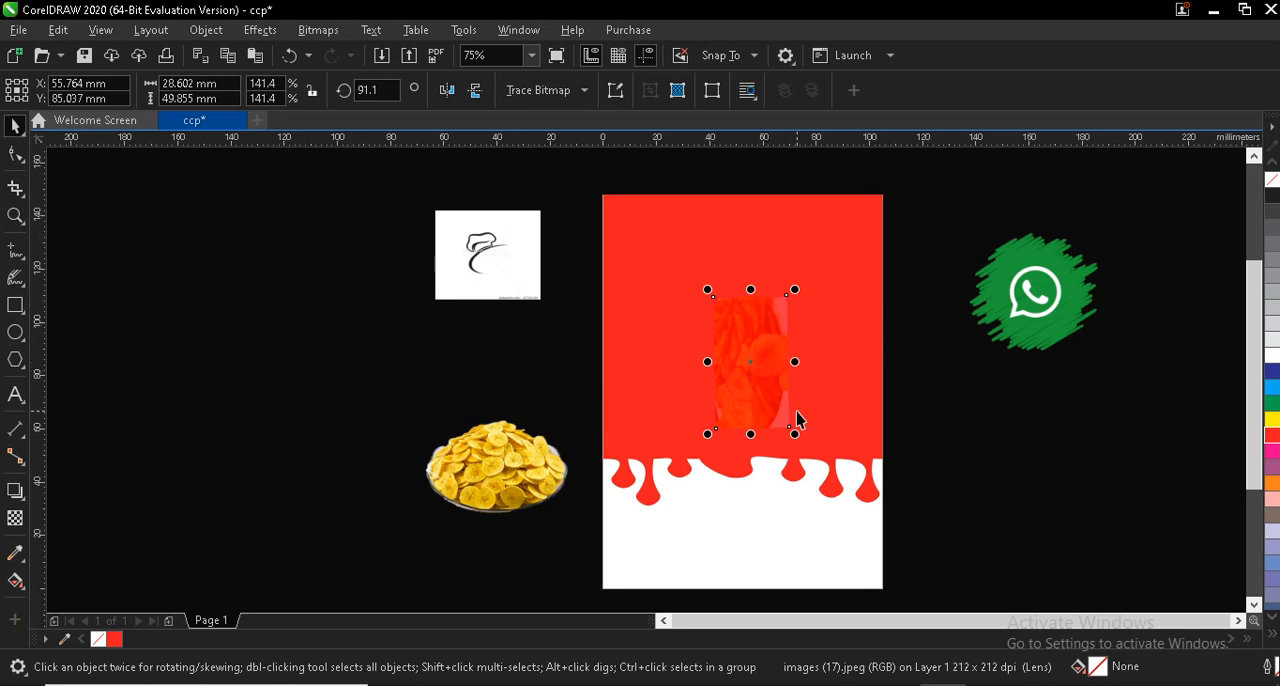
left_click_drag(795, 433, 1026, 569)
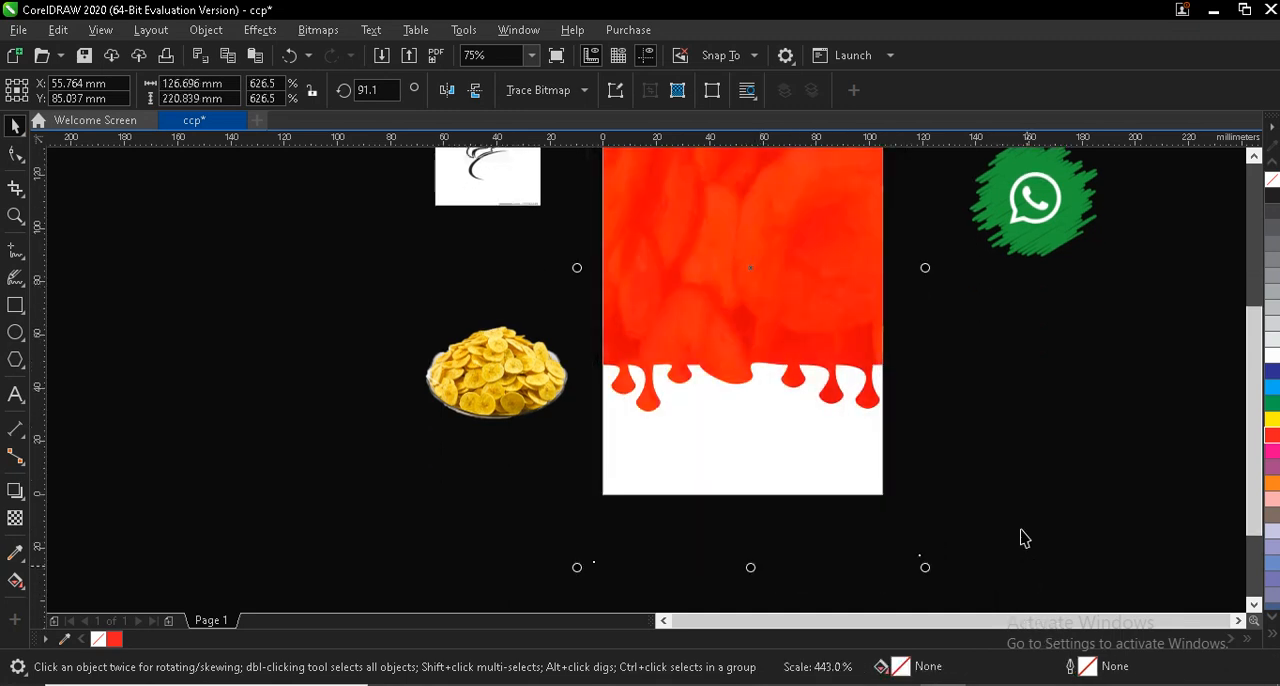
left_click(1254, 158)
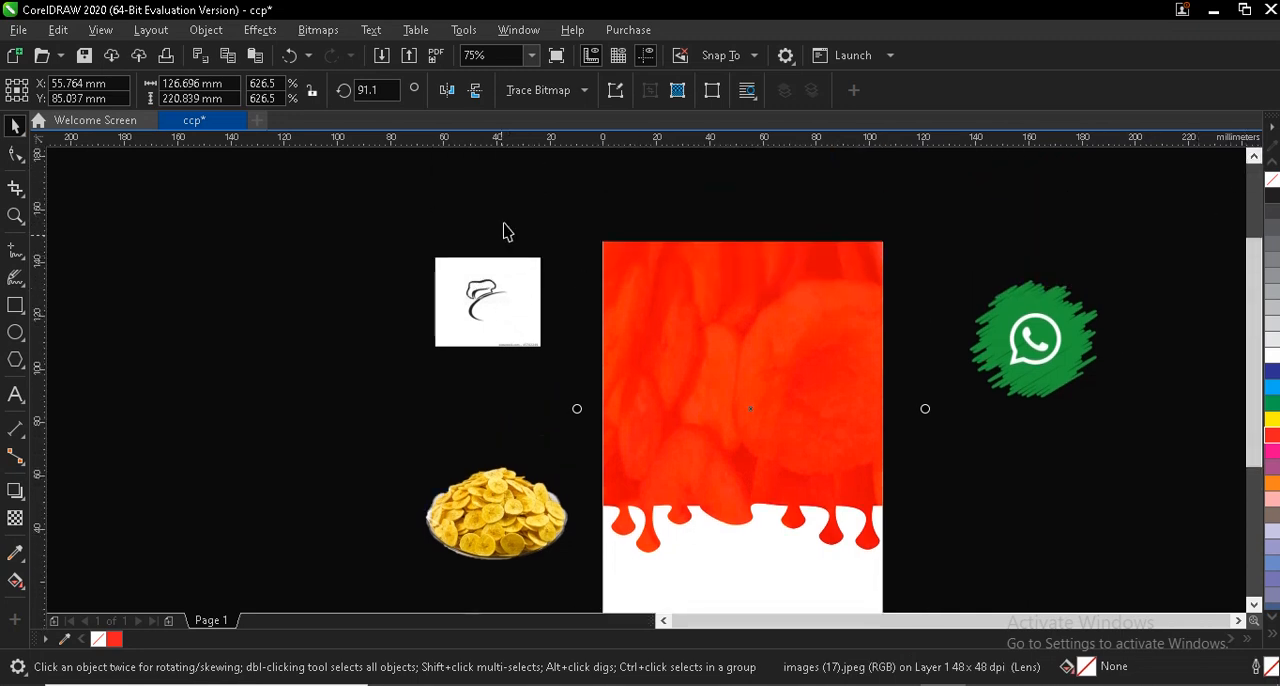
left_click(465, 589)
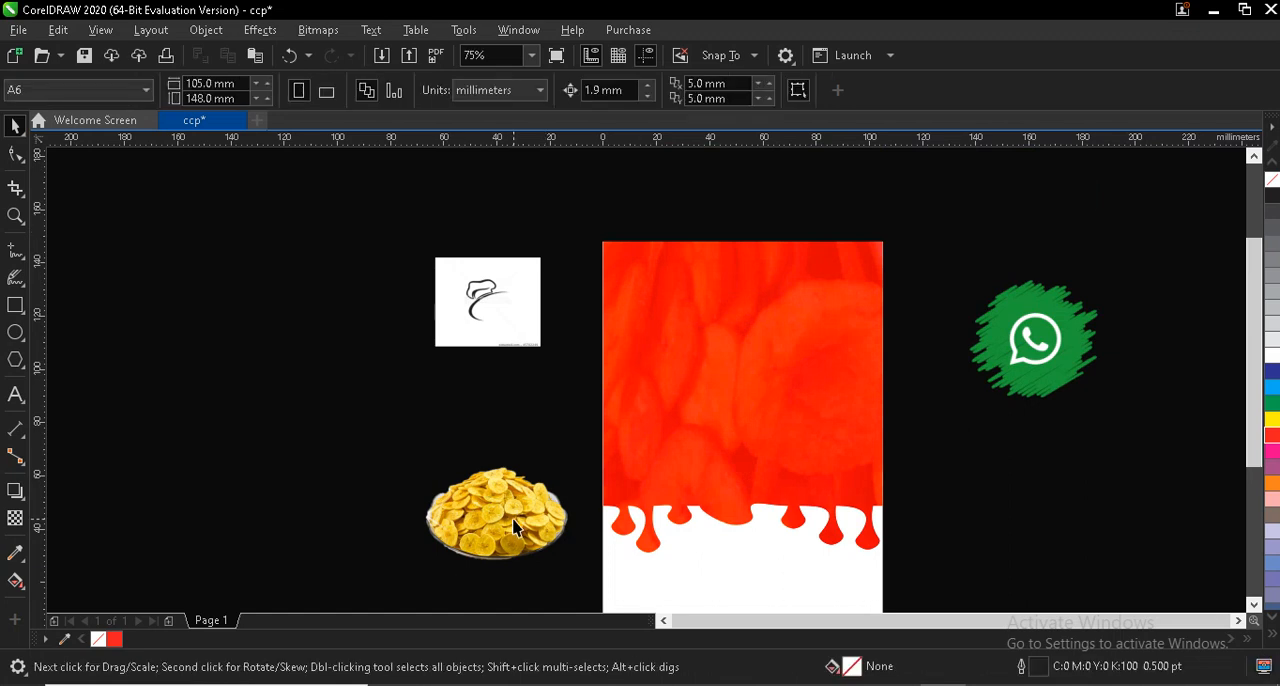
- Place the bowl of plantain chips on the middle of the red background and enlarge it to about 68 × 48 mm
left_click_drag(518, 528, 784, 396)
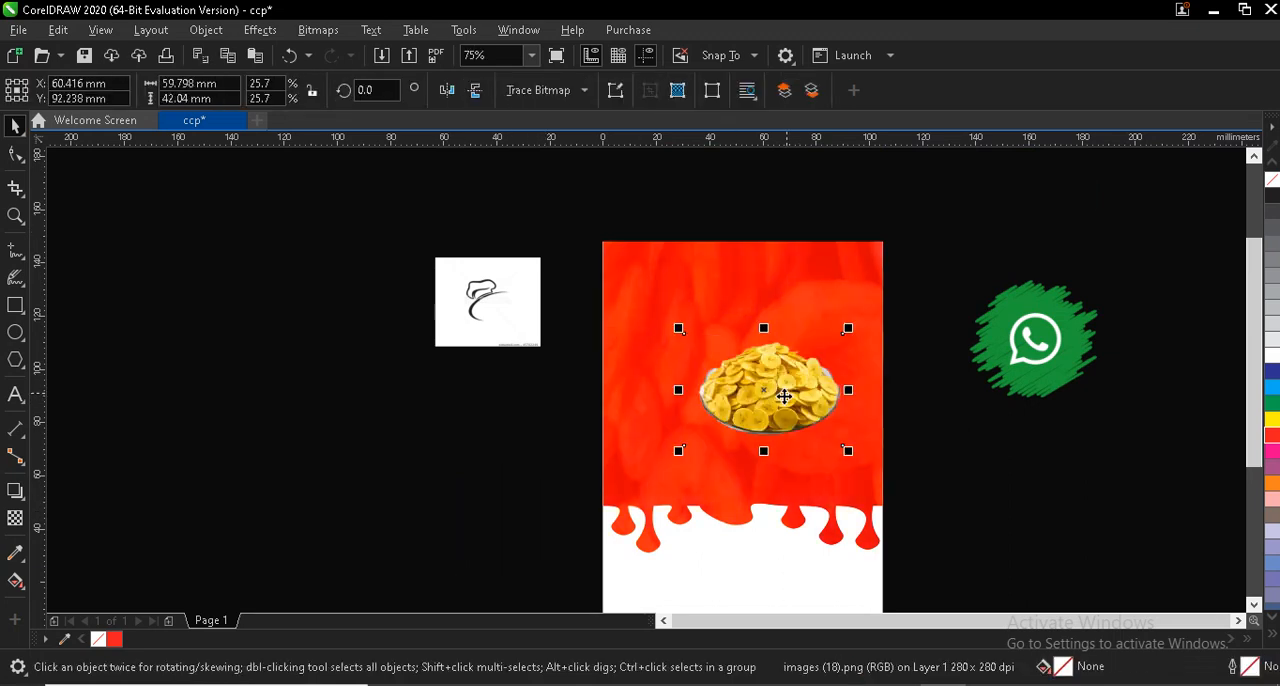
left_click_drag(679, 328, 656, 312)
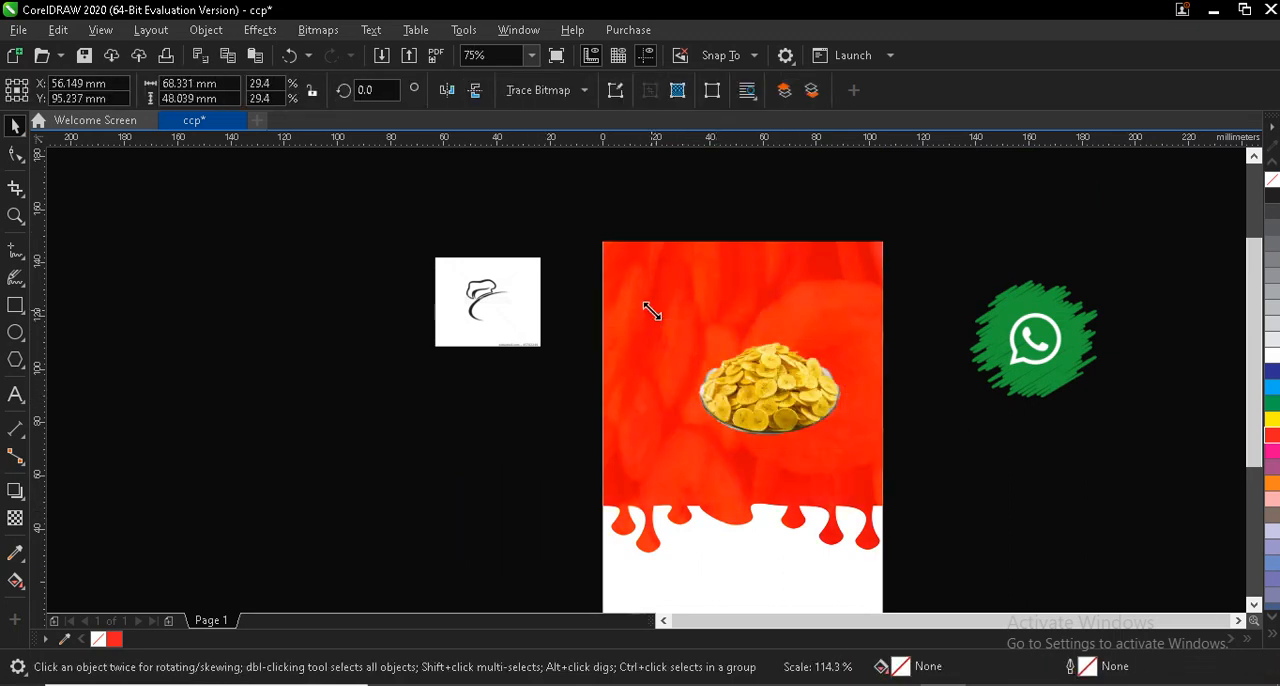
left_click_drag(764, 378, 757, 371)
- Add a smaller copy of the chips bowl, about 40 × 28 mm, overlapping the large bowl's lower right side
scroll(767, 374, "up", 3)
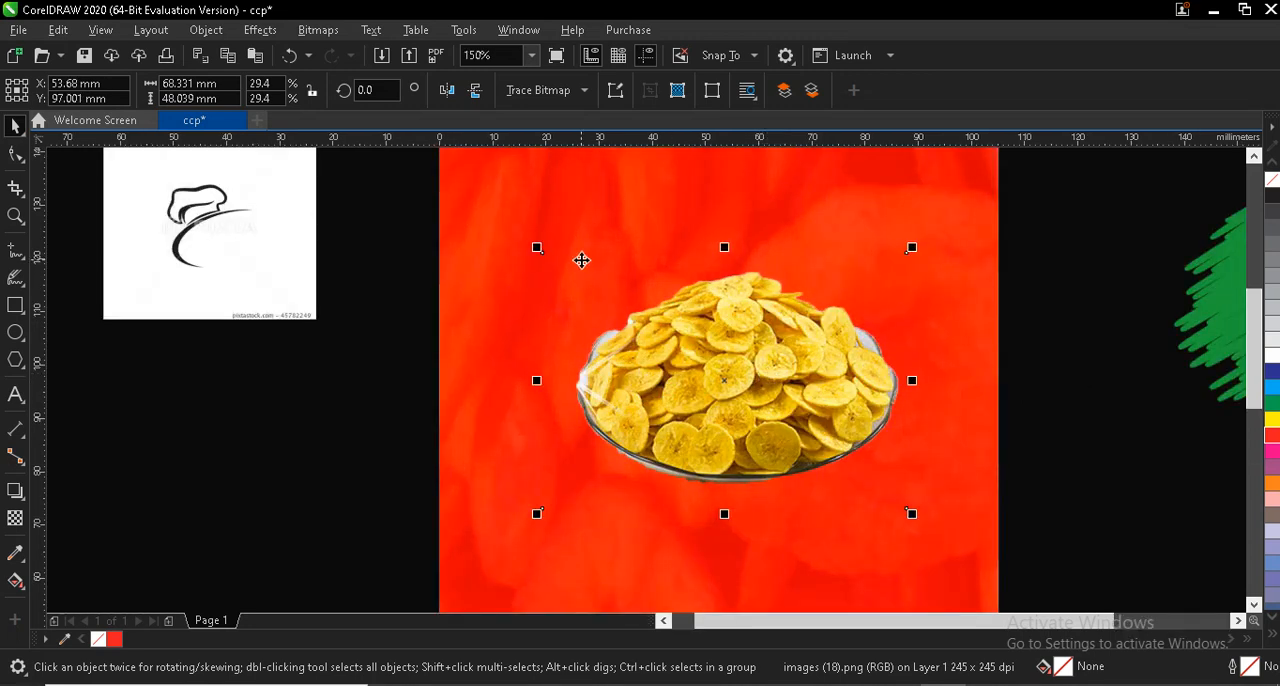
left_click_drag(536, 247, 692, 354)
left_click_drag(799, 434, 842, 440)
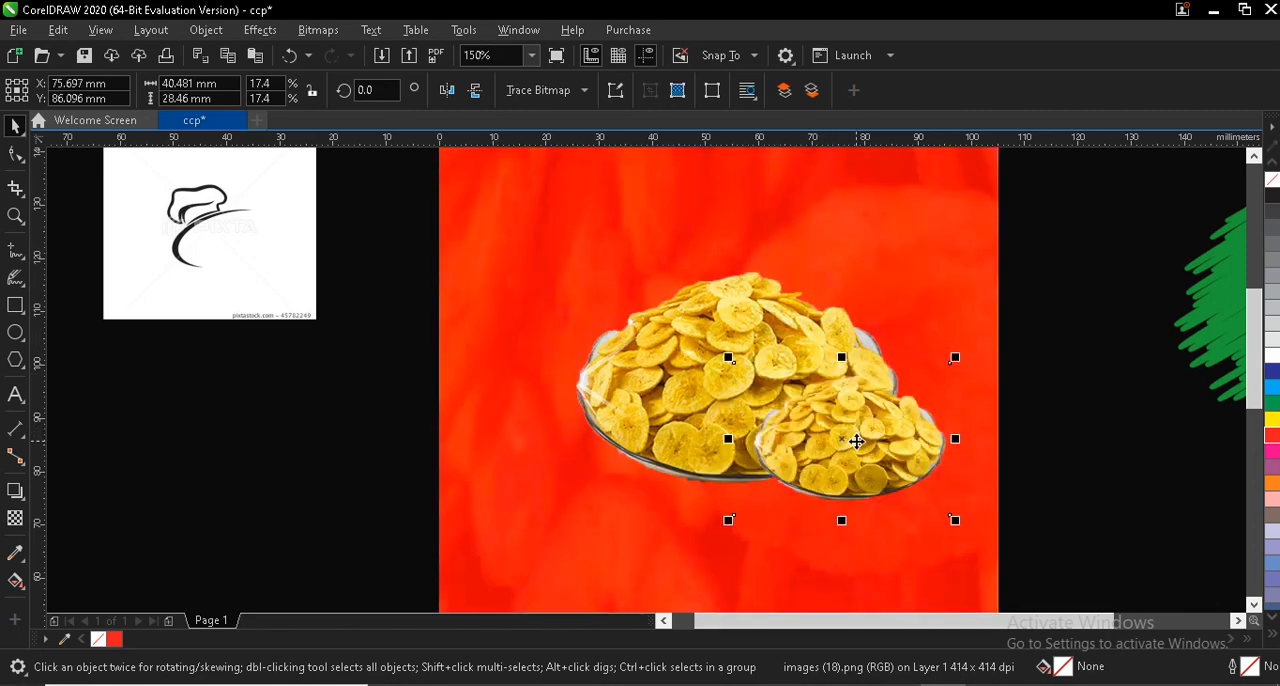
- Duplicate the small bowl to the left of the large bowl and shrink the copy to about 34 × 24 mm
left_click_drag(840, 437, 572, 399)
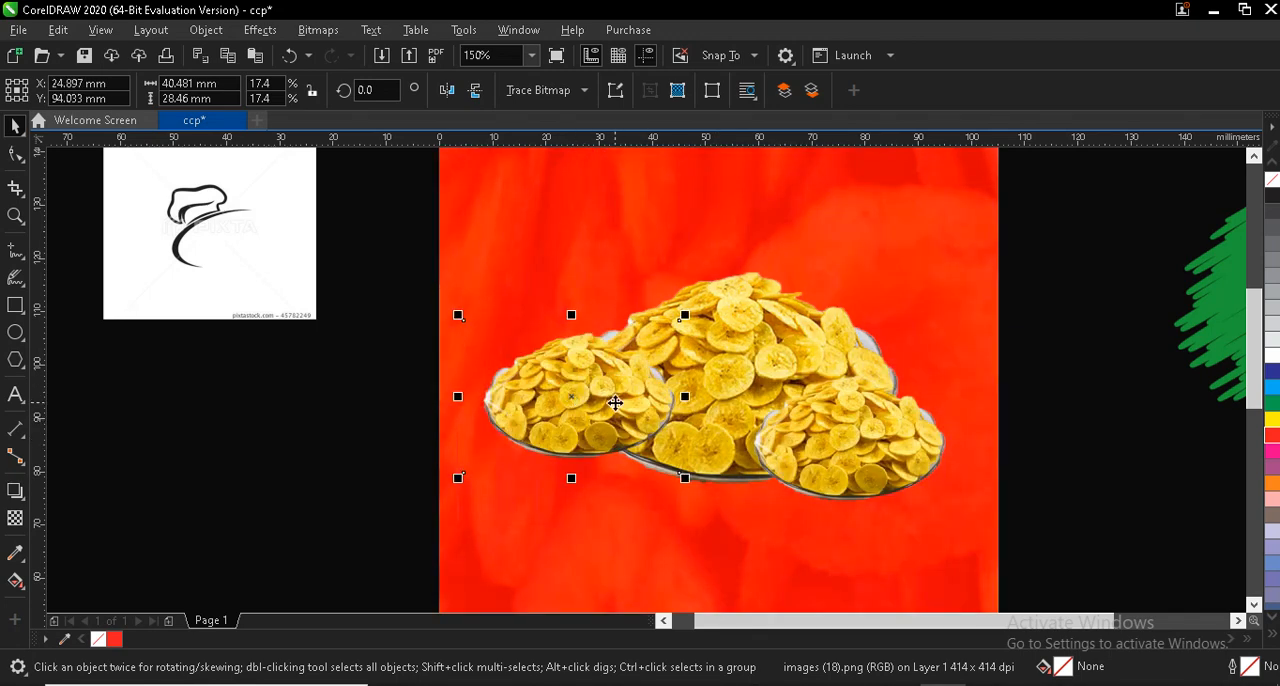
left_click_drag(574, 400, 546, 397)
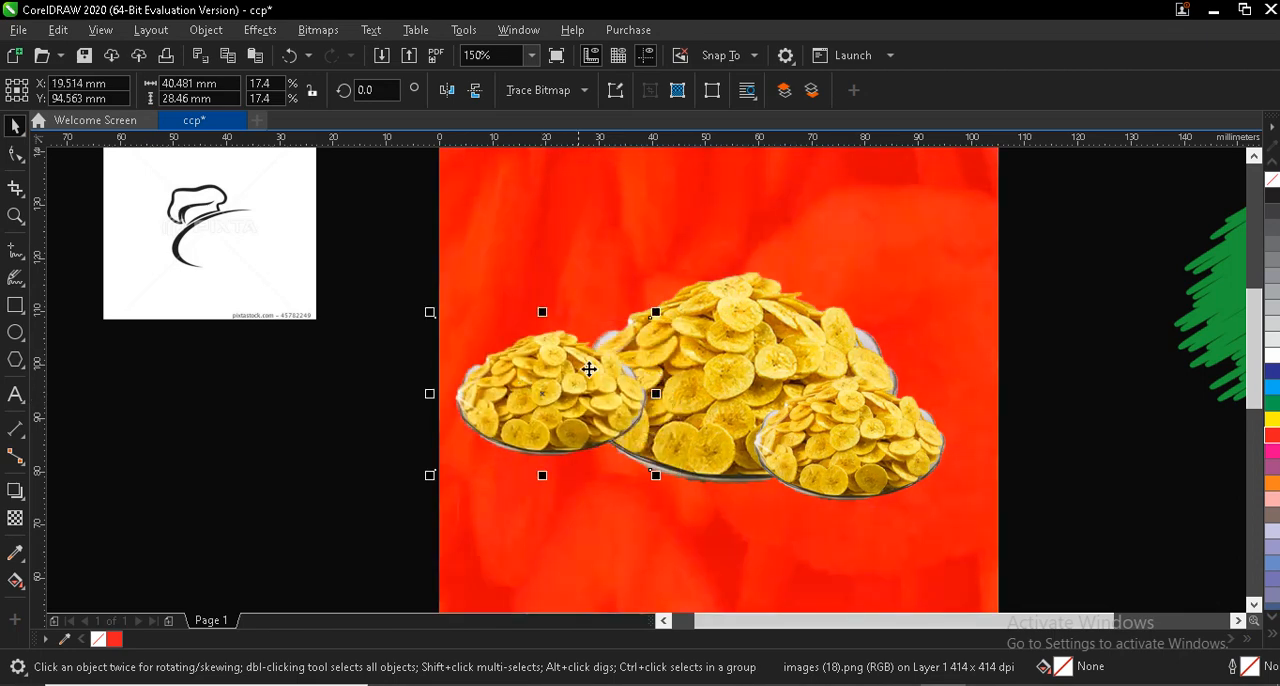
left_click_drag(658, 311, 622, 336)
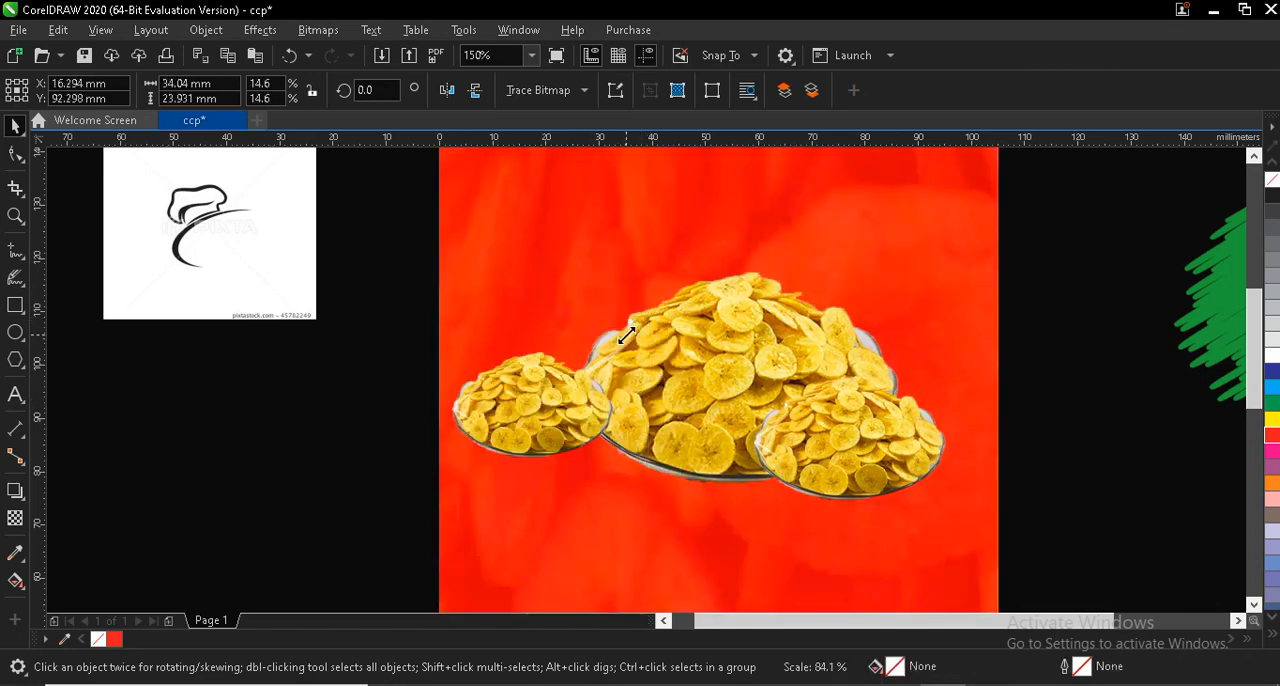
- Shrink the large bowl to about 65 × 45 mm and nudge the small right bowl about 5.7 mm right and 1.9 mm down
left_click(678, 374)
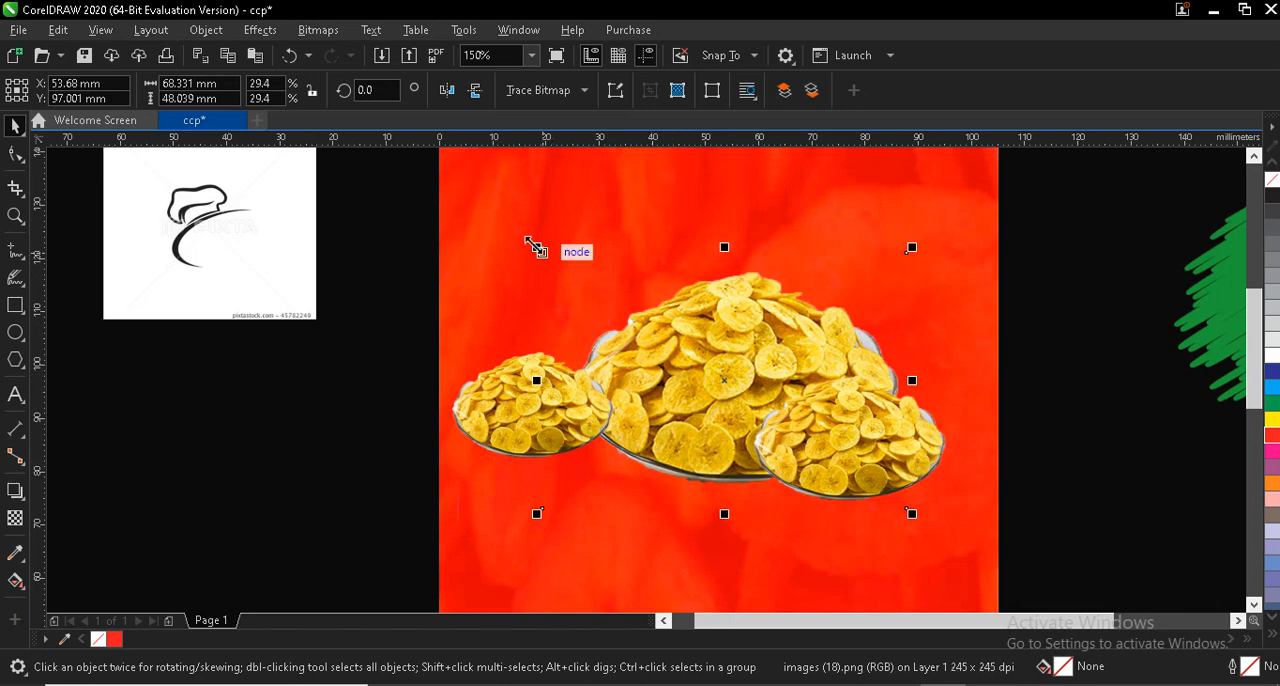
left_click_drag(536, 246, 555, 261)
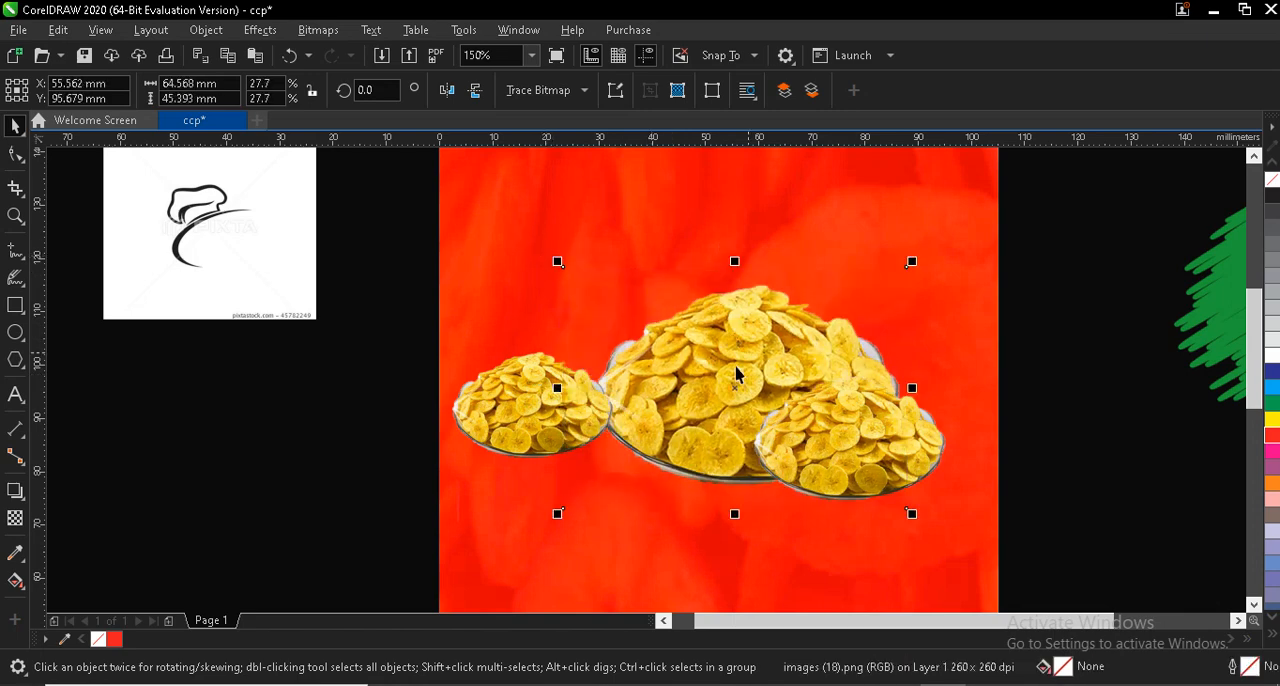
left_click(858, 432)
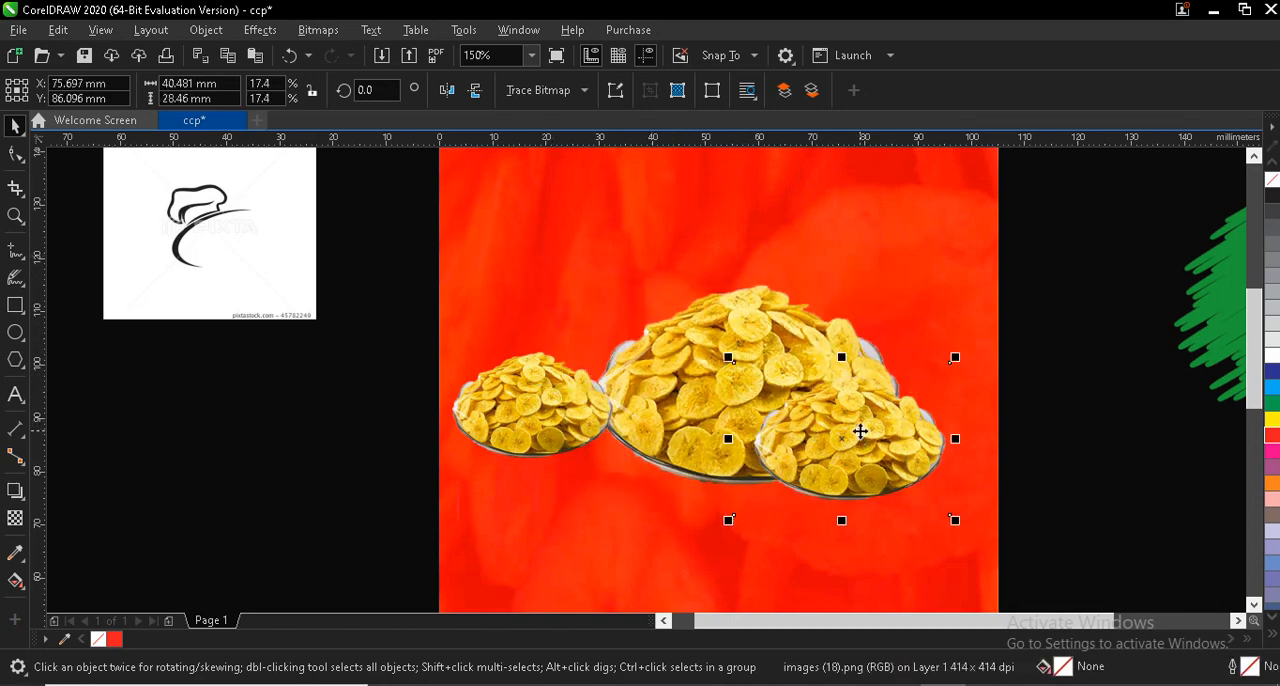
key("Right")
key("Right")
key("Right")
key("Right")
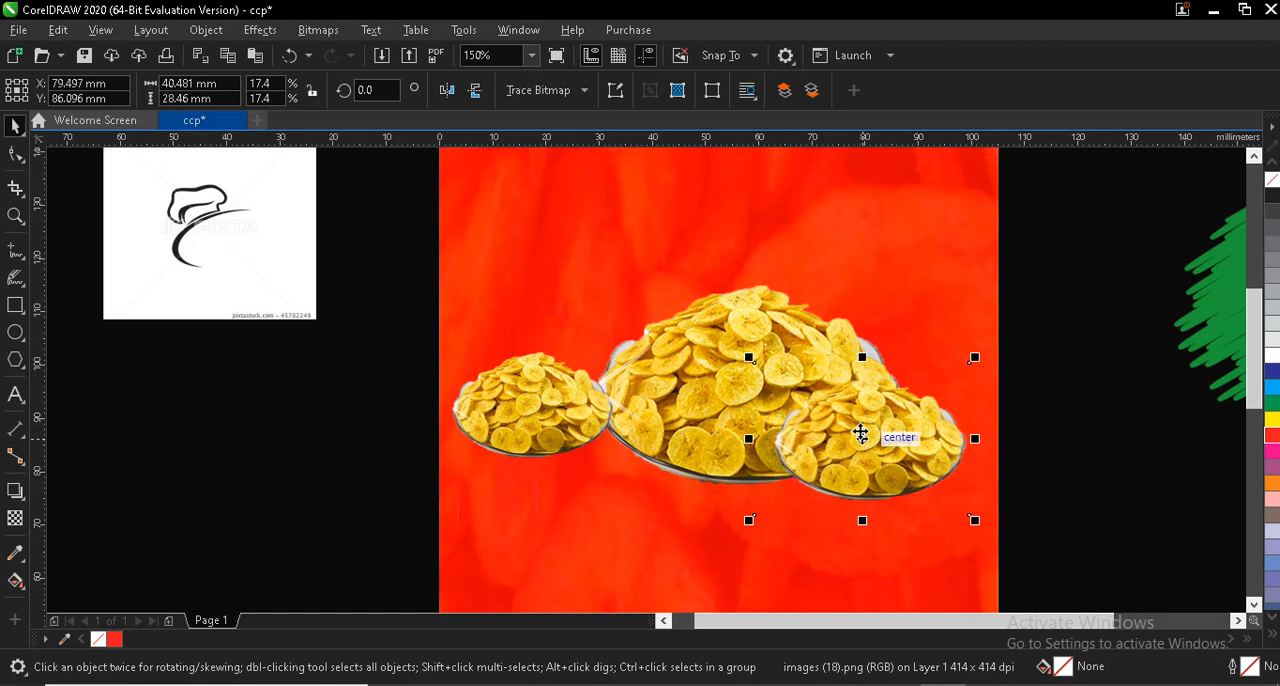
key("Down")
key("Right")
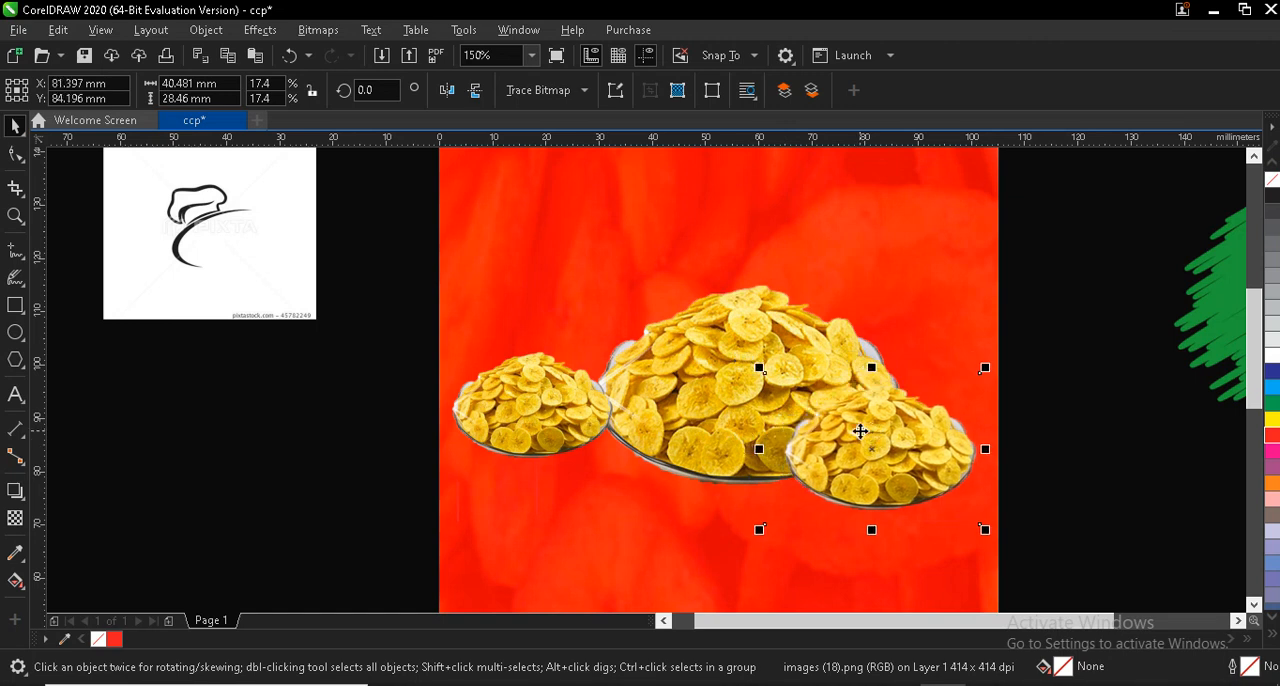
- Shrink the left bowl to about 33 × 23 mm and the large bowl to about 62 × 43 mm
left_click(535, 402)
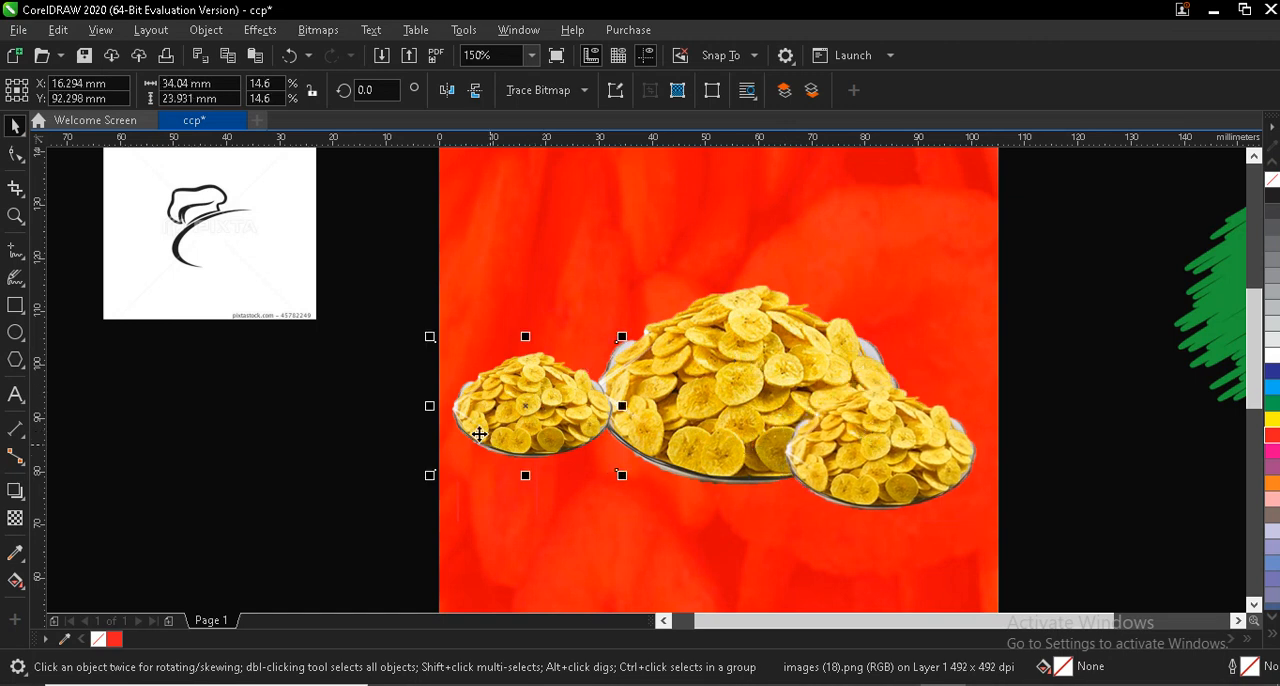
left_click_drag(430, 337, 437, 343)
left_click(740, 378)
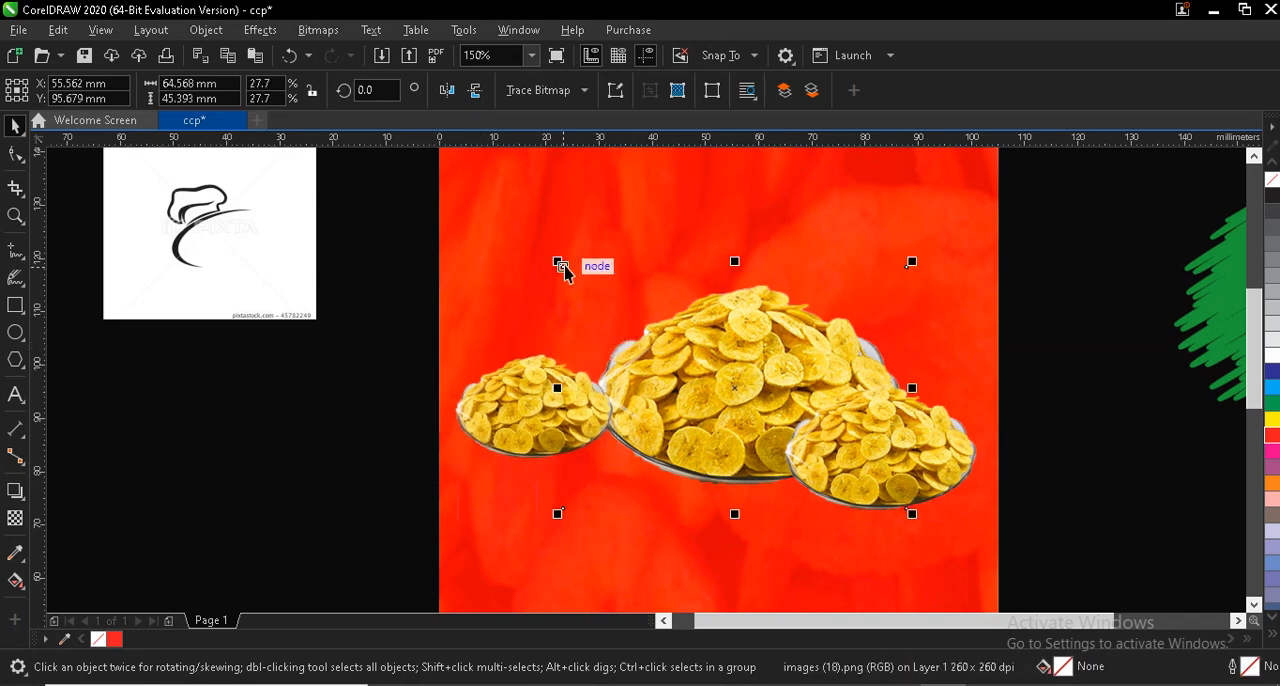
left_click_drag(557, 259, 573, 272)
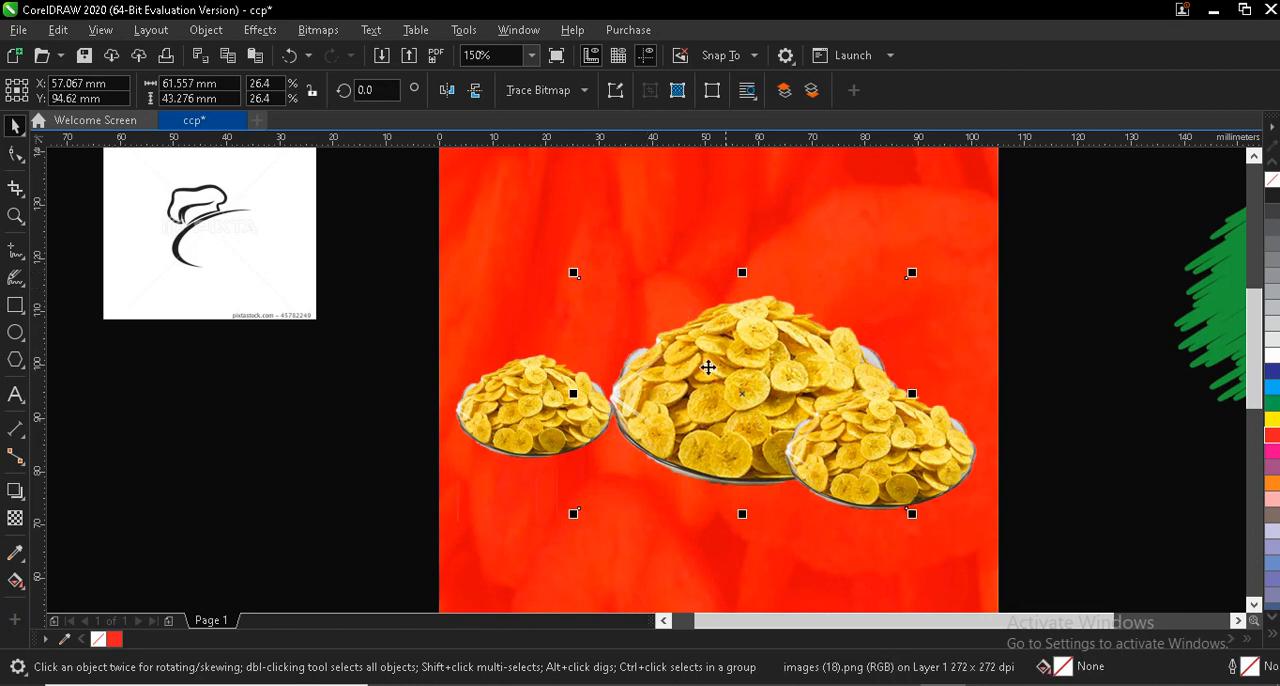
- Duplicate the left bowl and place the copy in front, overlapping the left and large bowls
left_click(562, 408)
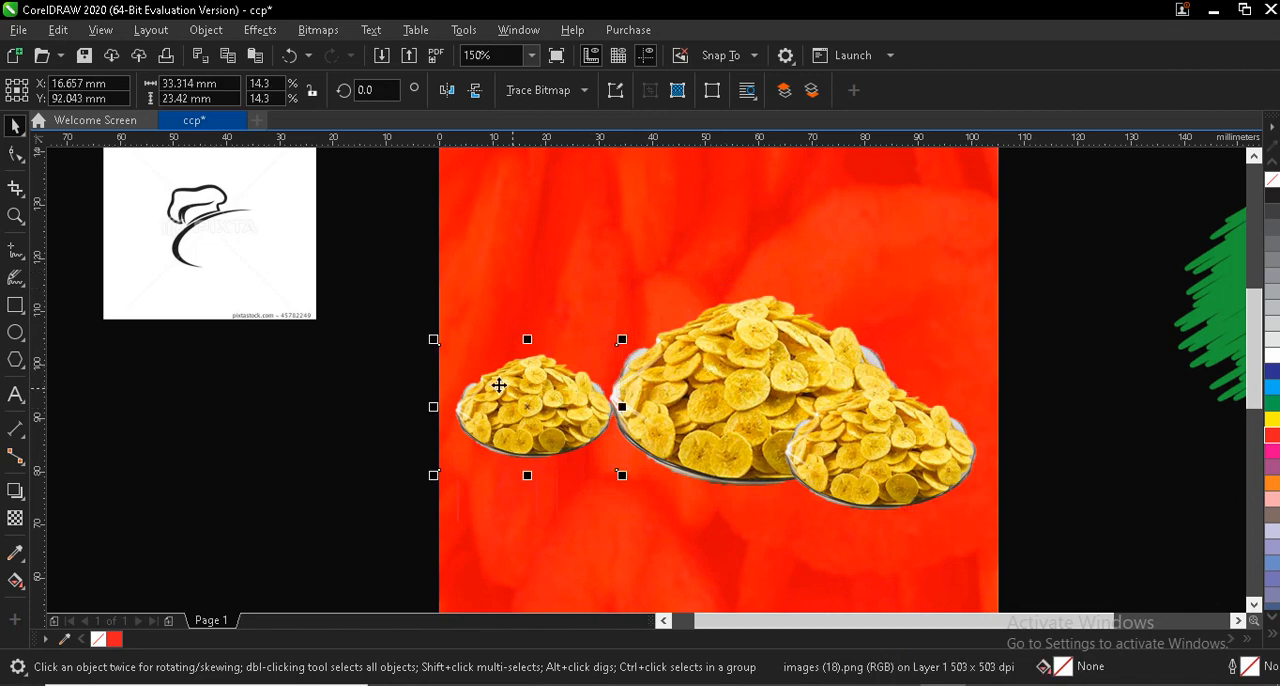
left_click_drag(521, 407, 626, 474)
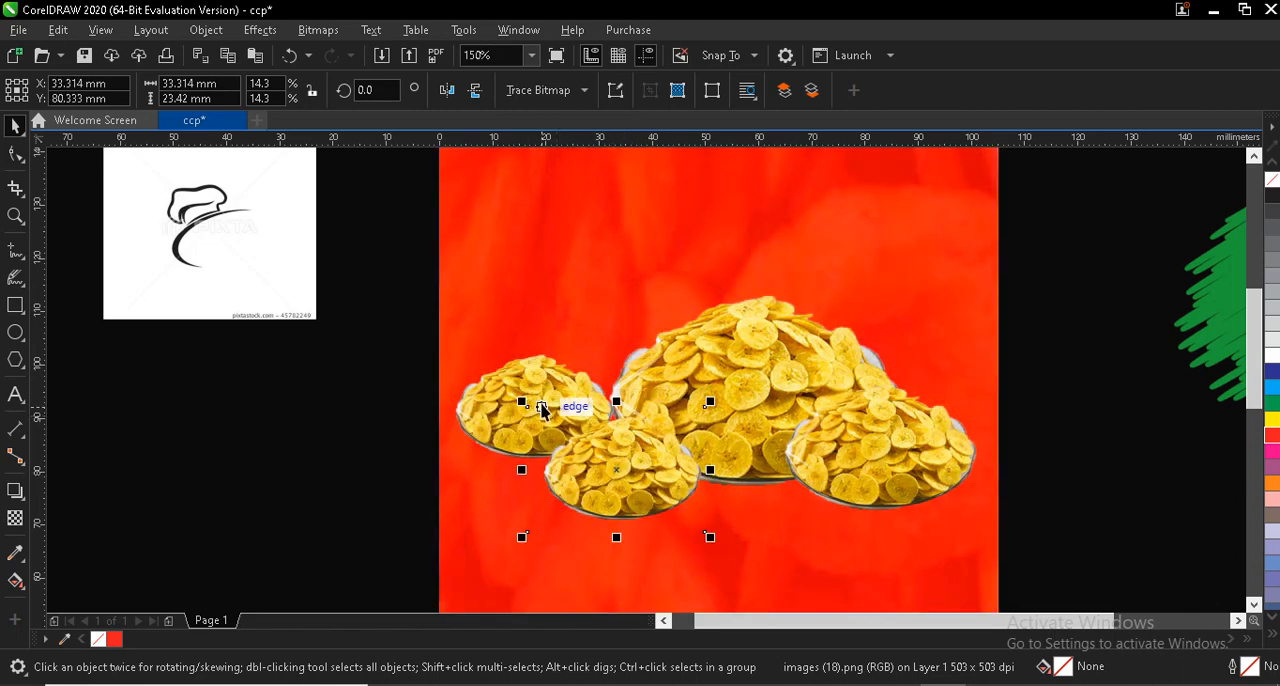
- Shrink the front bowl to about 28 × 19 mm and group all four bowls, placed about 2 mm higher
left_click_drag(521, 401, 558, 435)
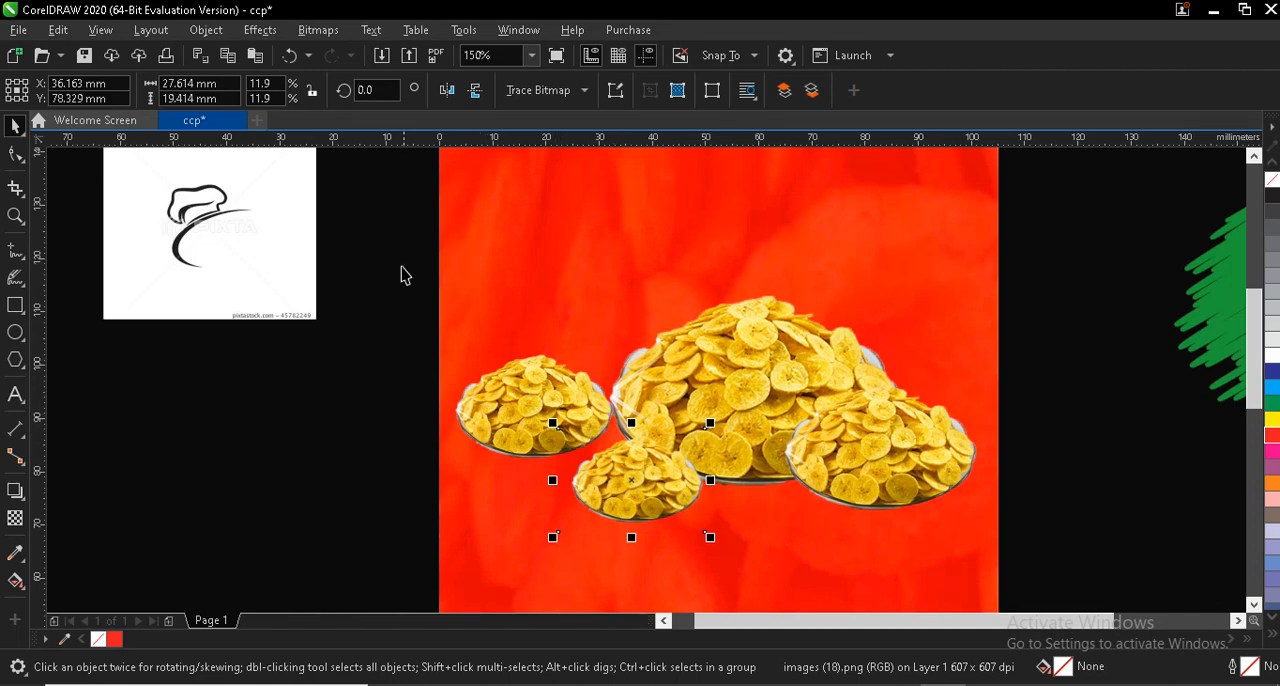
left_click_drag(785, 438, 1072, 575)
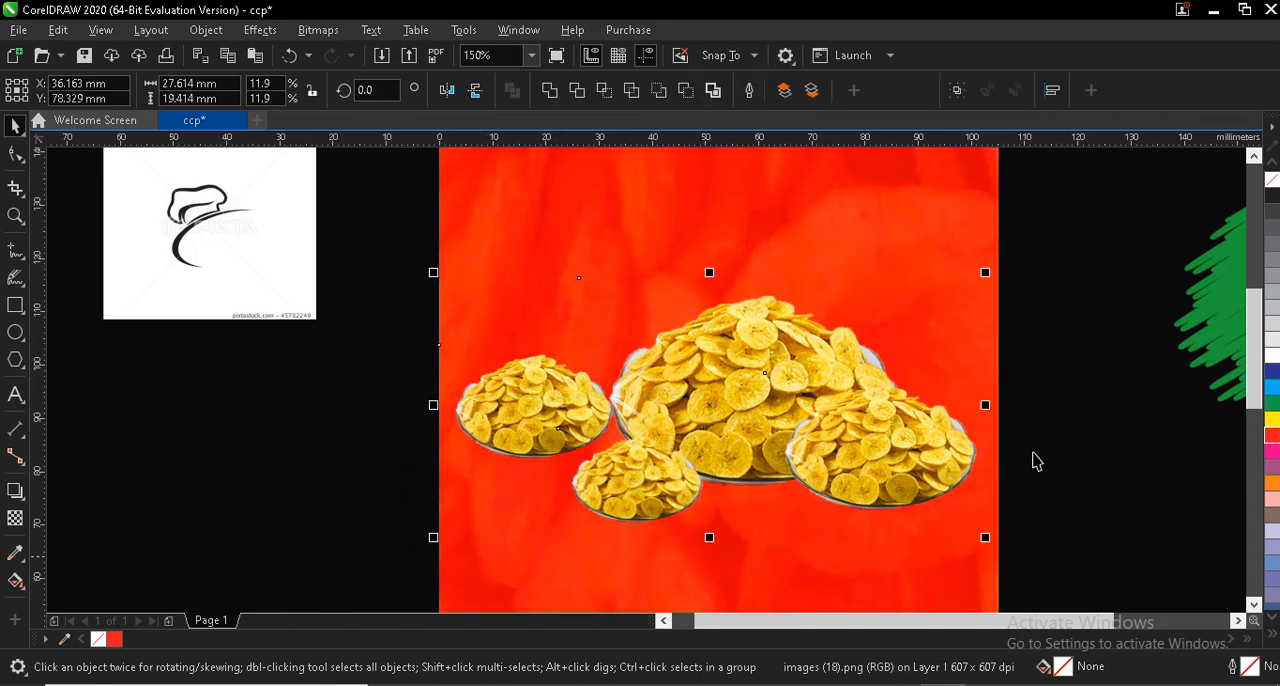
left_click(958, 90)
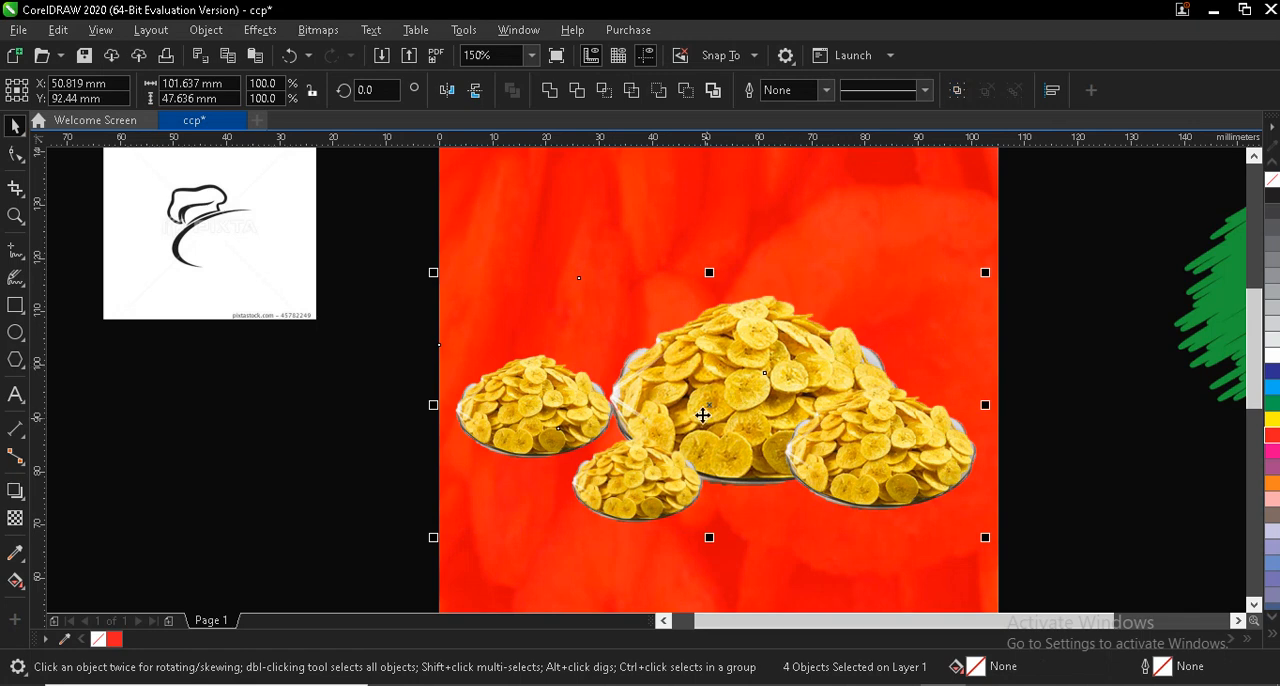
key("ctrl+g")
left_click_drag(717, 405, 719, 394)
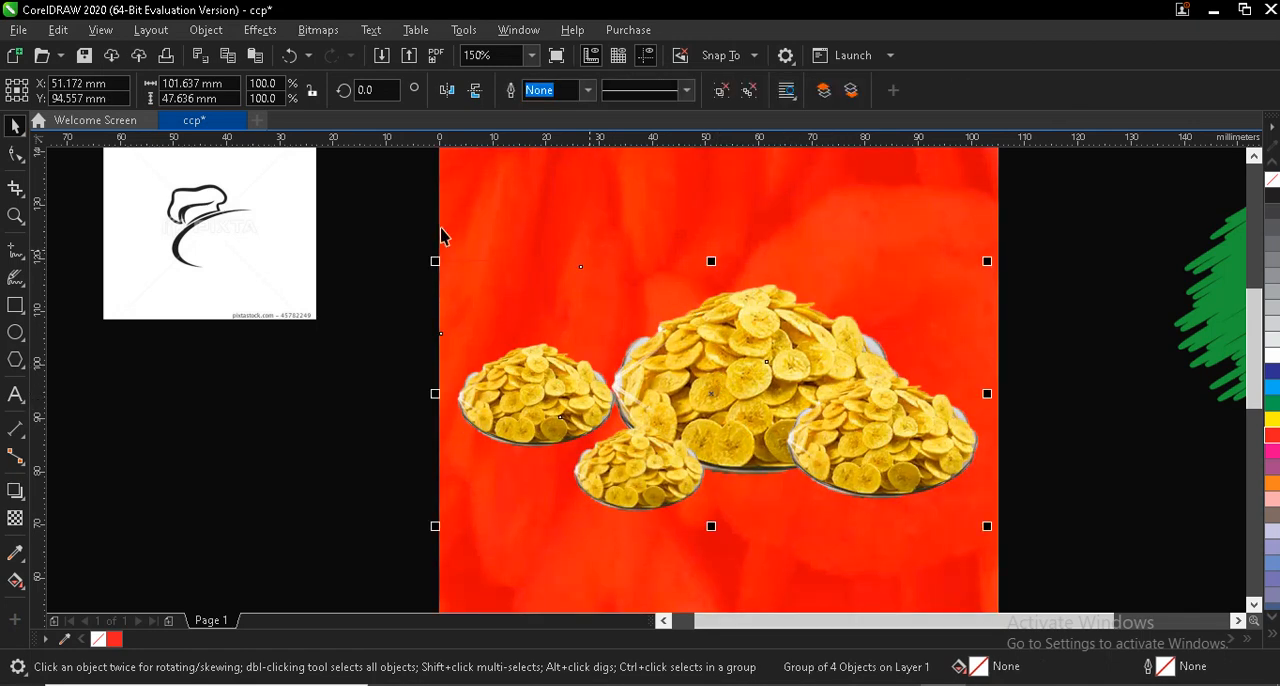
- Cast a drop shadow downward from the grouped bowls and change its feathering direction
left_click(15, 491)
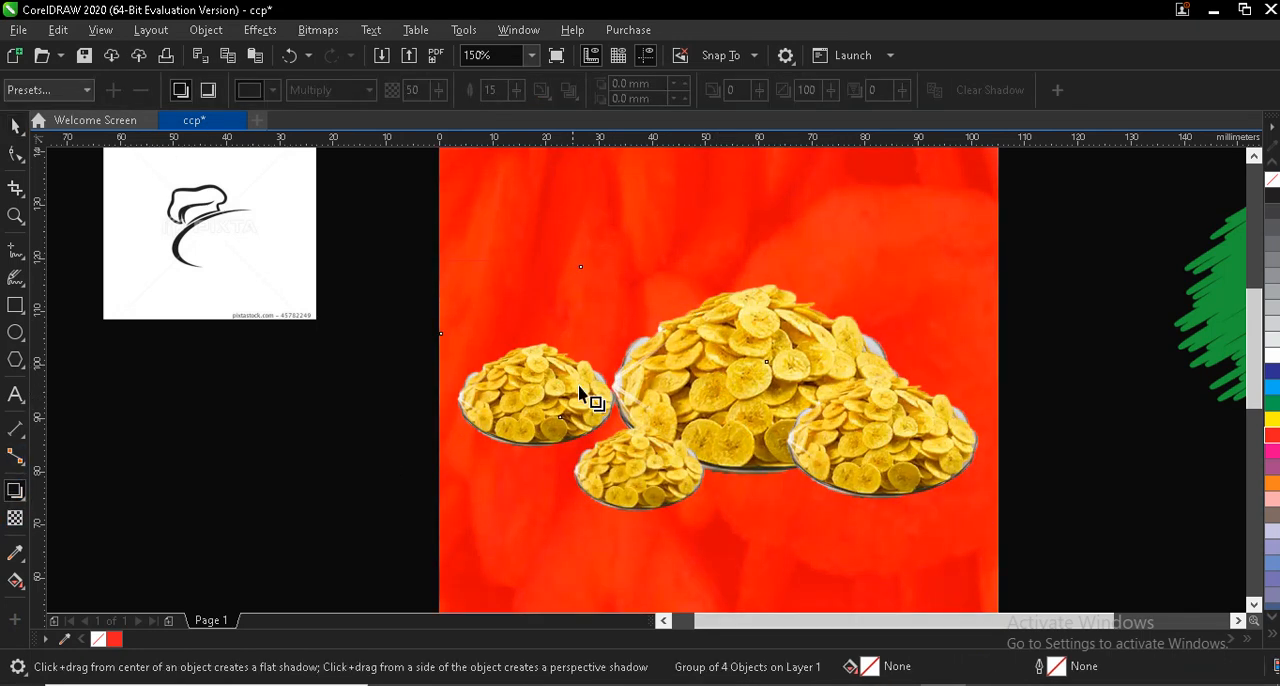
left_click_drag(737, 313, 716, 580)
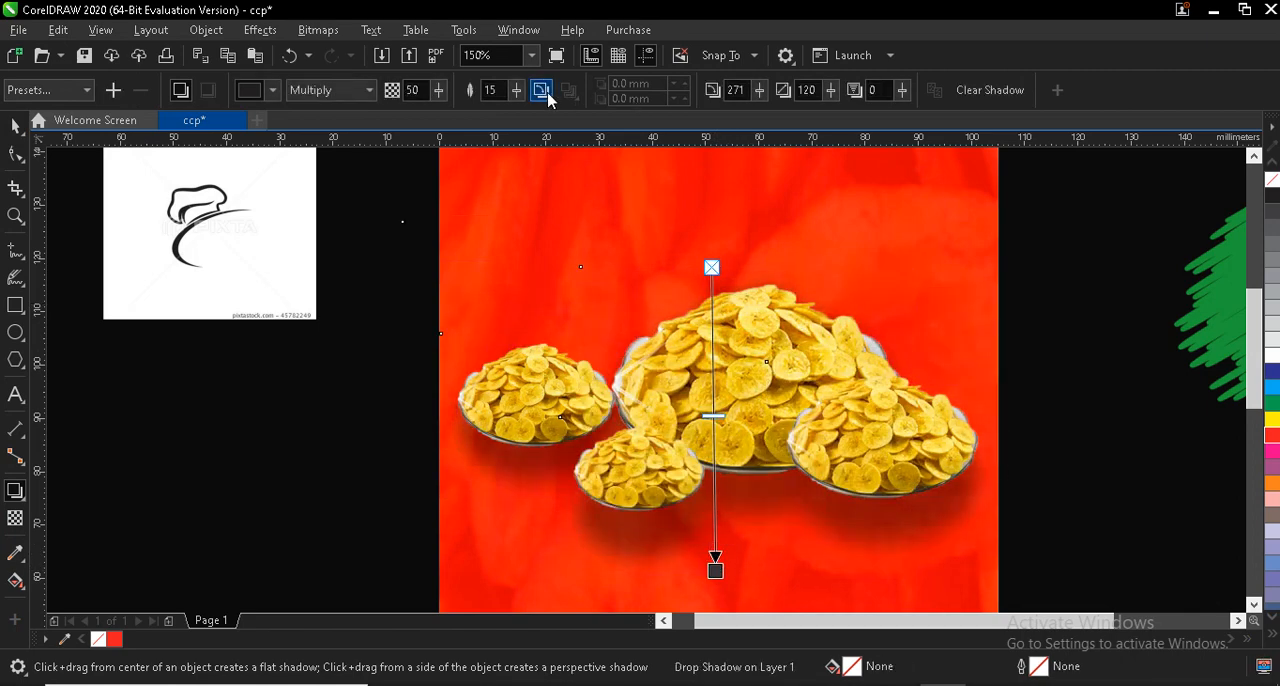
left_click(541, 90)
left_click(579, 178)
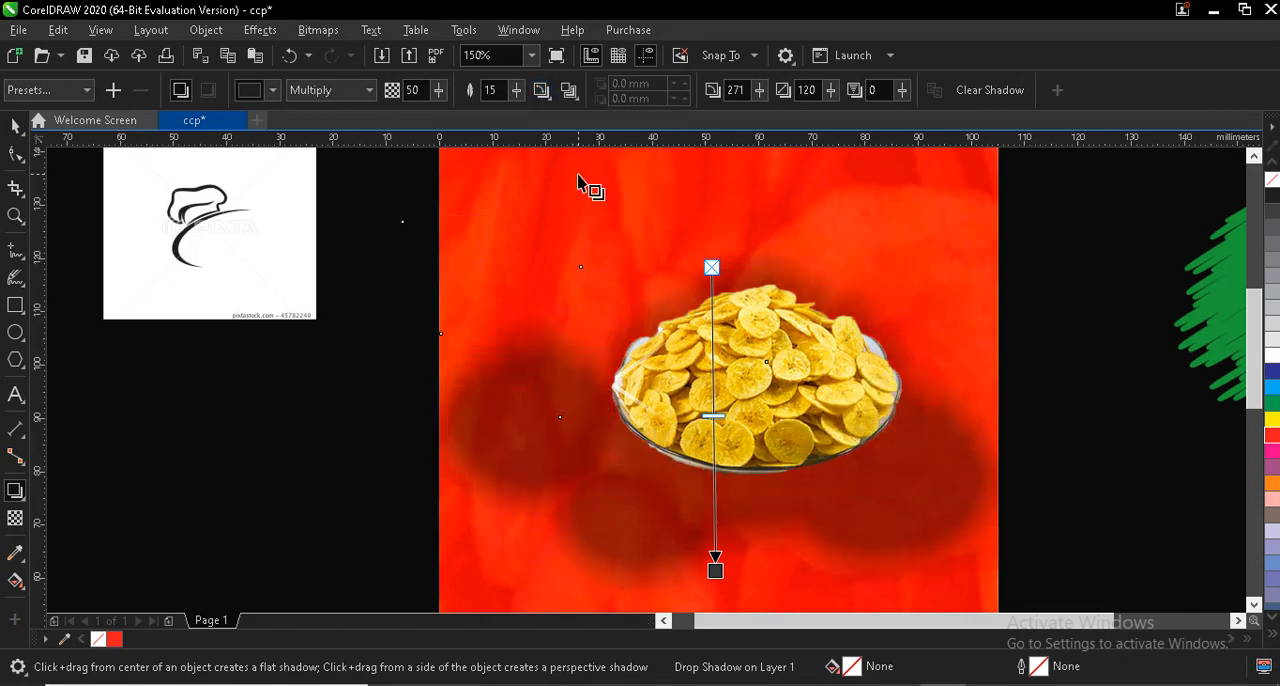
- Adjust the bowls' shadow to a direction of 270 and a length of 108, with feathering 9
left_click_drag(714, 560, 711, 541)
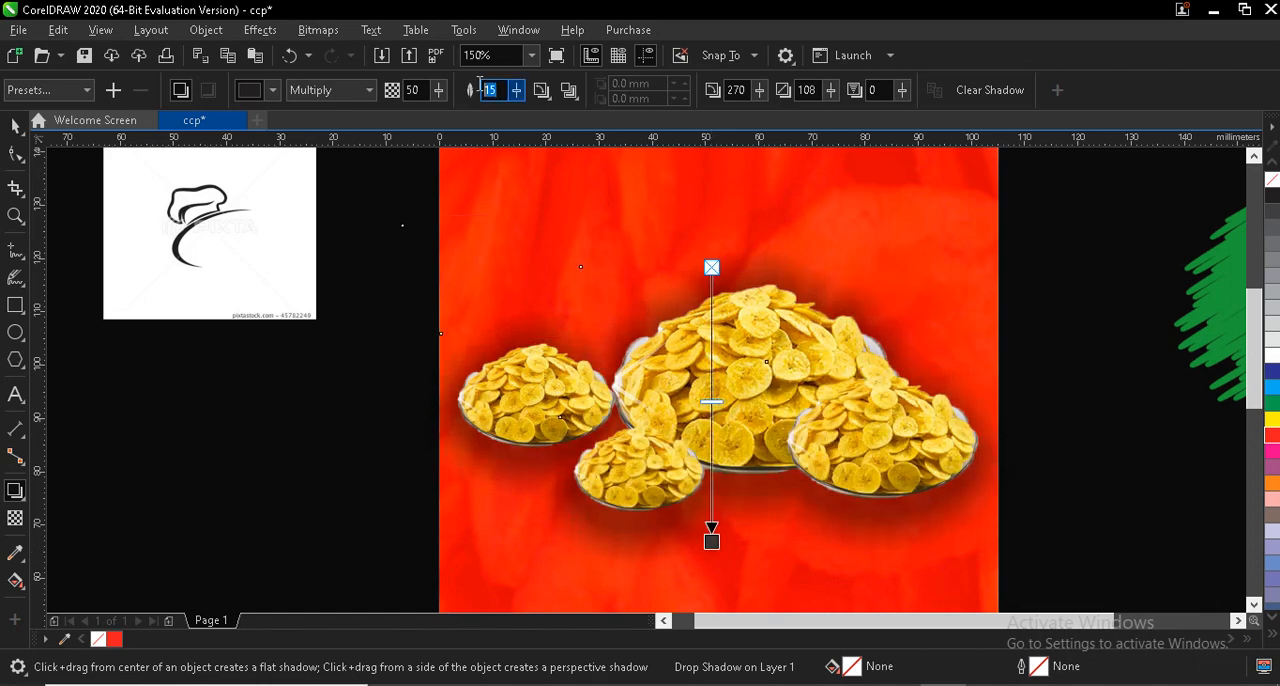
type("9")
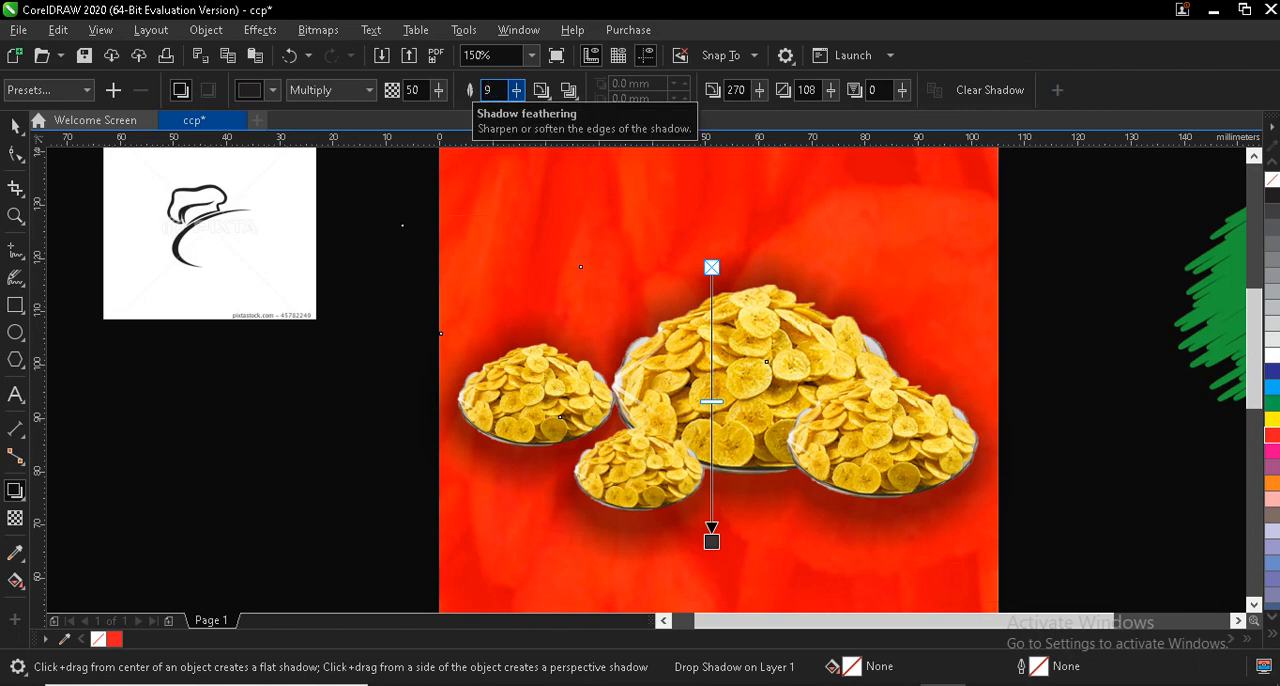
key("Return")
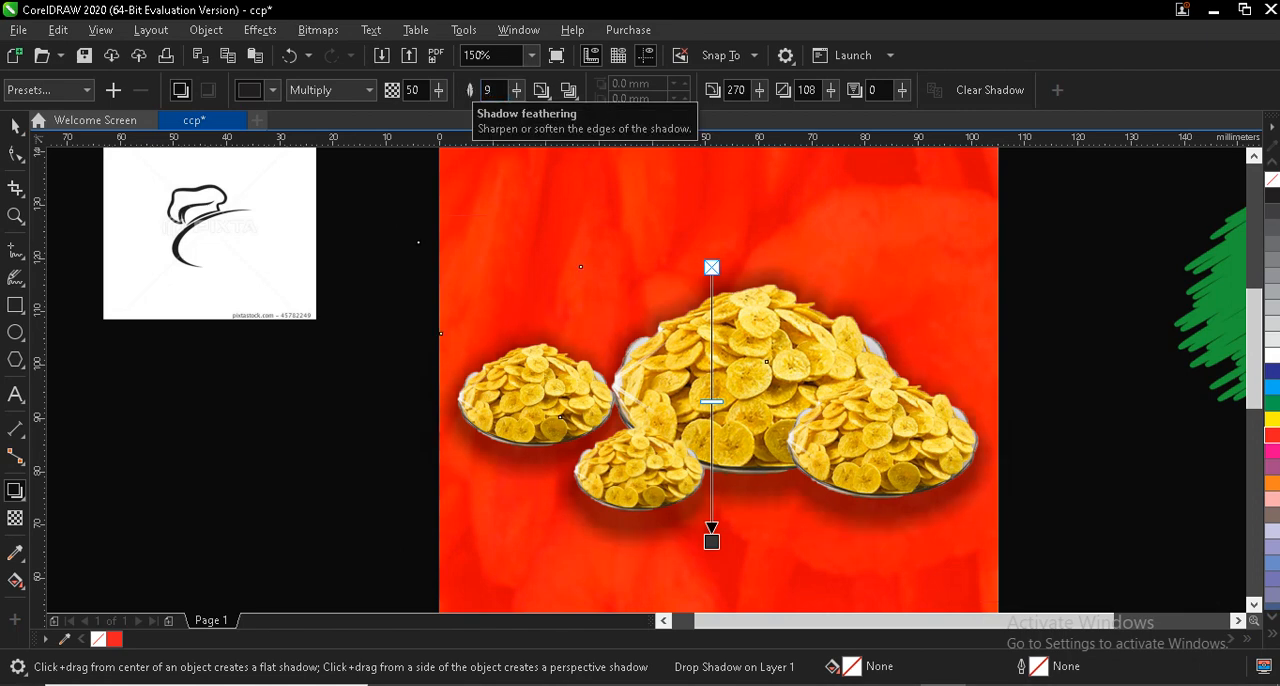
left_click(15, 215)
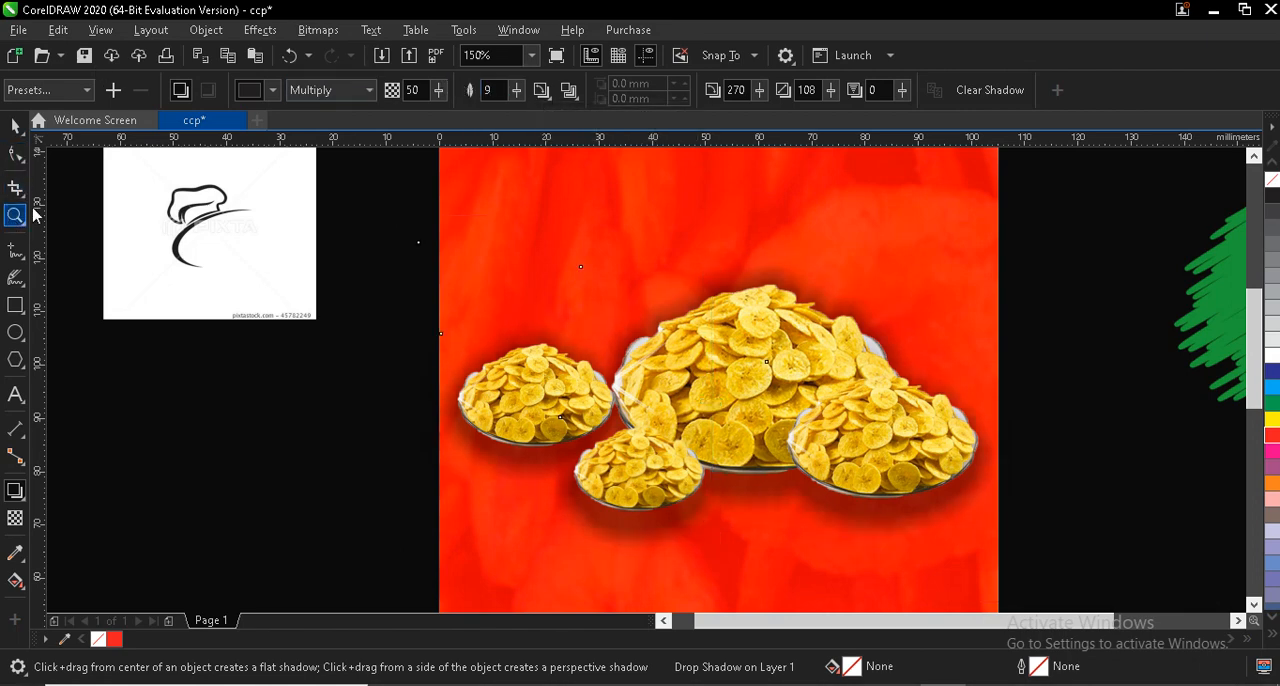
left_click(229, 91)
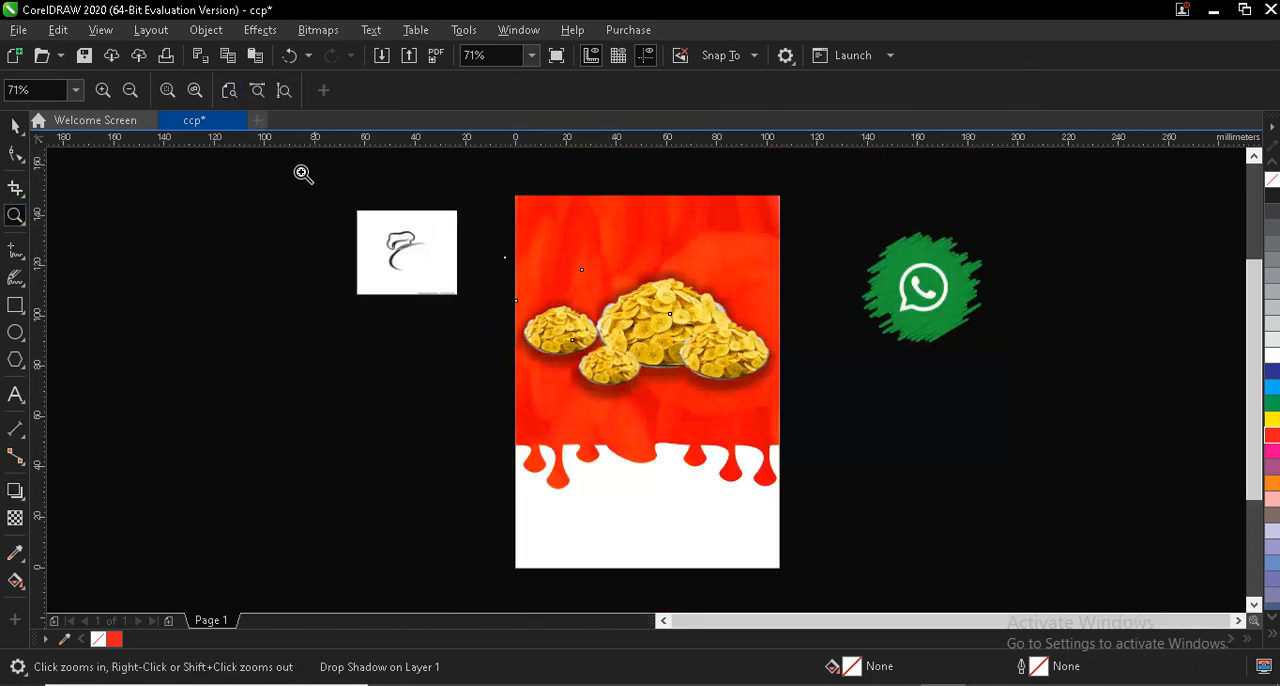
left_click(14, 128)
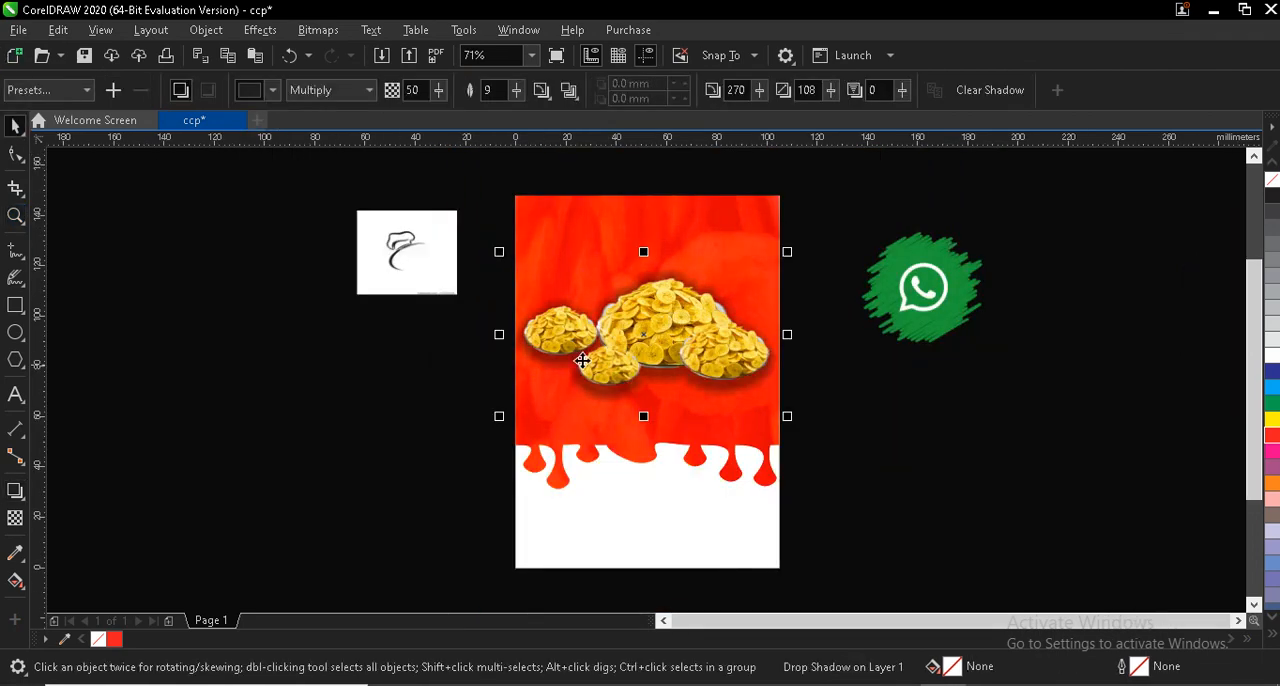
- Switch to Microsoft Word and copy the two heading lines "Ome's" and "KITCHEN" from the flyer text document
key("alt+Tab")
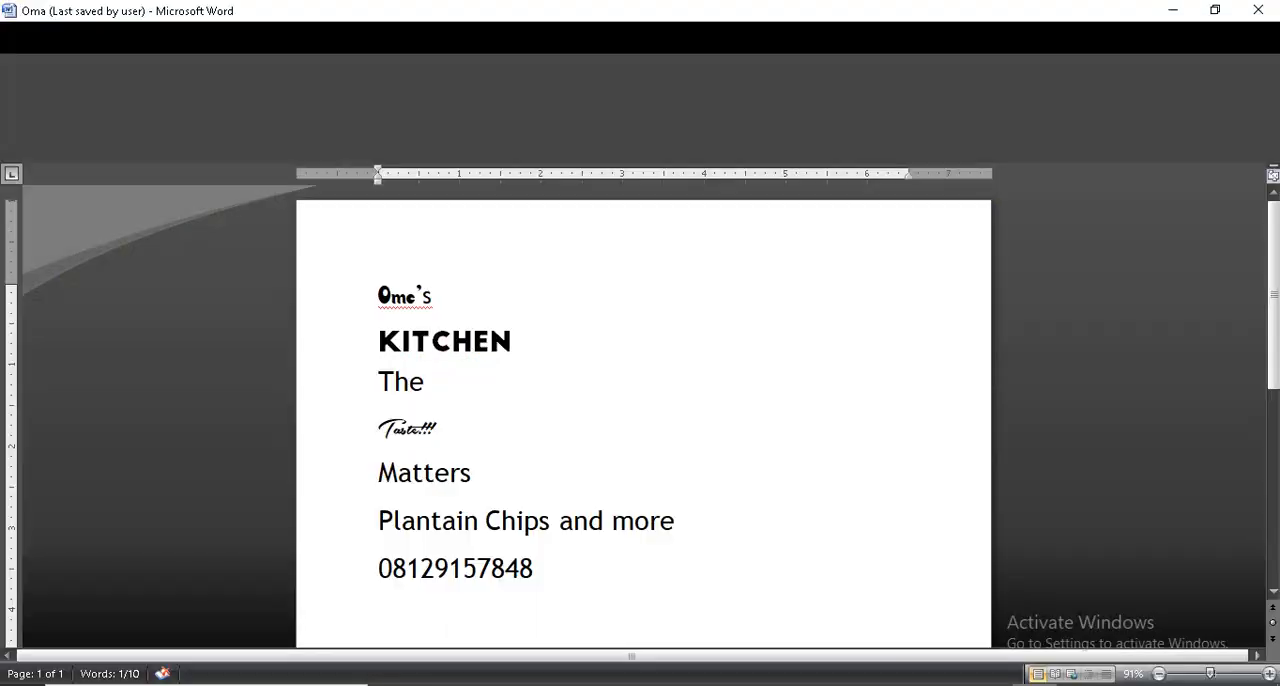
left_click_drag(538, 547, 378, 533)
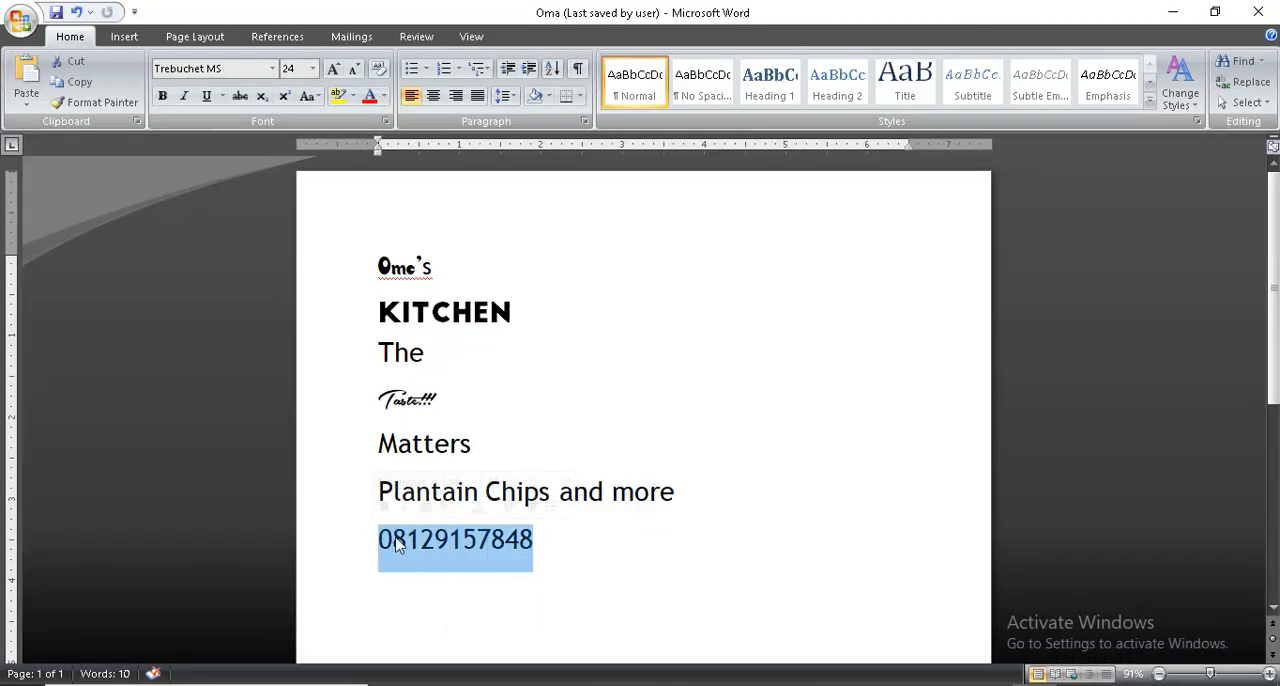
left_click(548, 545)
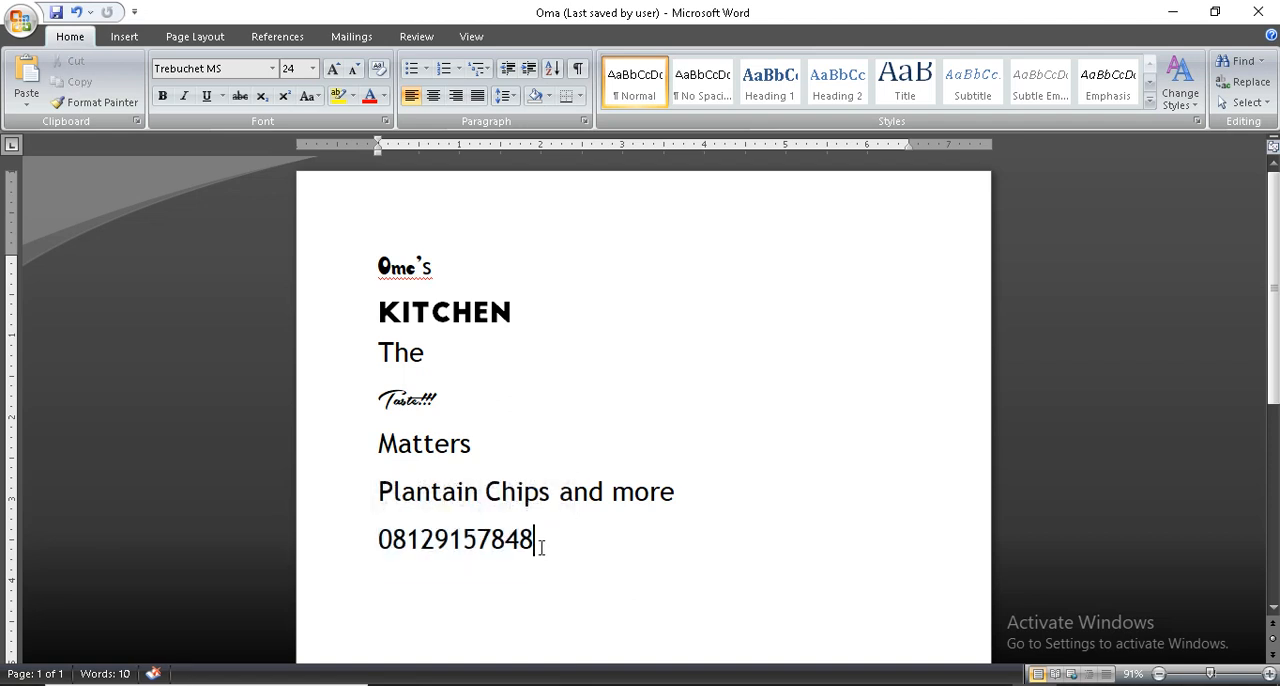
left_click_drag(377, 265, 522, 318)
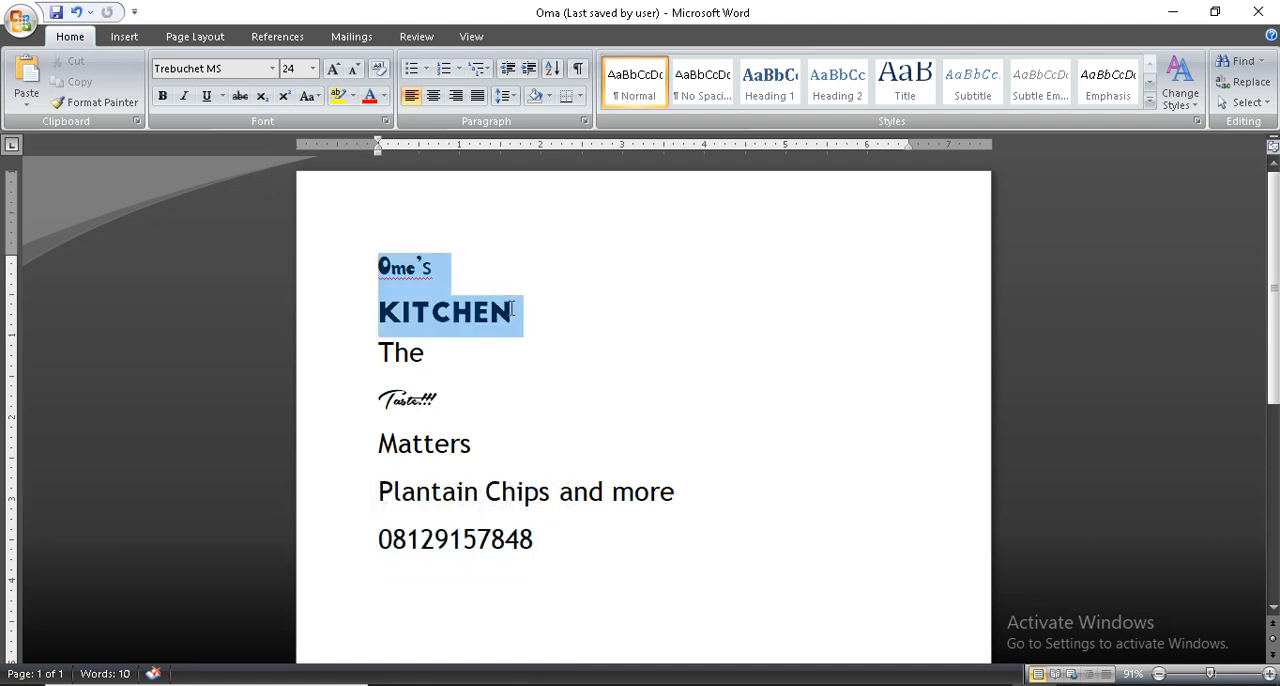
right_click(418, 279)
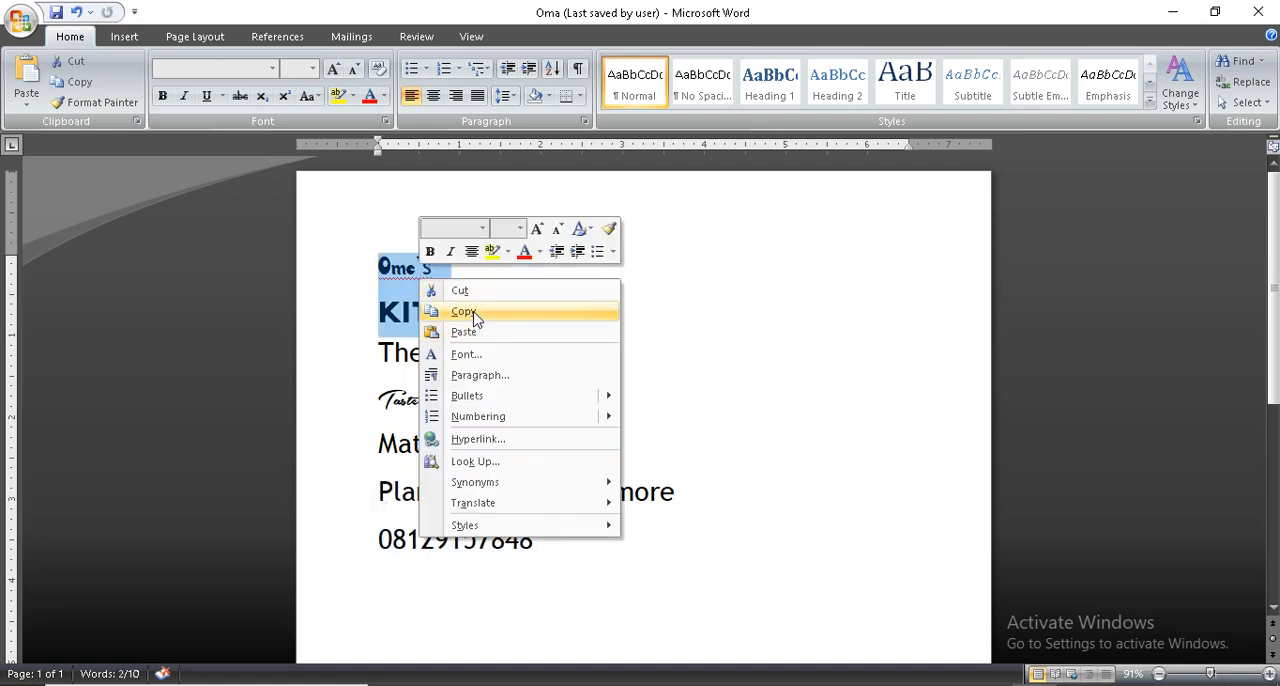
left_click(470, 313)
- Switch to CorelDRAW, paste the heading beside the page with fonts and formatting maintained, and break it apart into separate lines
key("alt+Tab")
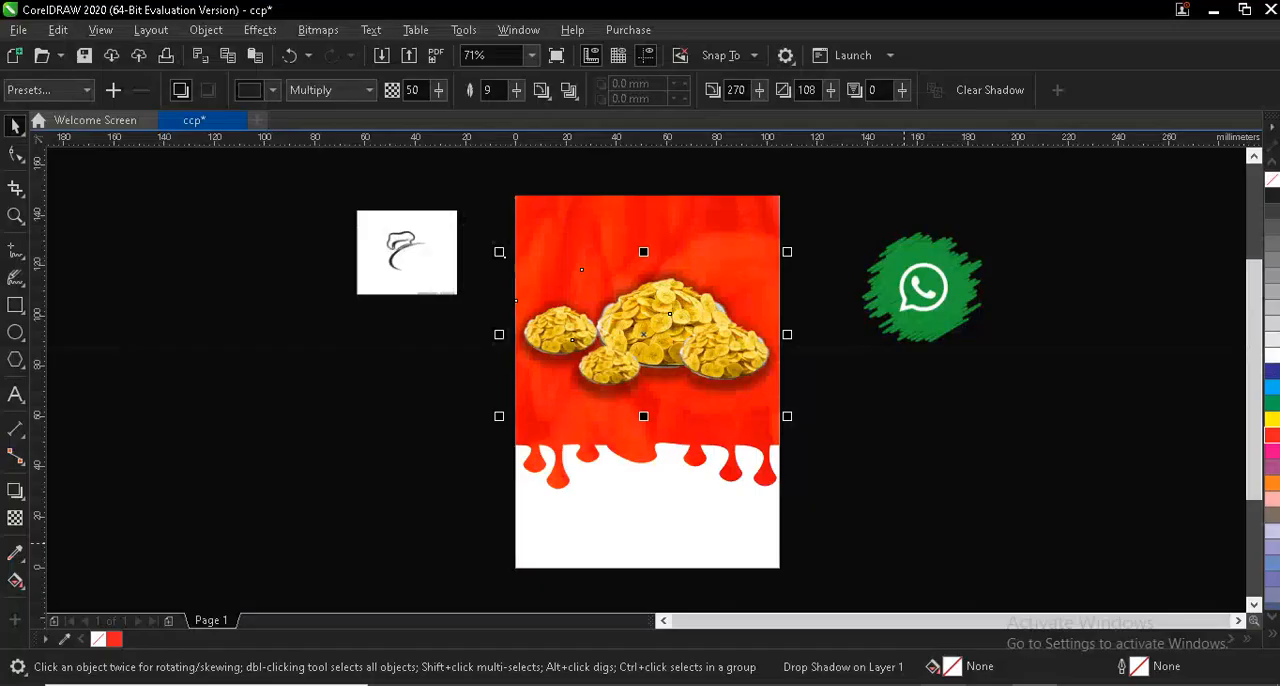
left_click(16, 396)
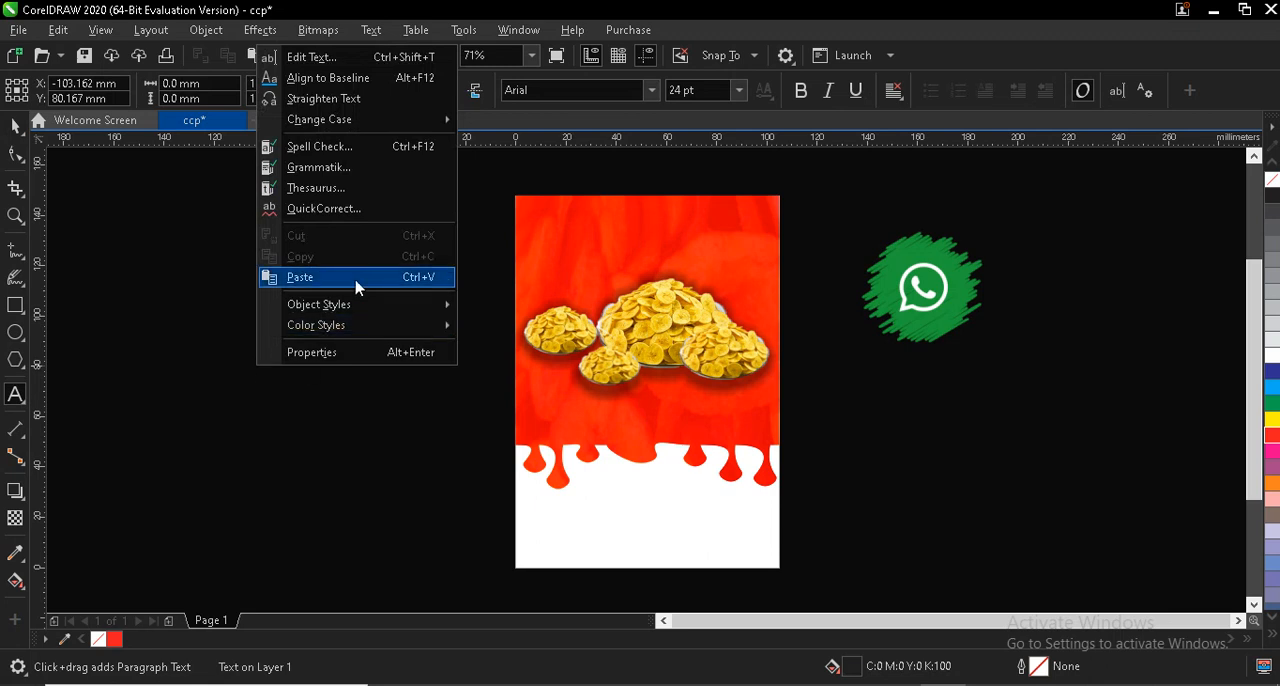
left_click(338, 279)
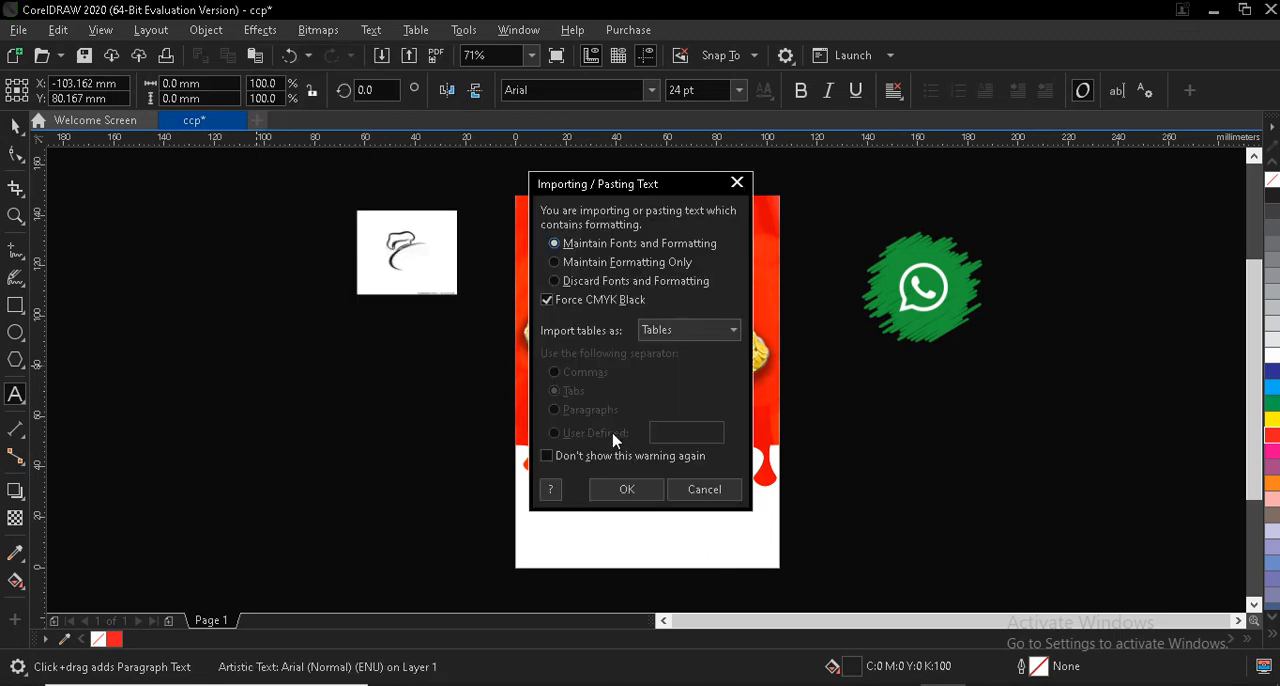
left_click(626, 491)
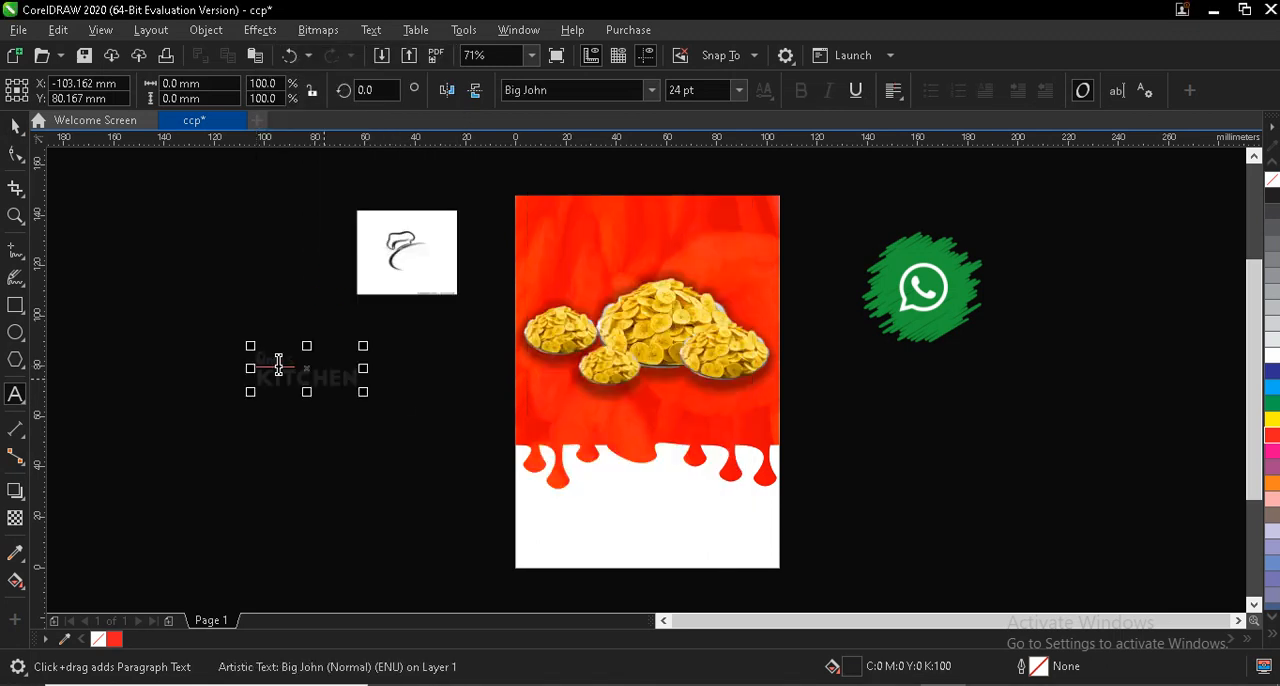
left_click(15, 125)
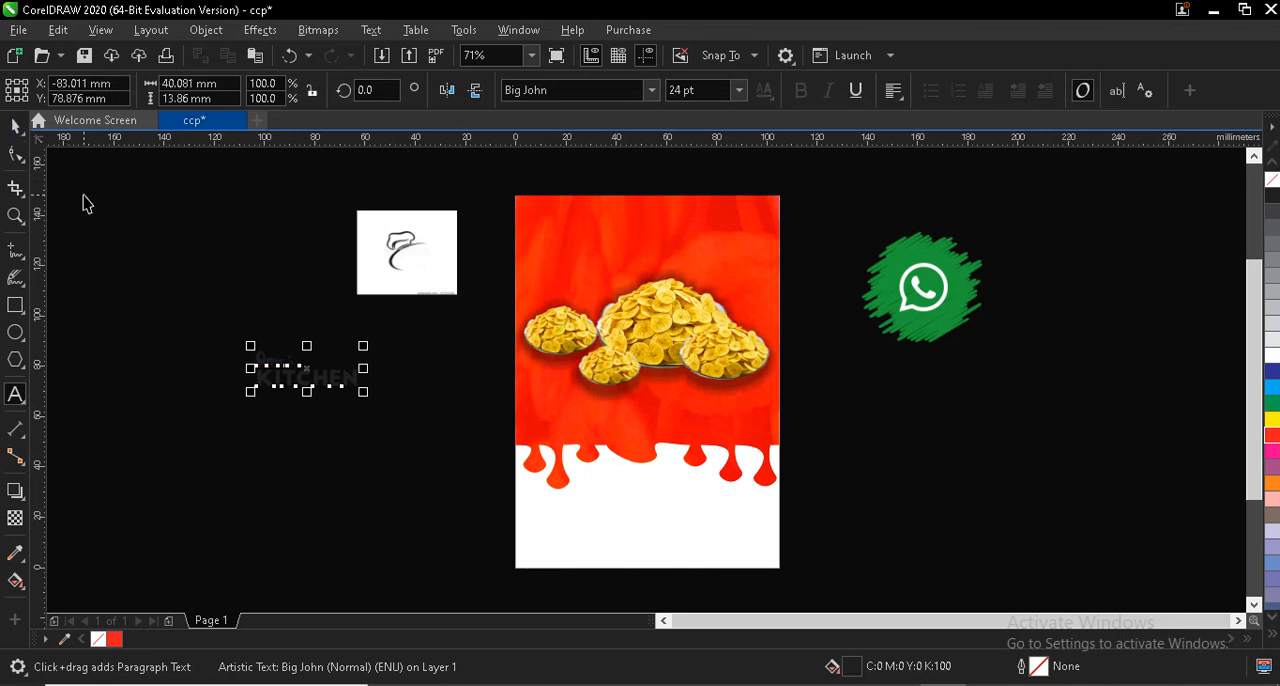
key("ctrl+k")
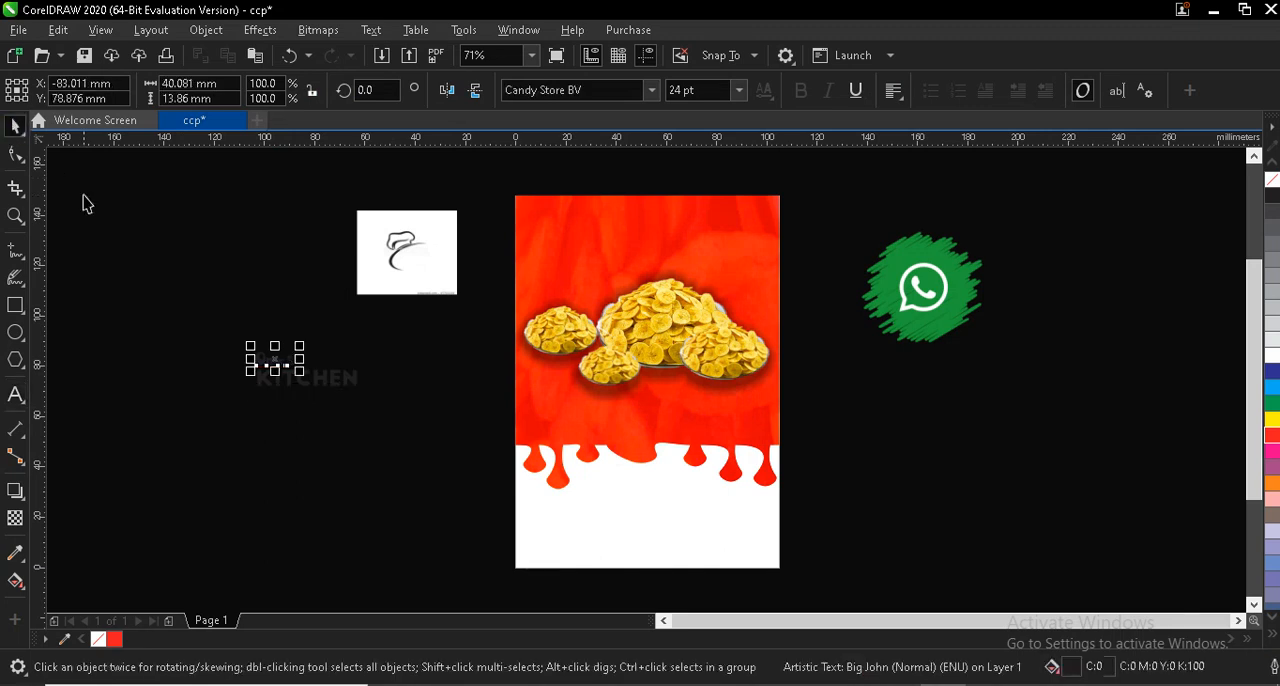
- Fill both heading lines white and place them in the flyer's upper left area, centred at about X 25, Y 128 mm
left_click_drag(196, 316, 412, 438)
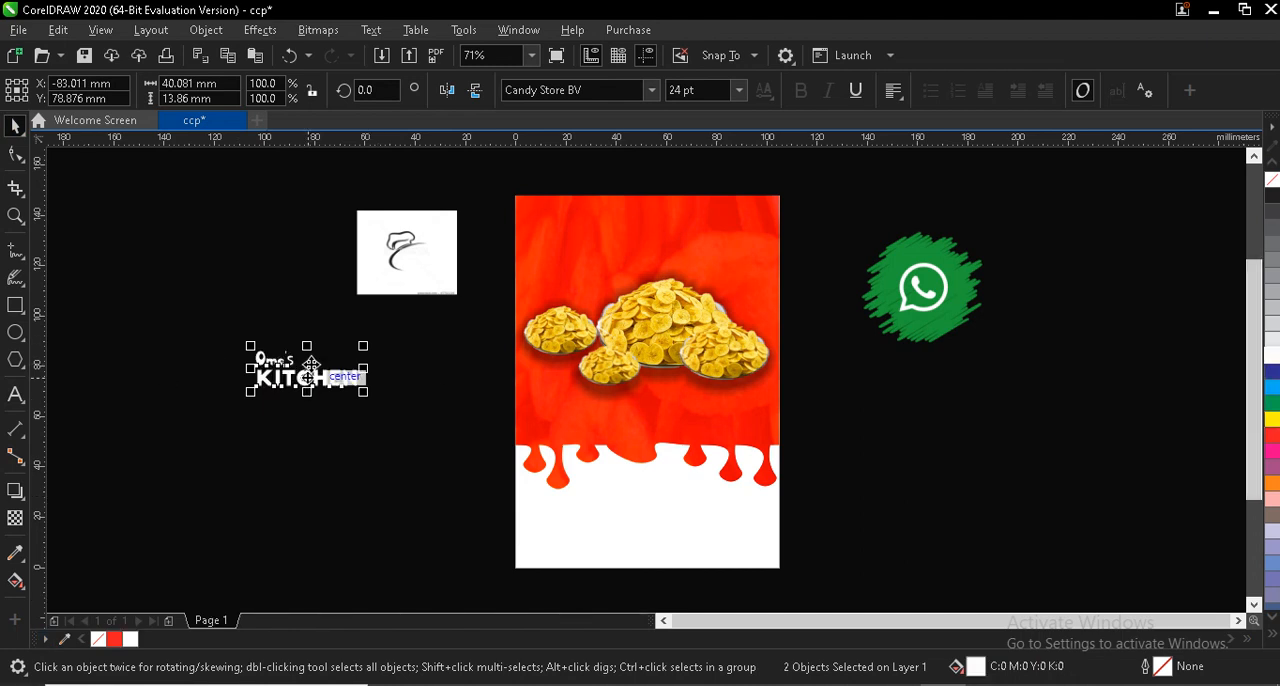
left_click_drag(311, 365, 580, 230)
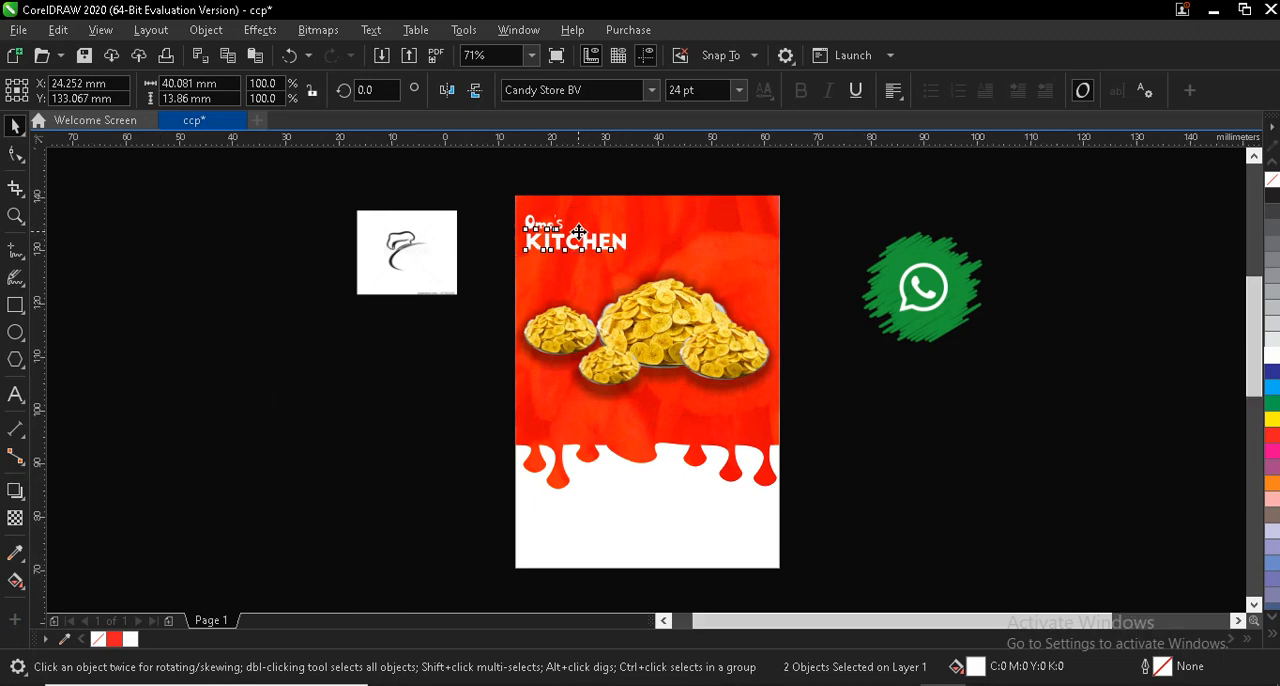
scroll(579, 232, "up", 4)
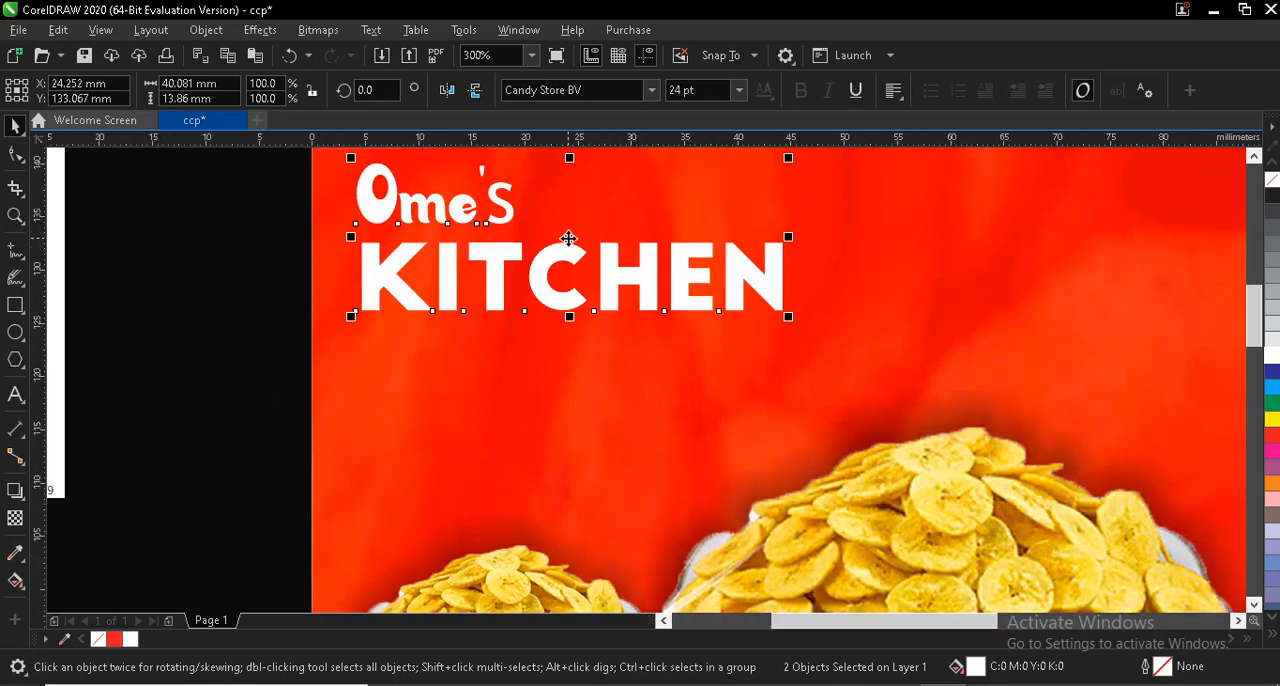
left_click_drag(568, 238, 577, 290)
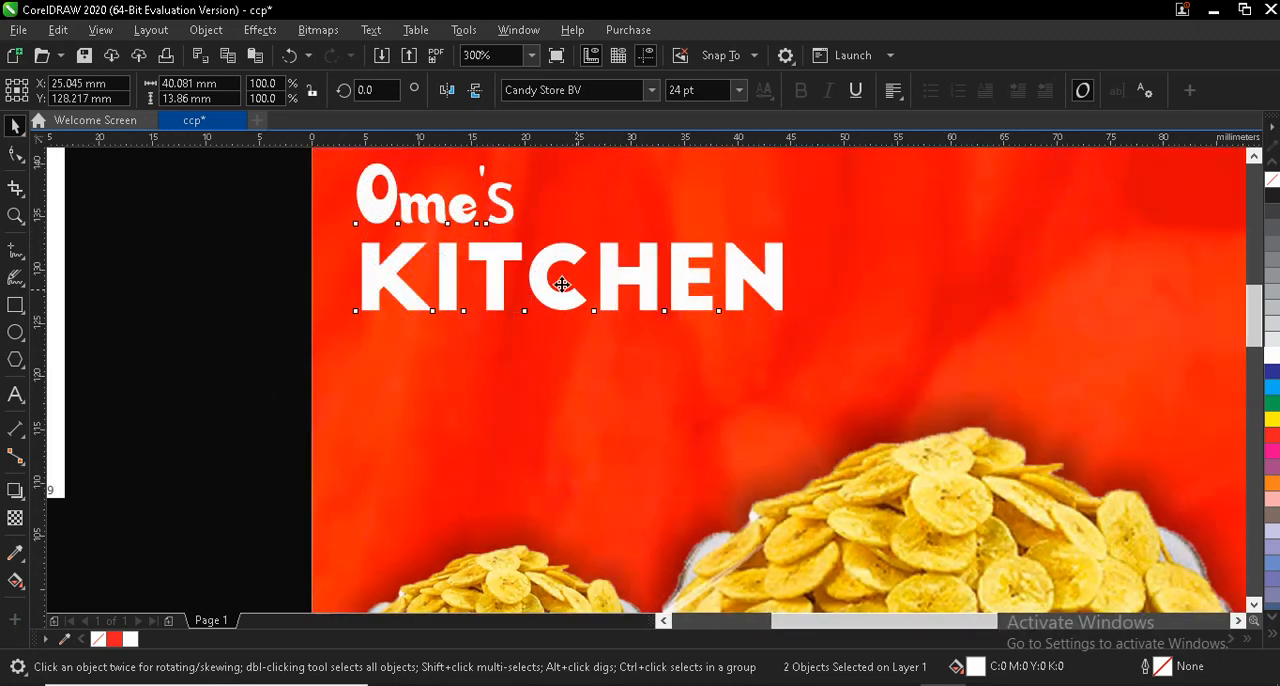
- Enlarge the word "Ome's" above "KITCHEN" to about 39 × 15 mm
left_click(291, 271)
left_click(436, 243)
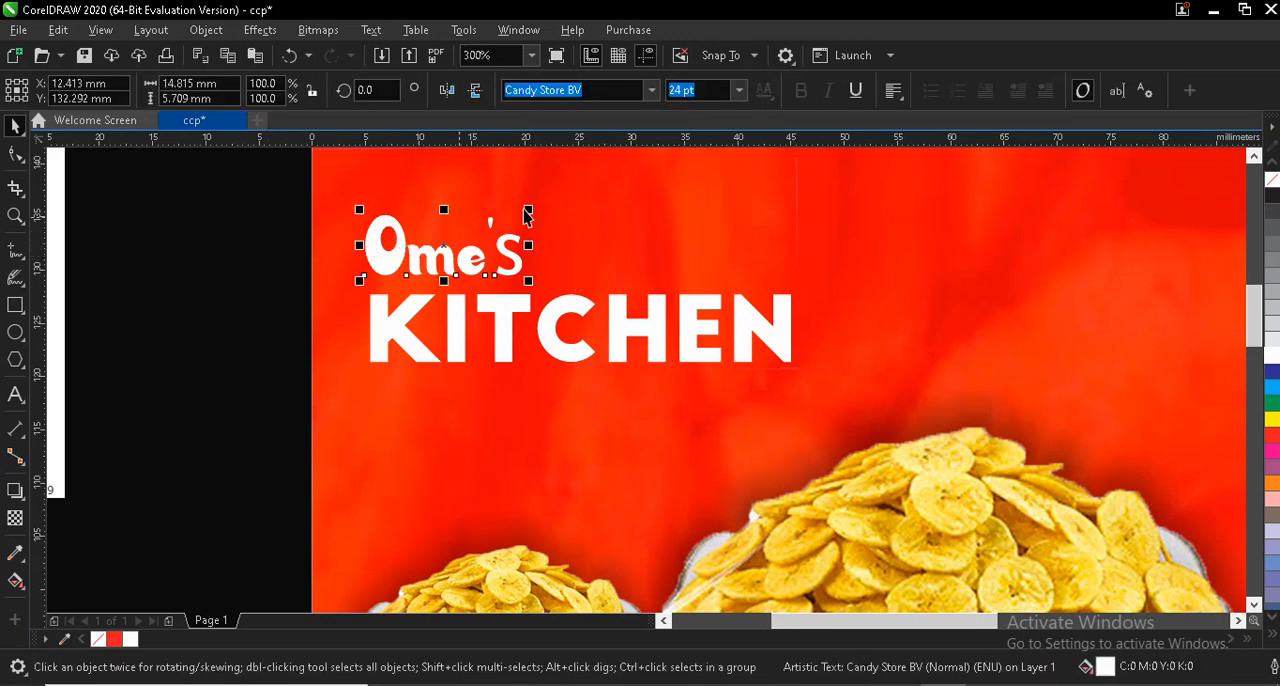
left_click_drag(561, 193, 686, 209)
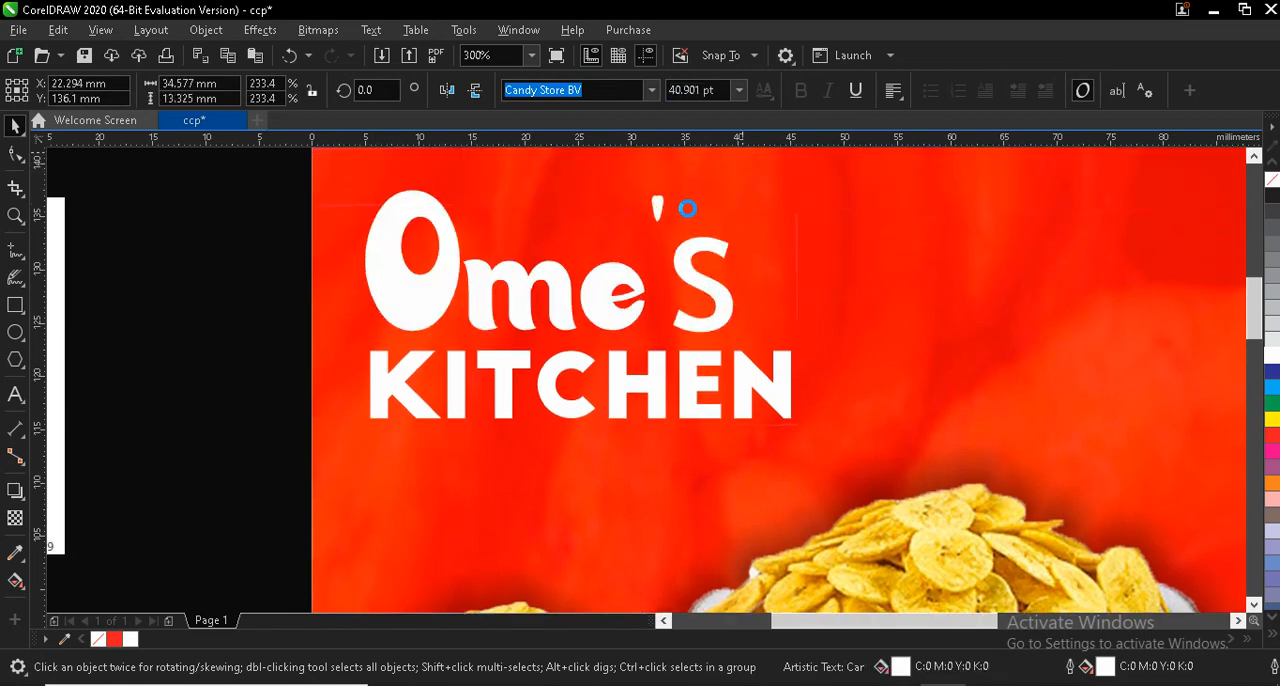
left_click(697, 272)
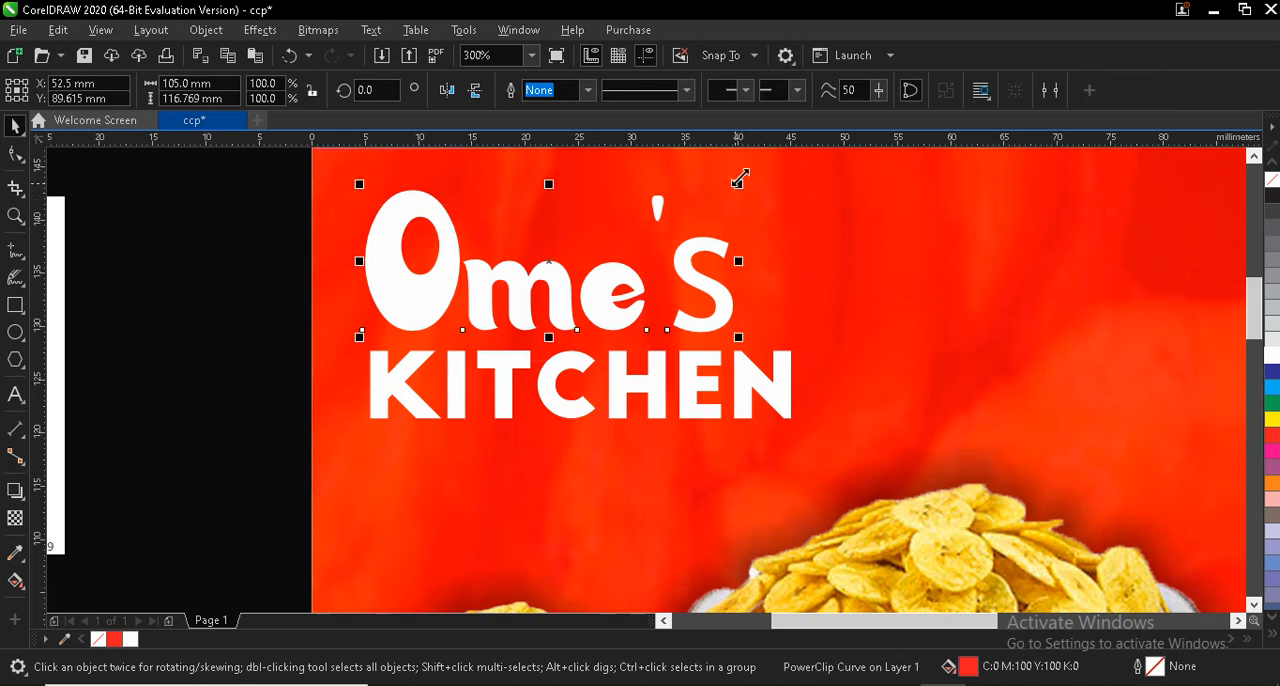
left_click_drag(741, 179, 783, 161)
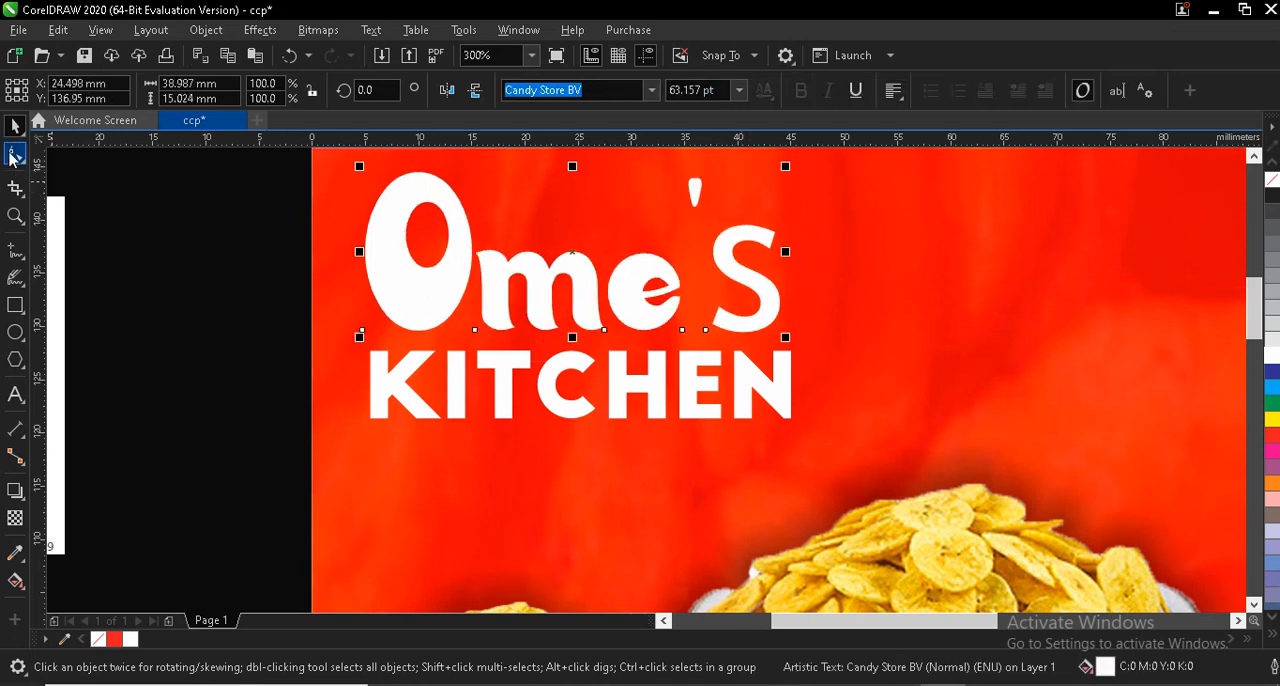
- Tighten the letter spacing of "Ome's" to about 34.6 mm wide and set its final "S" to 36 pt
left_click(14, 155)
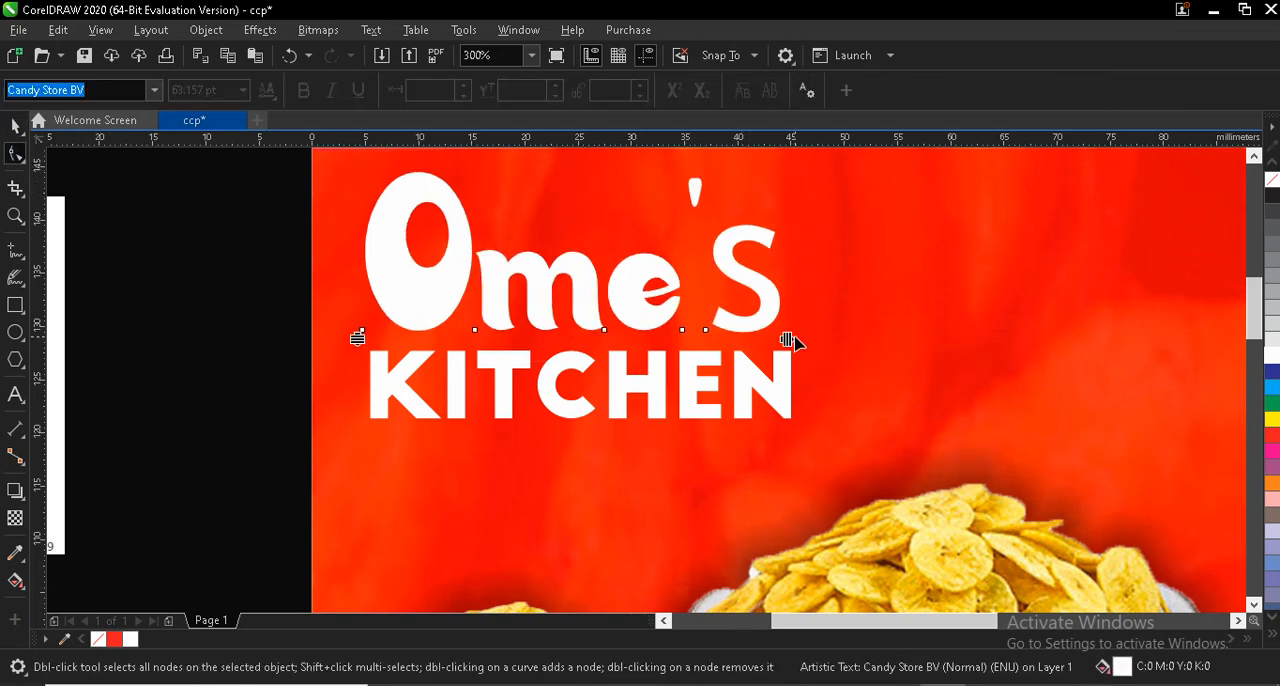
left_click_drag(788, 340, 728, 340)
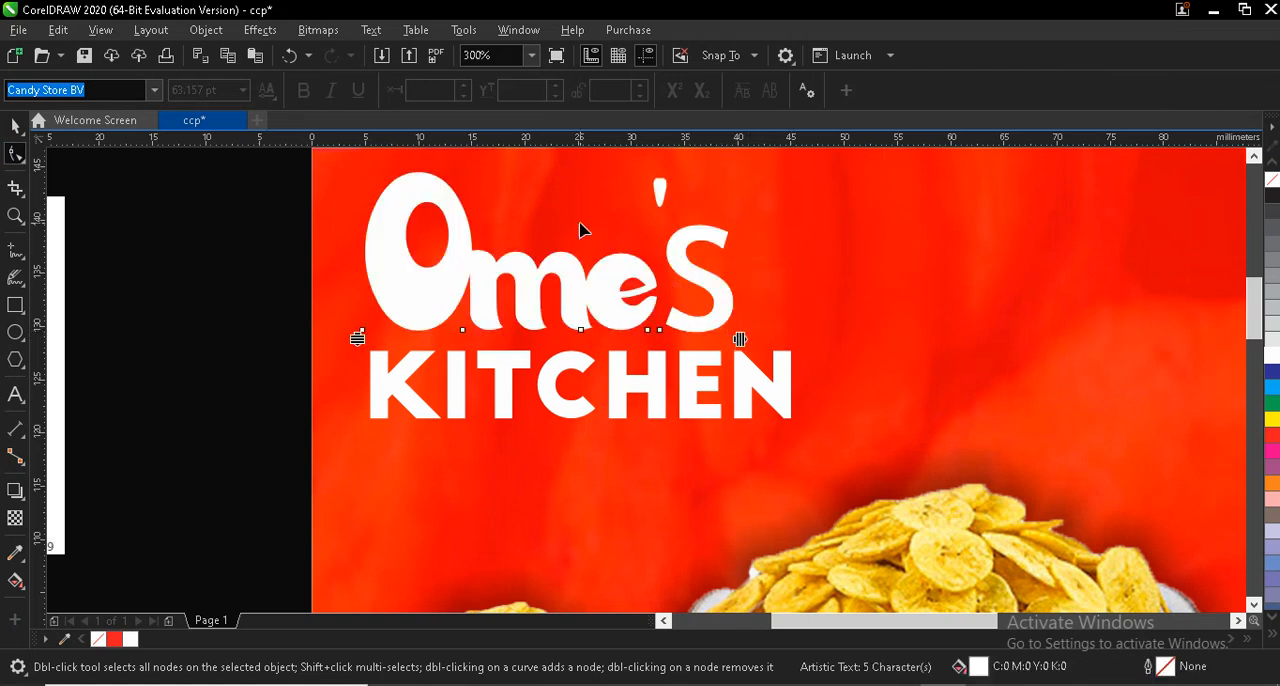
left_click(15, 395)
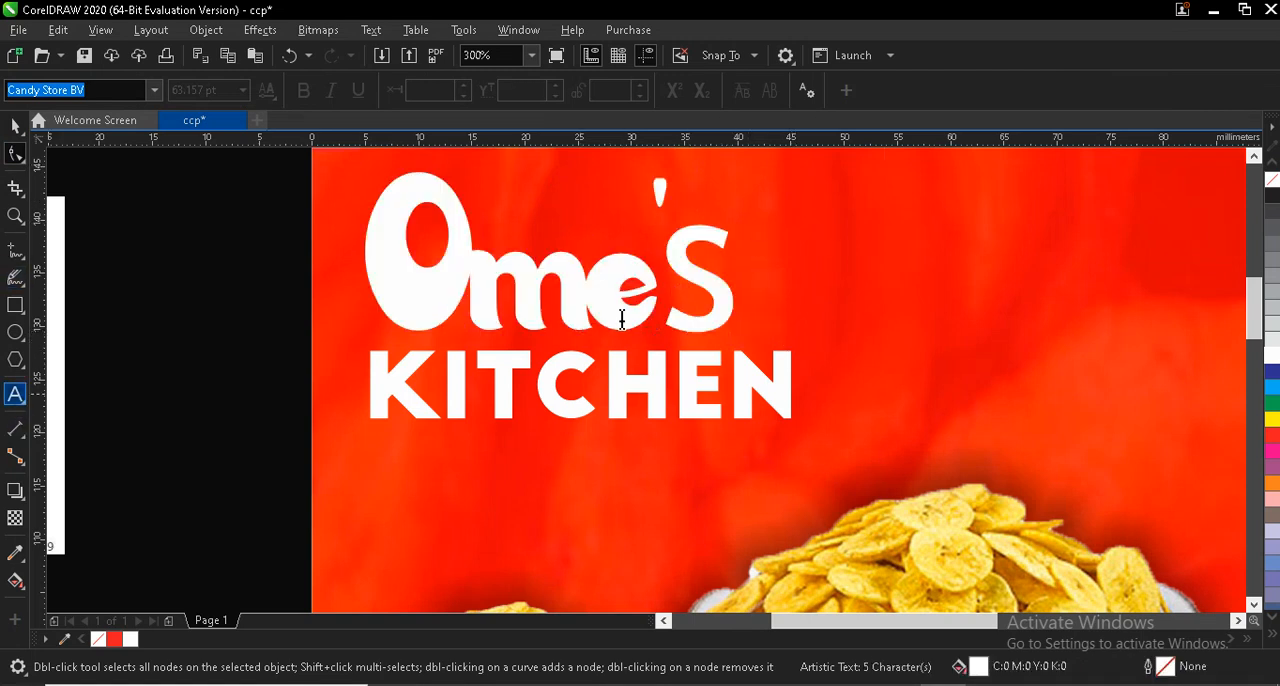
left_click(712, 290)
left_click_drag(712, 290, 695, 288)
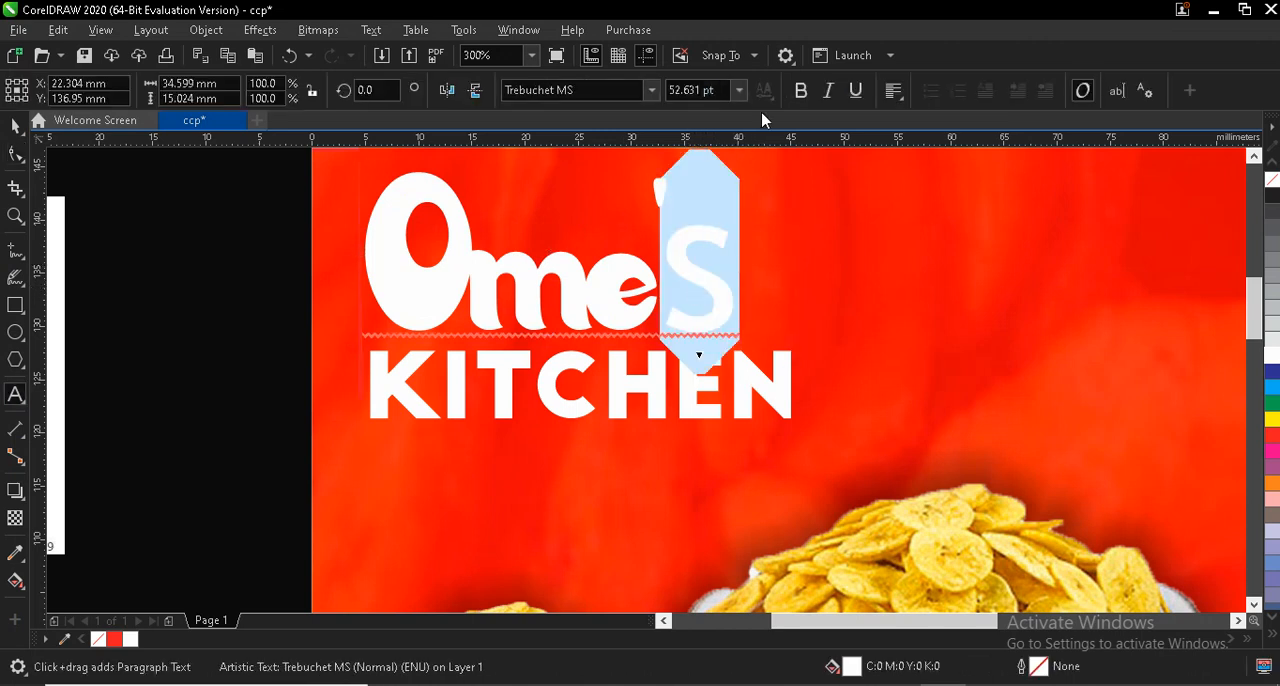
left_click(740, 90)
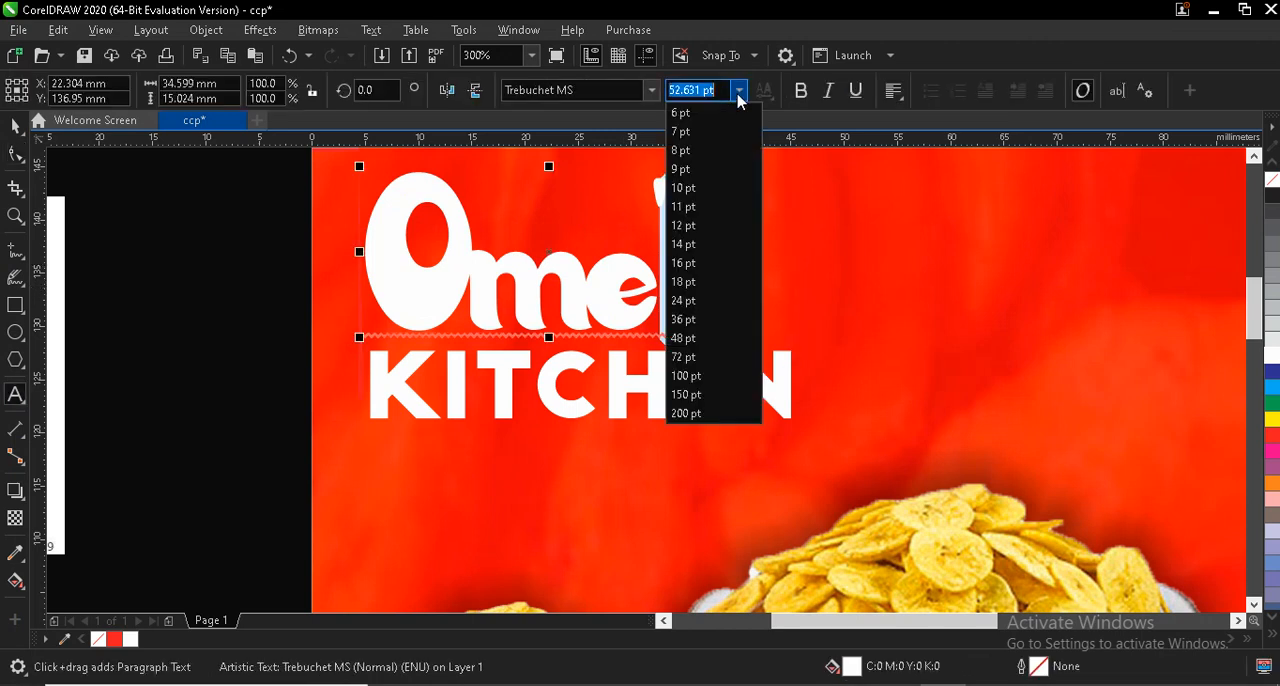
left_click(690, 320)
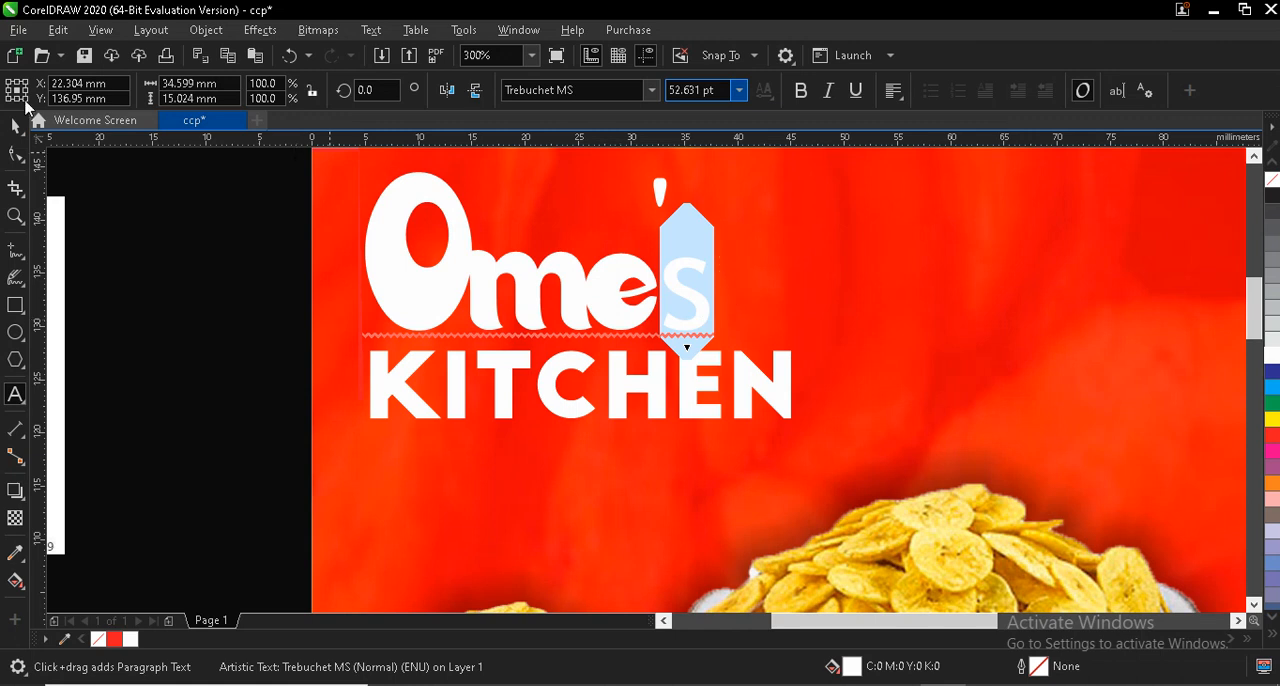
left_click(16, 125)
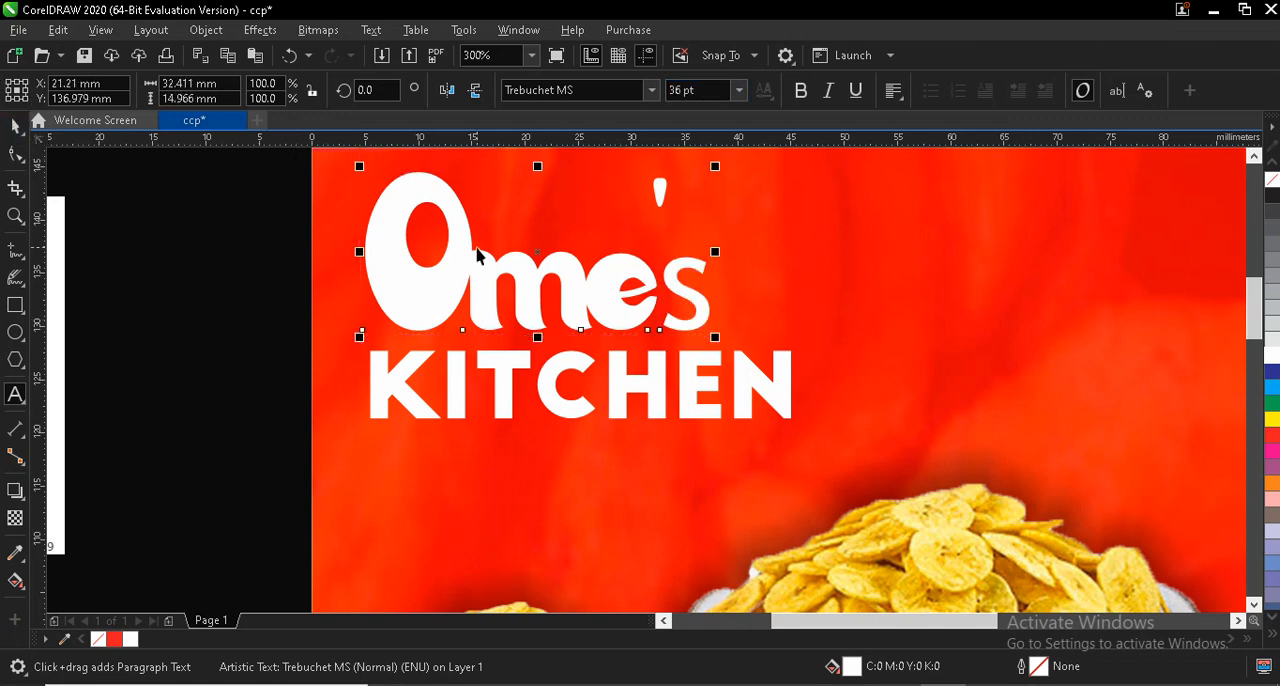
- Break "Ome's" apart into individual characters and convert all five of them to curves
left_click(378, 247)
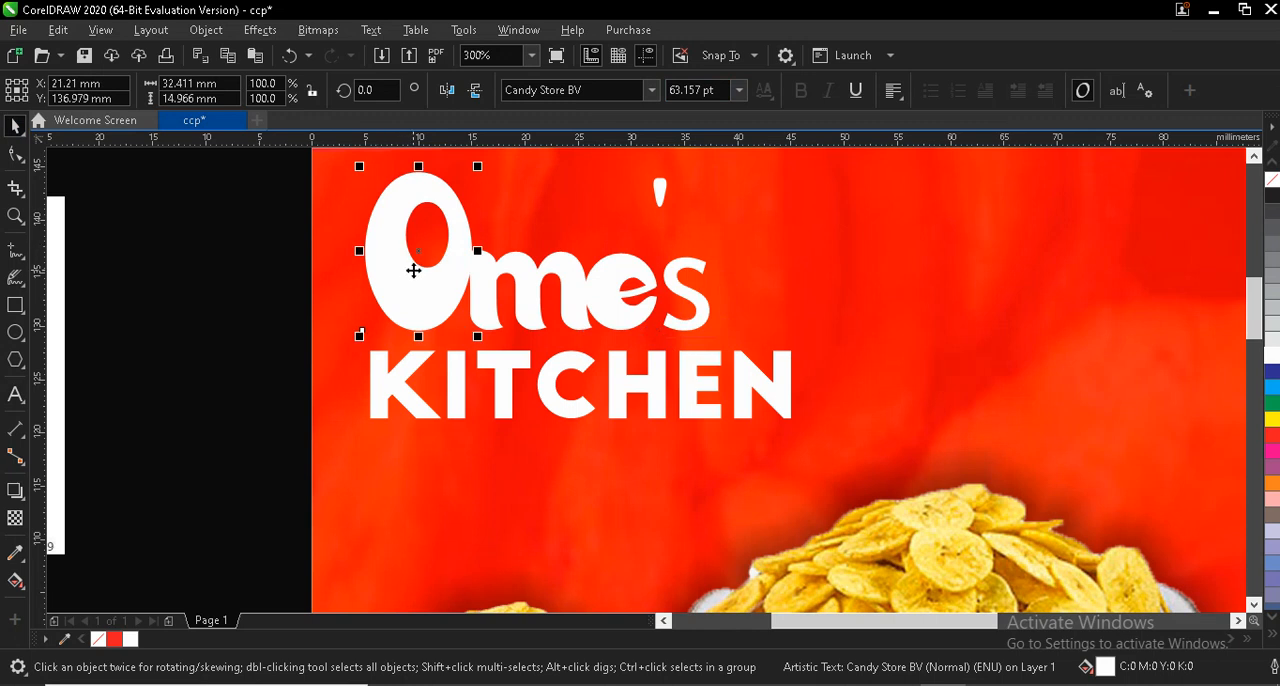
left_click_drag(273, 158, 561, 295)
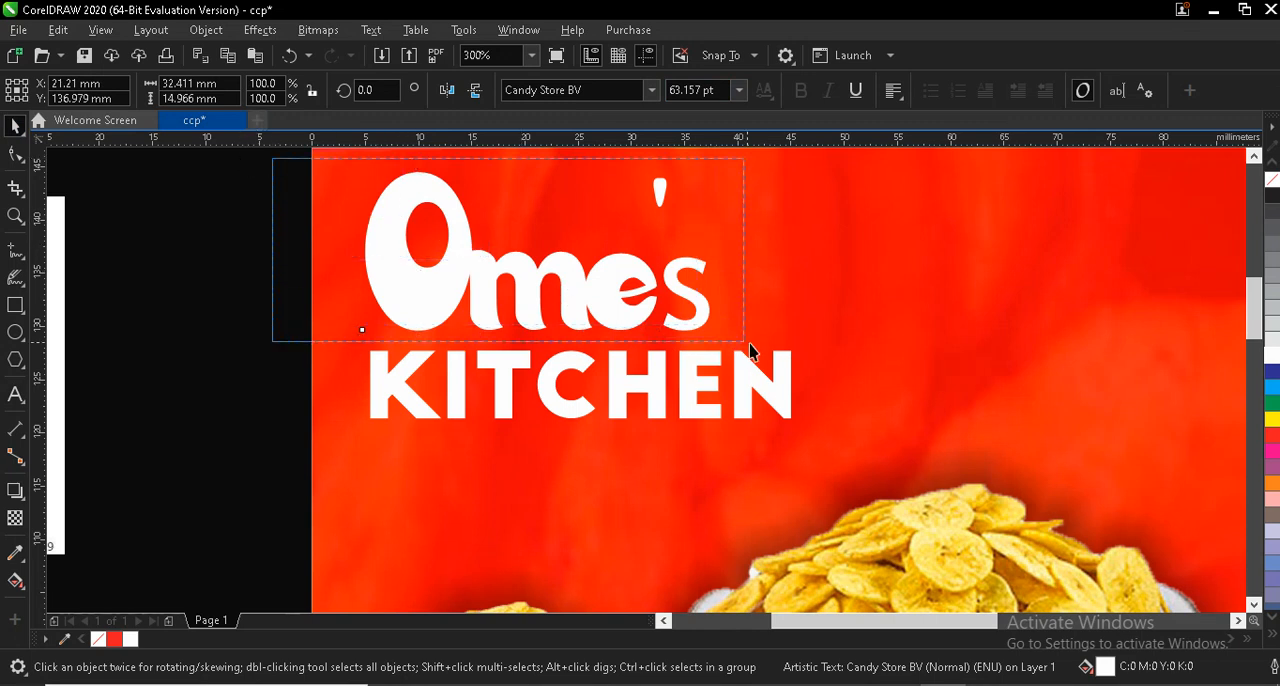
left_click_drag(752, 351, 771, 349)
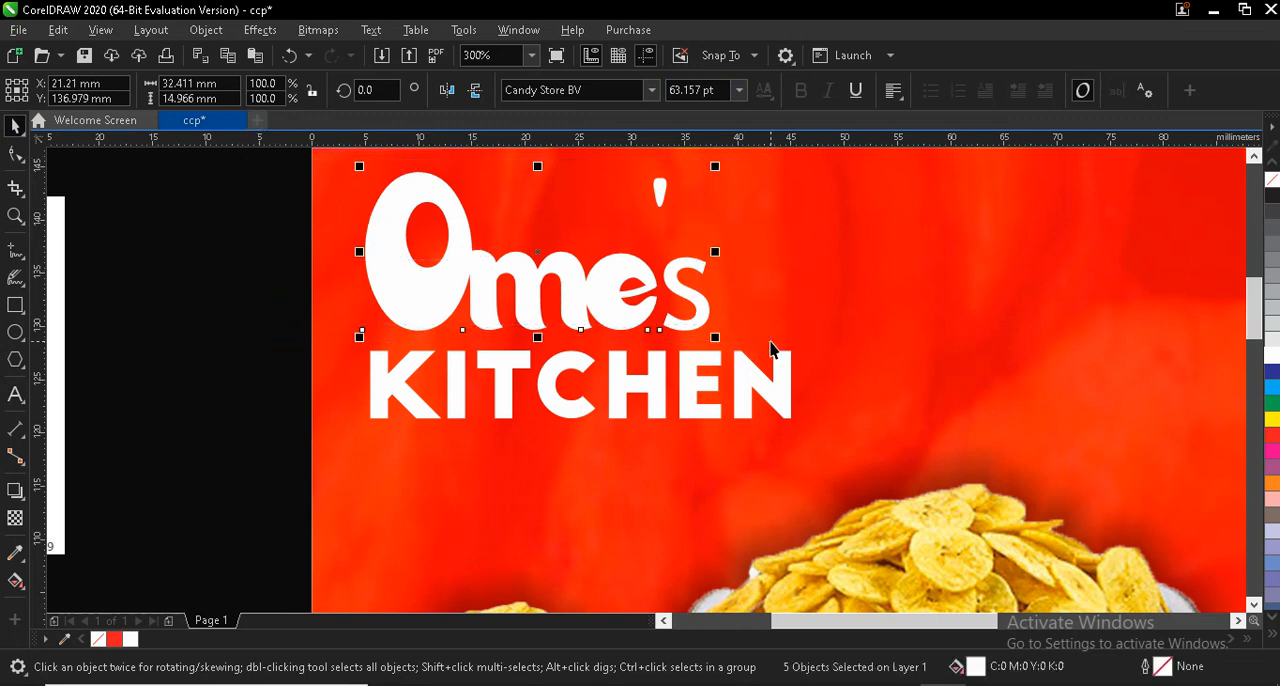
key("ctrl+q")
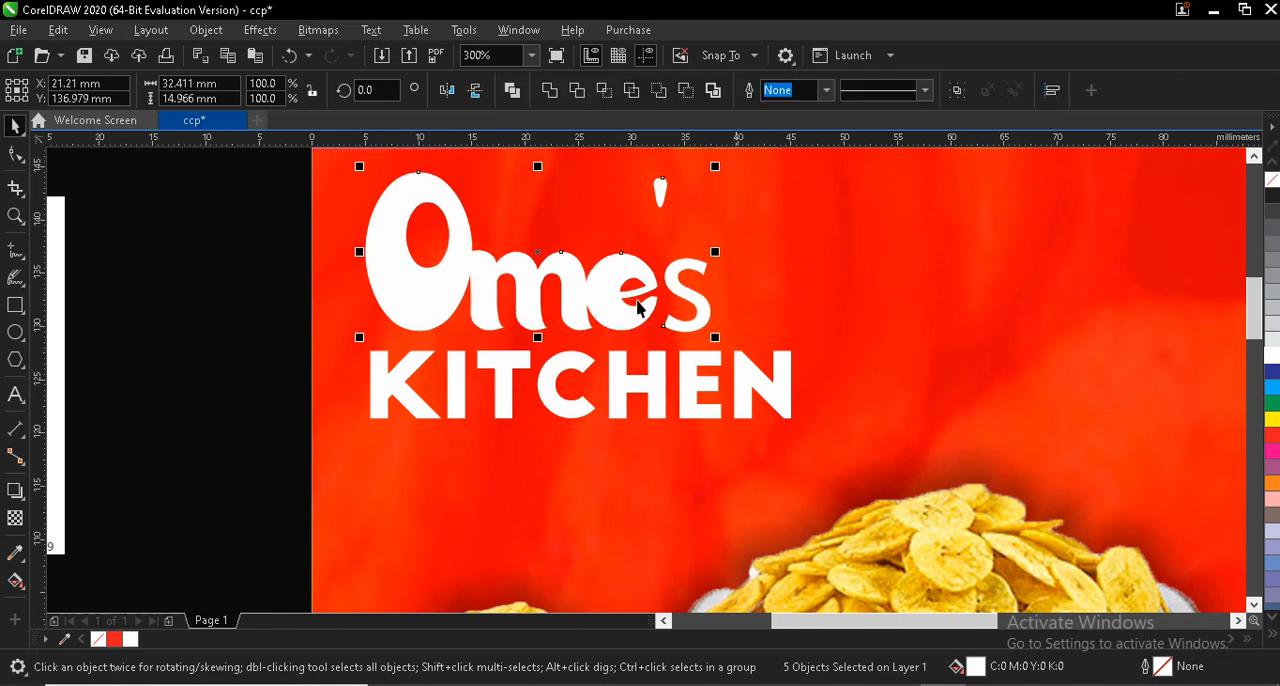
- Scale the letters "mes" down together to about 18.4 × 6.1 mm and place them against the right side of the "O"
scroll(516, 290, "up", 2)
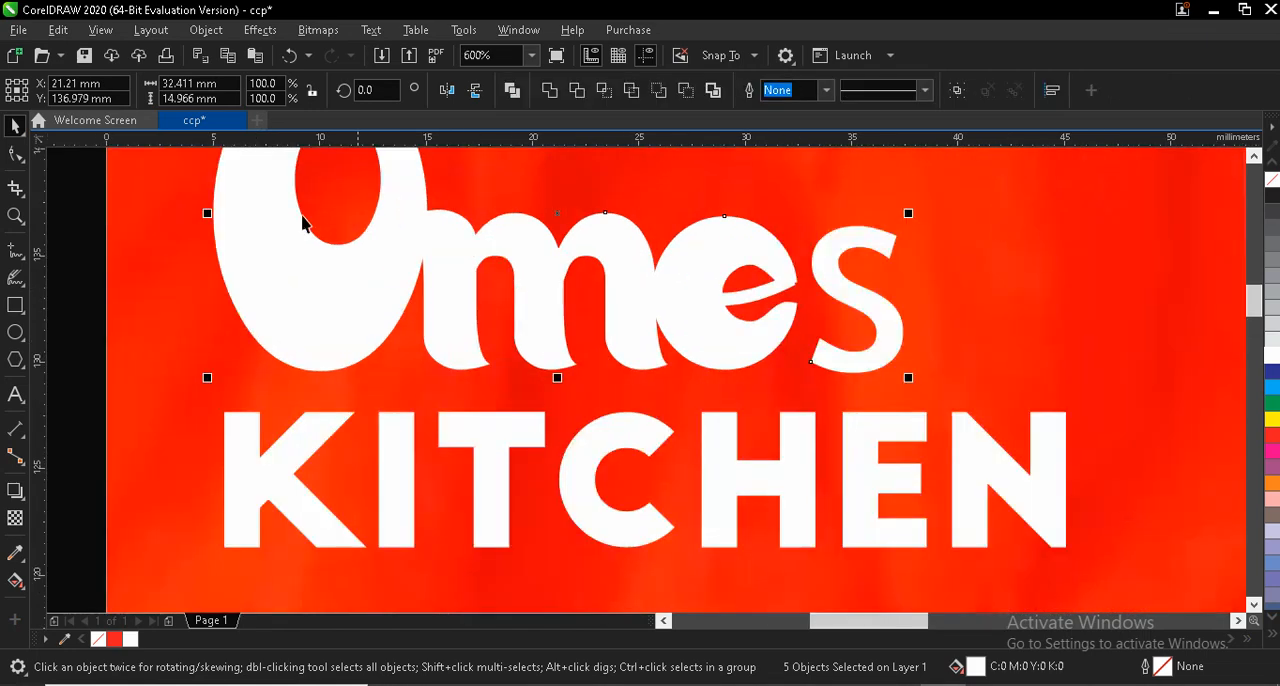
left_click_drag(642, 200, 1012, 408)
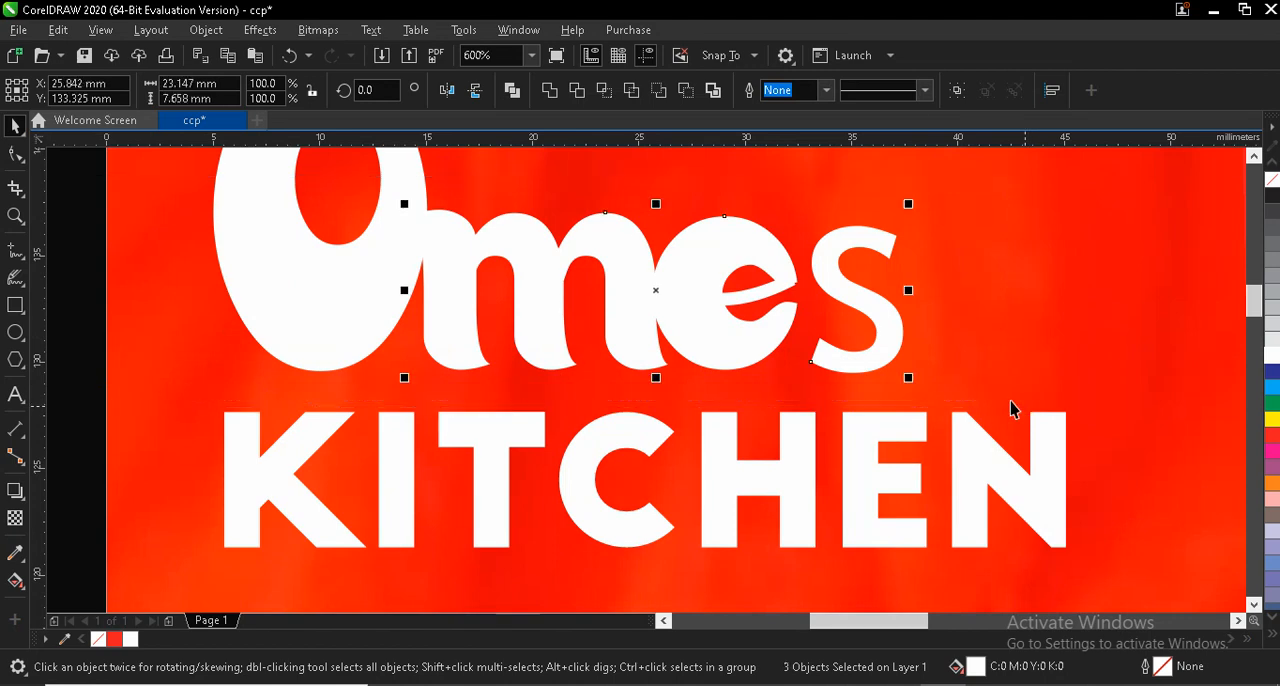
left_click_drag(912, 379, 883, 346)
left_click_drag(606, 275, 608, 259)
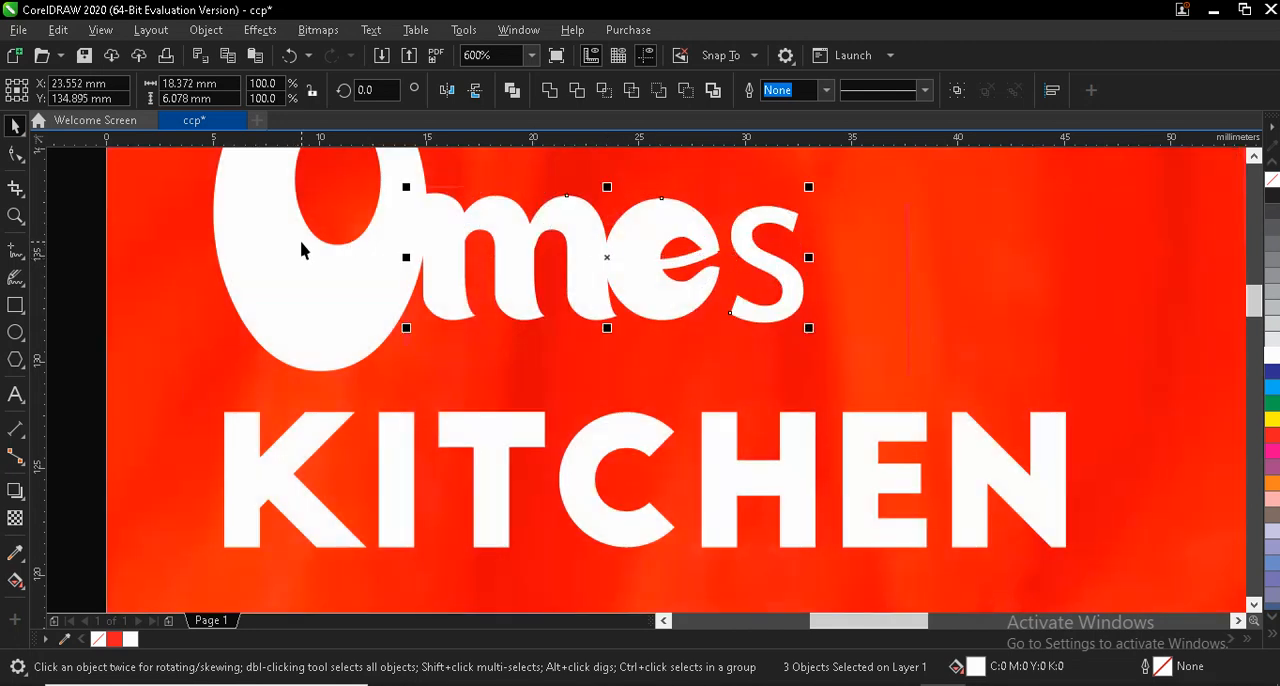
- Trim the letter "m" with the overlapping "O" and with the overlapping "e"
left_click(246, 251)
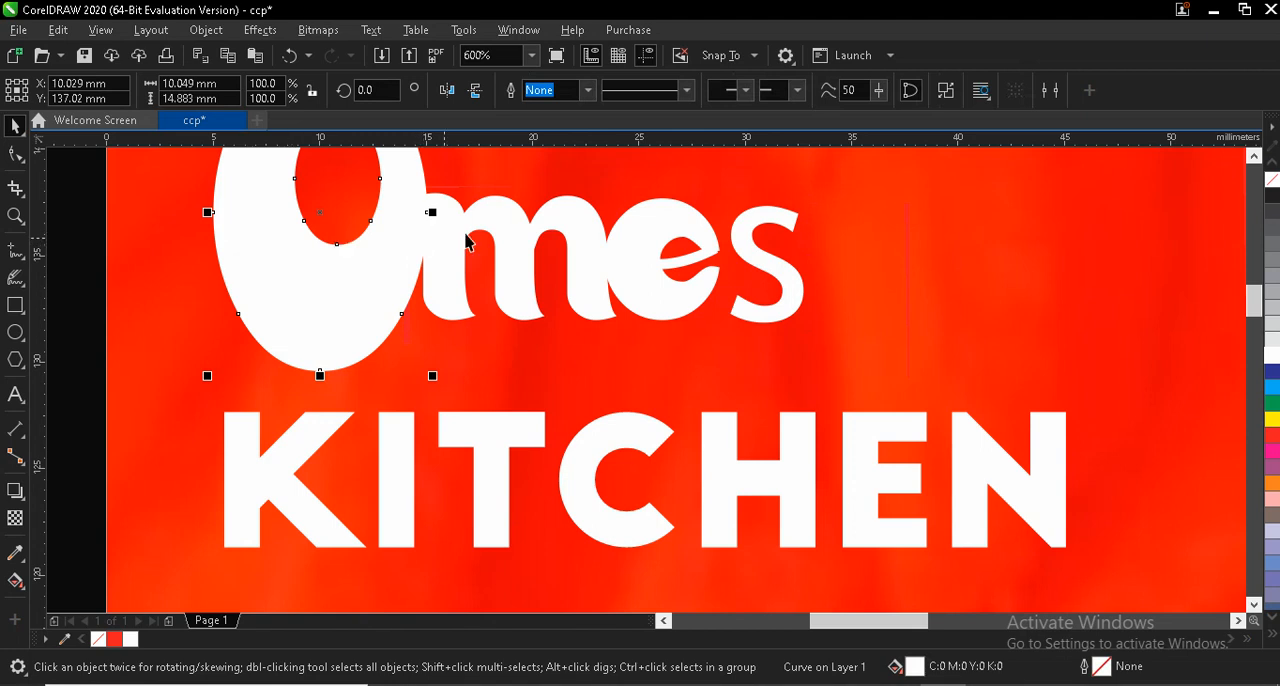
left_click(521, 210, "shift")
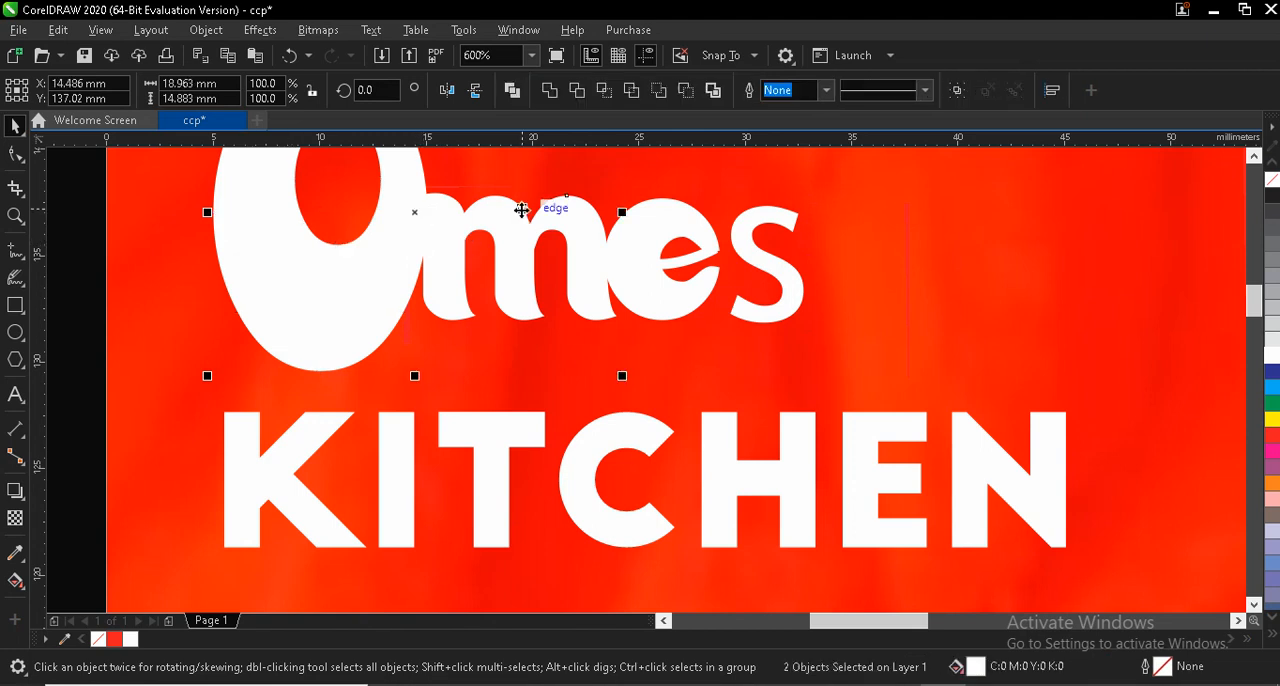
left_click(579, 91)
left_click(664, 215)
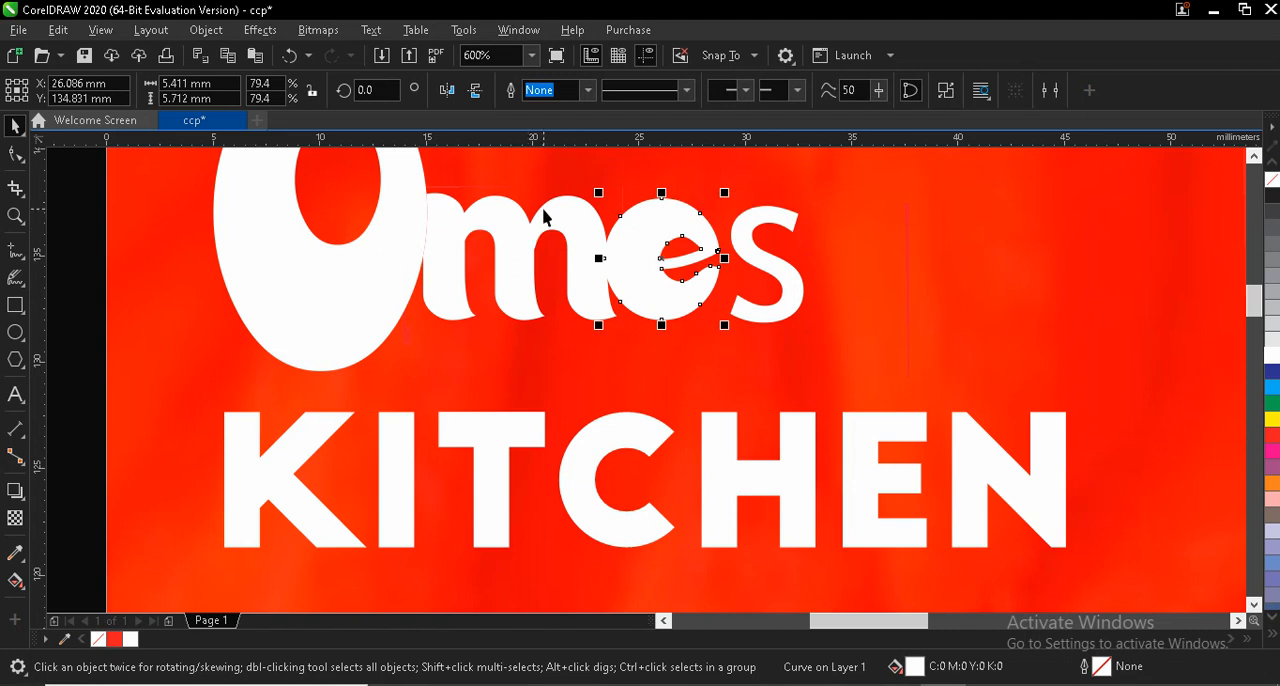
left_click(552, 222, "shift")
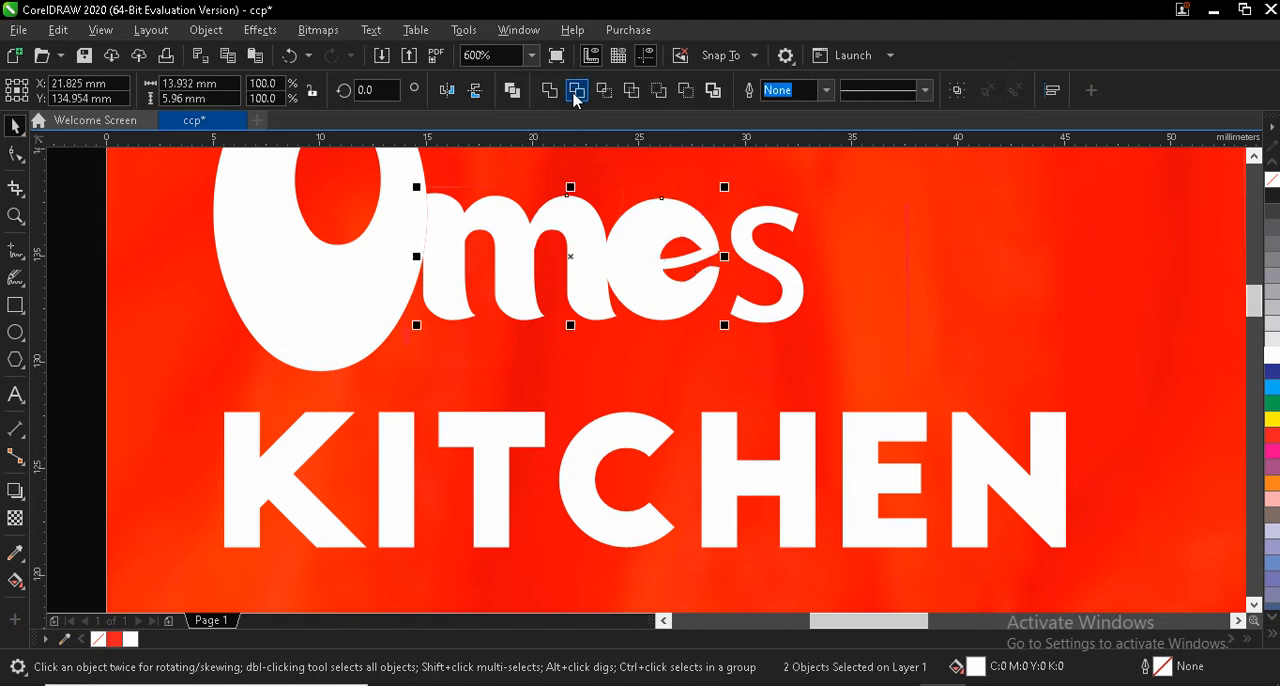
left_click(576, 90)
- Move the "s" left by about 1 mm to overlap the "e" and trim the "e" with it
left_click(731, 236)
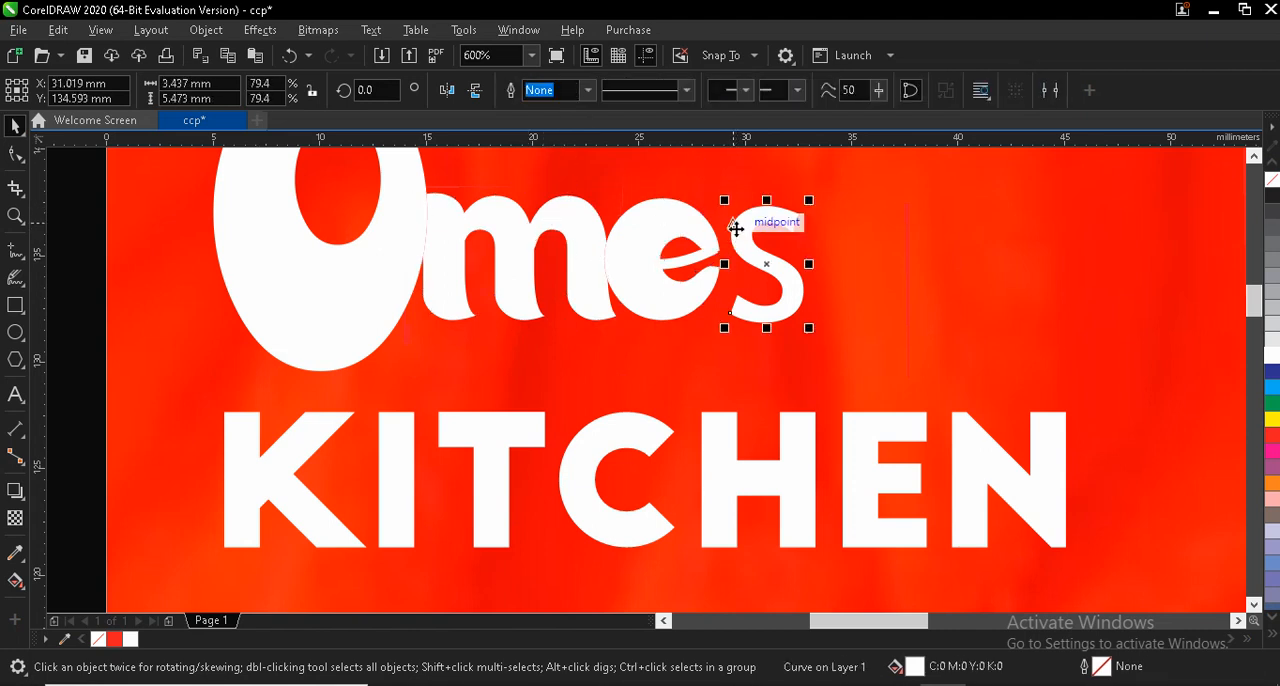
key("Left")
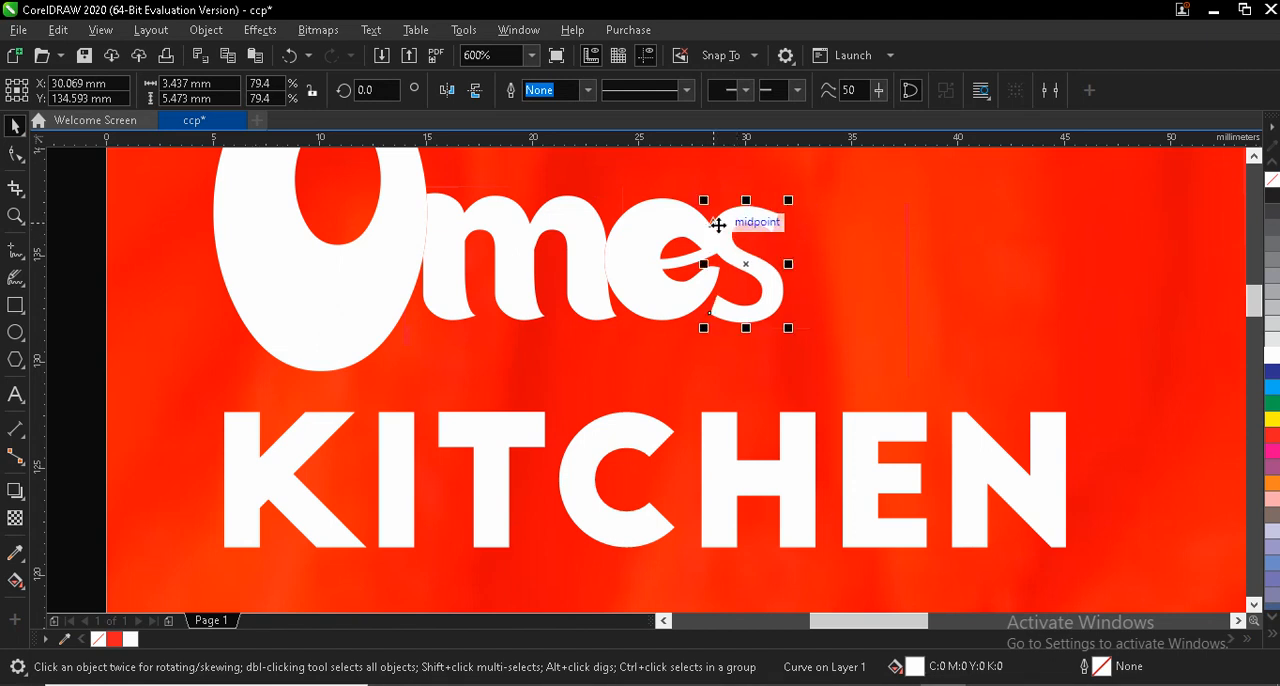
left_click(643, 208, "shift")
left_click(575, 92)
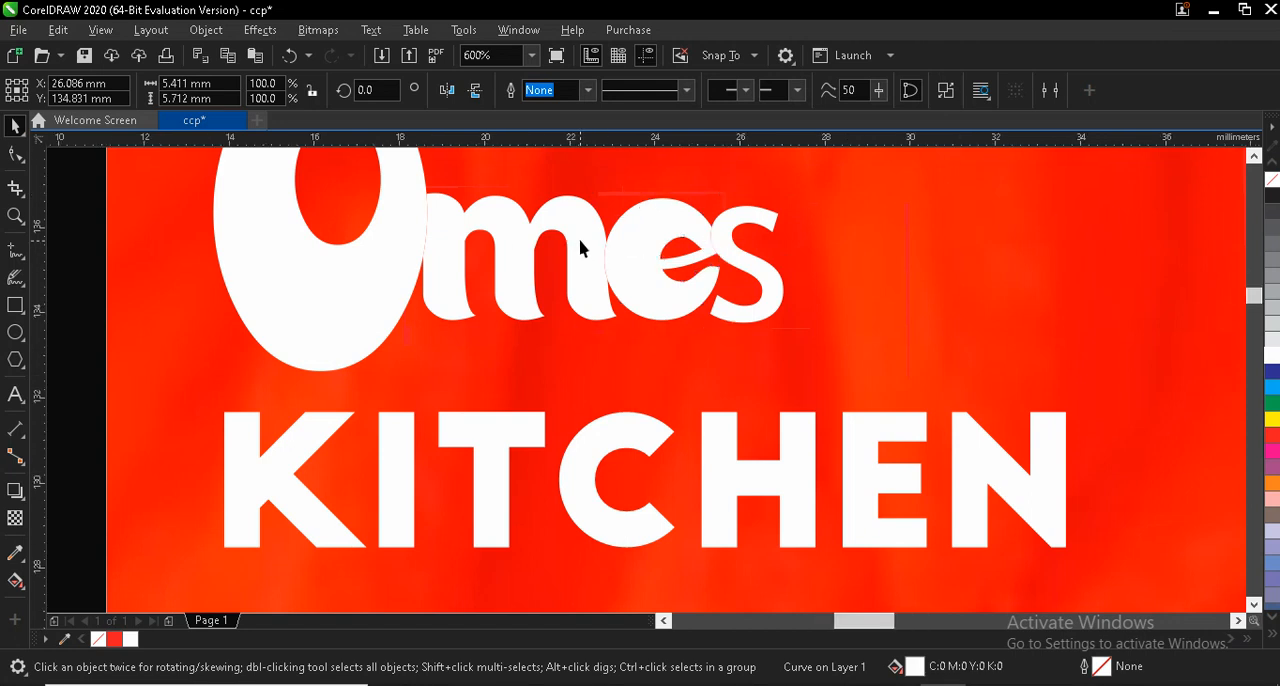
- Shift the "s", "e" and "m" slightly to the right so narrow gaps separate the letters along the trimmed edges
scroll(579, 249, "up", 2)
left_click(872, 228)
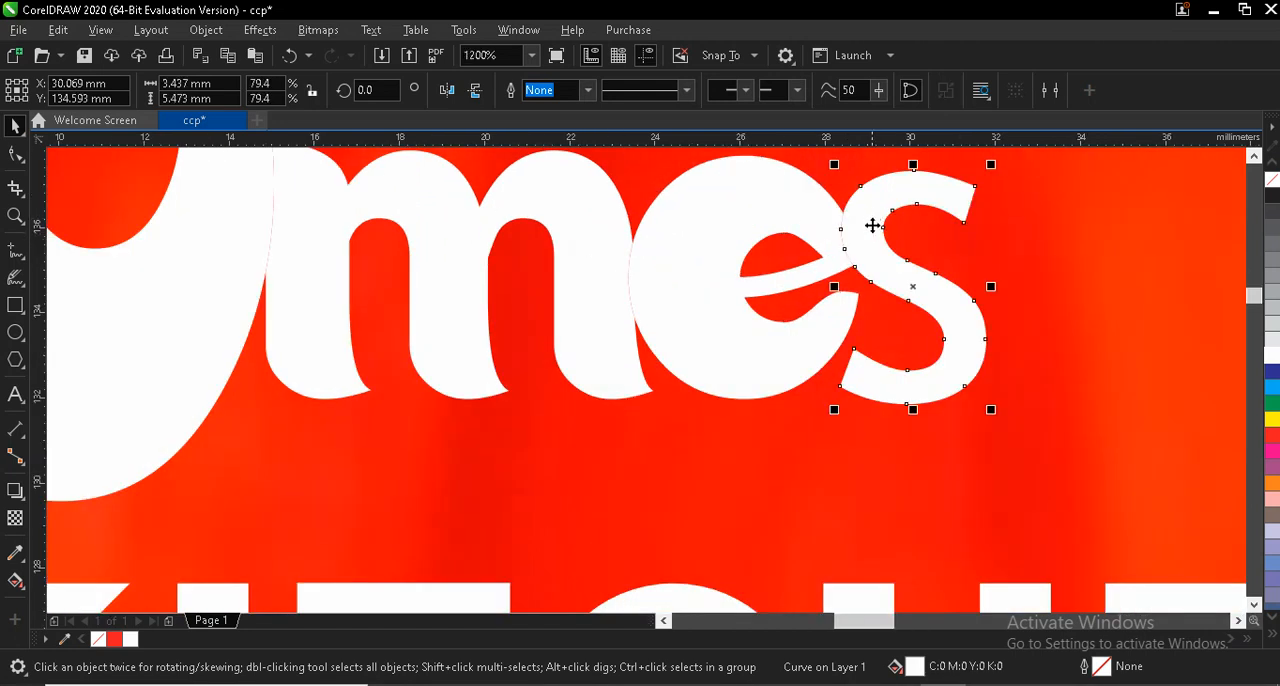
left_click_drag(873, 229, 877, 234)
left_click_drag(777, 210, 797, 206)
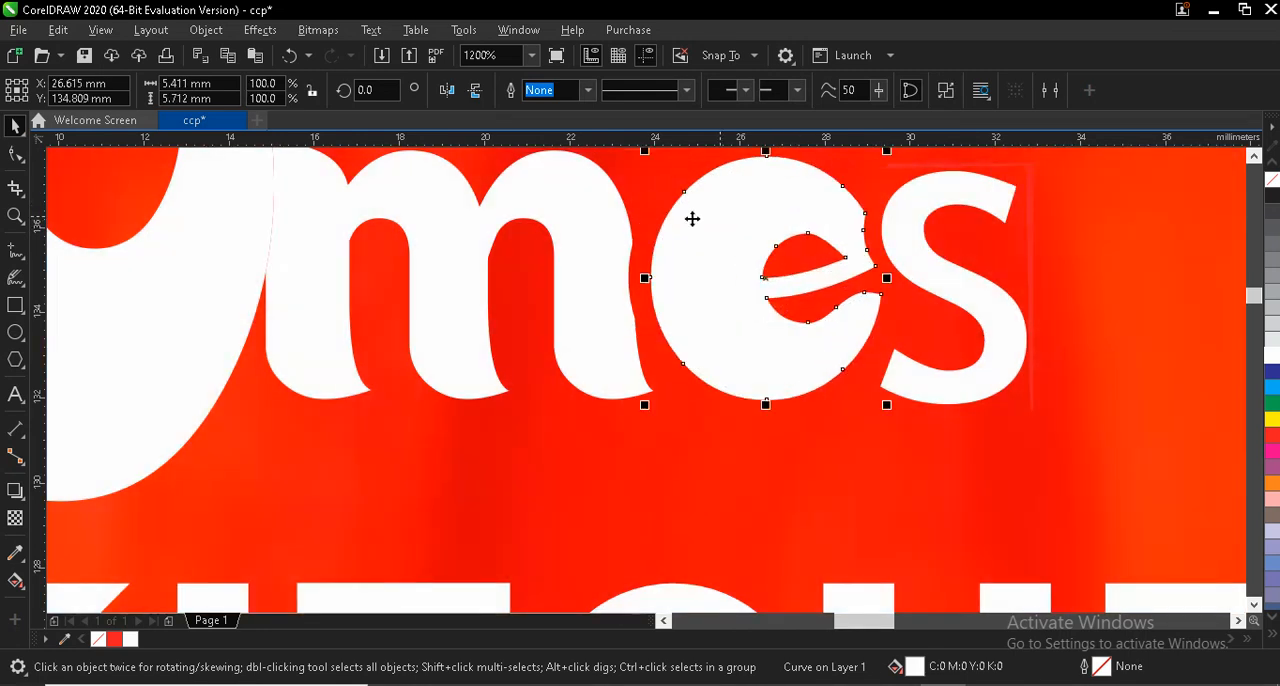
left_click_drag(600, 217, 607, 213)
scroll(607, 211, "down", 2)
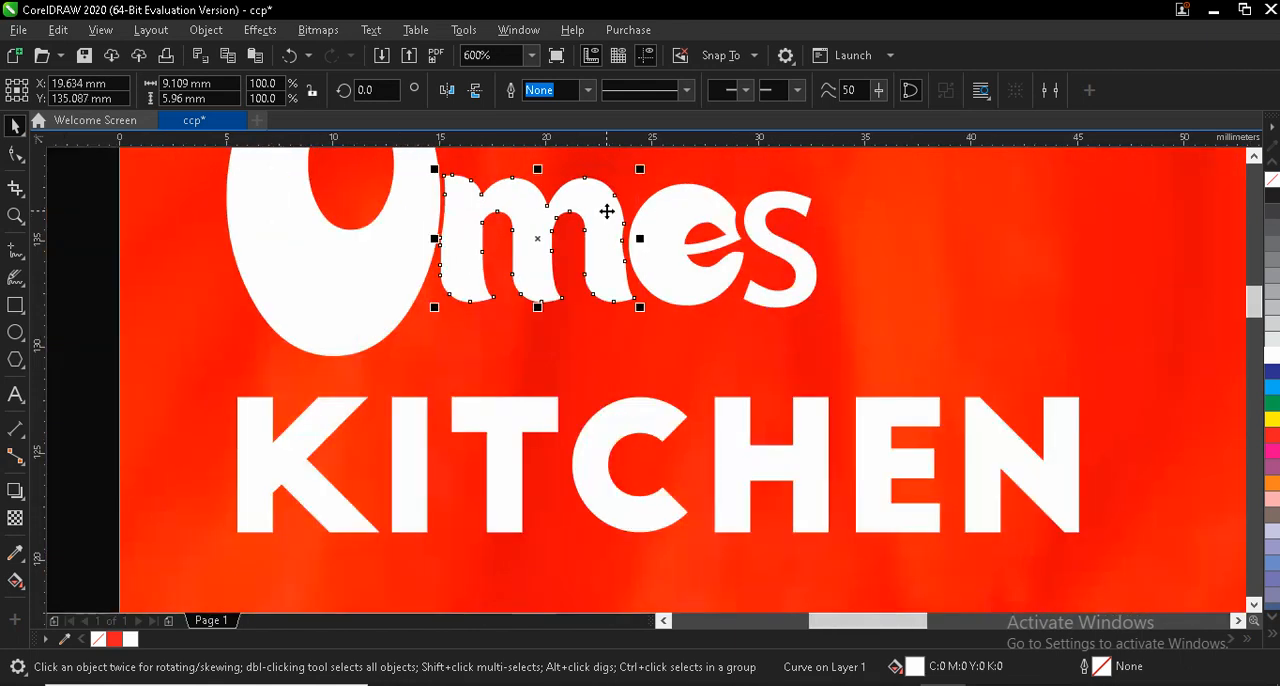
- Rotate the letter "e" slightly counterclockwise
left_click(690, 214)
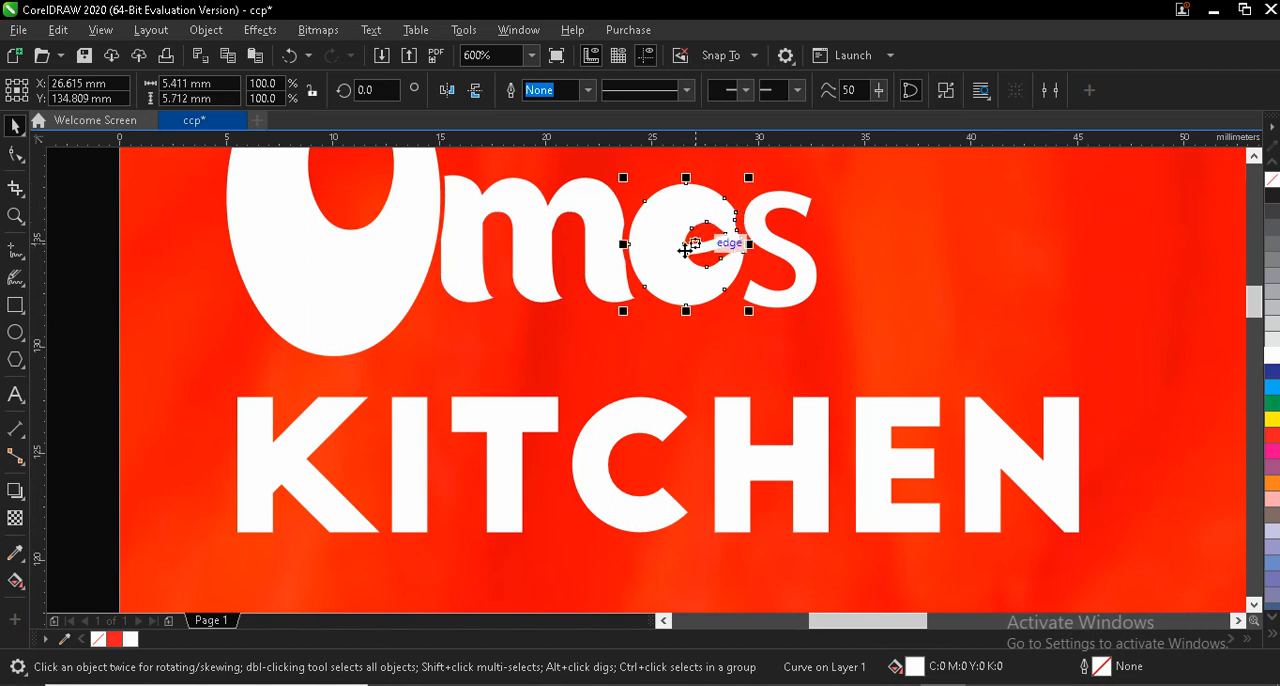
left_click(683, 248)
left_click_drag(751, 176, 746, 170)
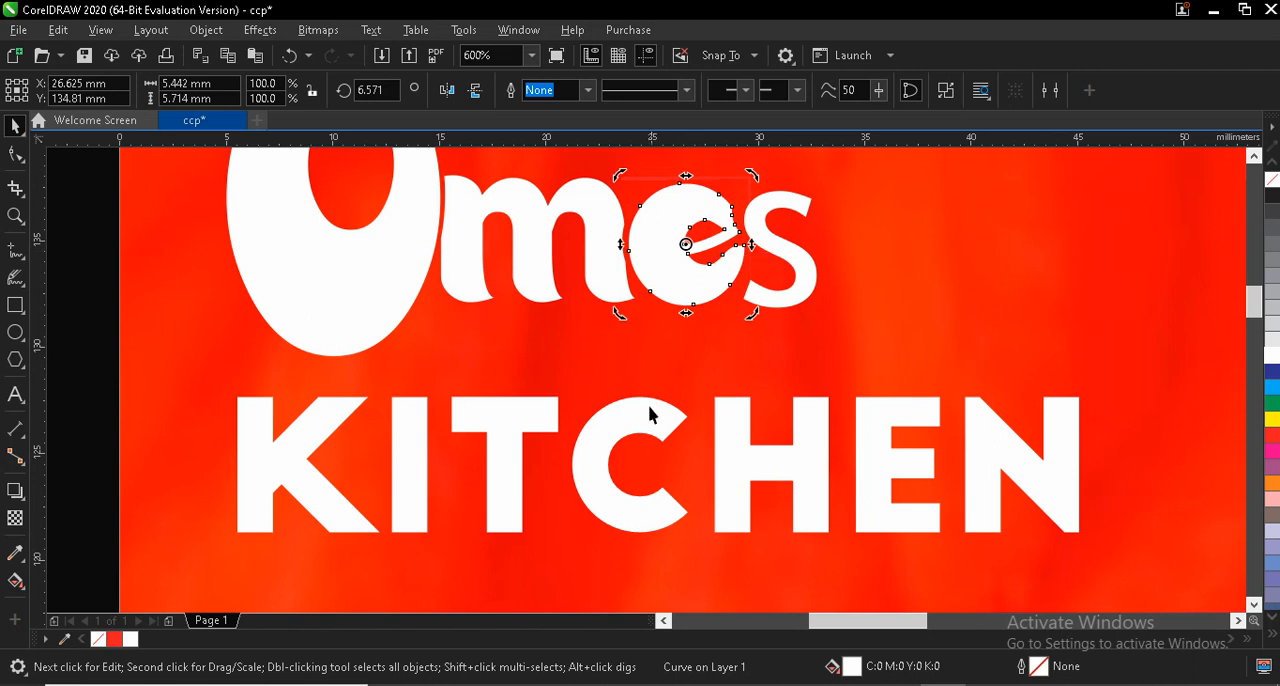
- Draw a rectangle about 23.6 × 3.3 mm across the lower part of the "O" and the base of "mes"
left_click(15, 306)
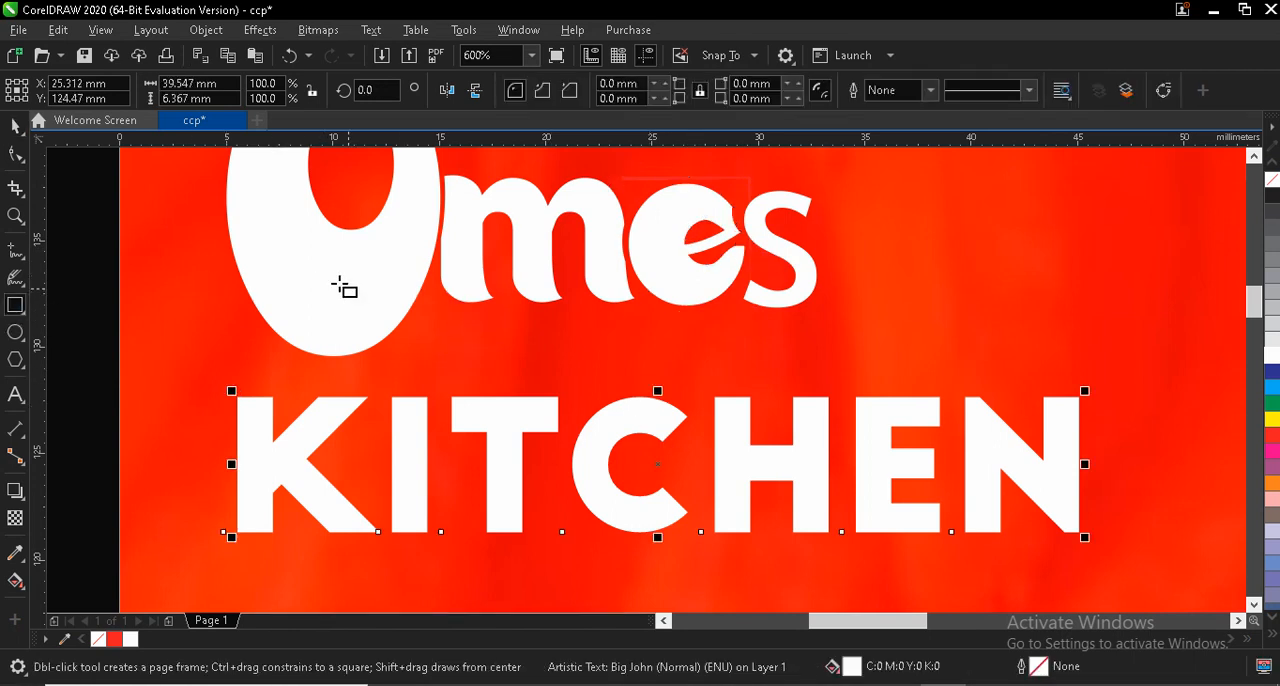
left_click_drag(338, 283, 843, 354)
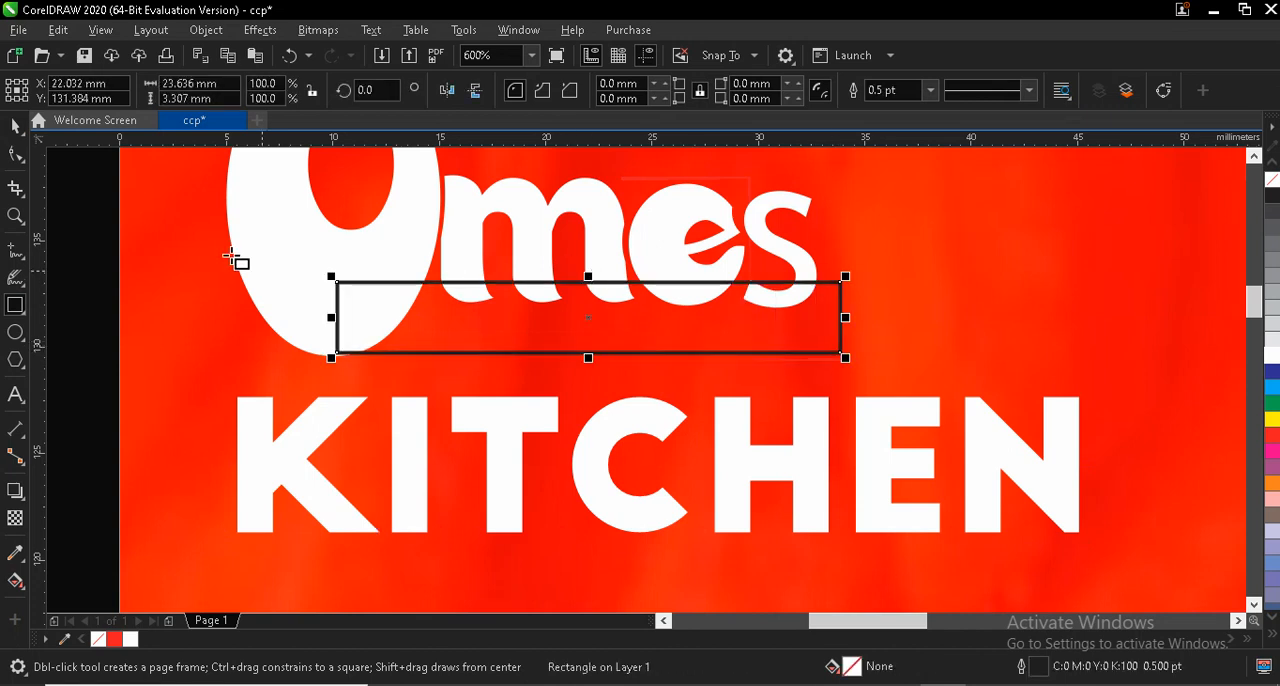
left_click(16, 128)
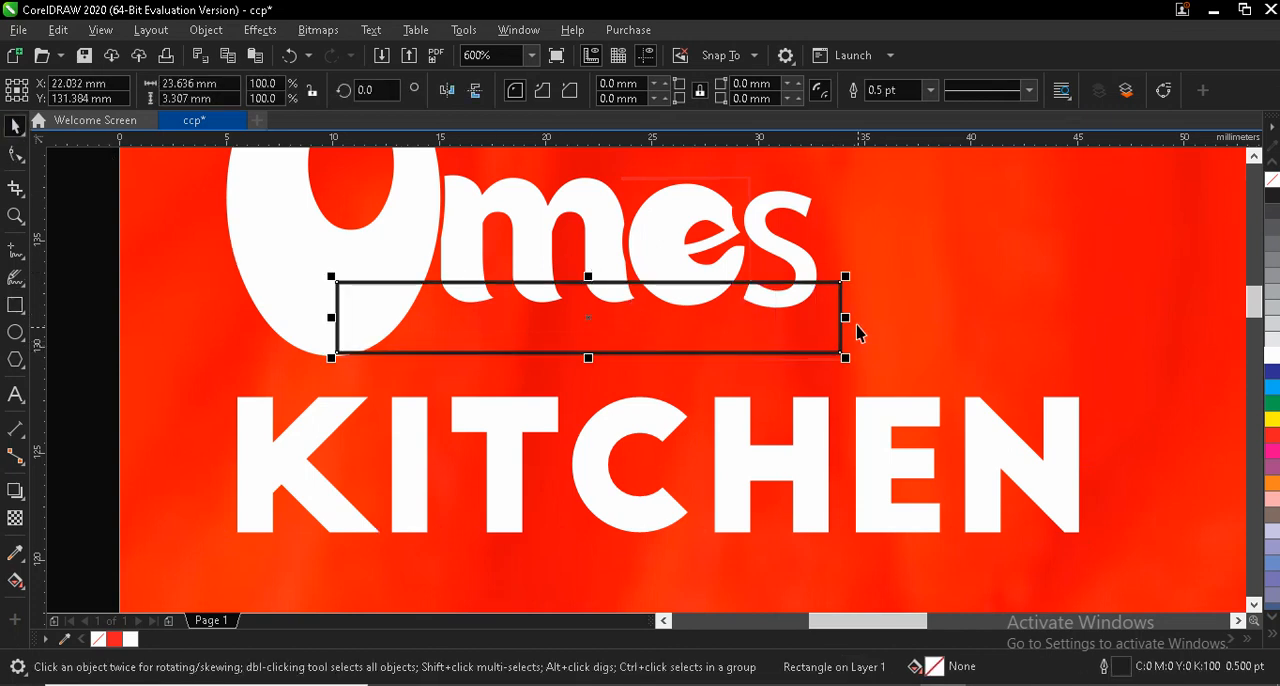
- Enlarge the "O" to about 10.4 × 15.4 mm and resize the rectangle to about 3.4 mm high with its base level with the "O"
left_click(270, 256)
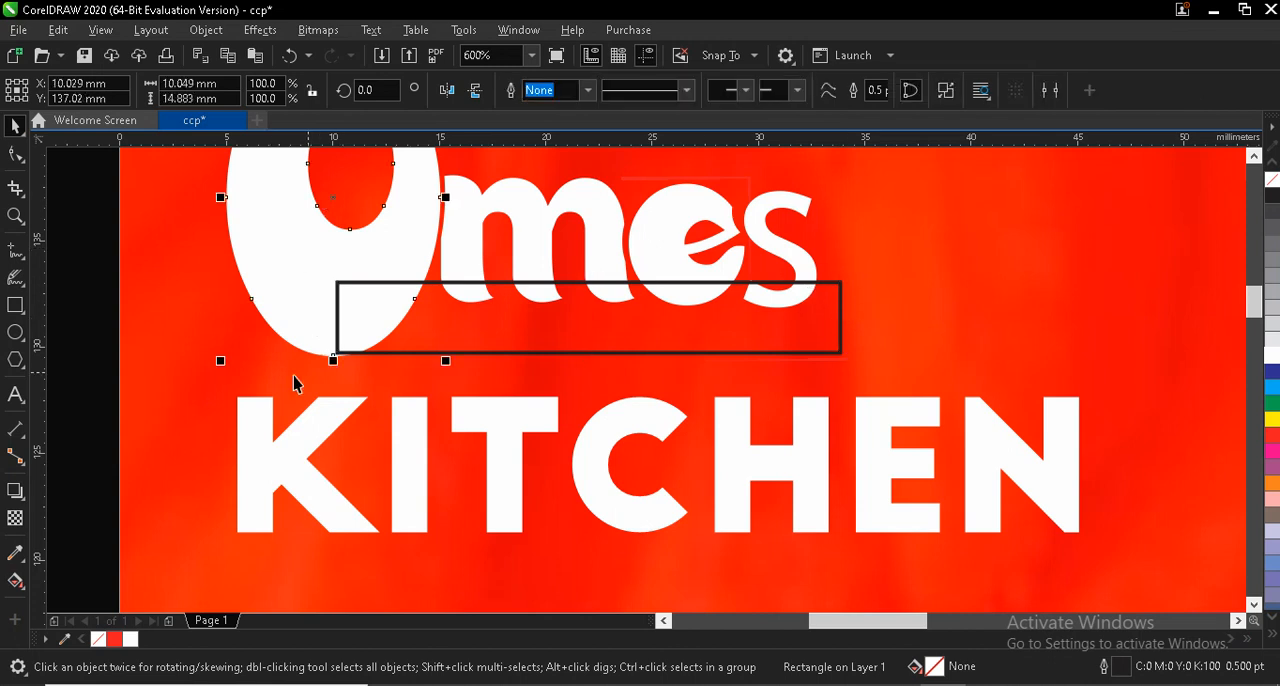
left_click_drag(213, 371, 211, 373)
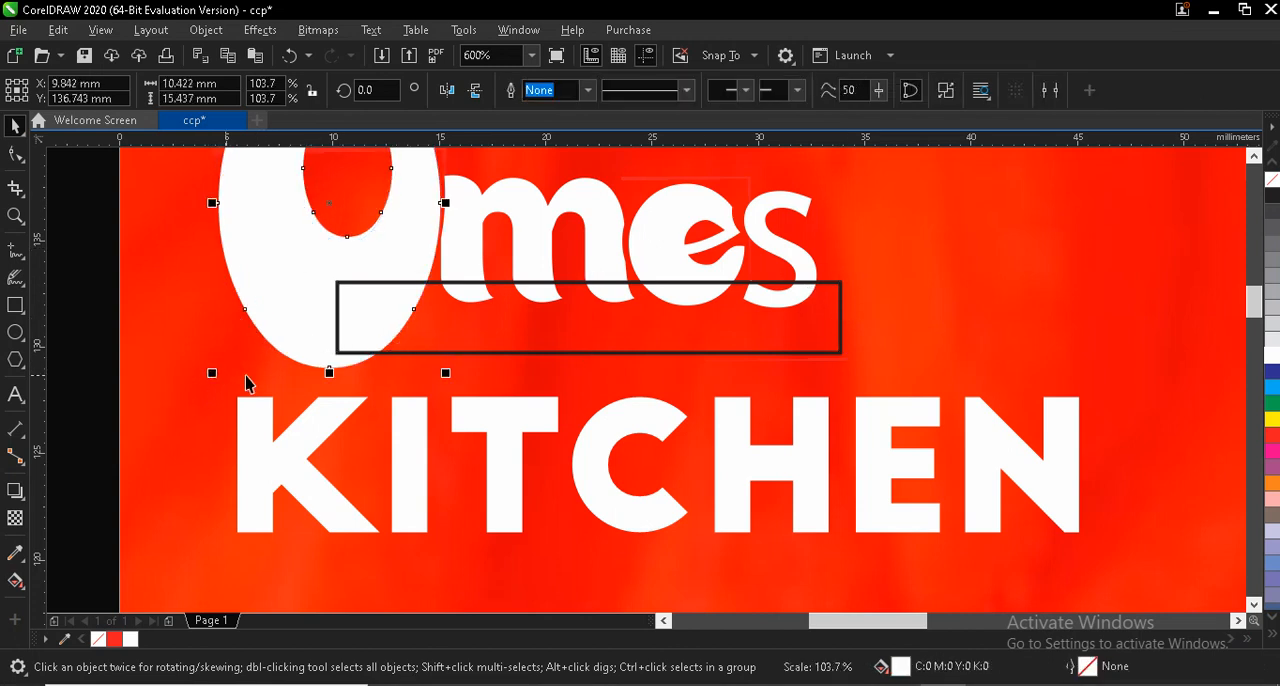
left_click(539, 289)
left_click_drag(588, 357, 586, 374)
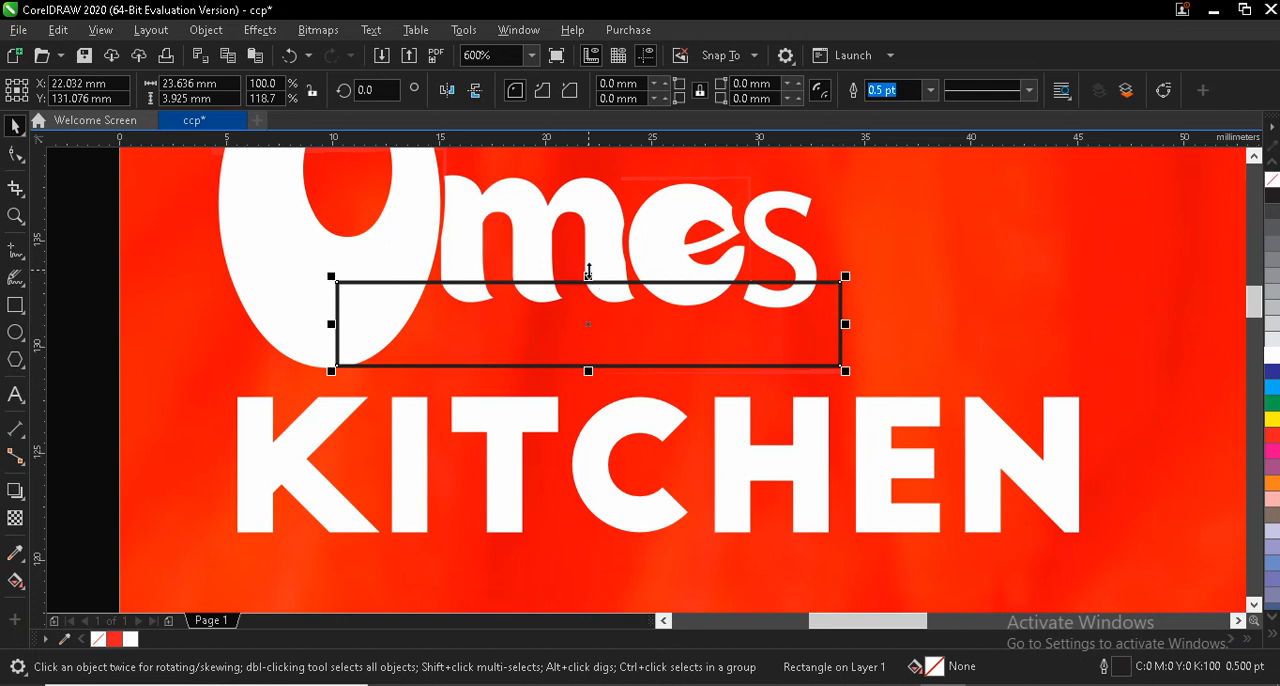
left_click_drag(588, 270, 588, 284)
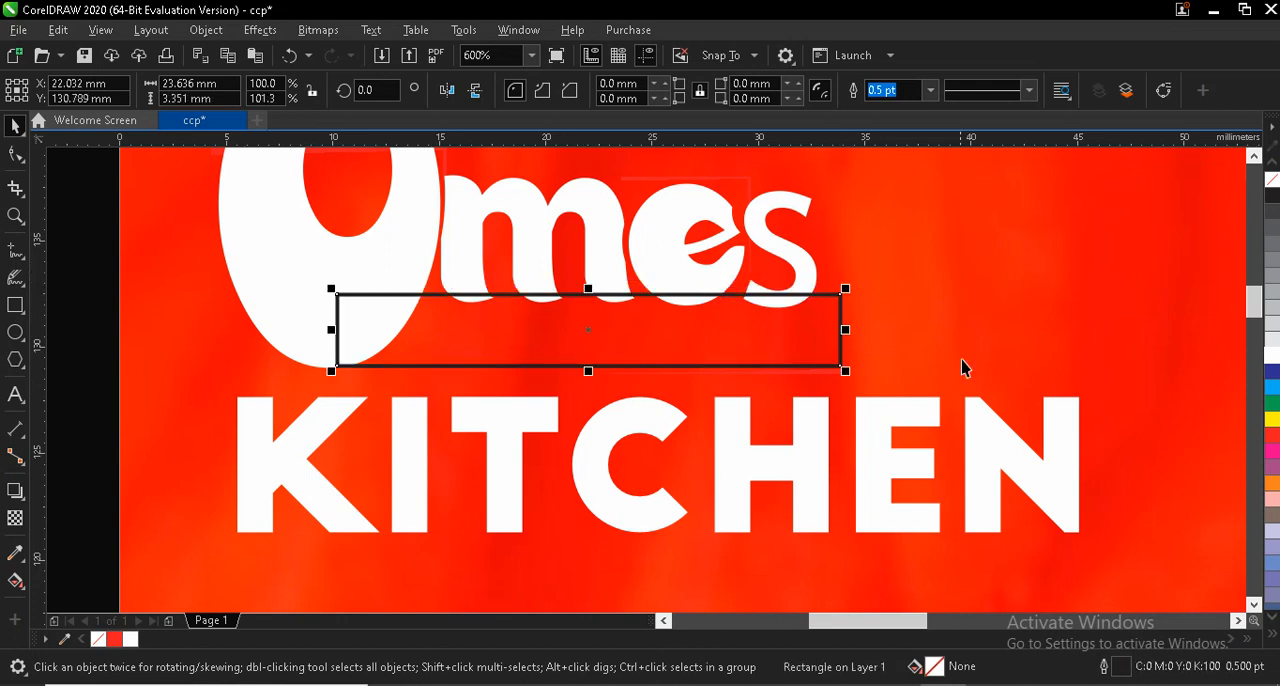
- Scale "KITCHEN" down to about 20.9 × 3.4 mm and move it into the rectangle beneath "mes"
left_click(887, 430)
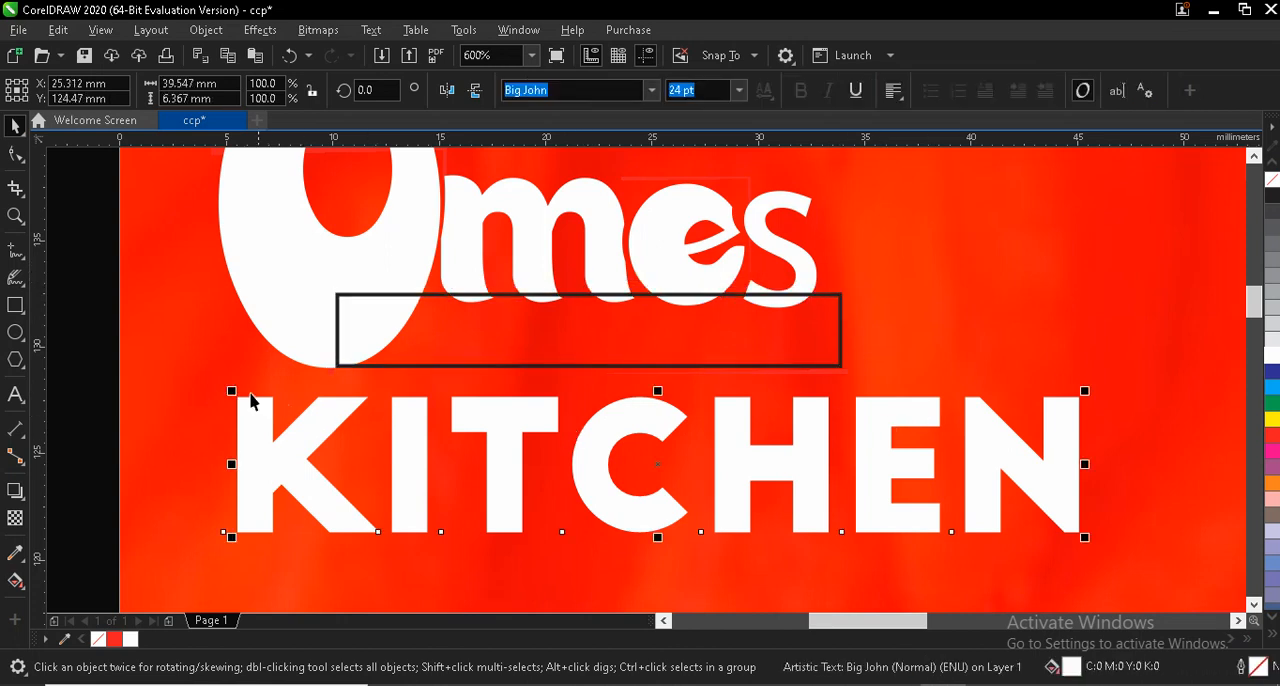
left_click_drag(228, 393, 418, 455)
left_click_drag(857, 500, 597, 323)
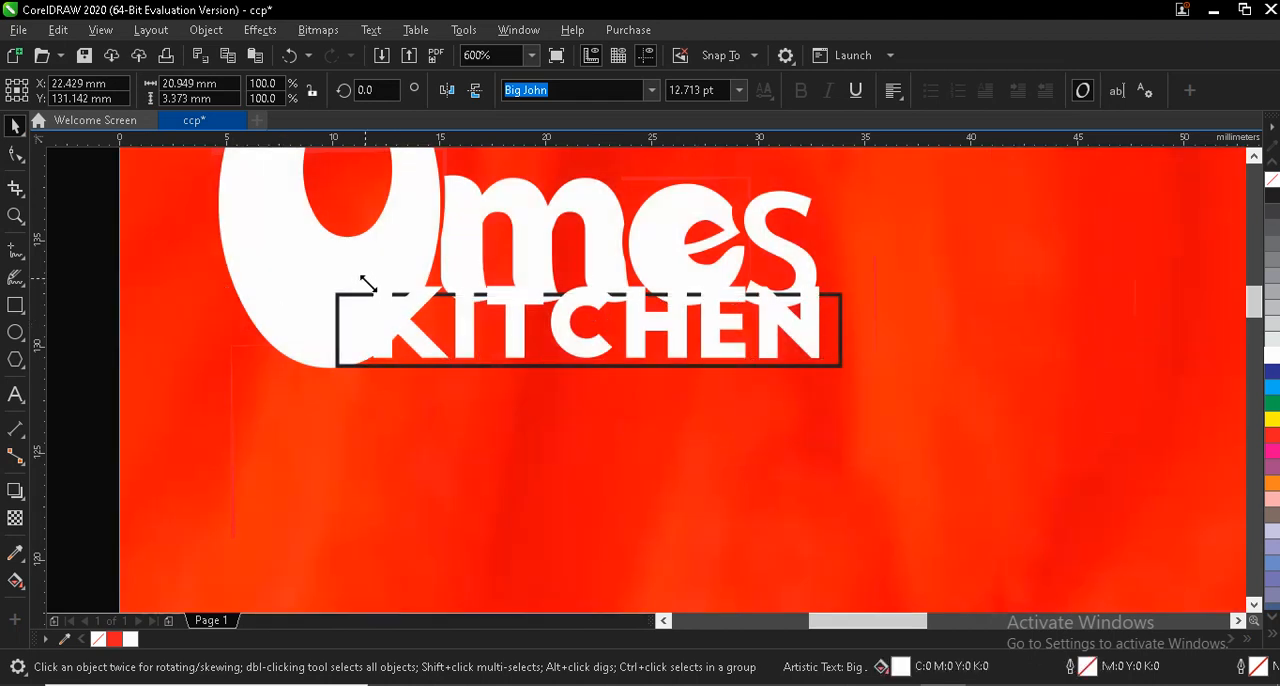
- Scale "KITCHEN" down to about 18.7 × 3 mm, center it more evenly in the rectangle, and fill it black
left_click_drag(365, 279, 416, 288)
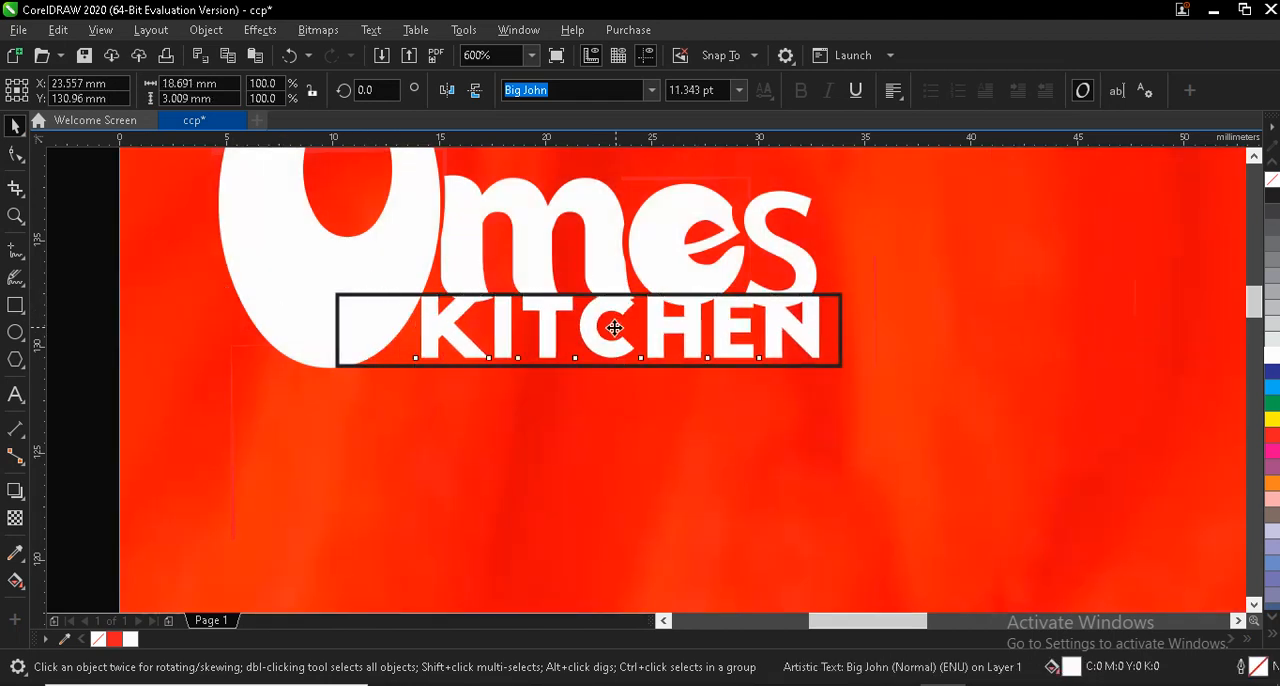
left_click_drag(614, 326, 603, 334)
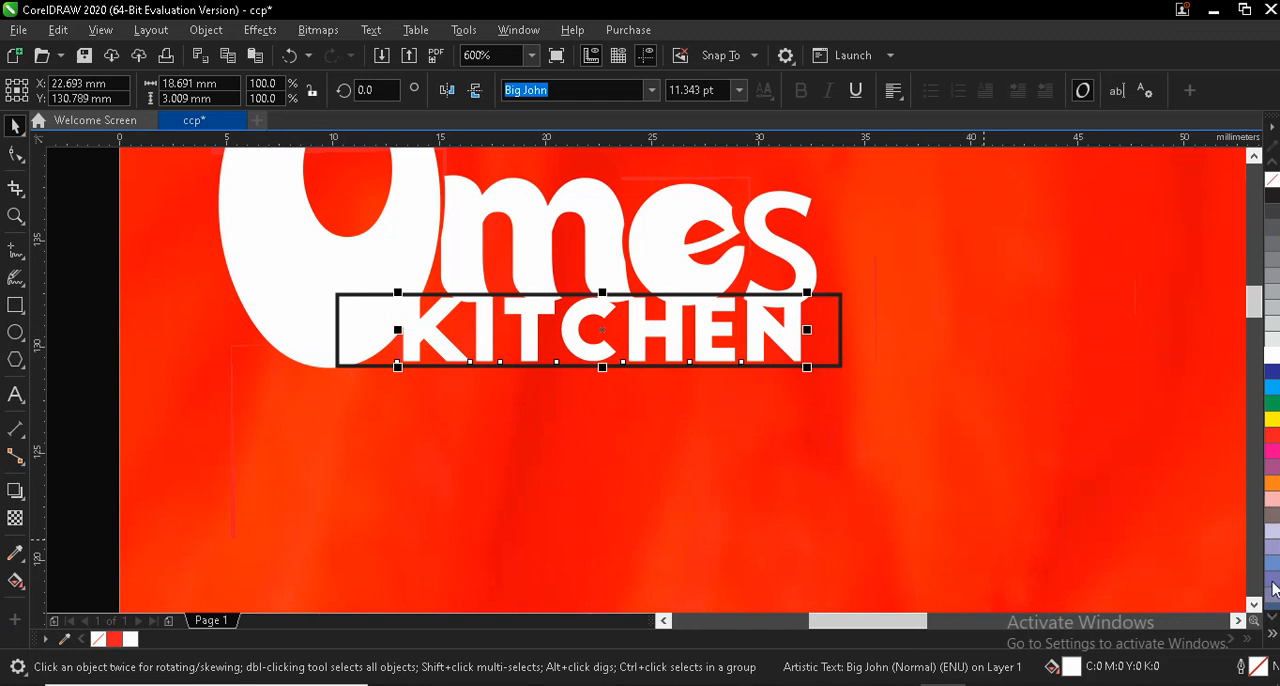
left_click(1273, 634)
left_click(1254, 328)
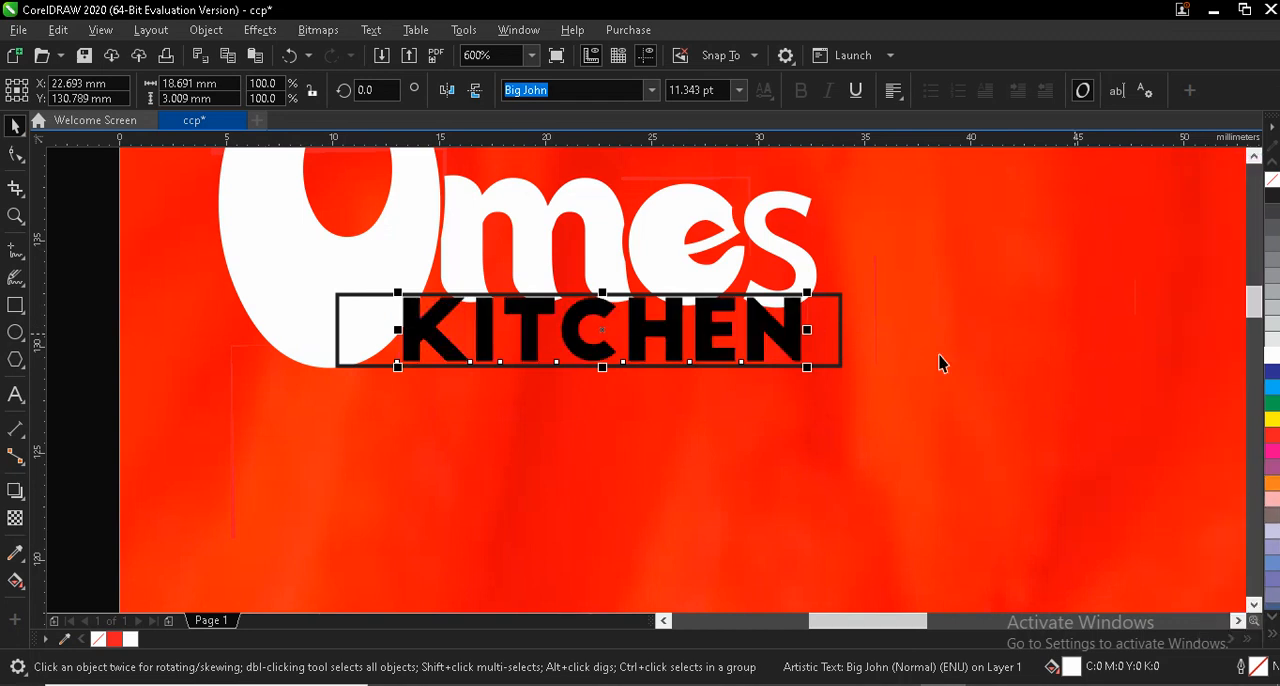
- Give the rectangle a white fill and white outline, and weld it to the "O"
left_click(791, 294)
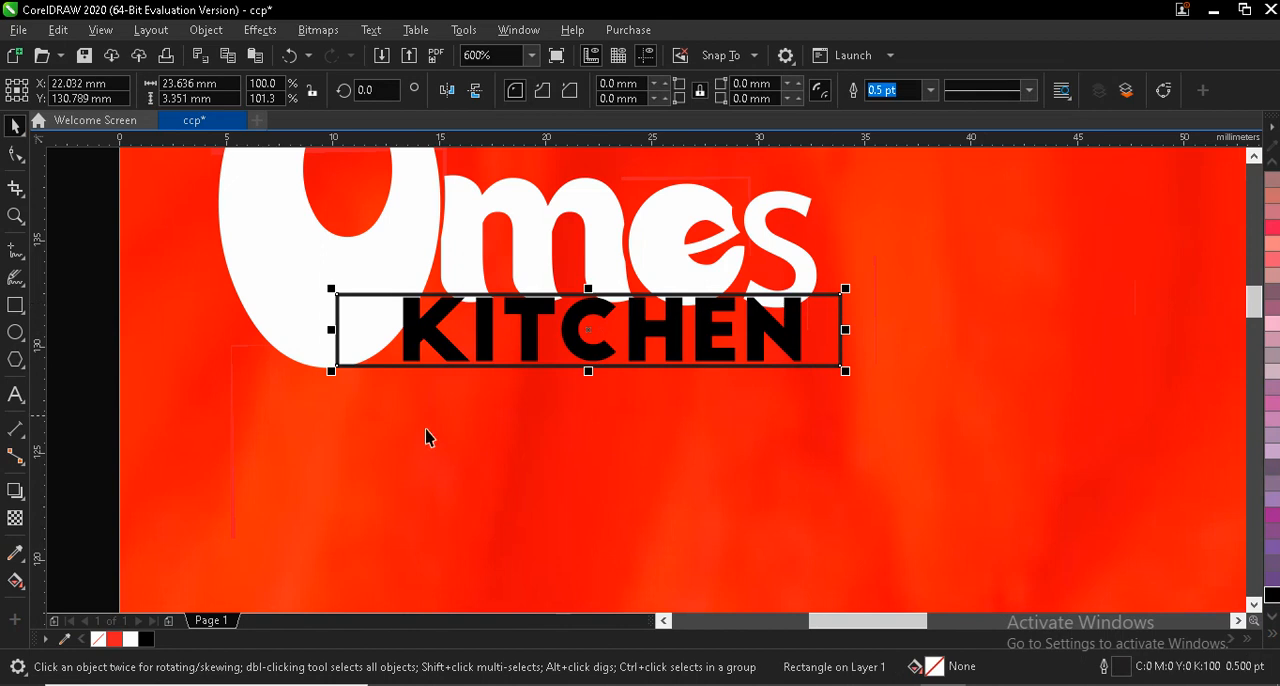
left_click(129, 640)
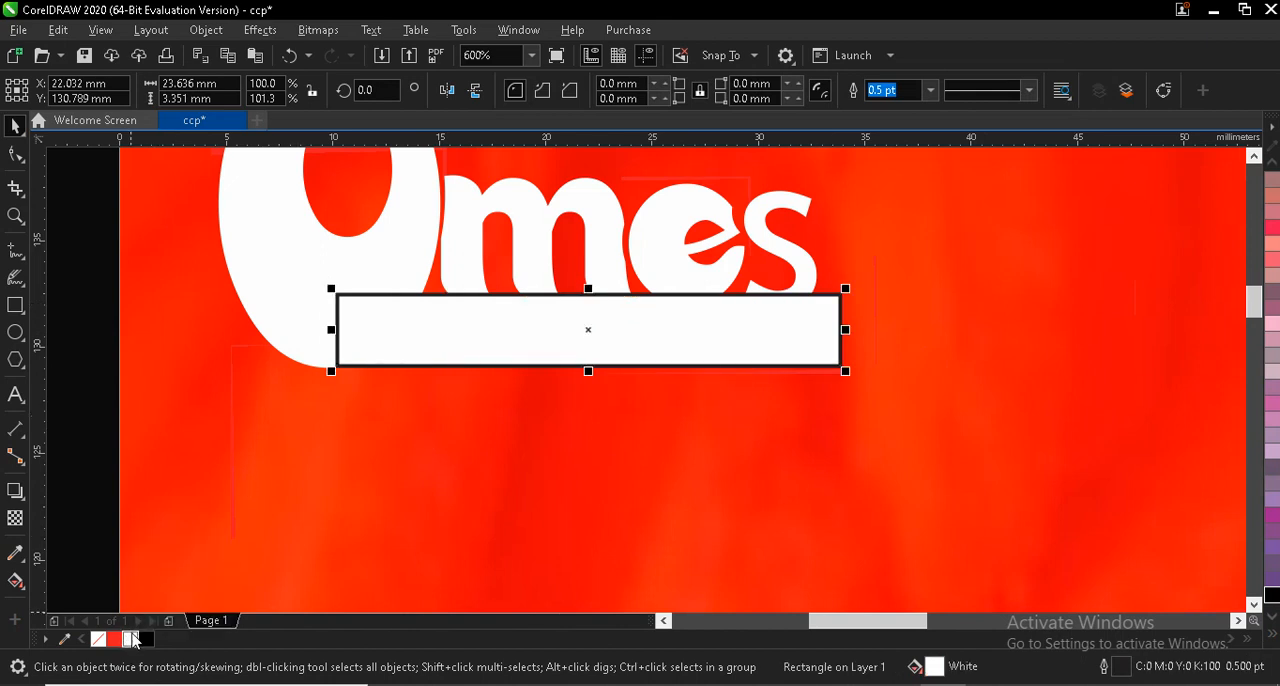
right_click(129, 640)
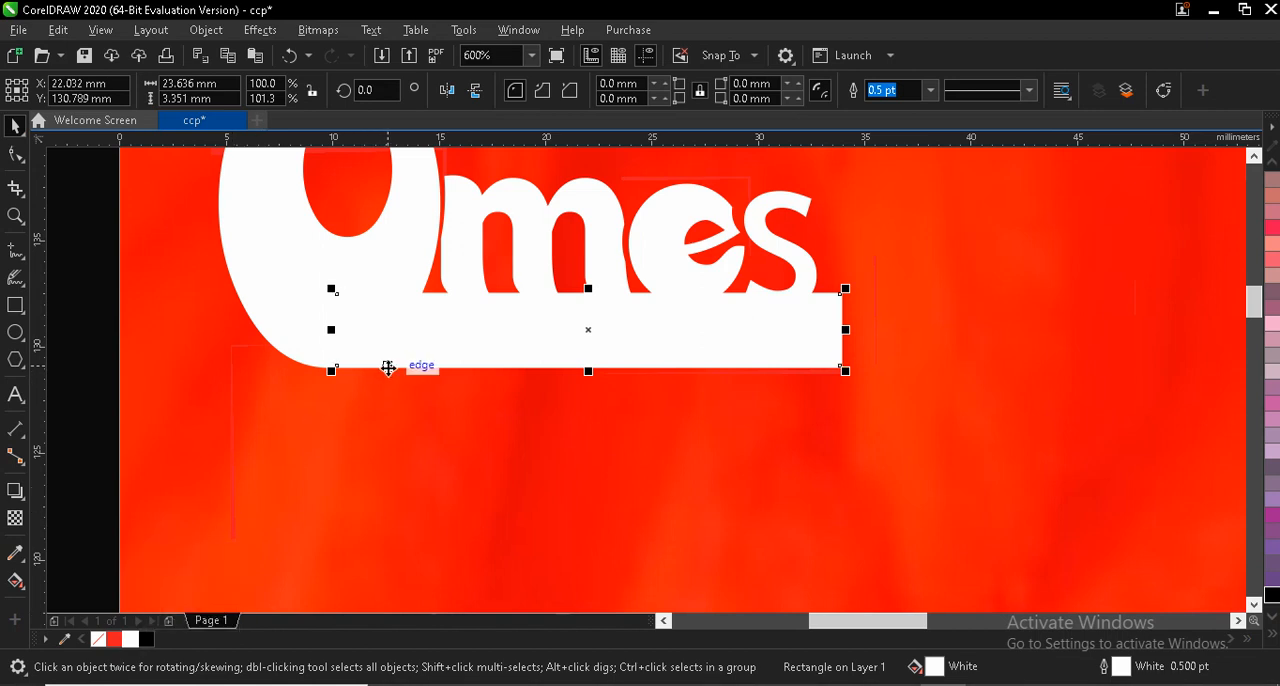
left_click(302, 246, "shift")
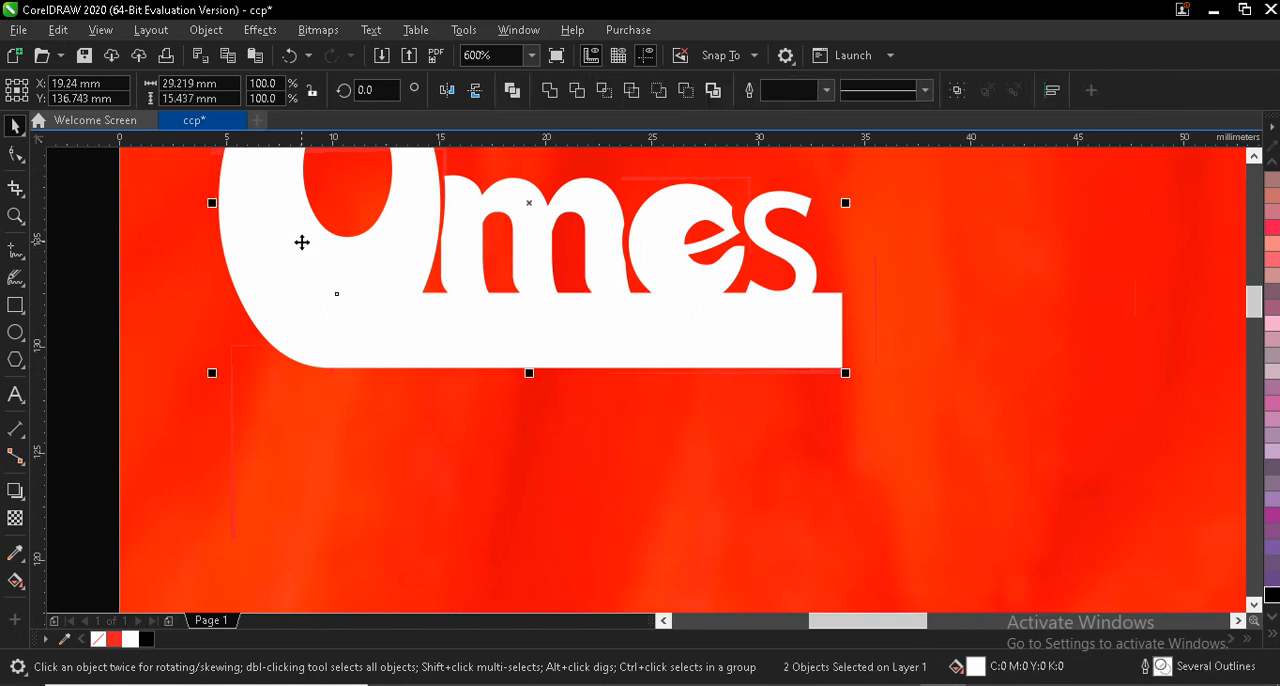
left_click(550, 91)
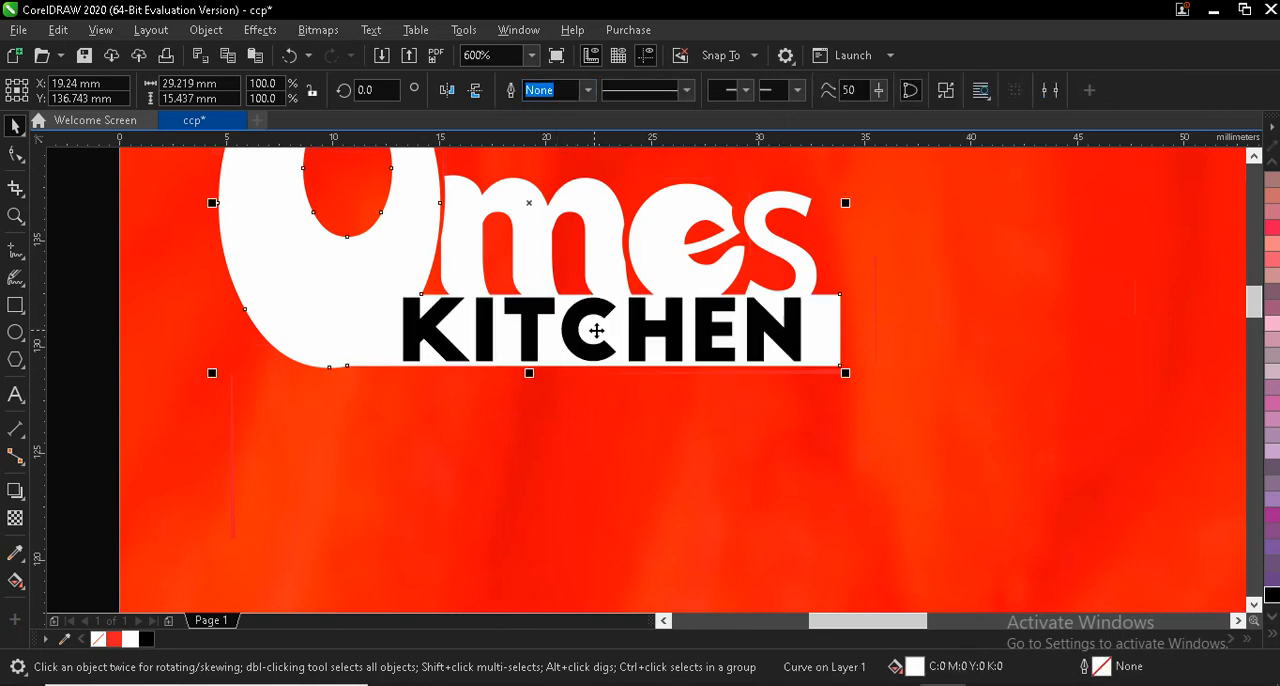
- Trim the "KITCHEN" lettering out of the welded white shape and delete the leftover black text
left_click(637, 331)
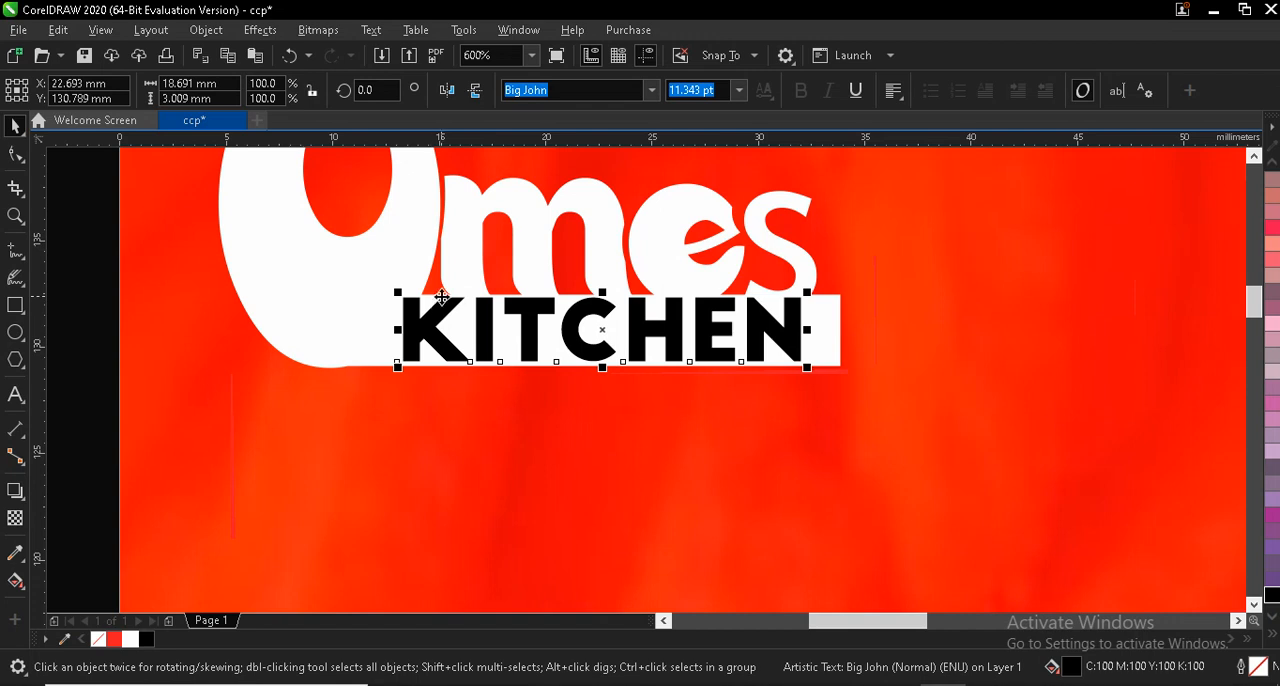
left_click(335, 284, "shift")
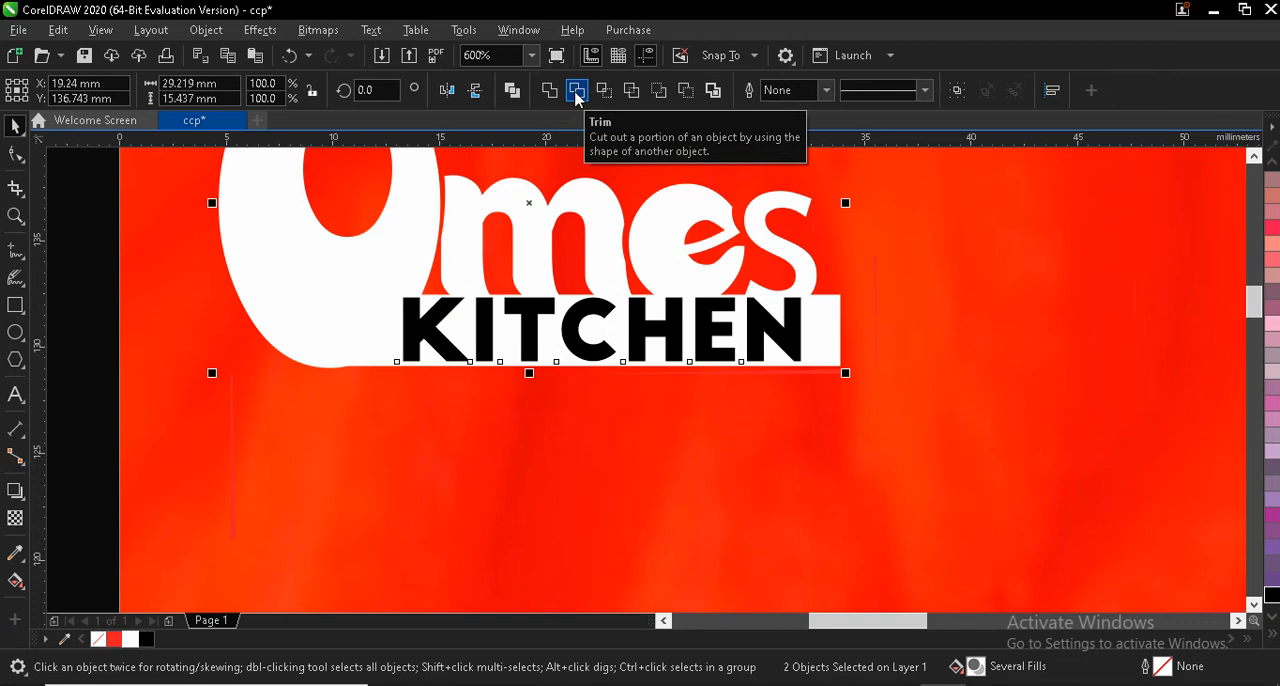
left_click(577, 92)
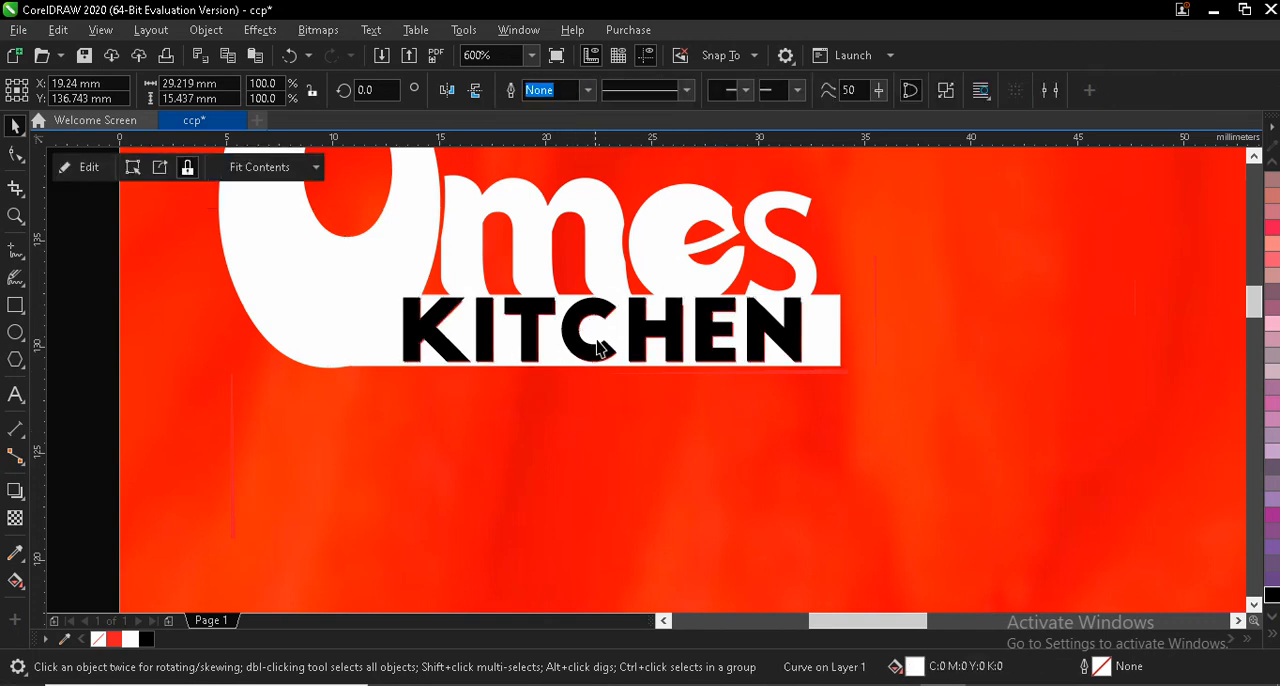
left_click_drag(598, 347, 670, 440)
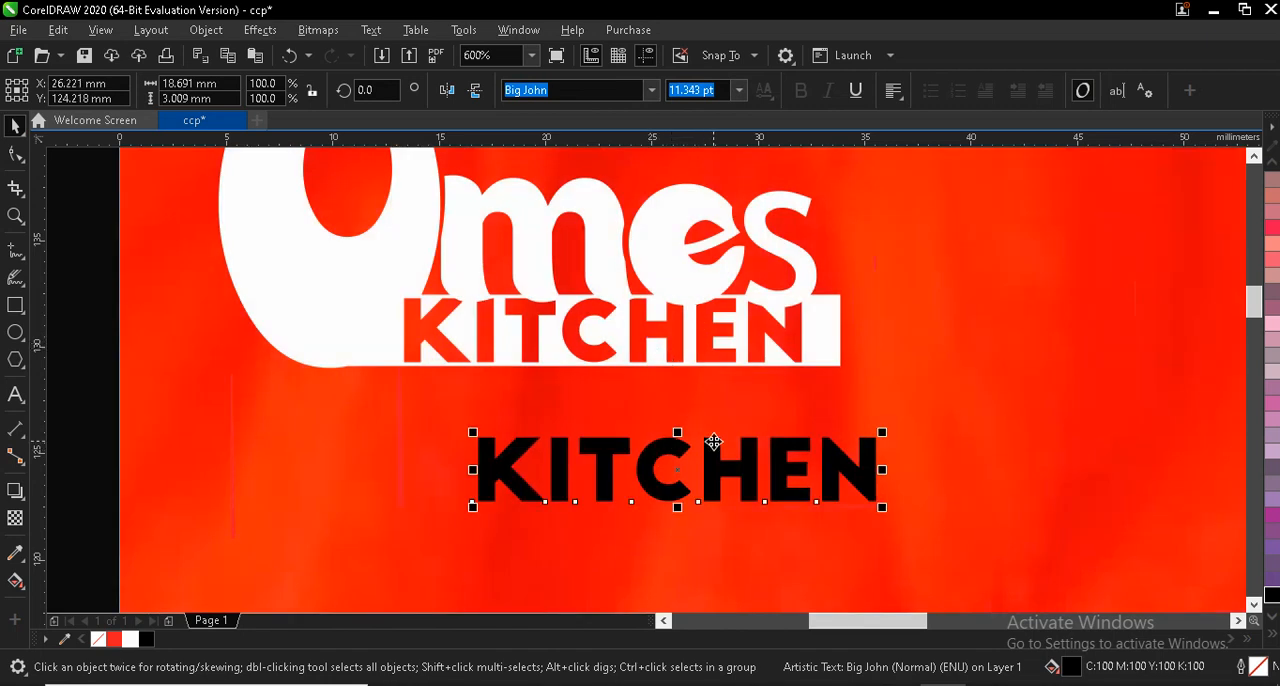
key("Delete")
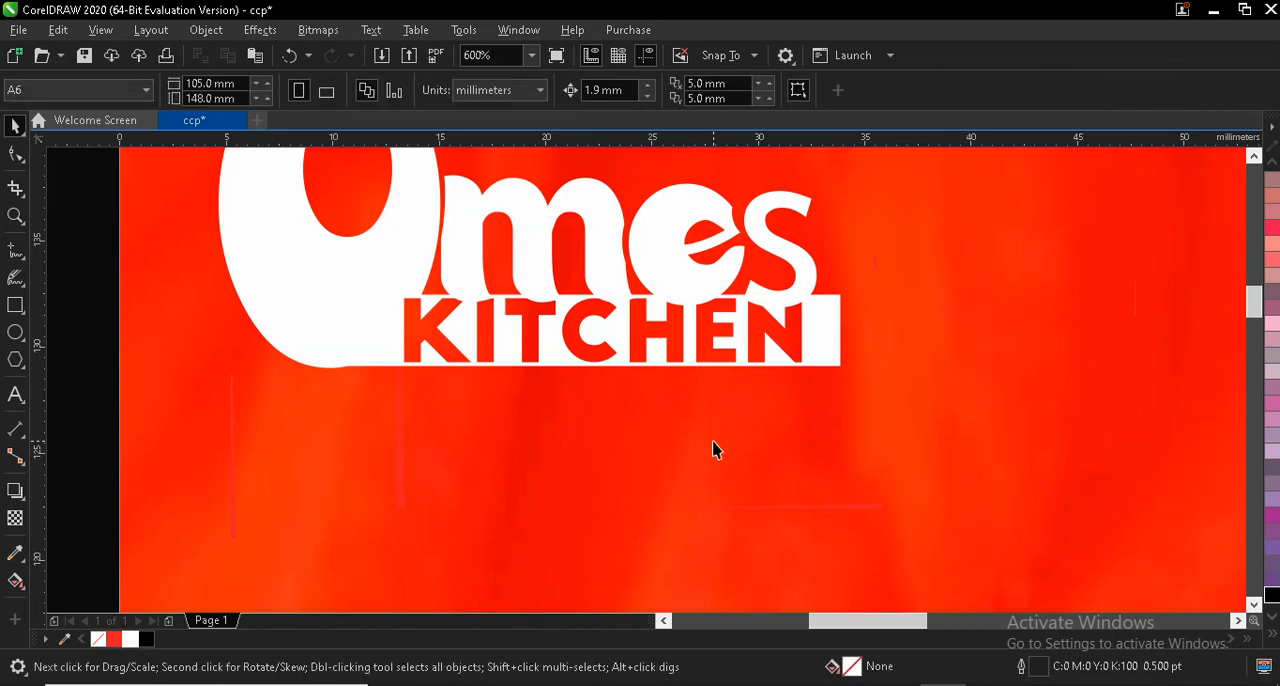
- Trim the welded white shape with the letters "s", "e" and "m" where they overlap its bar
left_click(803, 292)
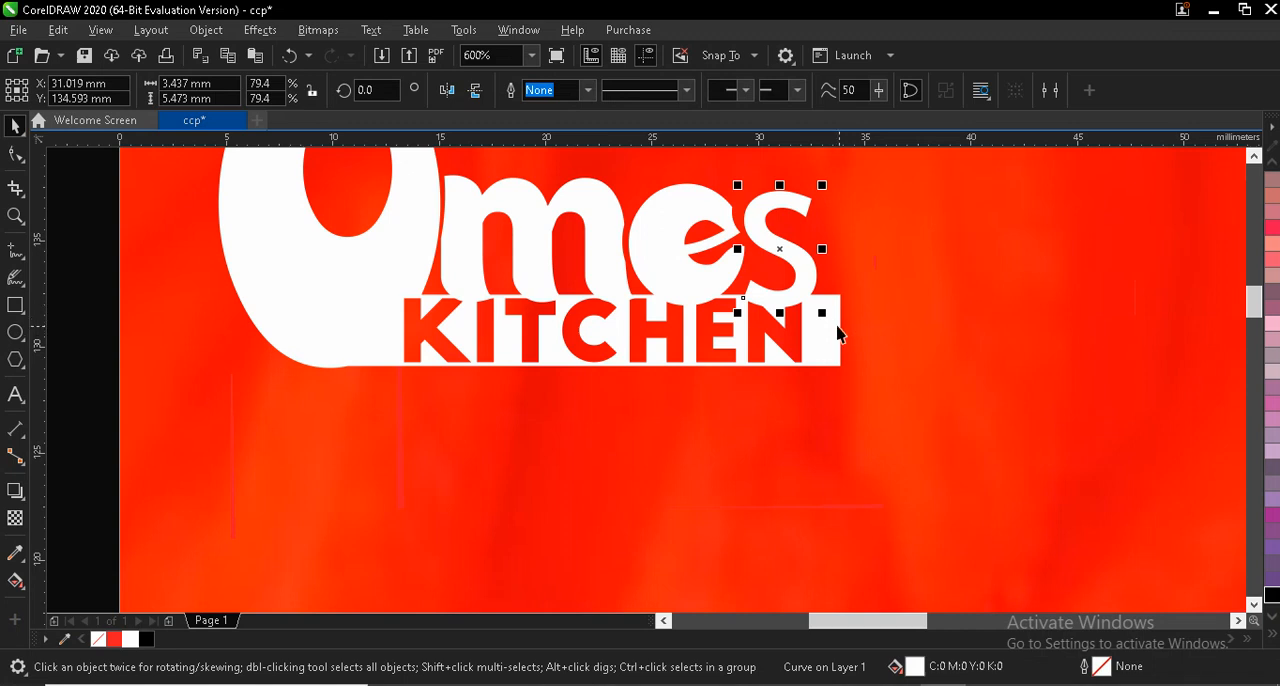
left_click(833, 326, "shift")
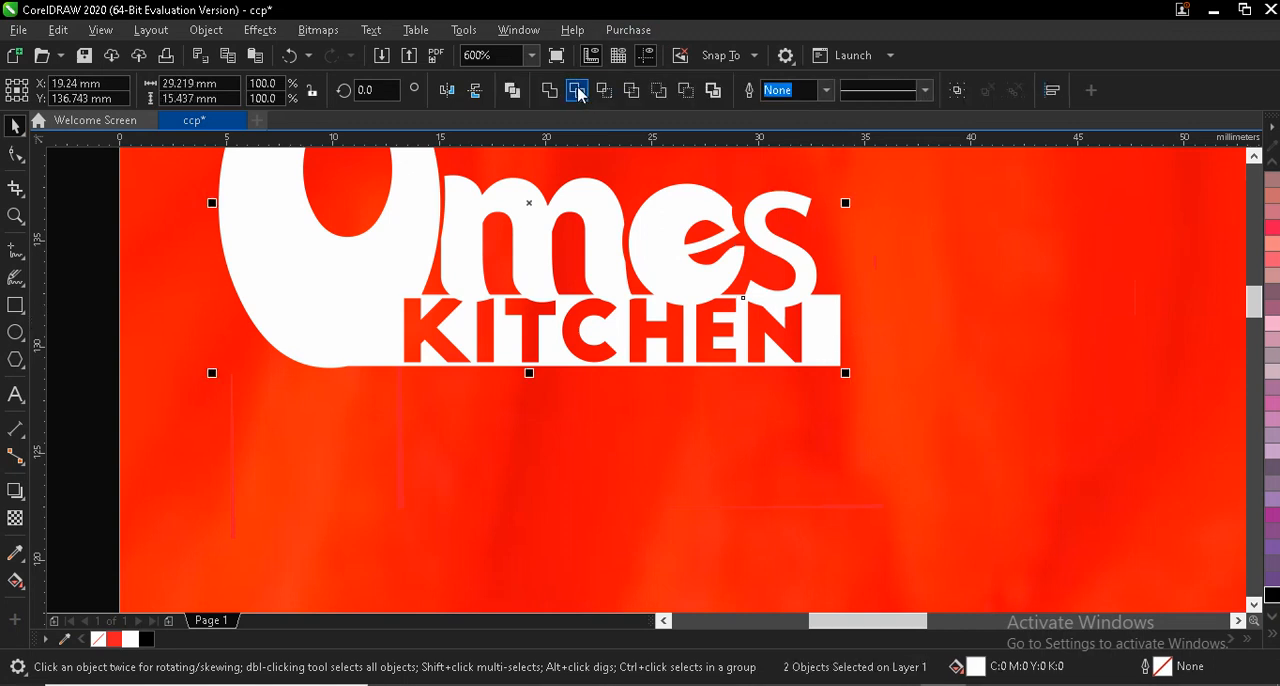
left_click(710, 232)
left_click(581, 96)
left_click(540, 240)
left_click(580, 92)
left_click(310, 378)
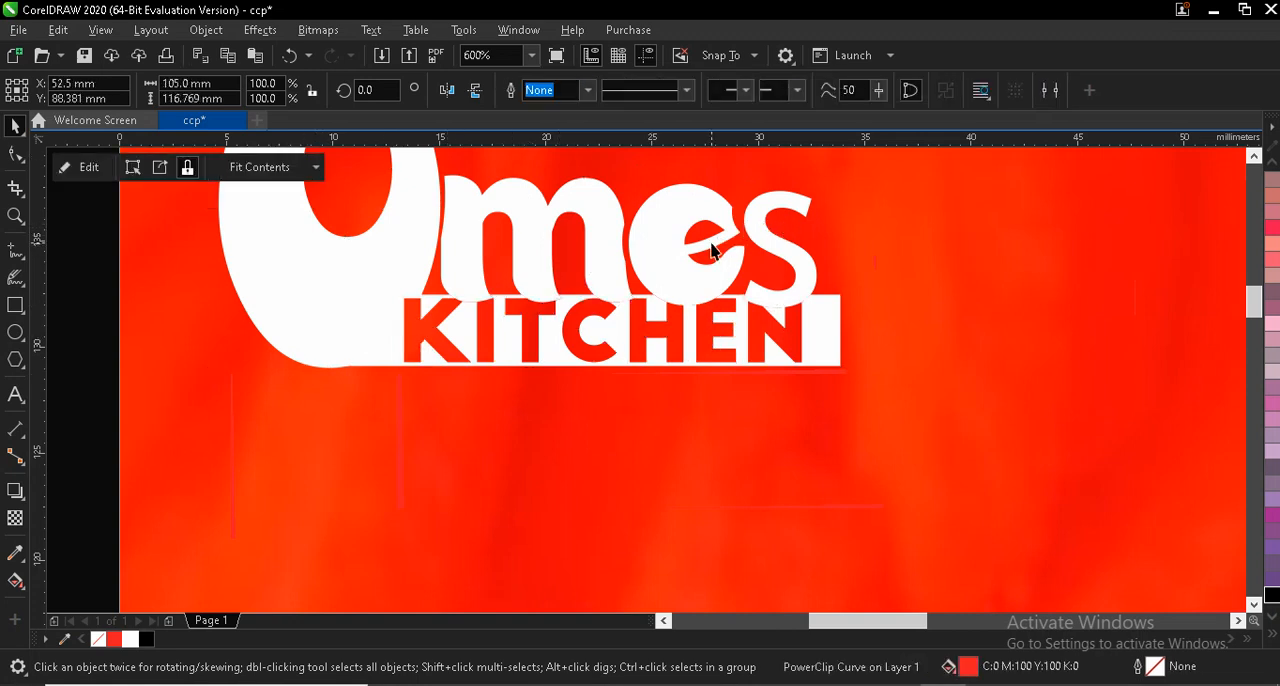
- Shift the letters "s", "e" and "m" slightly upward to open a thin gap above the "KITCHEN" bar
scroll(712, 250, "up", 2)
left_click(828, 236)
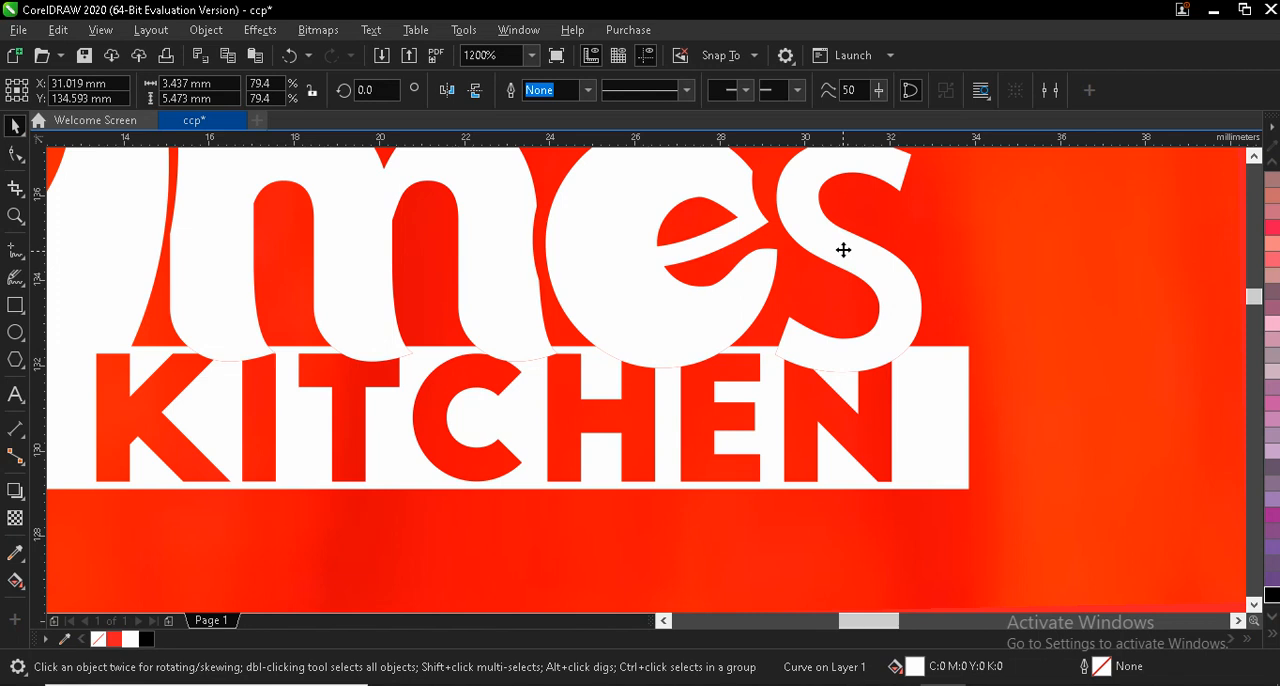
mouse_move(843, 254)
left_mouse_down()
mouse_move(856, 256)
mouse_move(847, 246)
left_mouse_up()
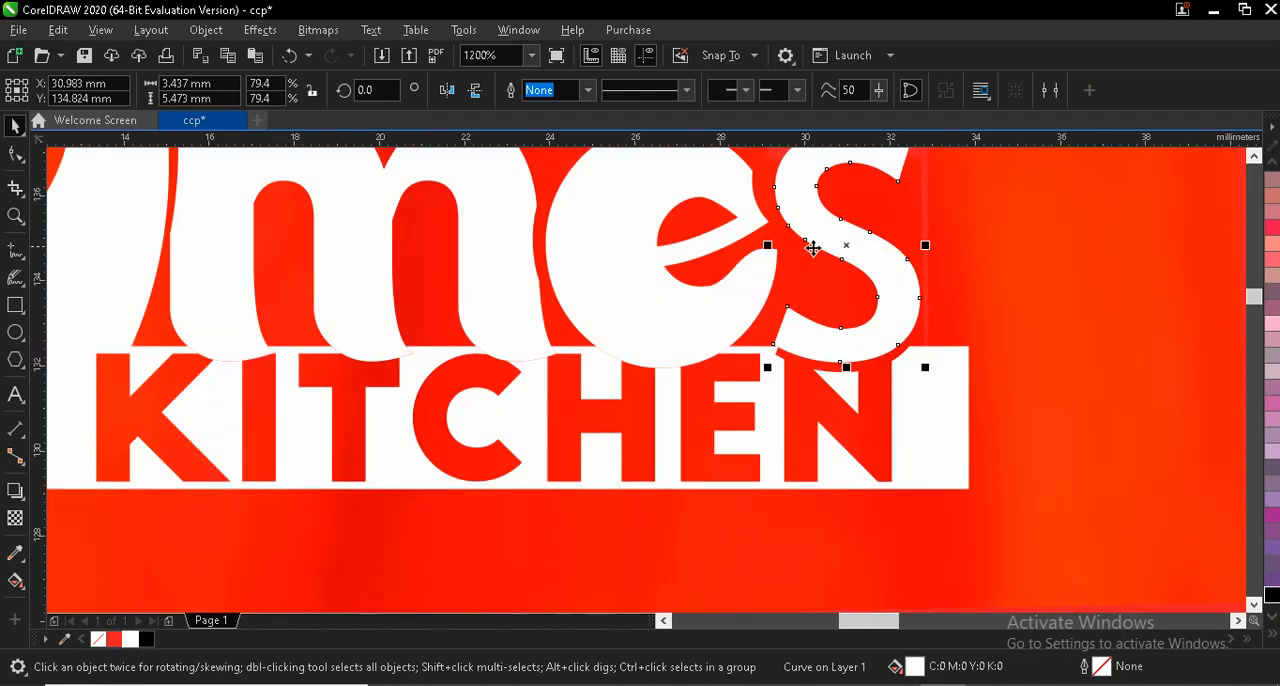
left_click_drag(643, 288, 647, 279)
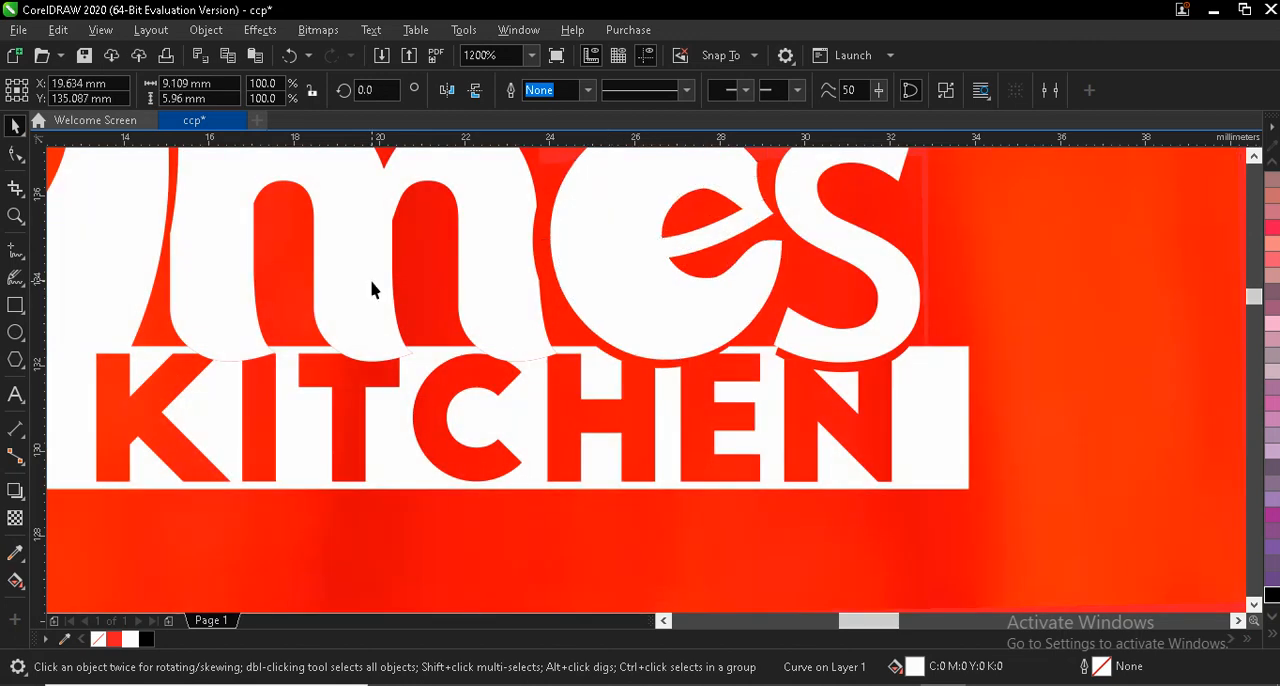
left_click_drag(372, 289, 373, 274)
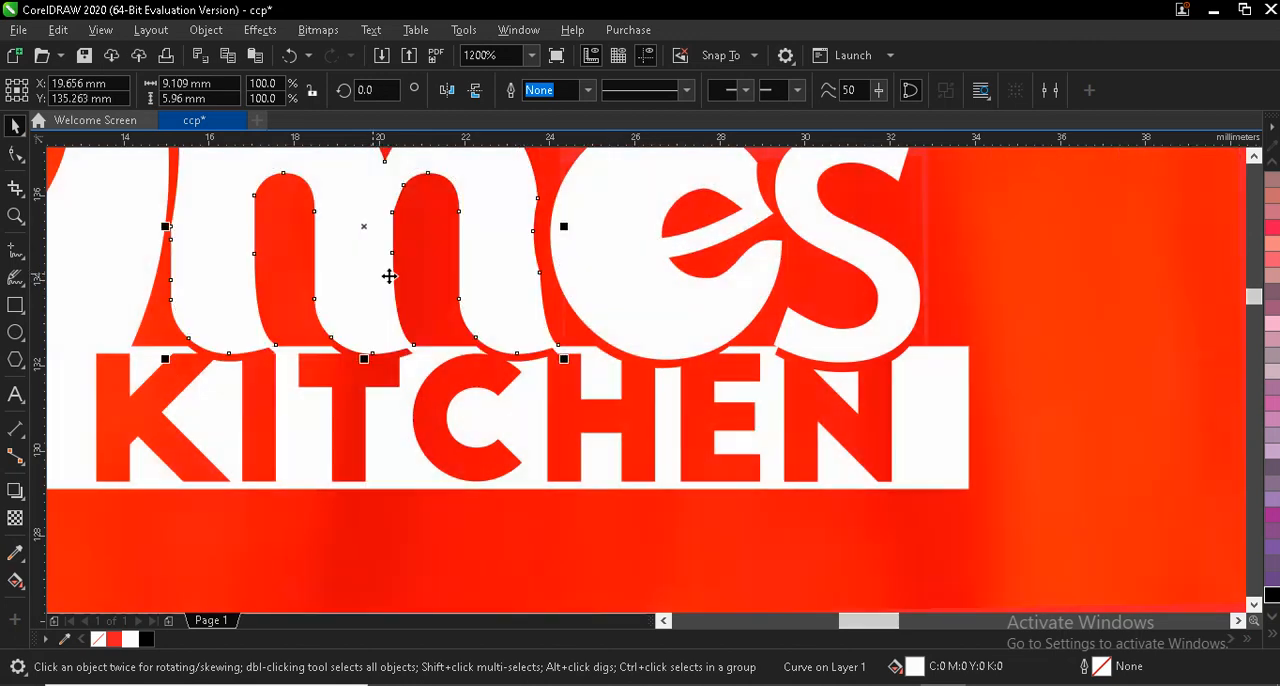
scroll(597, 322, "down", 1)
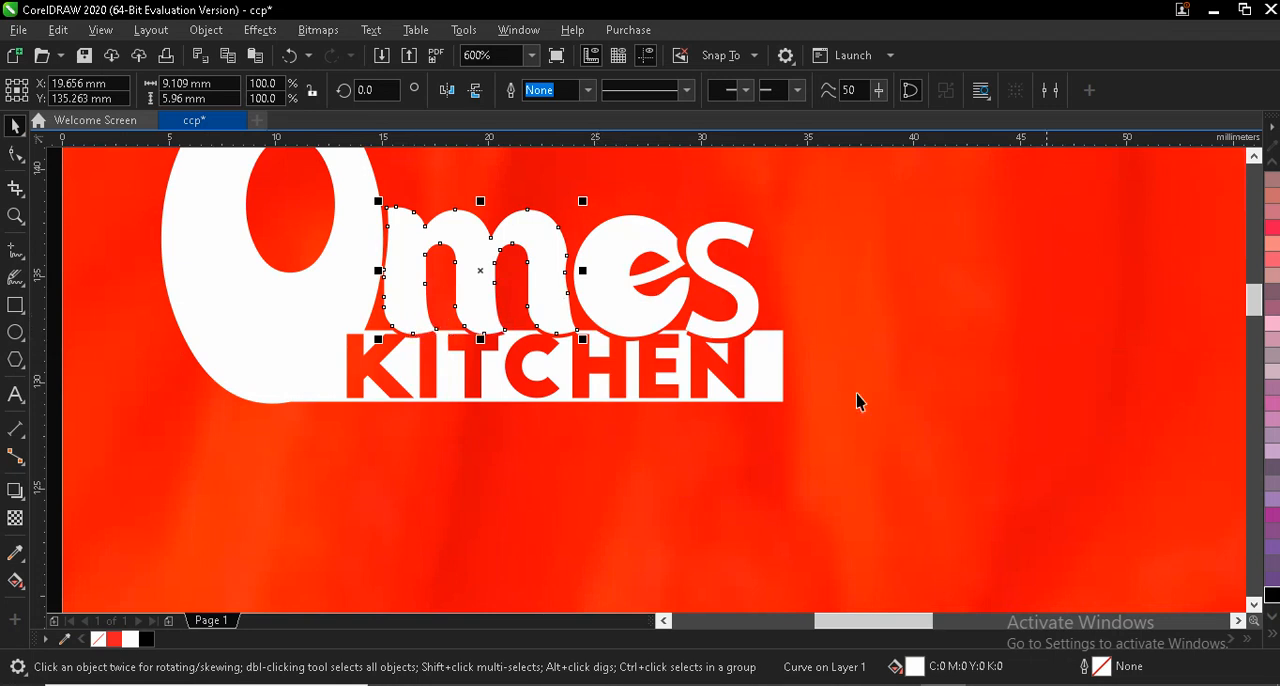
- Place the apostrophe above and between "e" and "s", and scale it down to about 1.1 × 2.3 mm
left_click(1254, 156)
left_click(1254, 156)
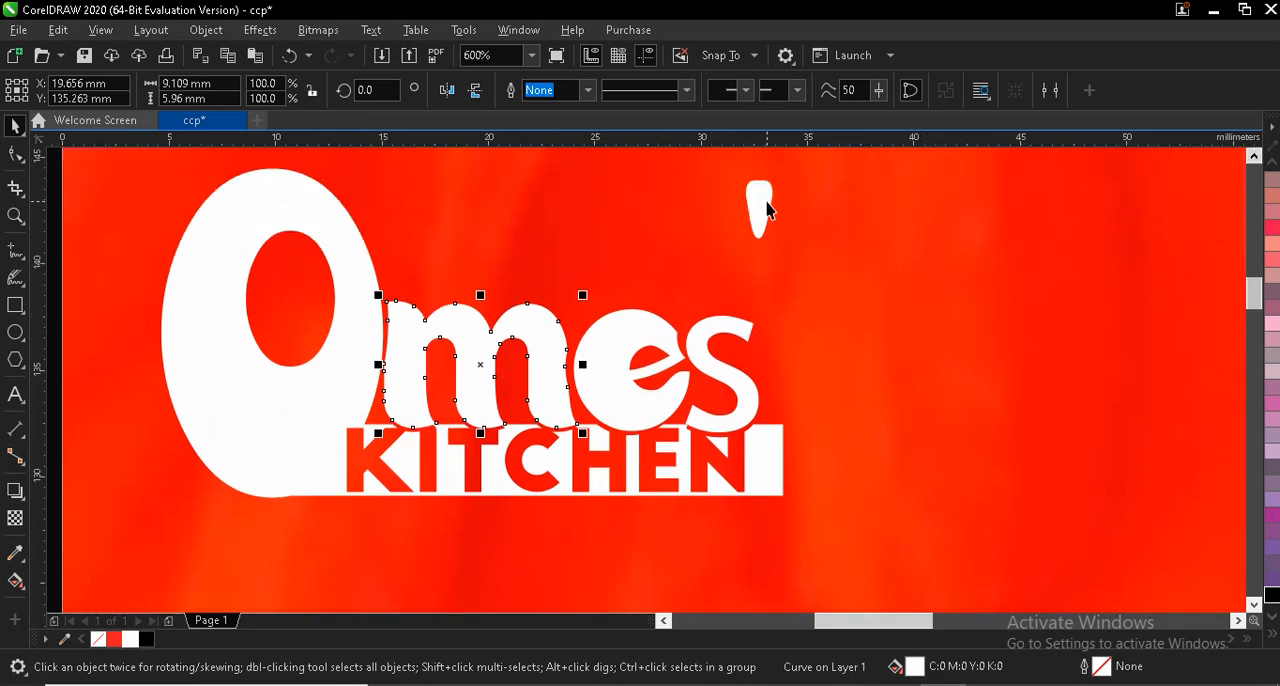
left_click_drag(766, 202, 692, 258)
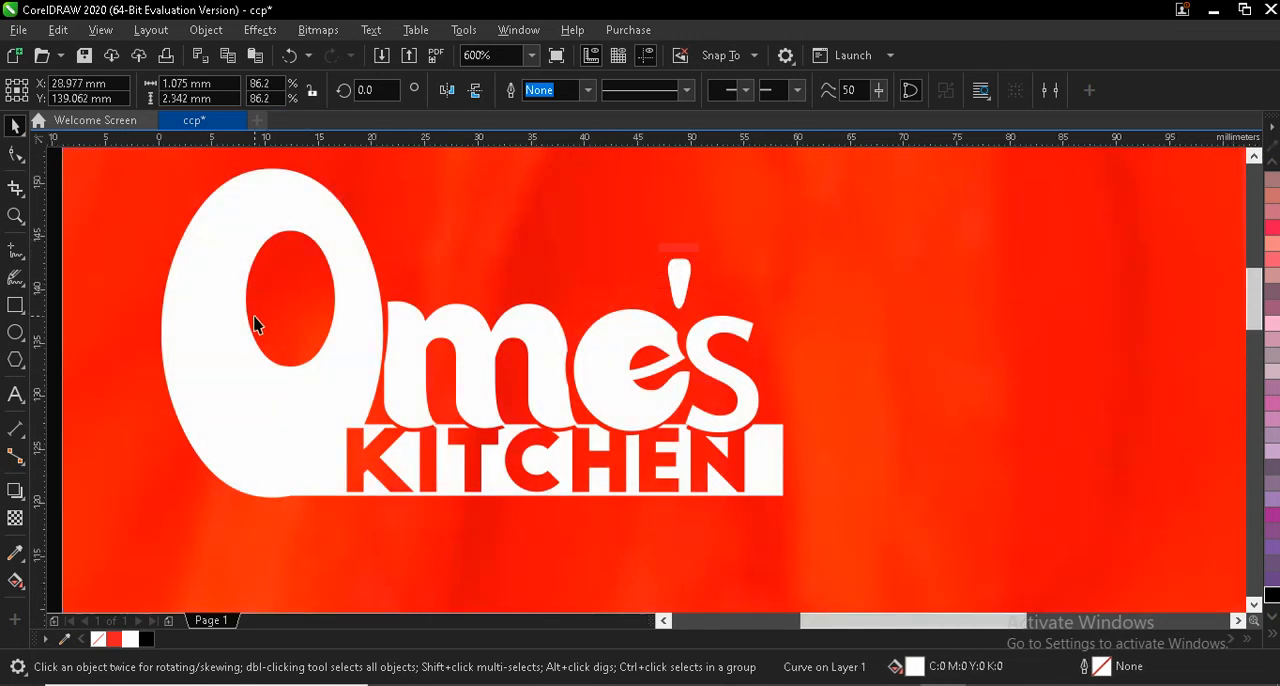
- Move the chef-hat image up beside the logo and outline-trace it as line art with detail 78
scroll(257, 323, "down", 1)
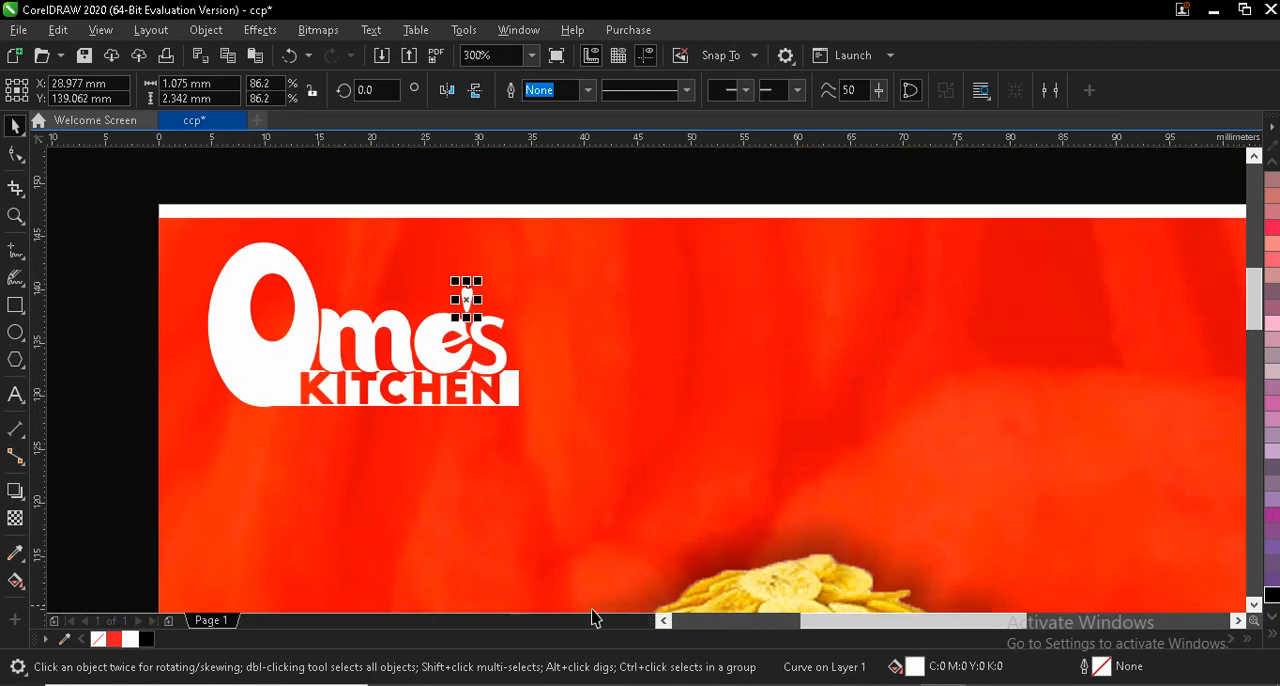
left_click(663, 621)
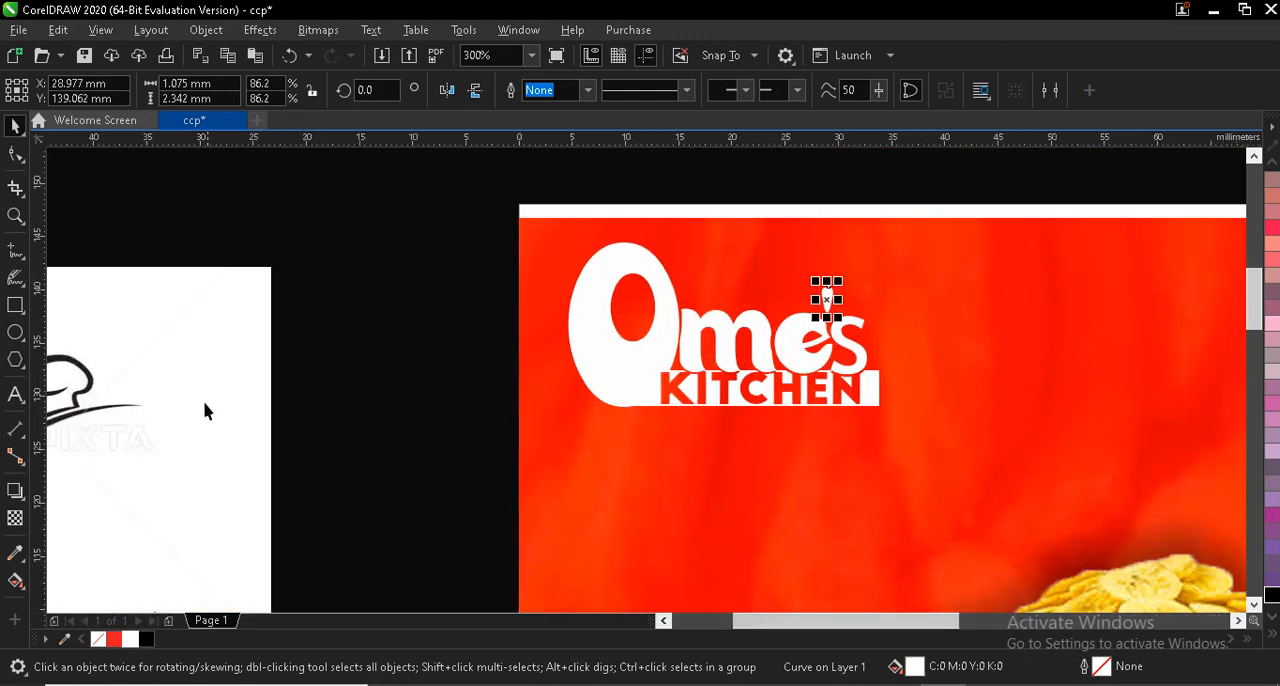
left_click_drag(205, 411, 502, 305)
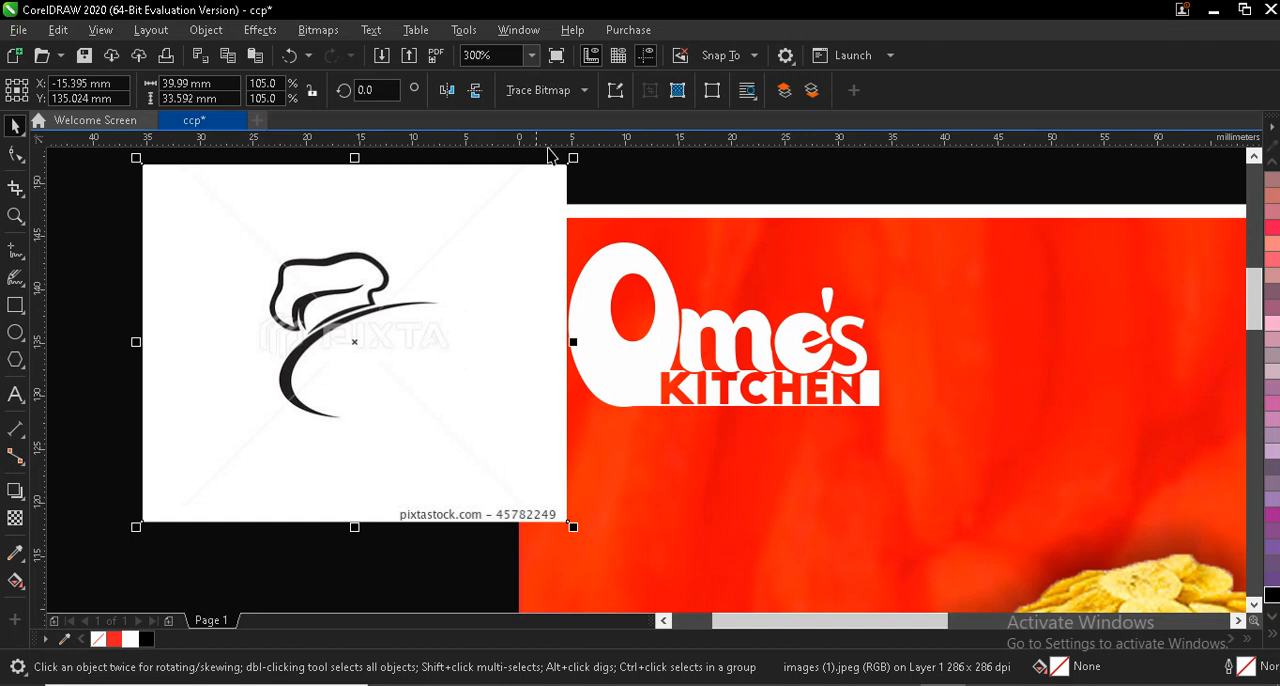
left_click(585, 96)
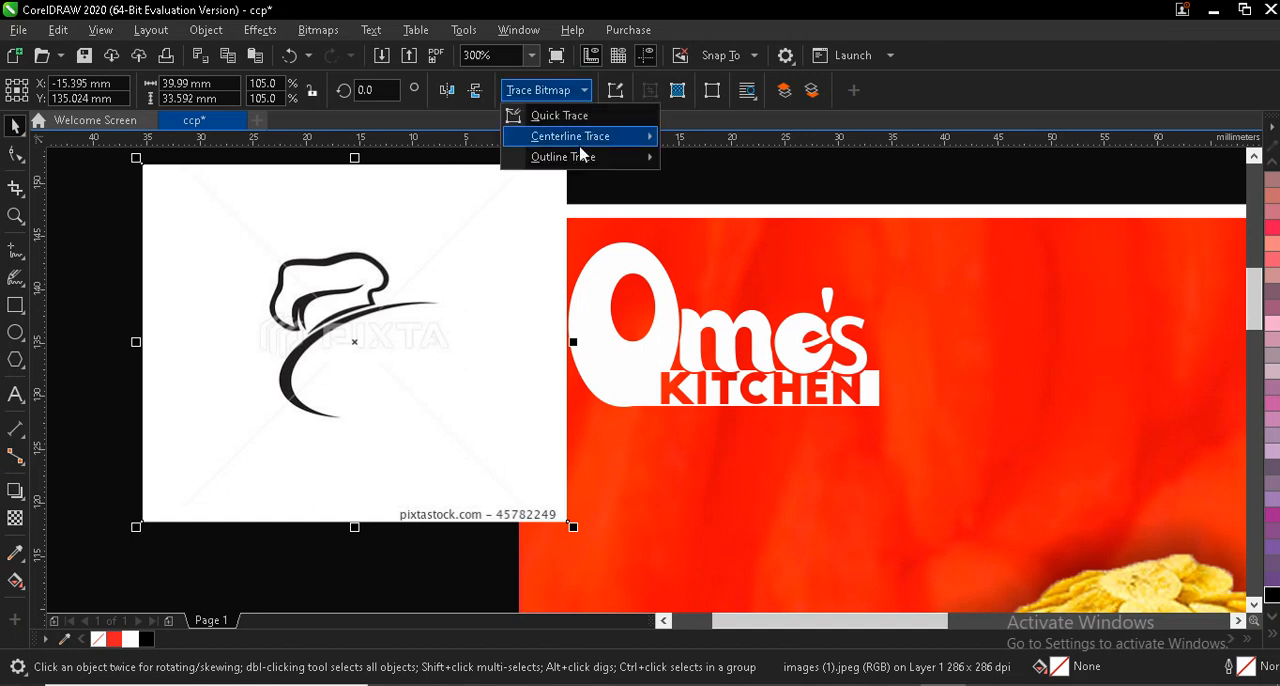
mouse_move(586, 157)
left_click(713, 160)
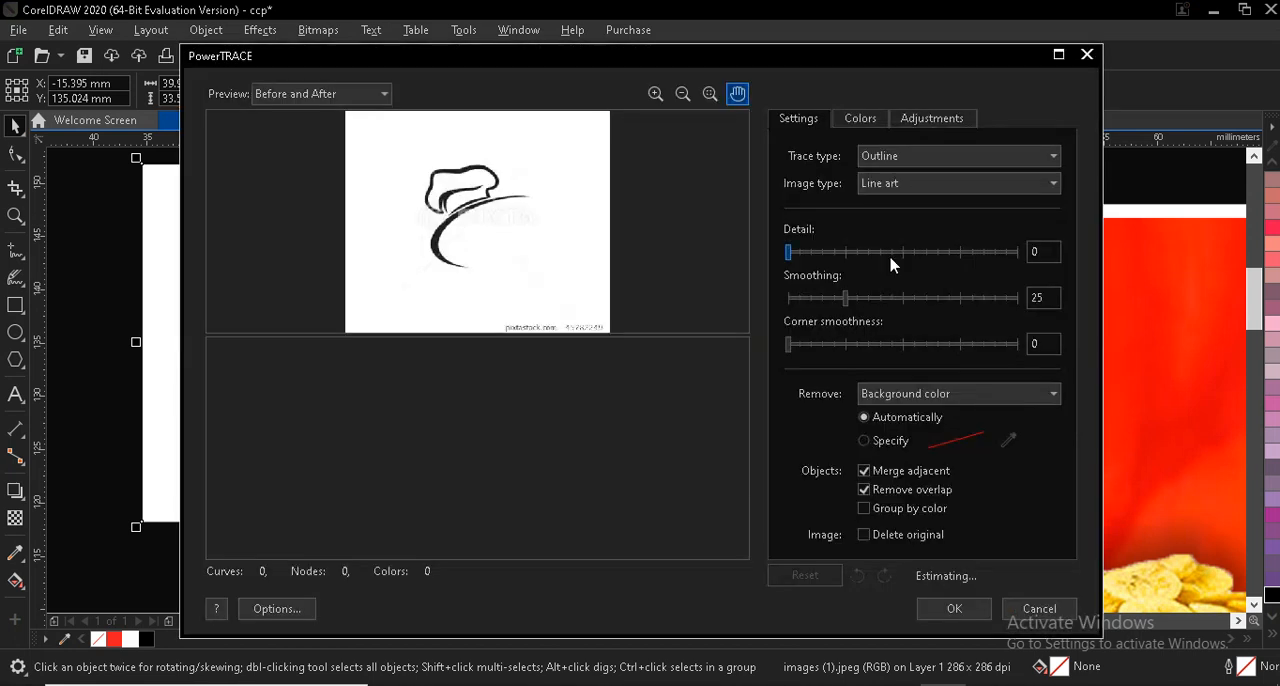
left_click(889, 252)
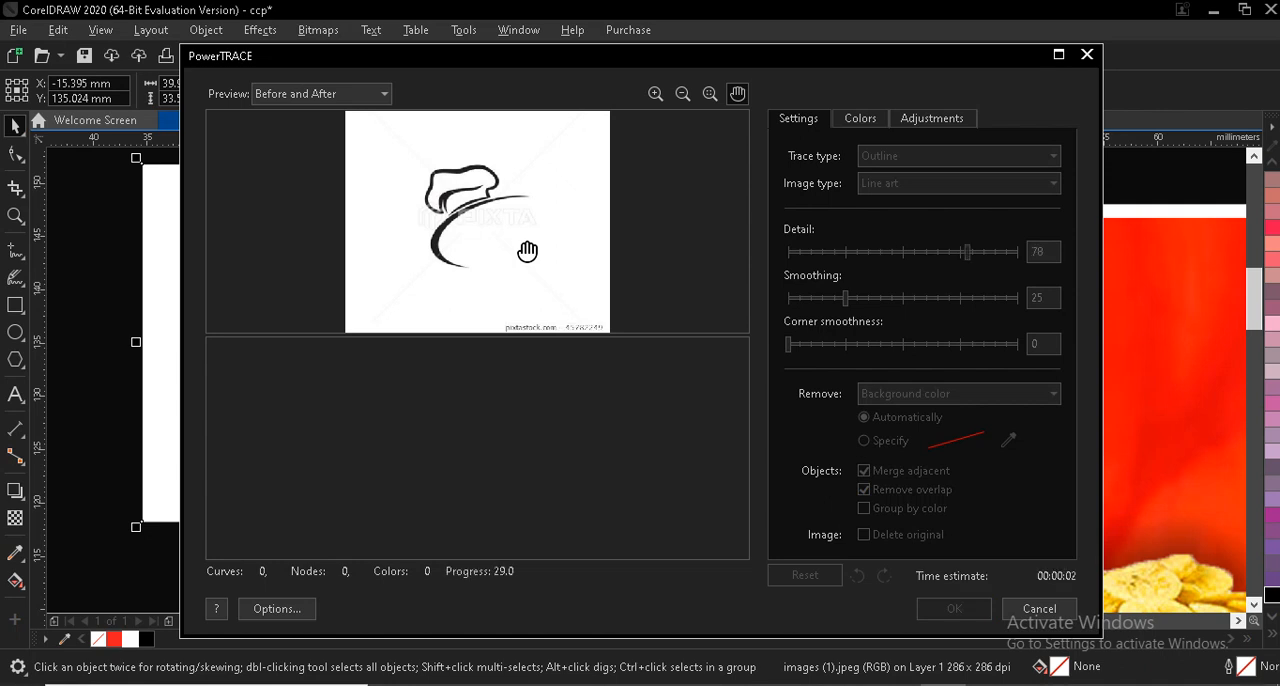
key("Return")
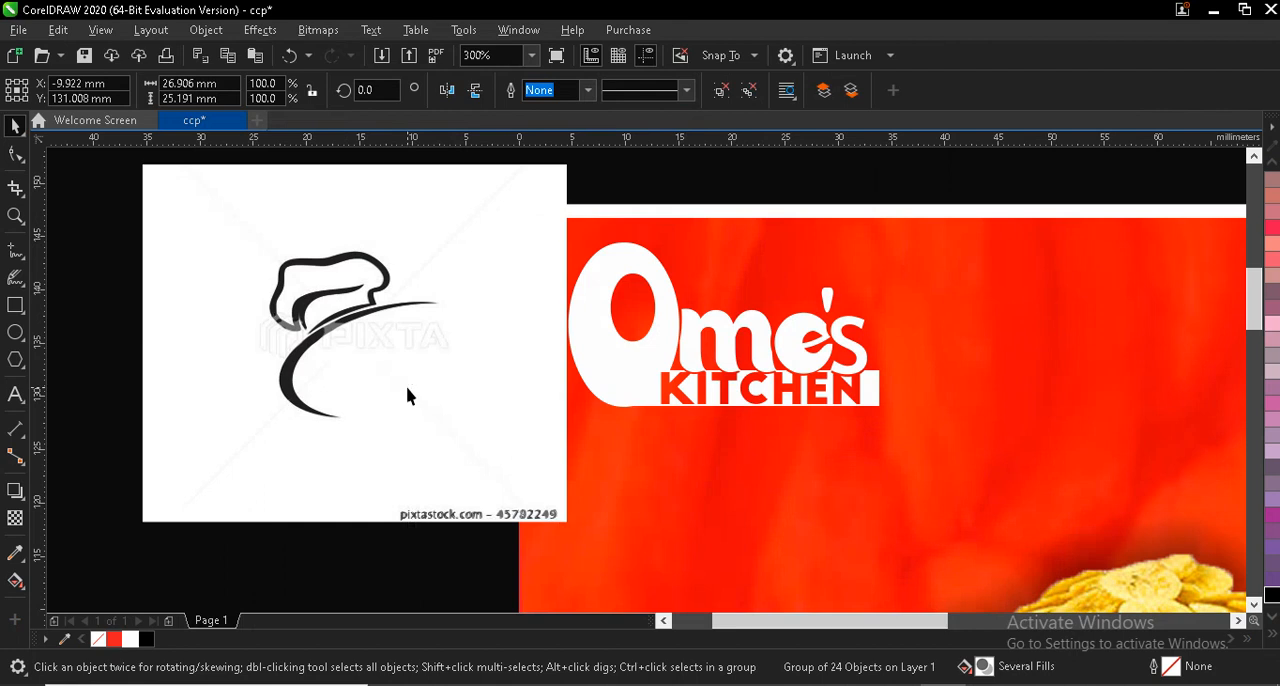
- Move the traced chef-hat group off the source image, fill it white, and delete the original bitmap
left_click(414, 356)
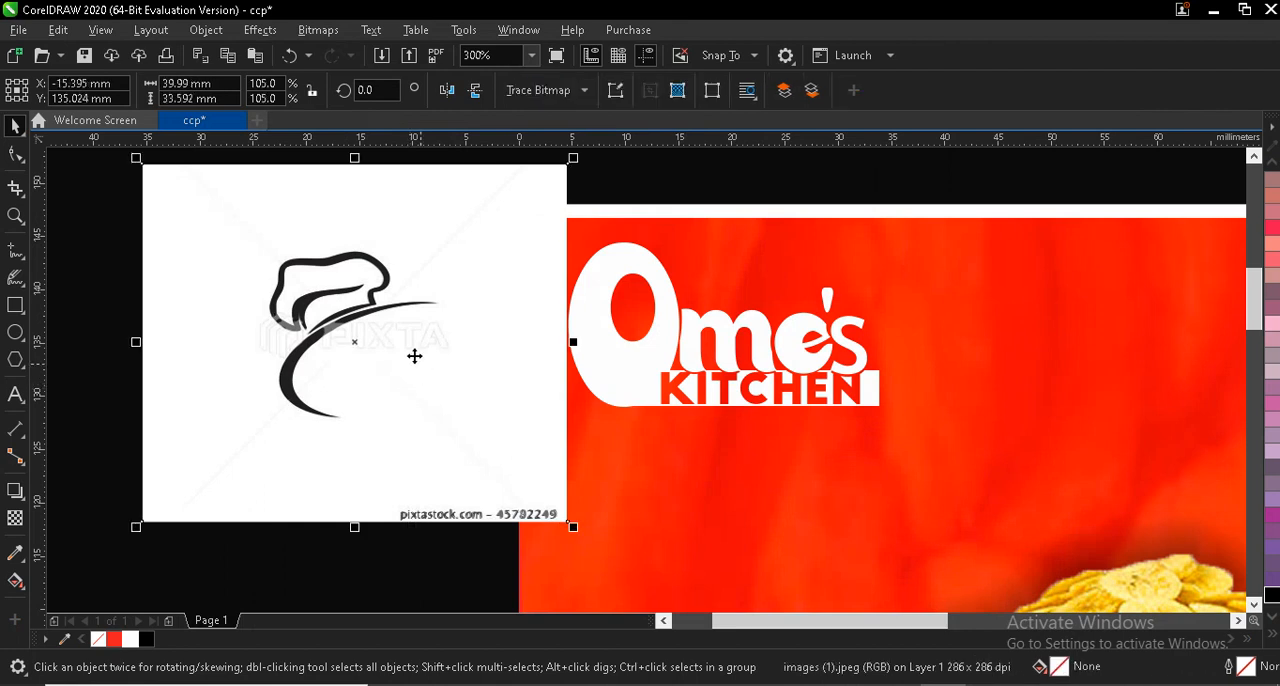
left_click(347, 311)
mouse_move(411, 383)
left_mouse_down()
mouse_move(1150, 375)
mouse_move(1075, 352)
mouse_move(1031, 298)
left_mouse_up()
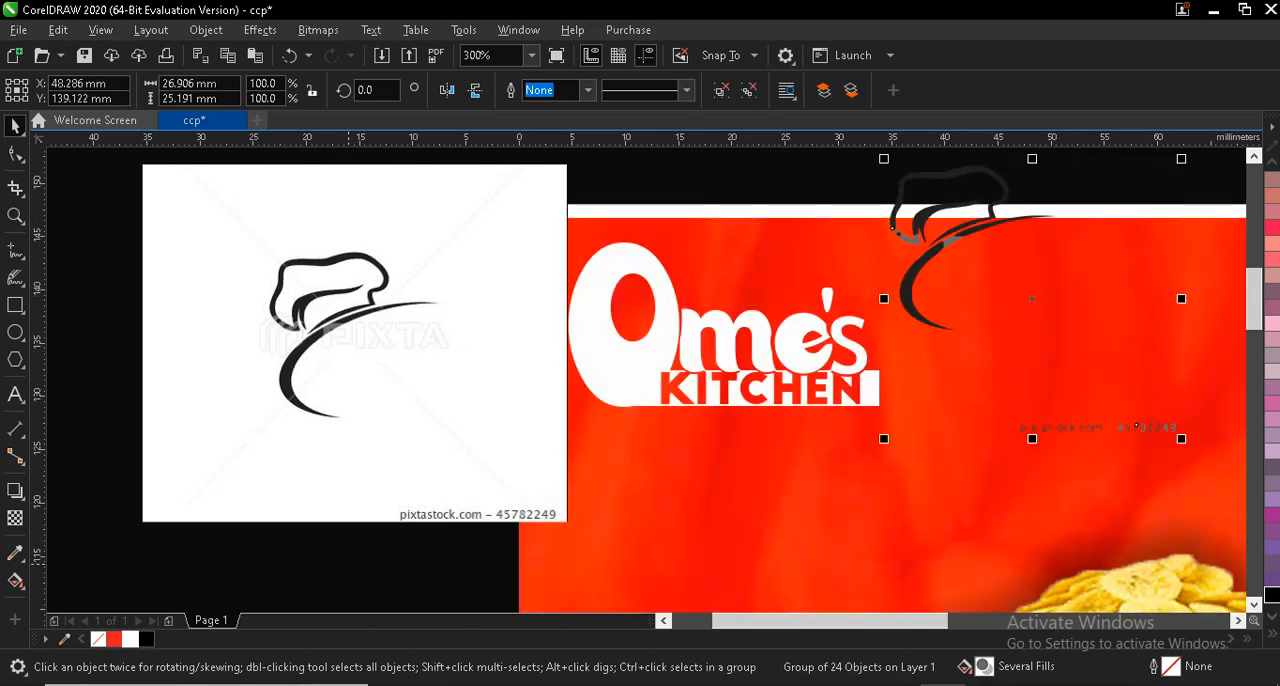
left_click(130, 639)
left_click(337, 363)
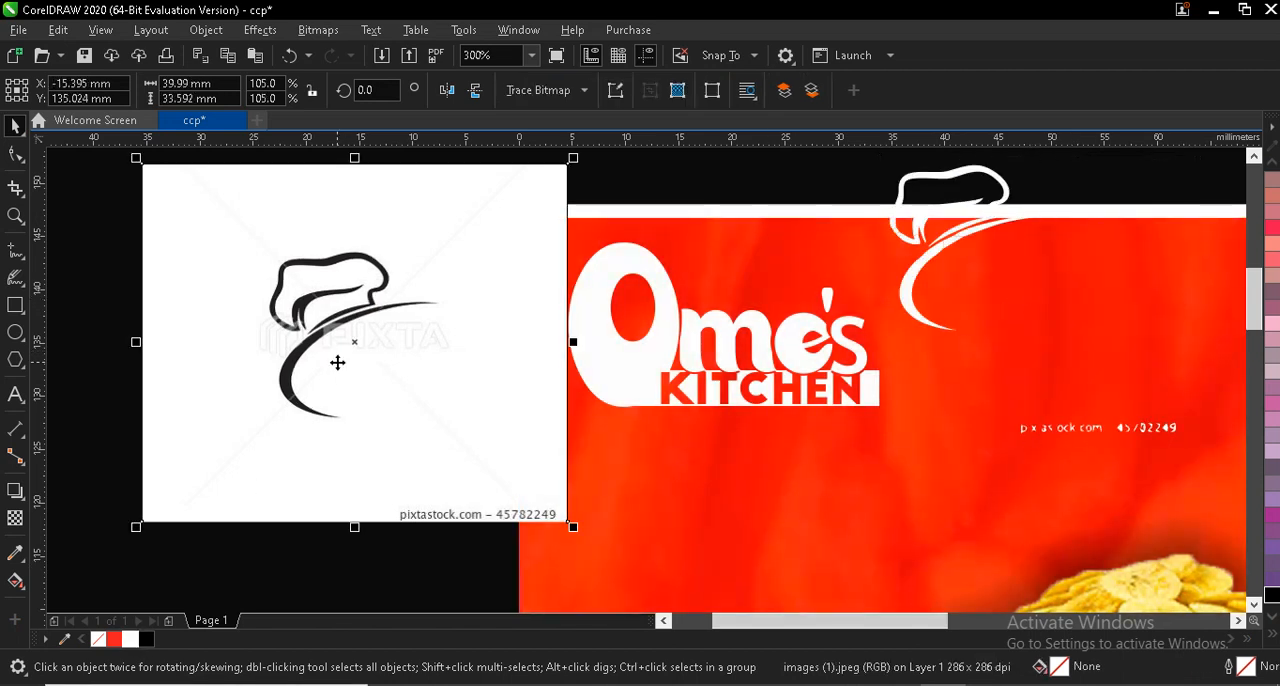
key("Delete")
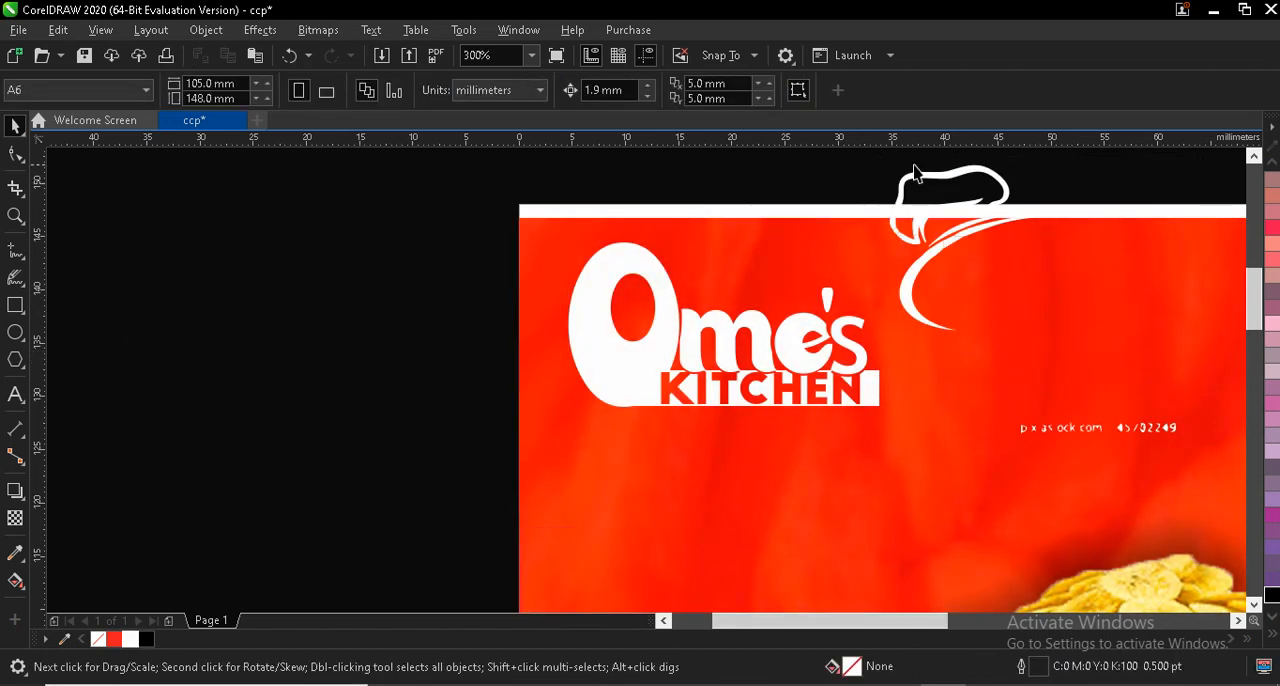
- Move the traced chef-hat group off the page, ungroup it, and delete the stray watermark text beneath the hat
left_click_drag(924, 186, 240, 330)
left_click(721, 90)
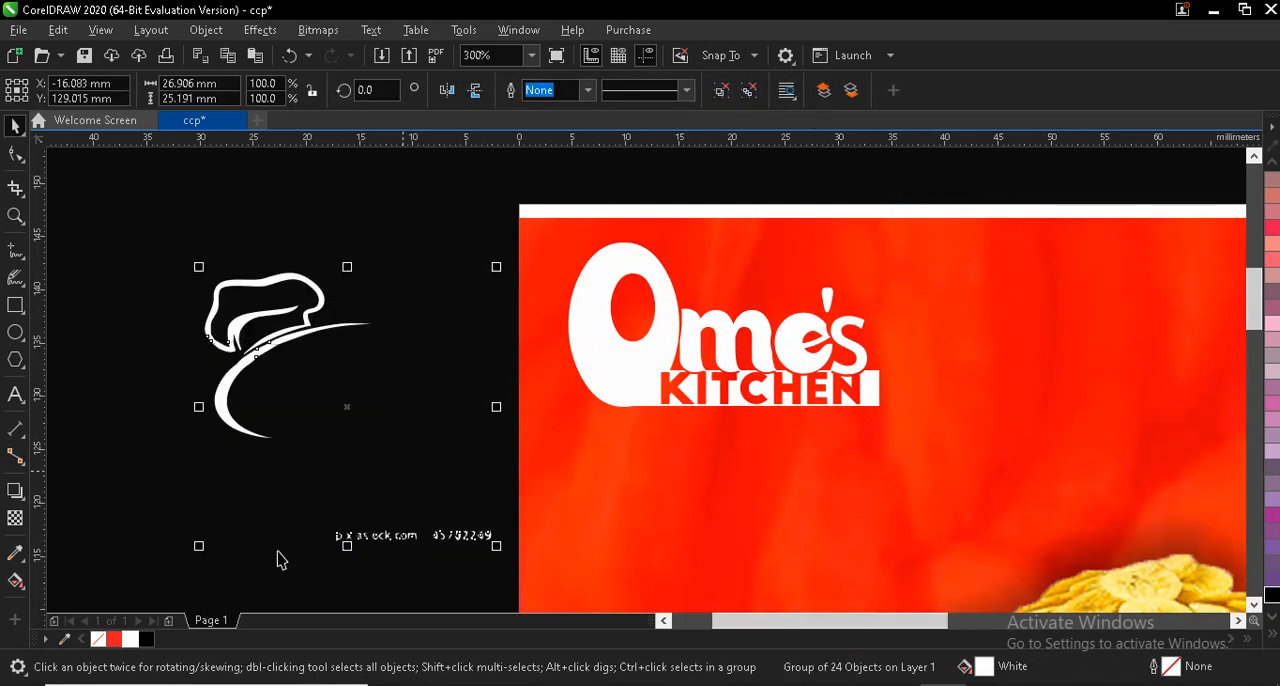
left_click_drag(296, 518, 537, 586)
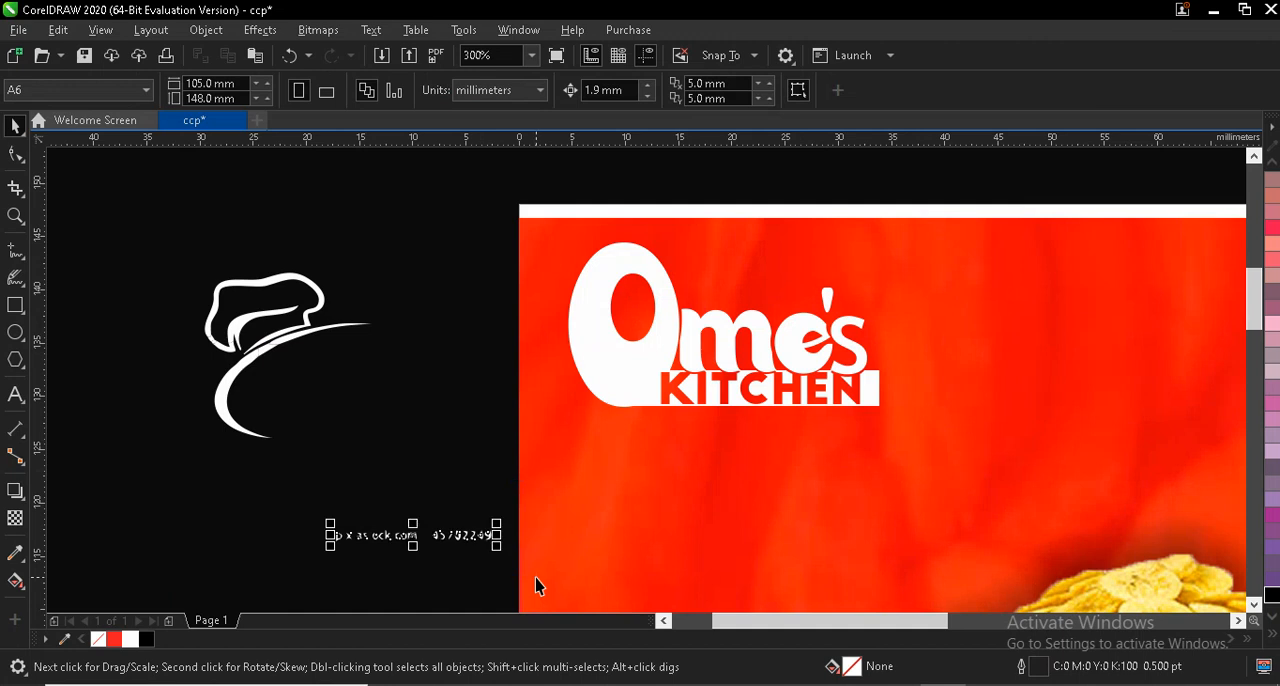
key("Delete")
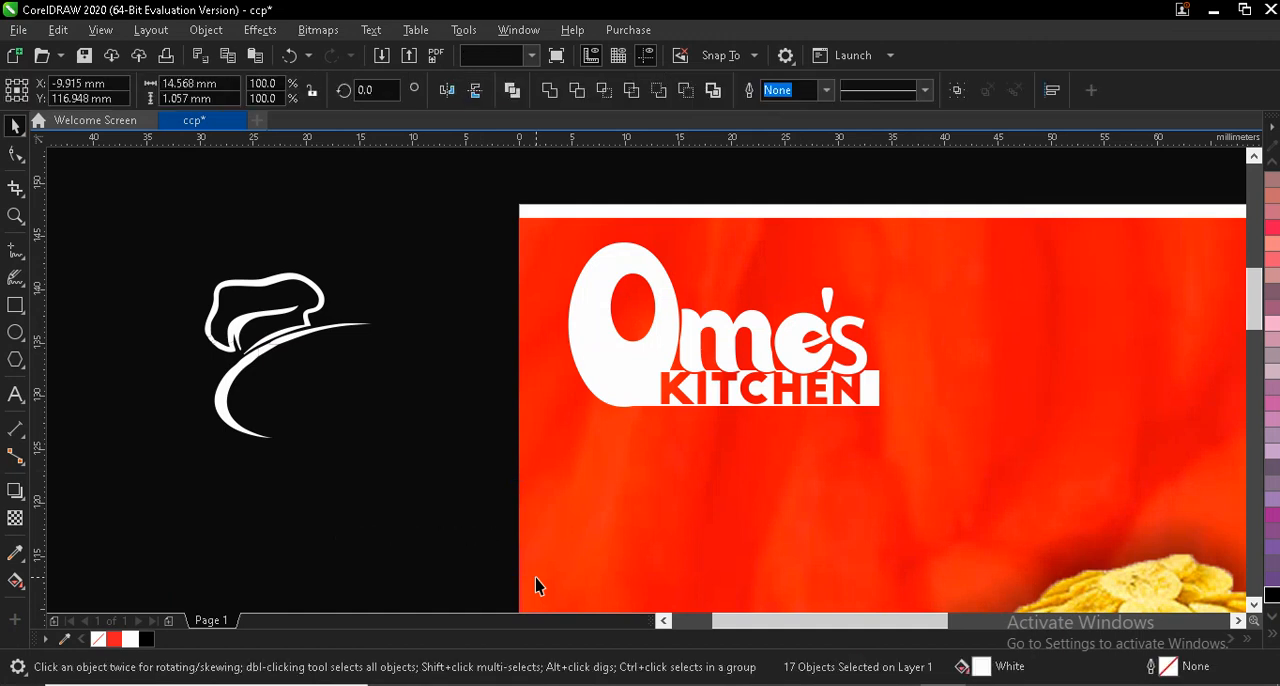
- Delete the large curved swoosh below the chef hat and the small leftover fragment at the brim
left_click(222, 372)
key("Delete")
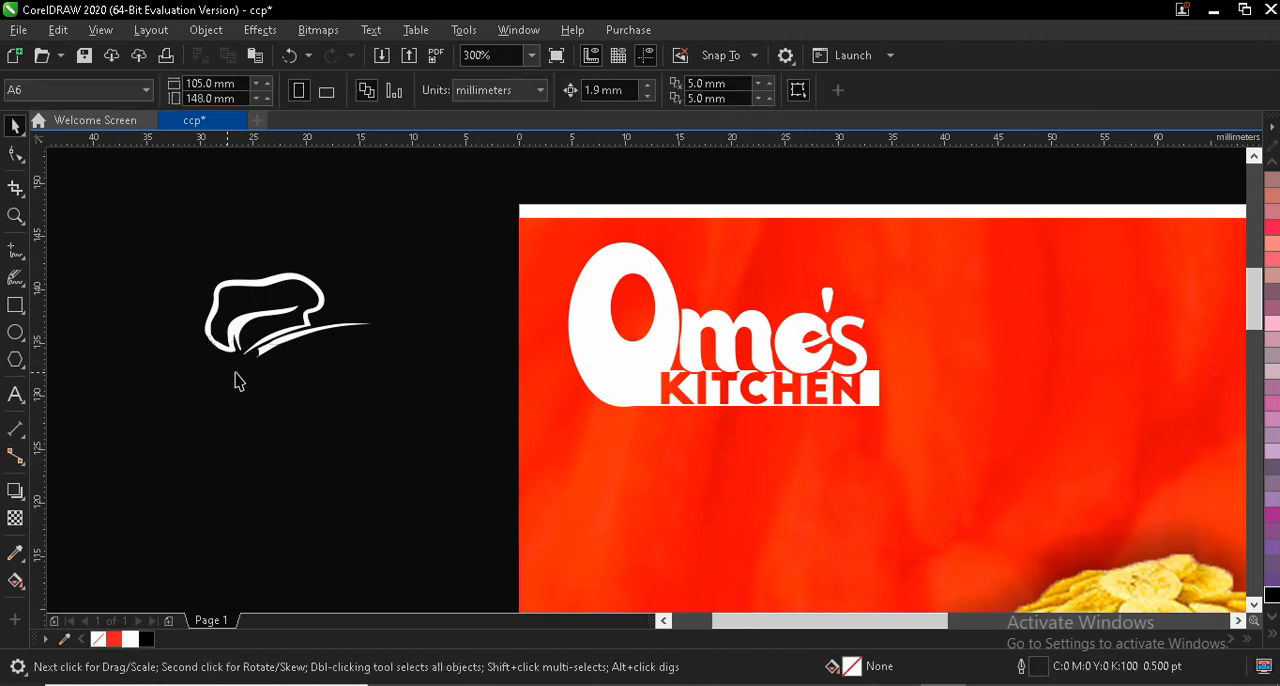
left_click(260, 355)
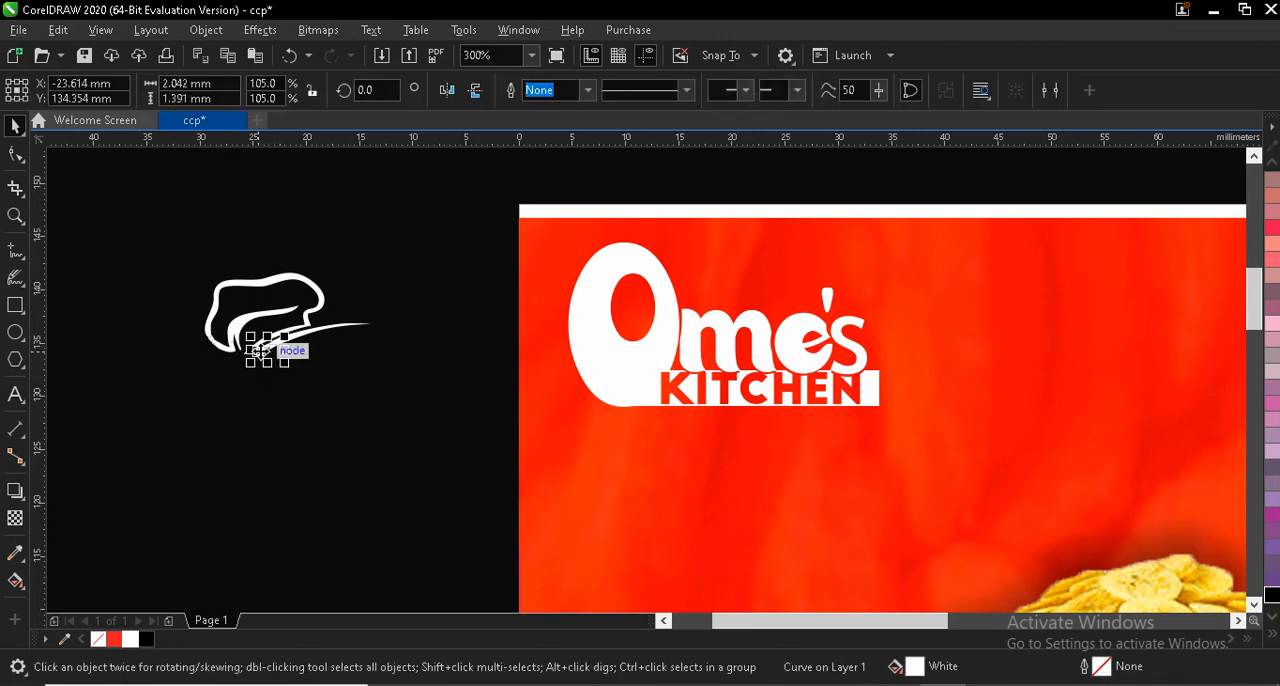
key("Delete")
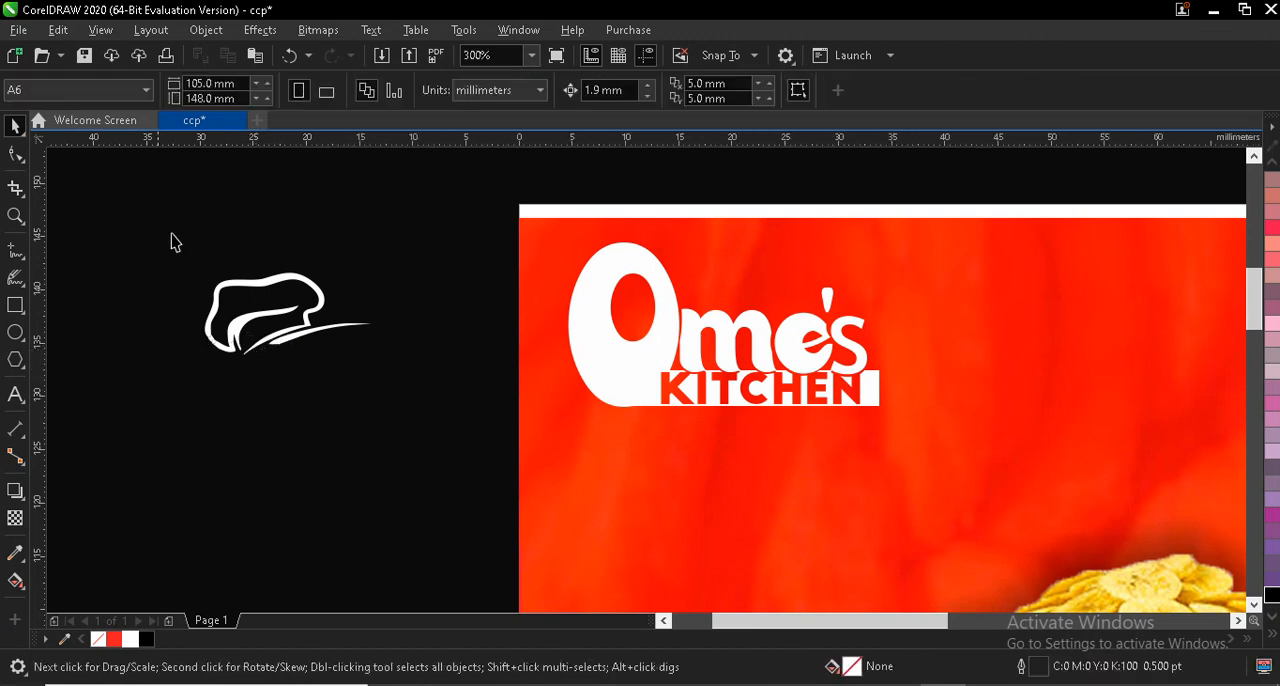
- Group the chef-hat shapes and the "Ome's KITCHEN" lettering separately, and move the lettering about 6 mm down
left_click_drag(171, 241, 457, 434)
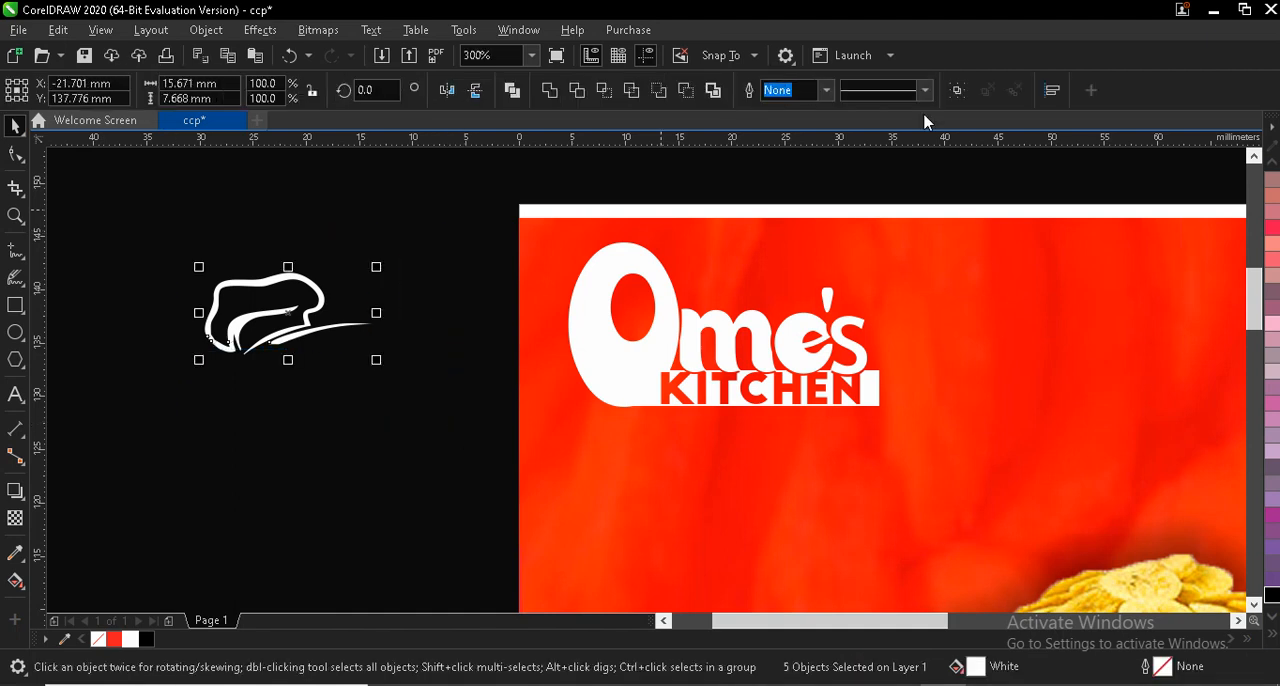
left_click(956, 91)
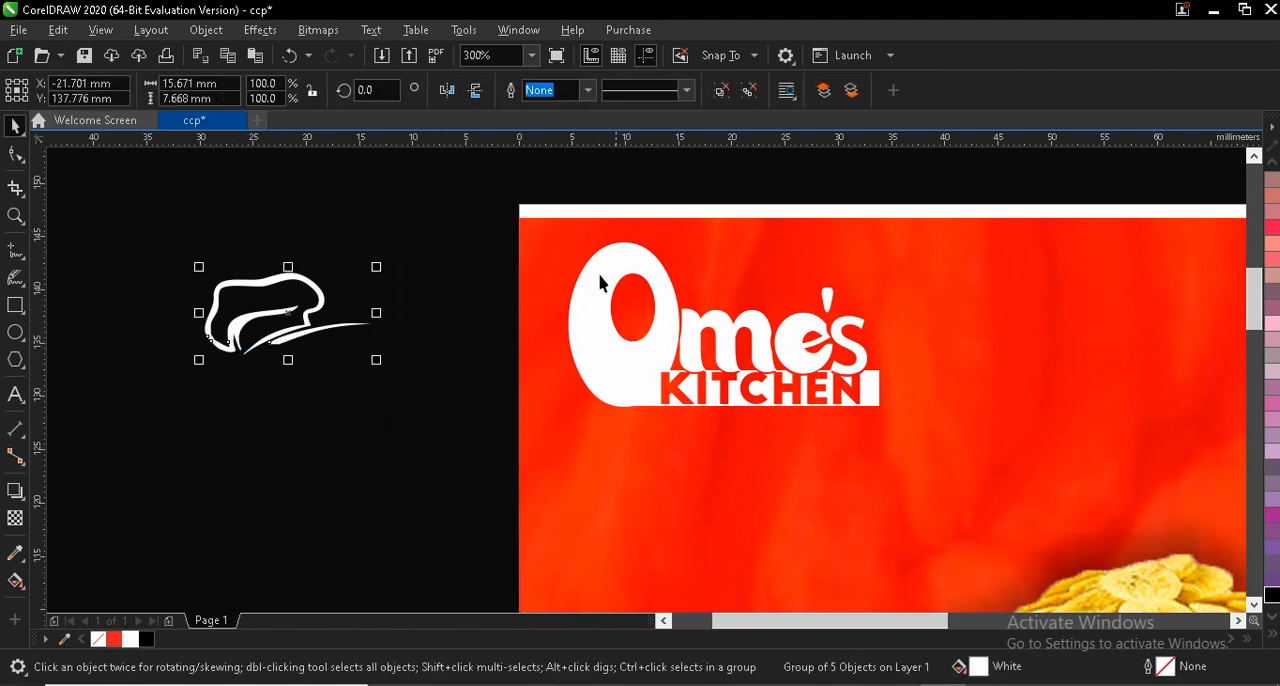
left_click_drag(478, 222, 954, 460)
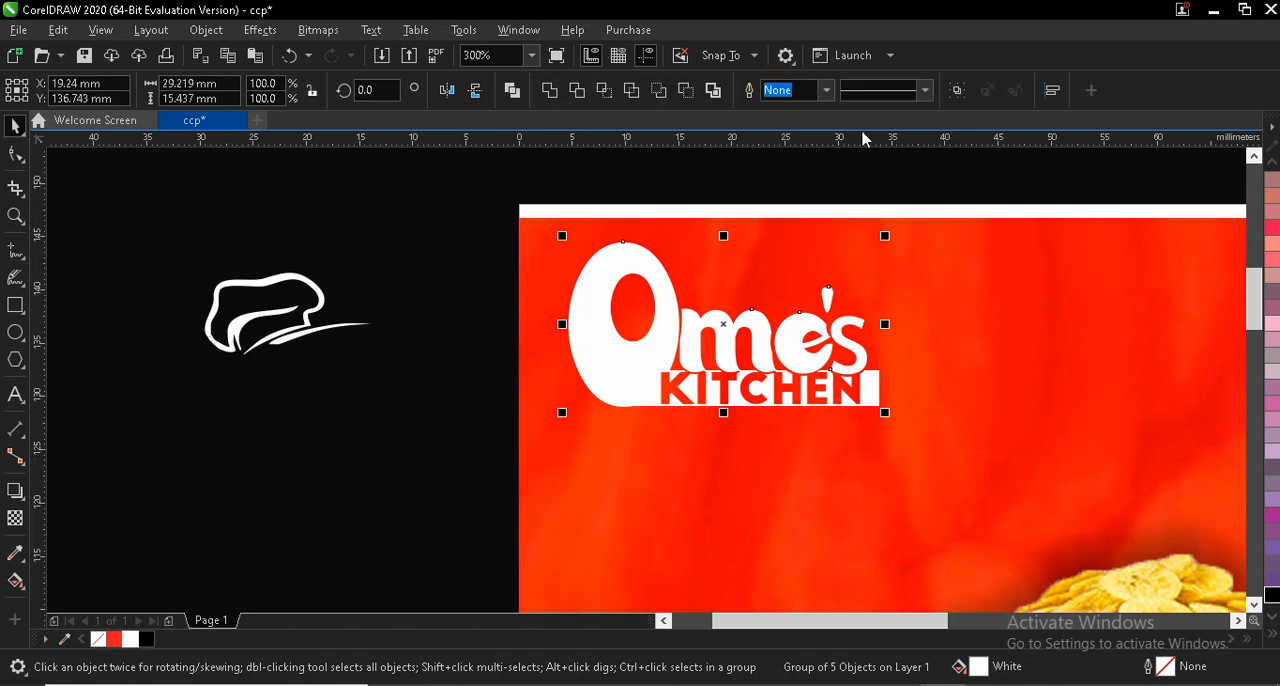
key("ctrl+g")
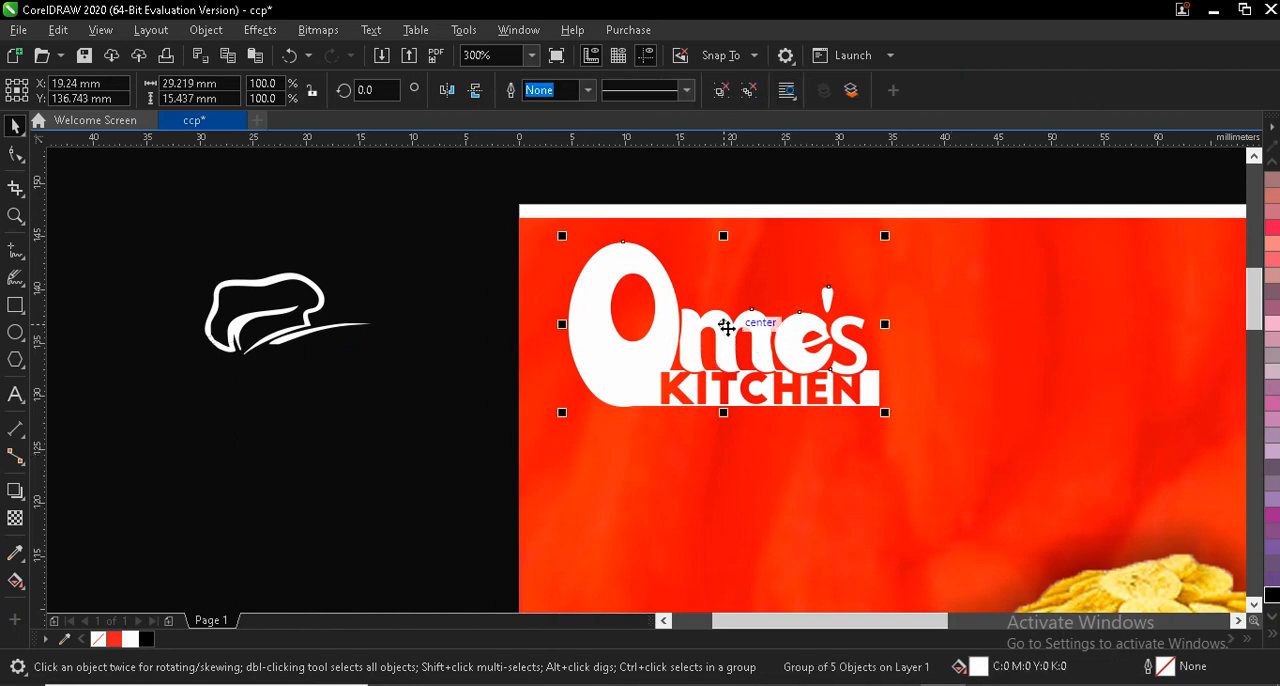
left_click_drag(726, 327, 731, 394)
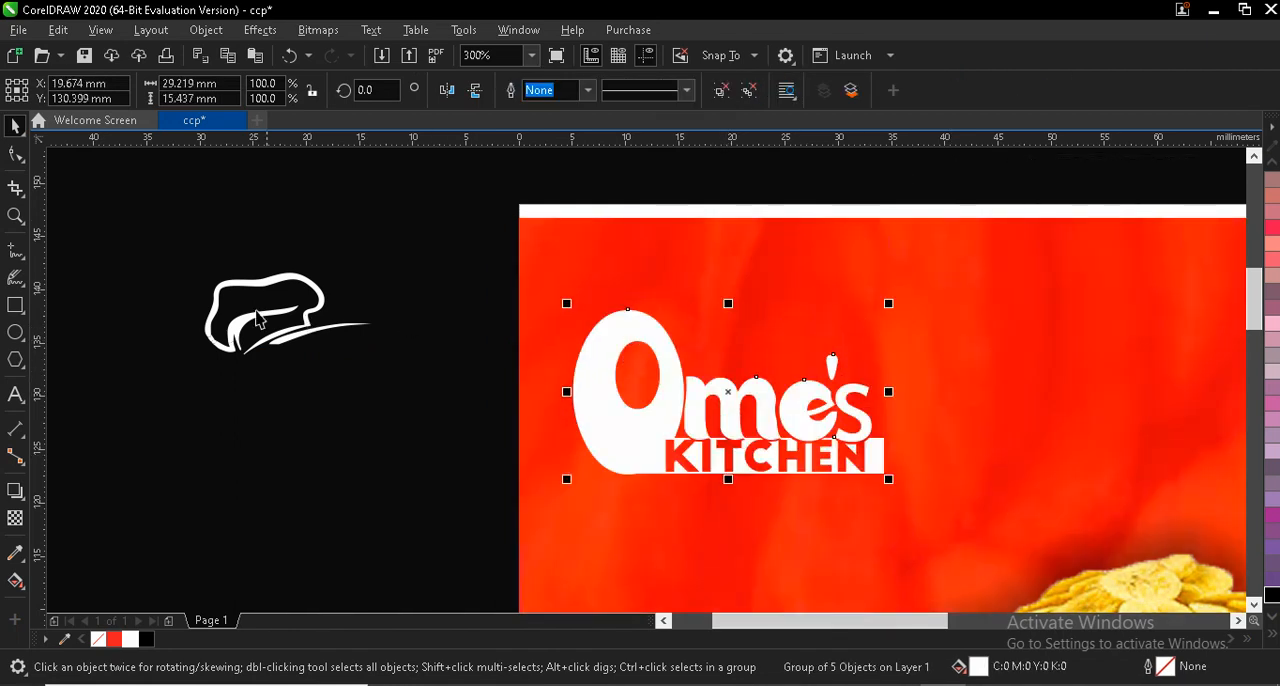
- Place the chef hat on top of the "O", rotate it about 7° counterclockwise, and enlarge it to about 17 × 9 mm
left_click(253, 325)
left_click_drag(258, 326, 632, 306)
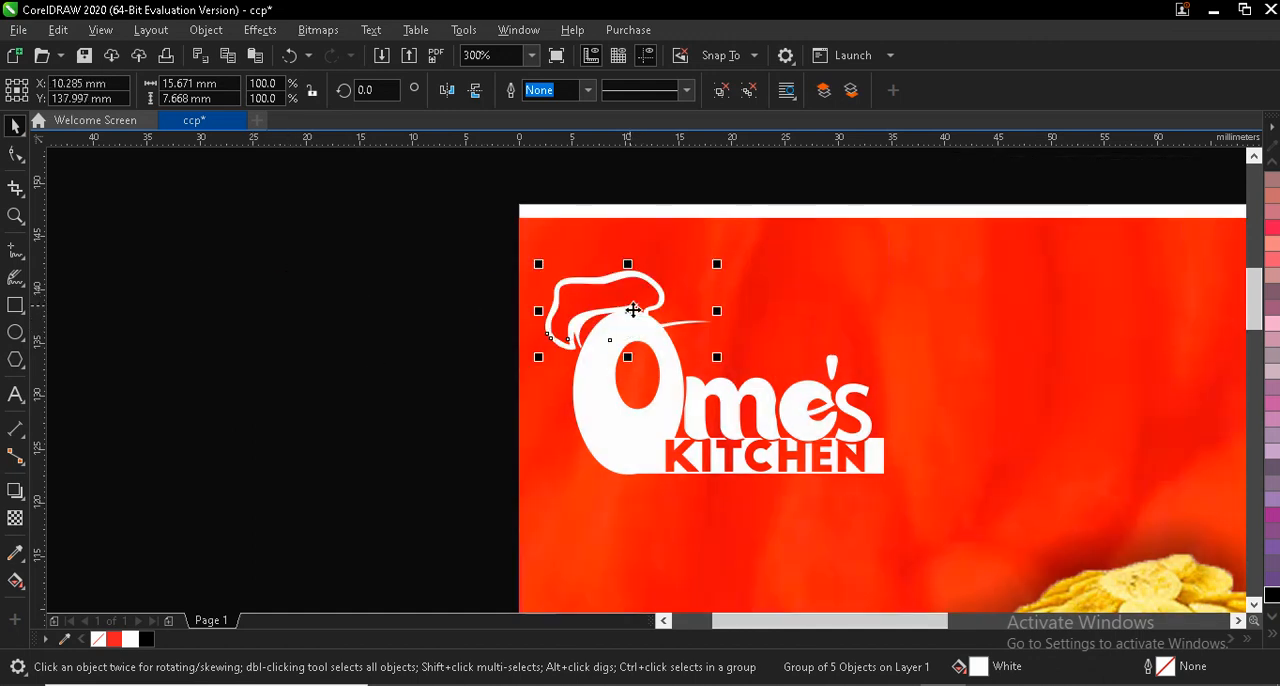
scroll(645, 327, "up", 2)
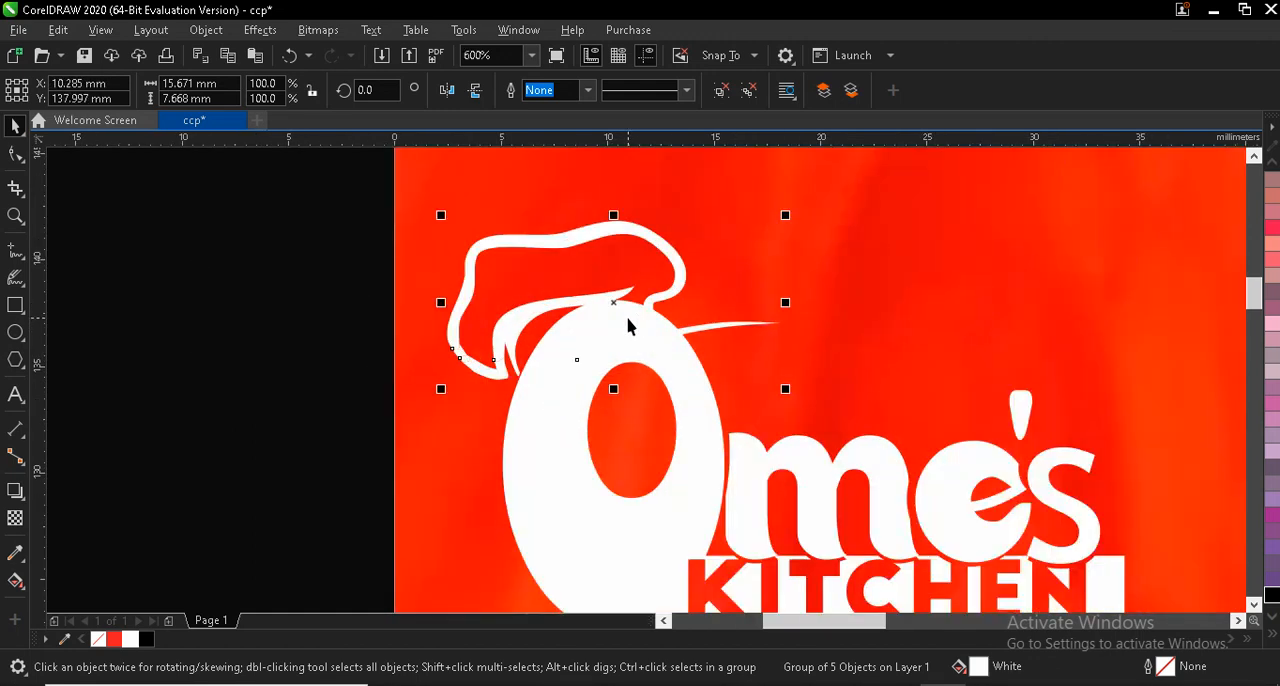
left_click(611, 300)
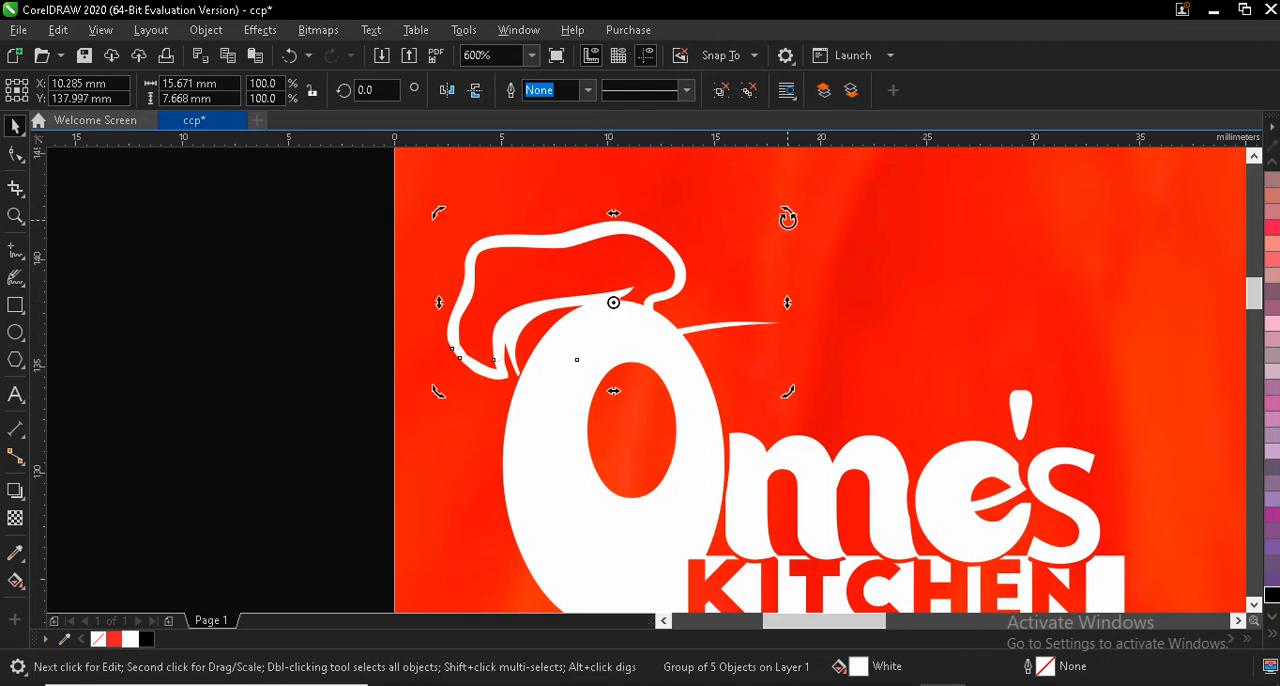
mouse_move(786, 213)
left_mouse_down()
mouse_move(780, 194)
mouse_move(763, 214)
left_mouse_up()
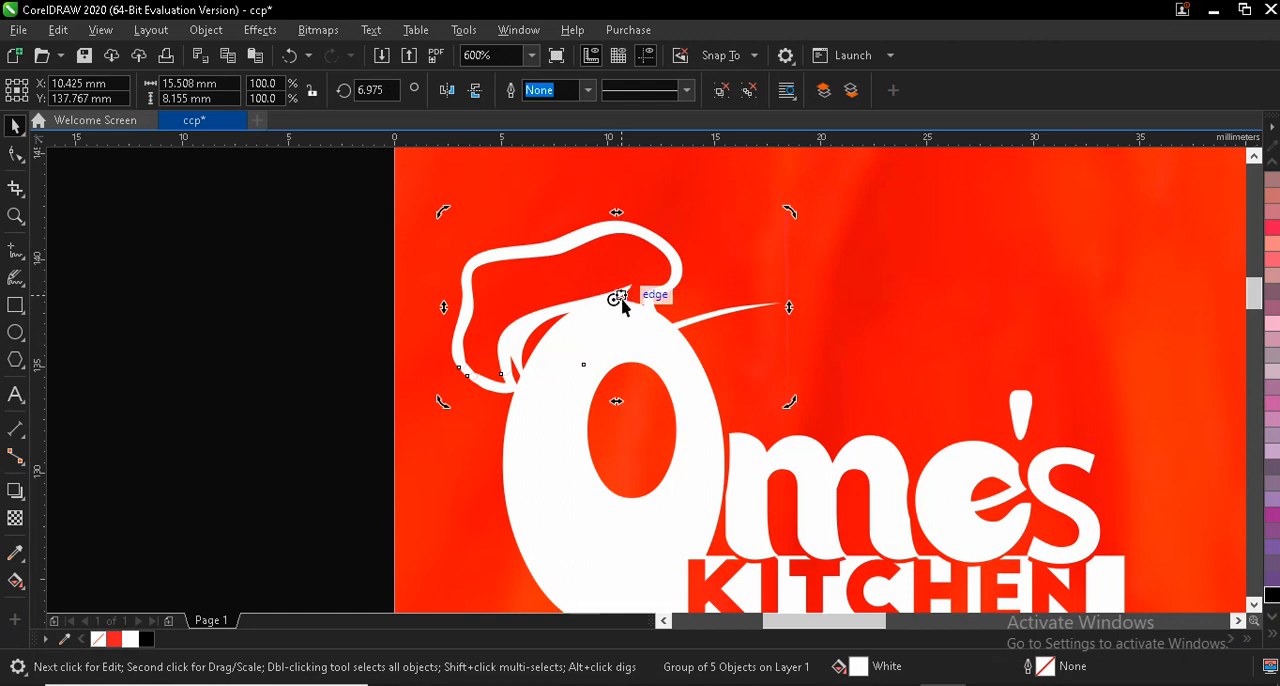
left_click(615, 308)
left_click_drag(438, 208, 414, 194)
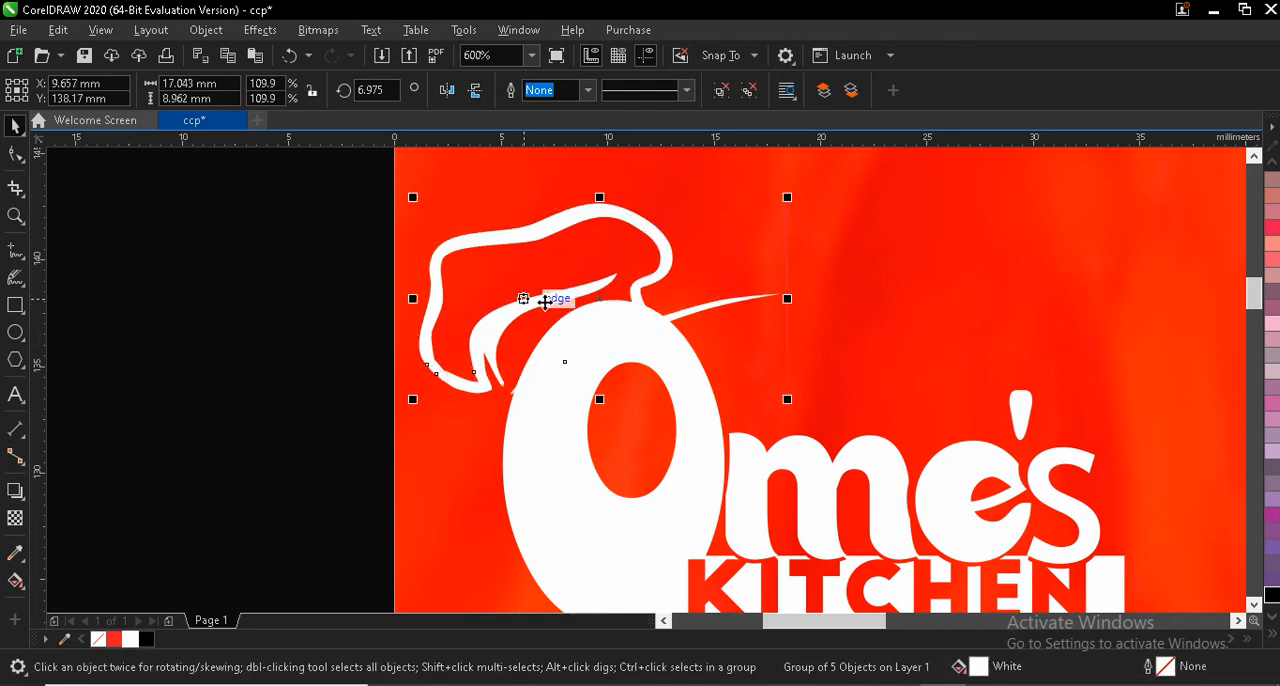
scroll(613, 330, "down", 2)
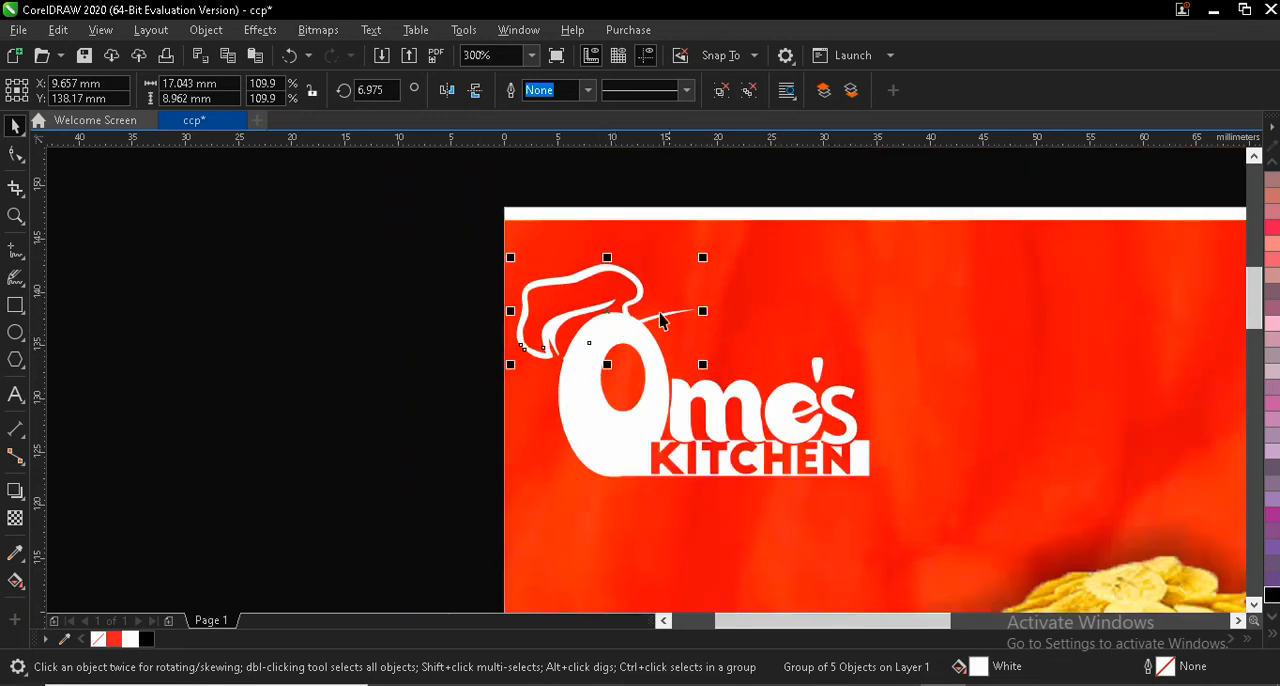
left_click(455, 258)
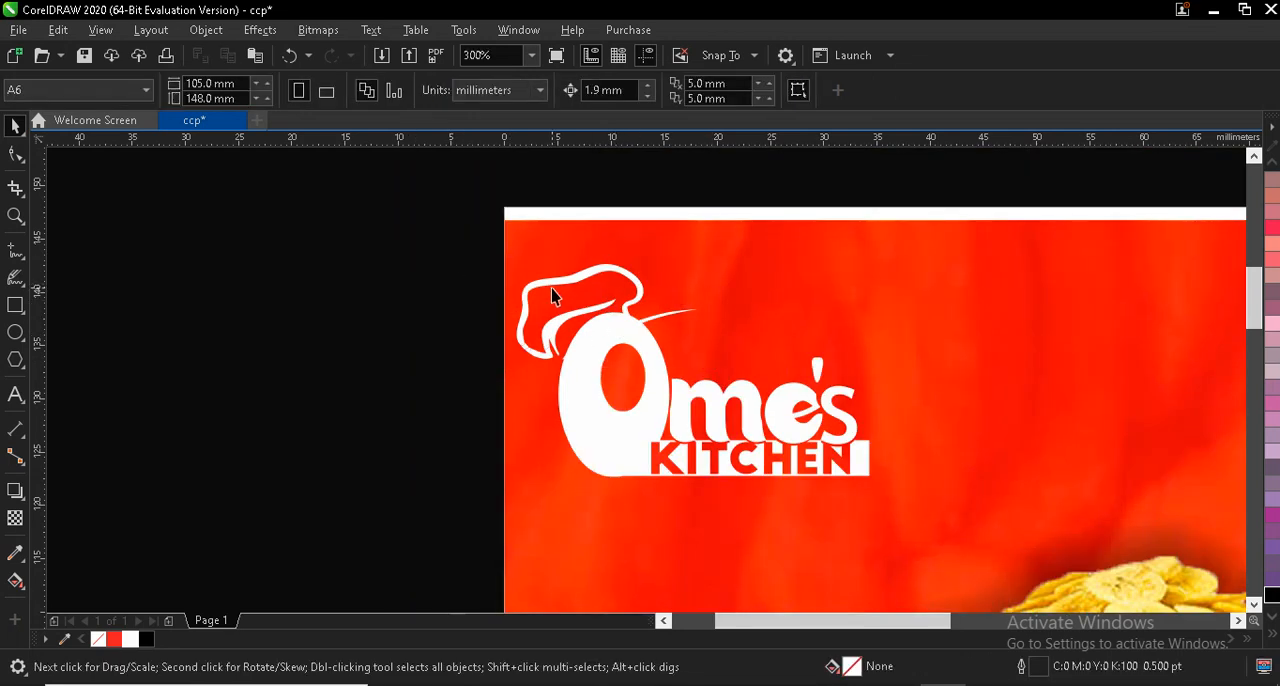
- Group the chef hat with the lettering and enlarge the logo to about 41.2 × 24.8 mm in the page's upper-left corner
left_click(551, 288)
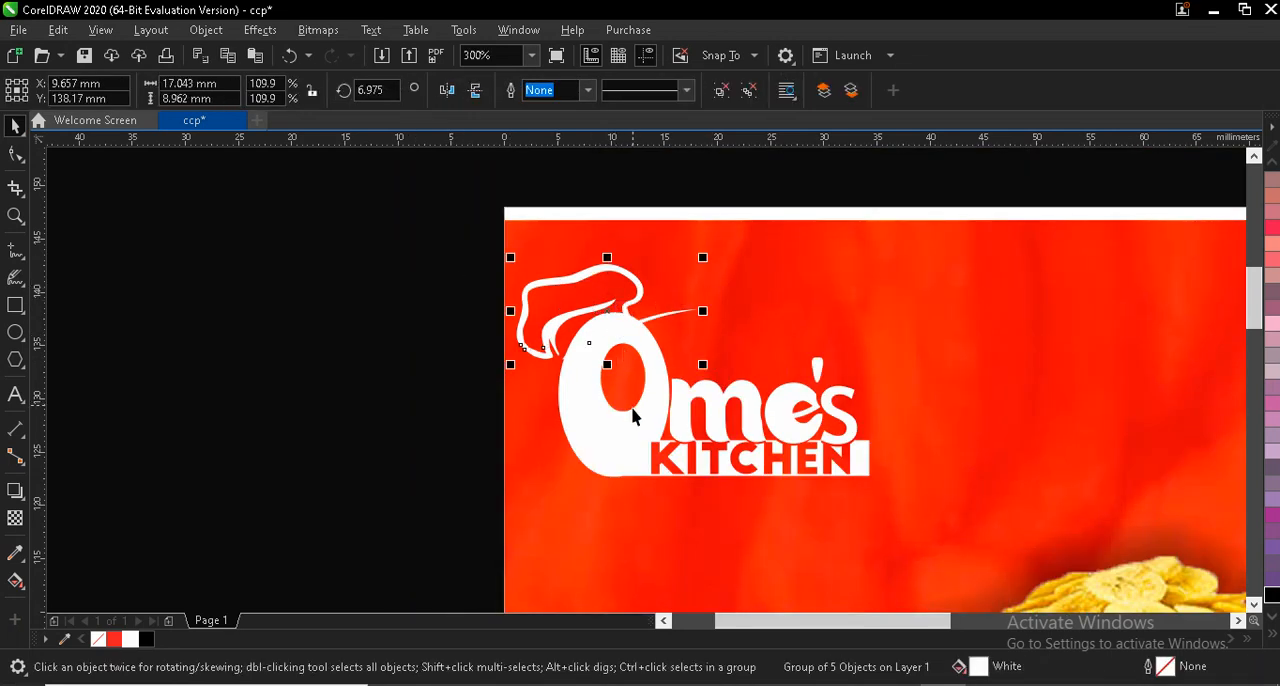
left_click(634, 452, "shift")
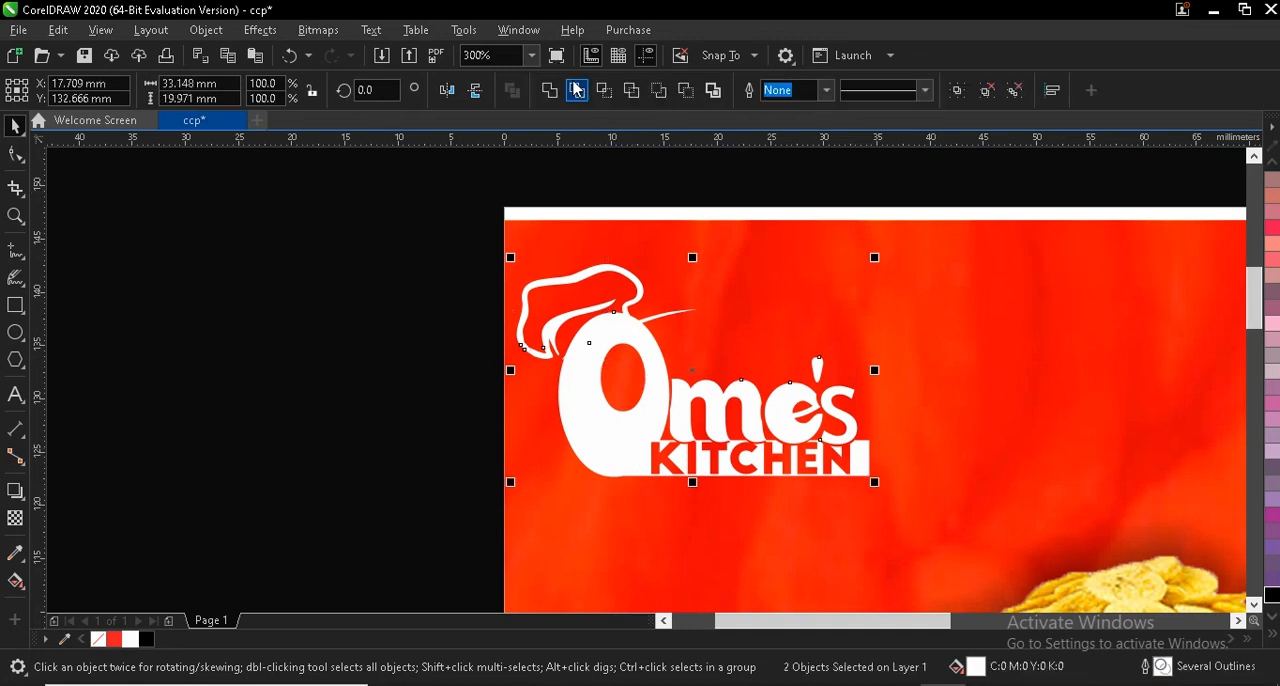
left_click_drag(452, 234, 948, 522)
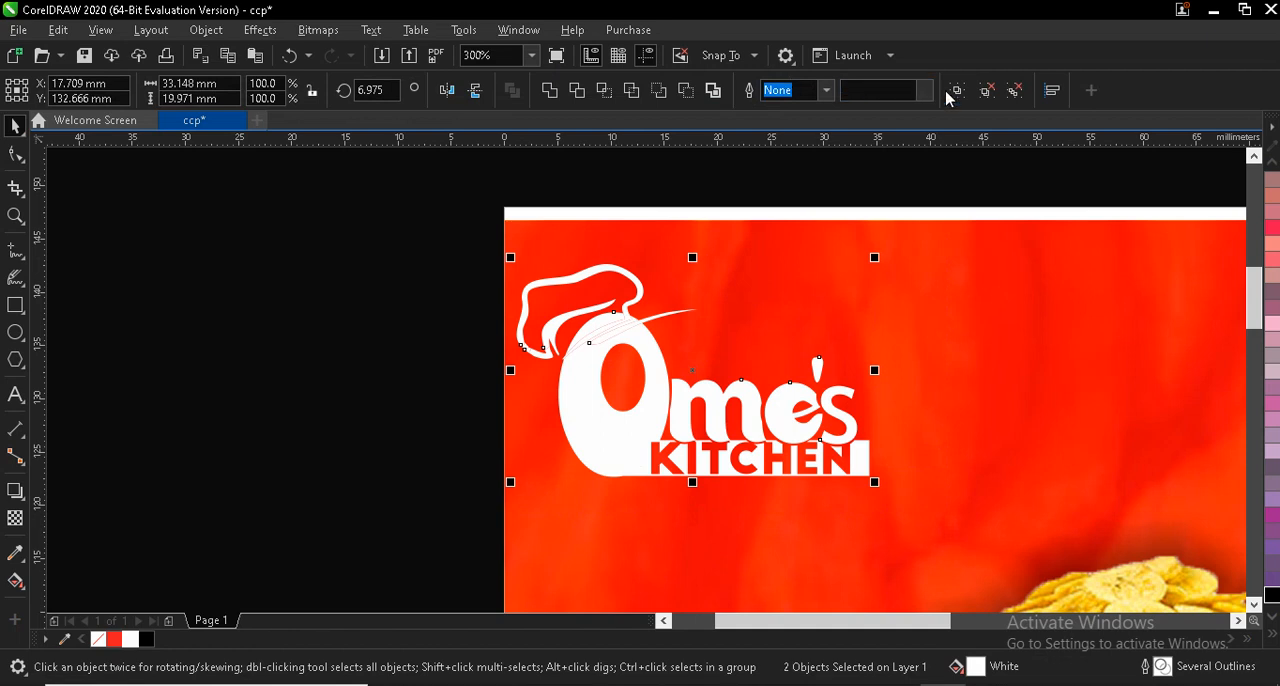
key("ctrl+g")
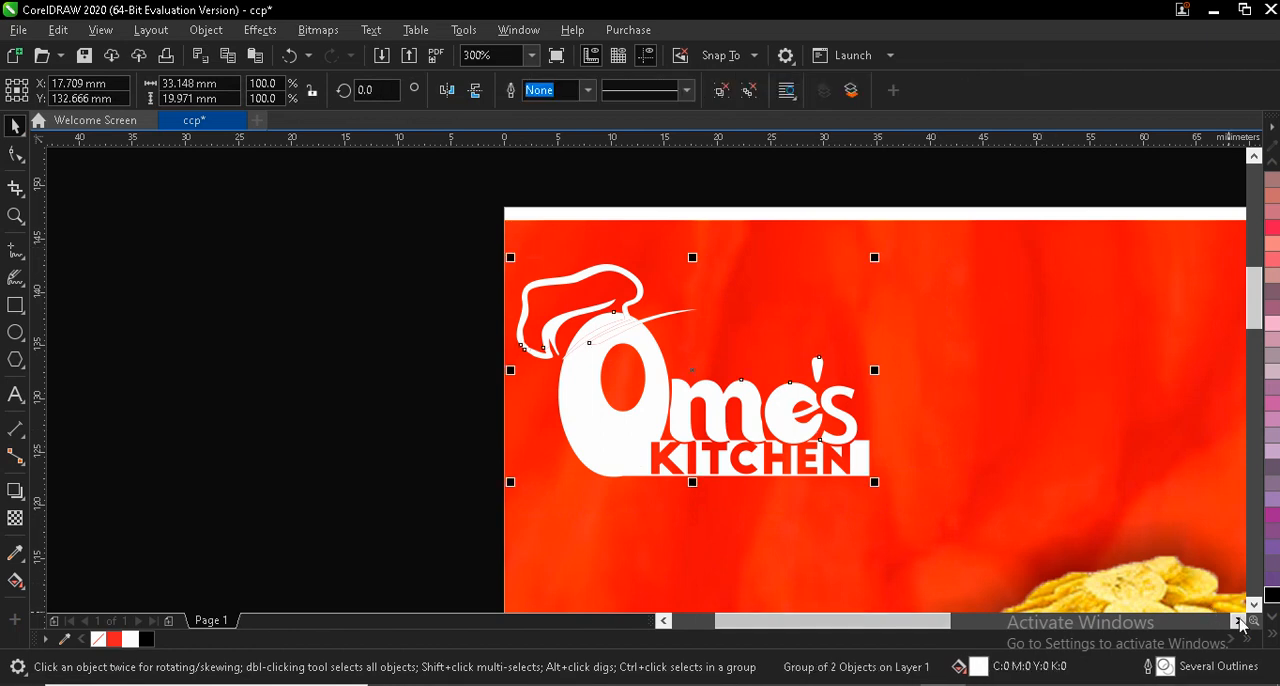
scroll(840, 466, "right", 2)
scroll(838, 466, "down", 3)
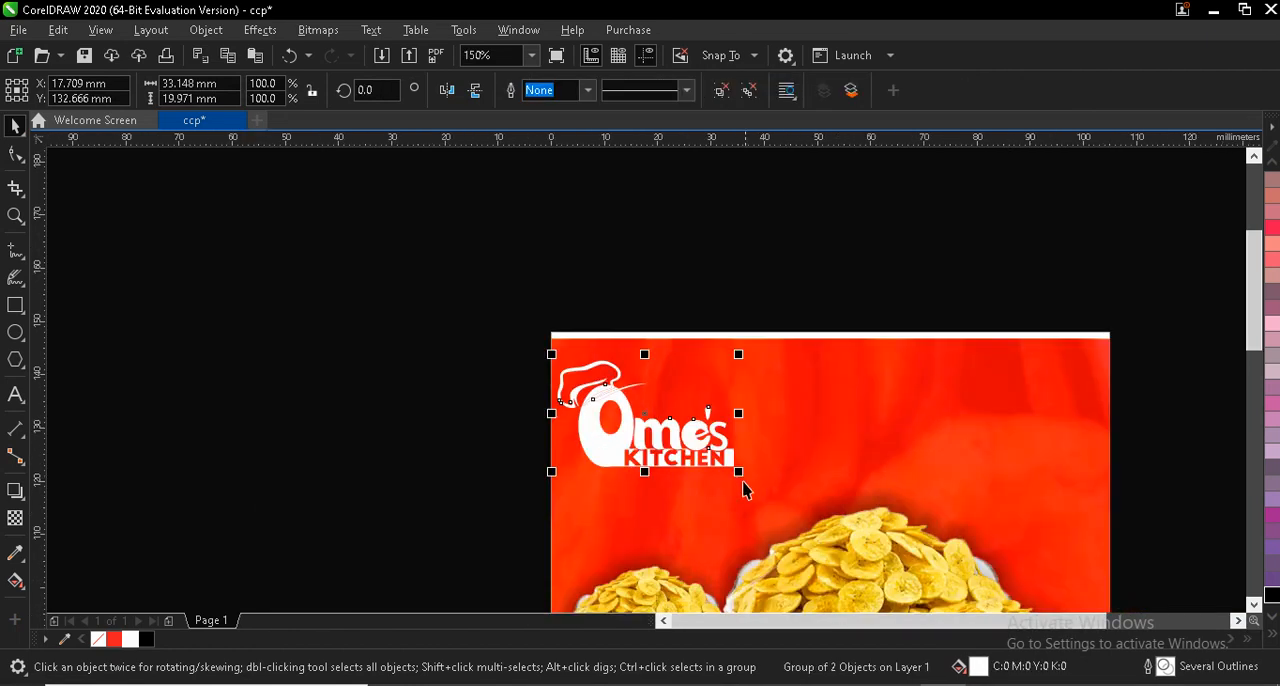
left_click_drag(740, 474, 787, 531)
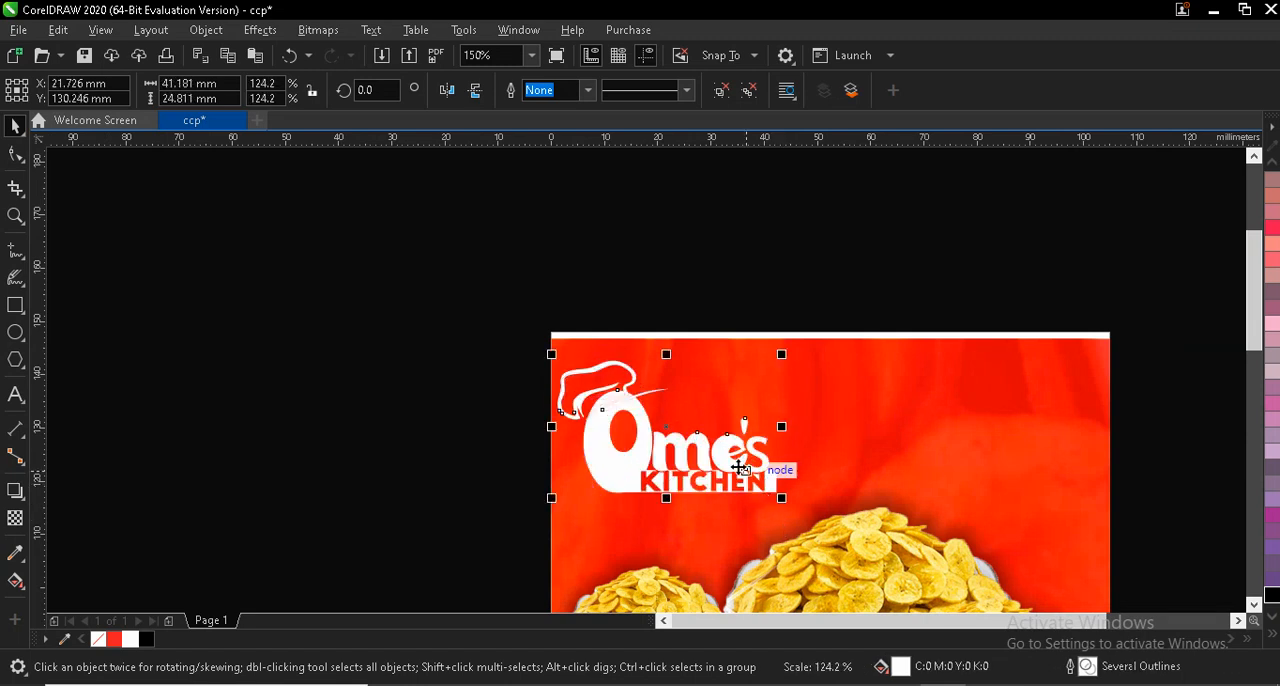
left_click_drag(669, 427, 674, 426)
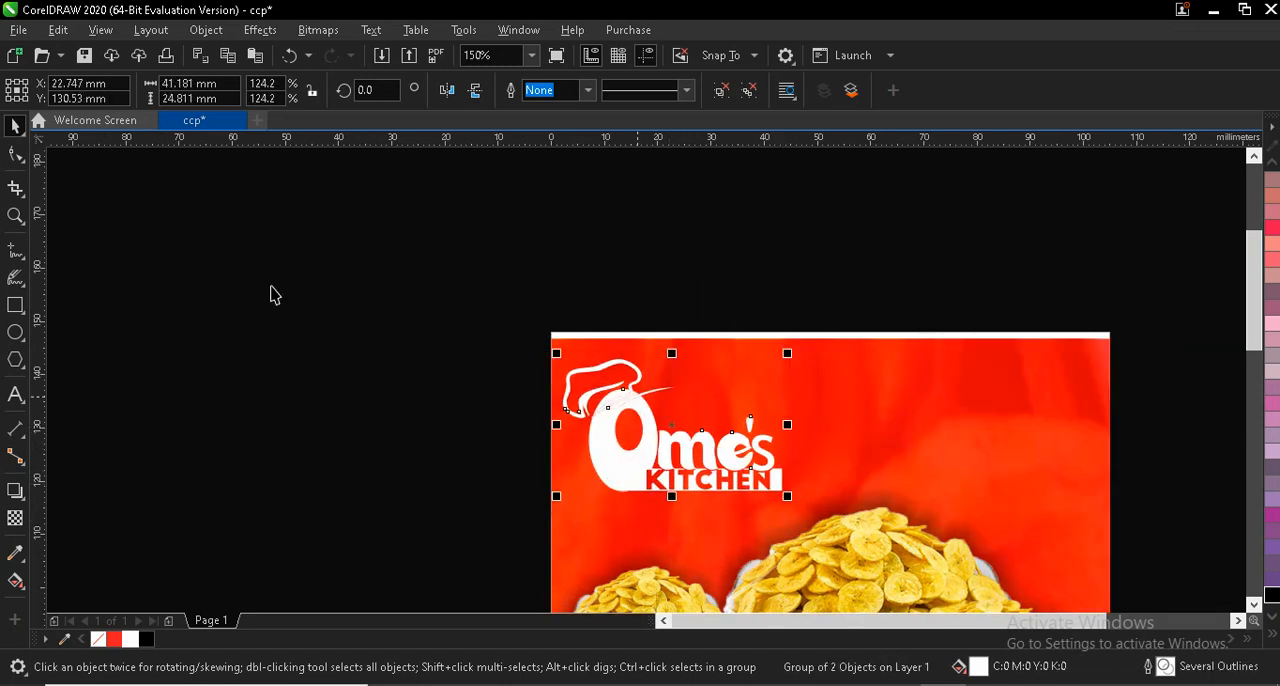
- Scale the WhatsApp icon to about 22.8 × 22.8 mm and place it in the white area at the flyer's lower left
left_click(17, 217)
left_click(229, 91)
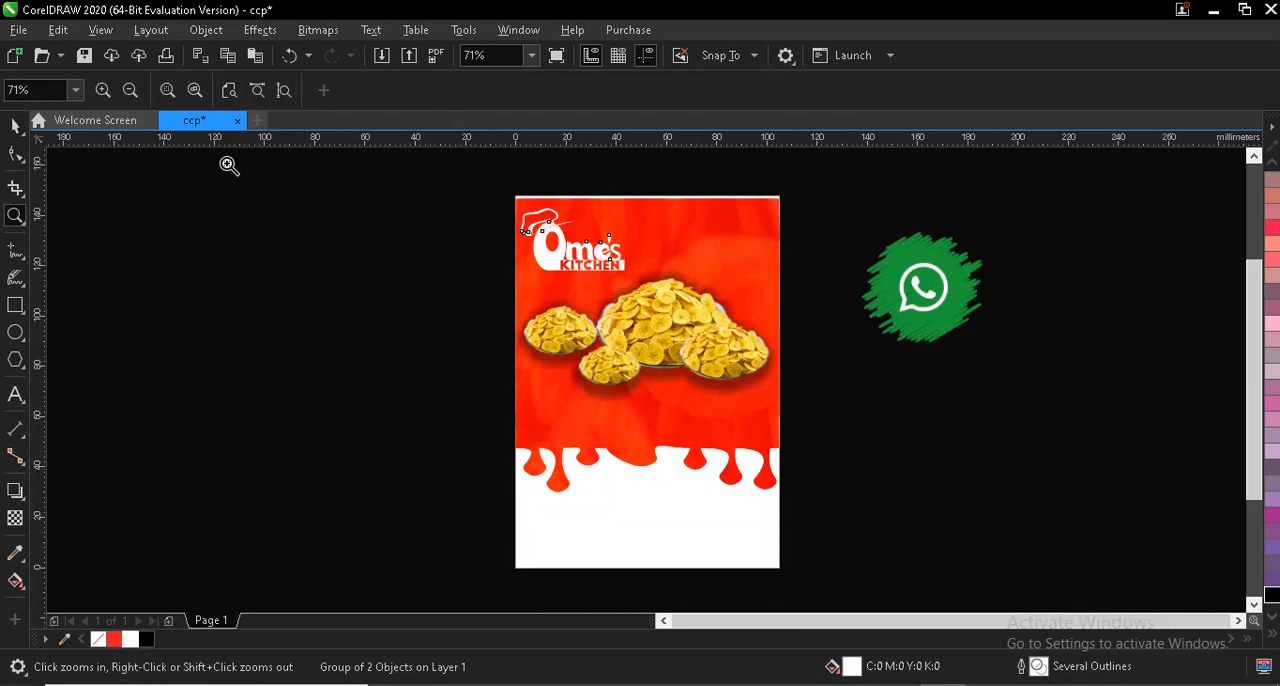
left_click(15, 125)
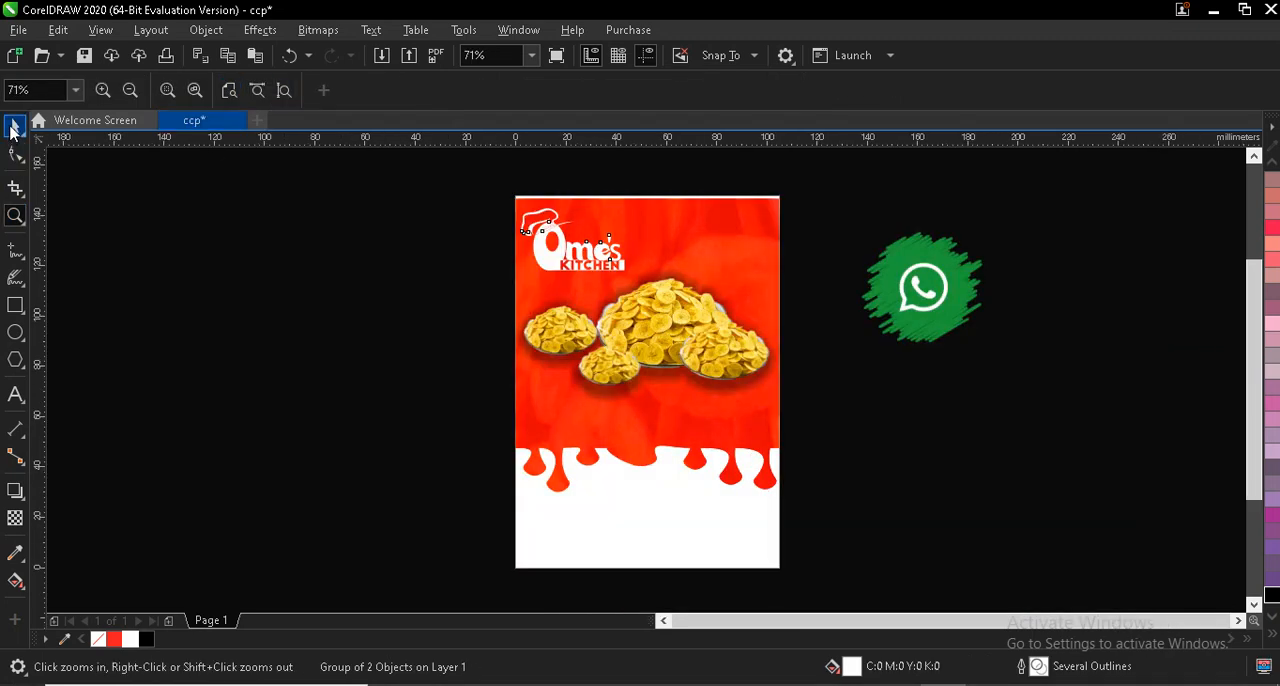
left_click(897, 288)
left_click_drag(1000, 206, 946, 274)
left_click_drag(882, 326, 596, 536)
left_click_drag(548, 581, 583, 537)
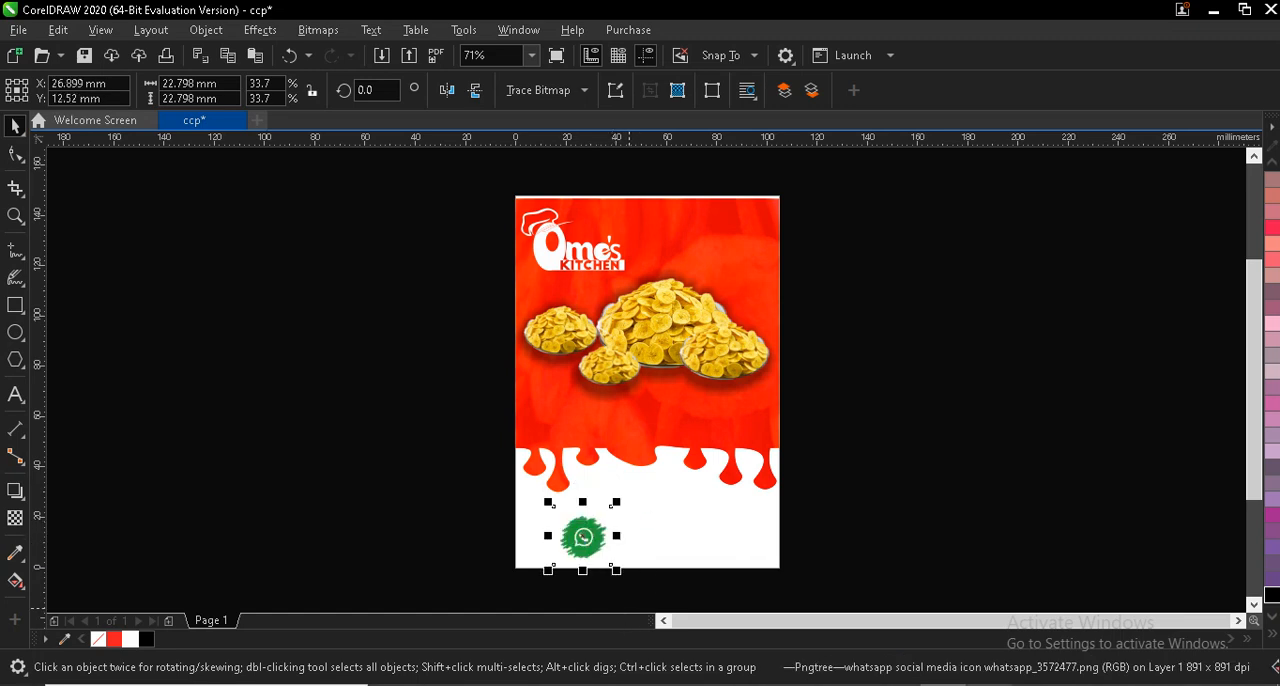
- Switch to the "Oma" document in Microsoft Word that holds the flyer text
left_click(622, 685)
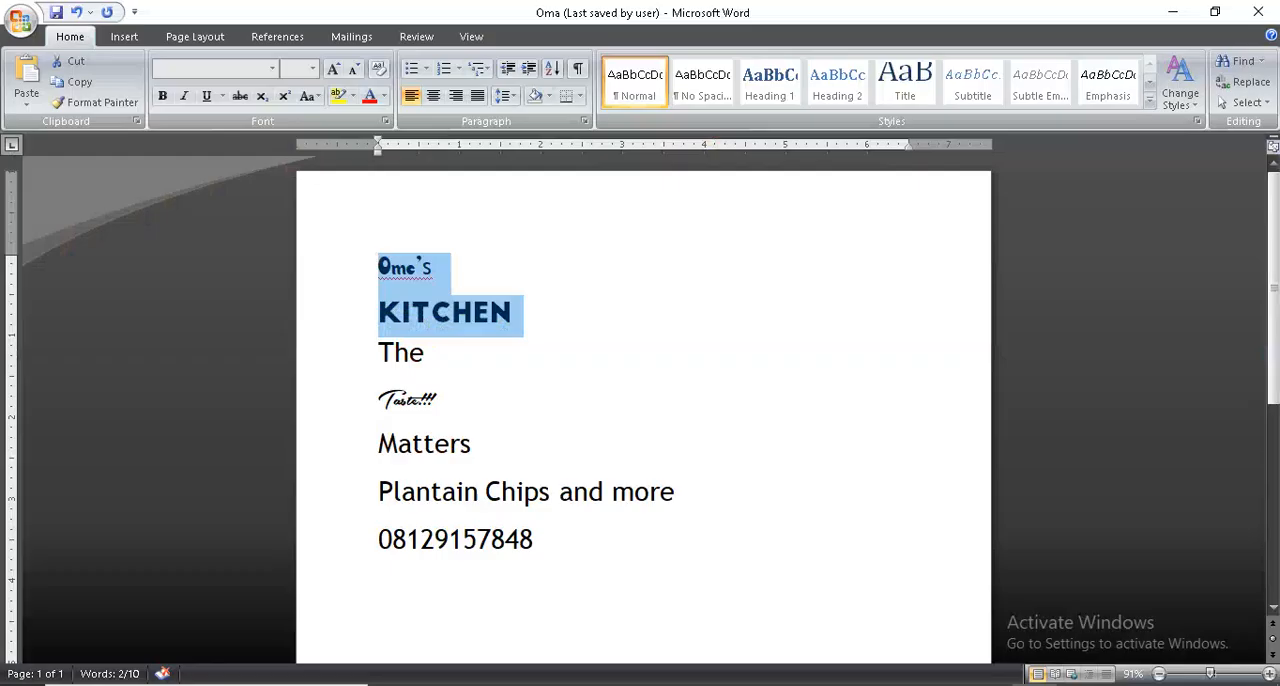
left_click(535, 538)
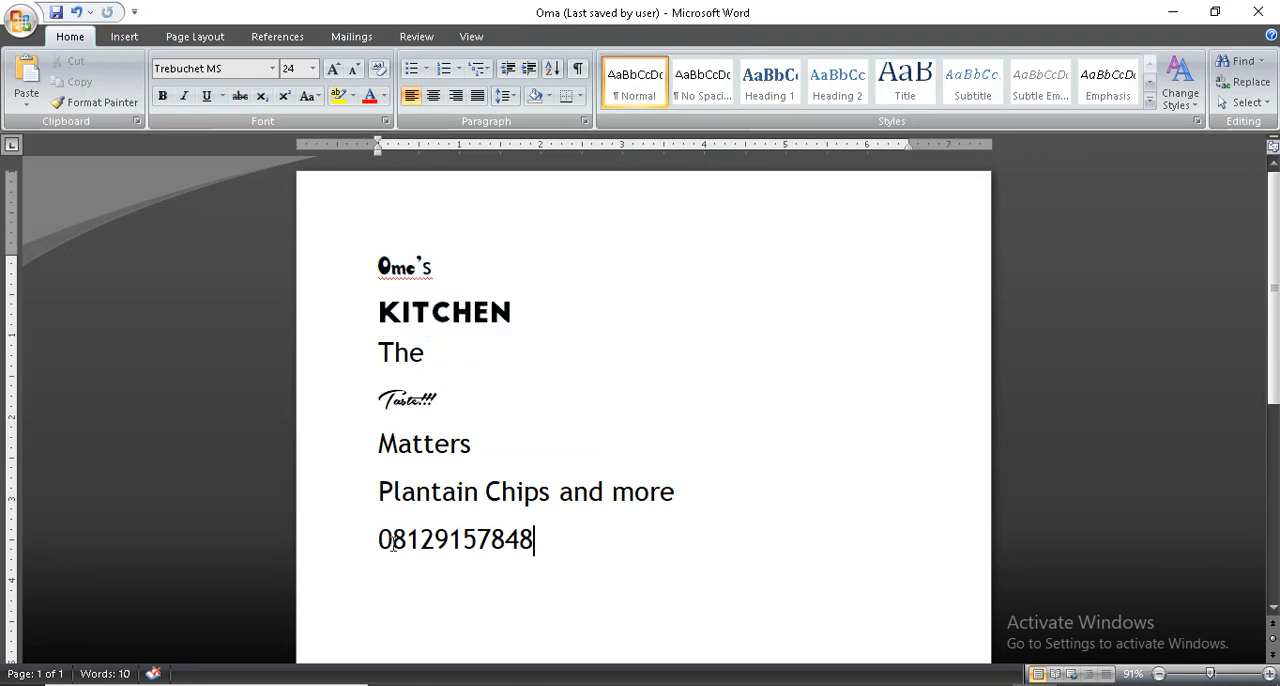
key("BackSpace")
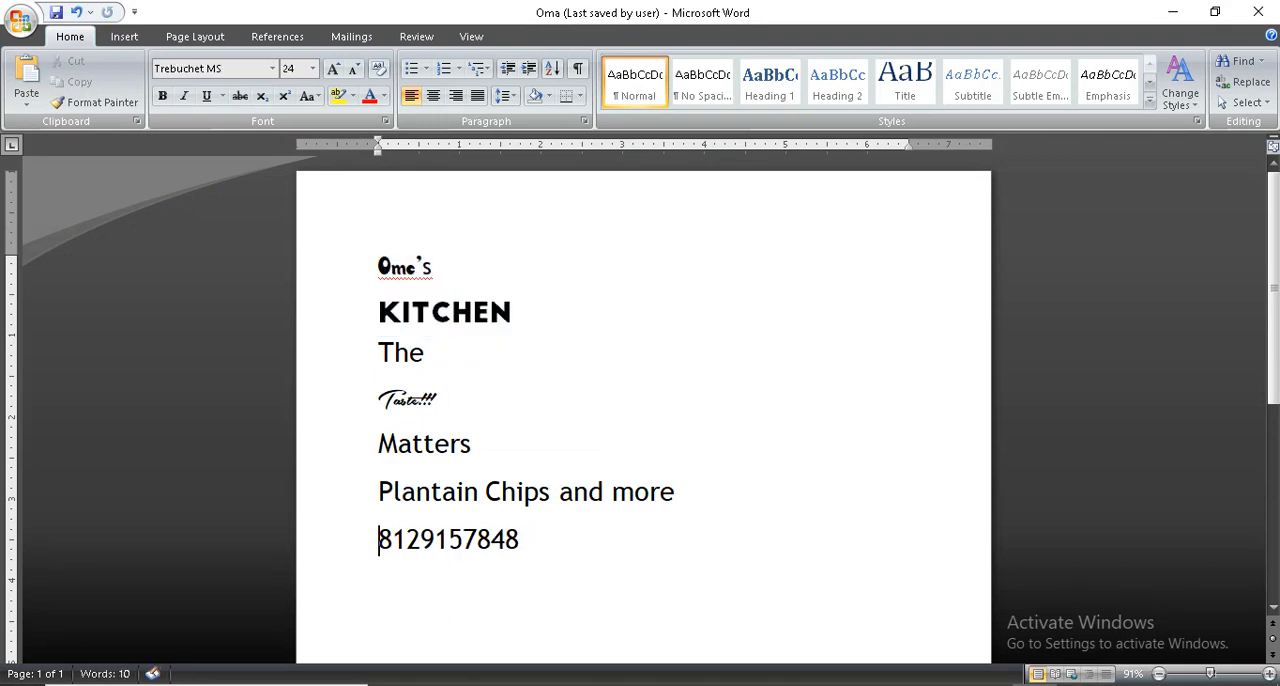
type("+")
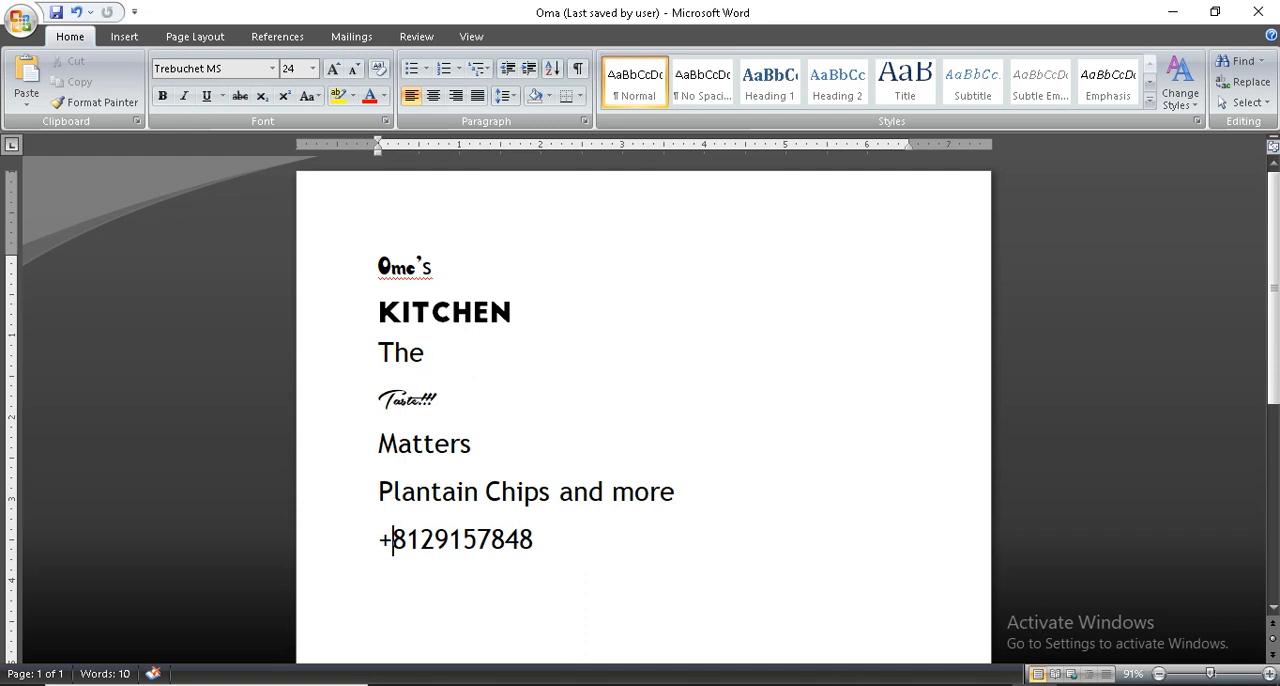
key("BackSpace")
type("0")
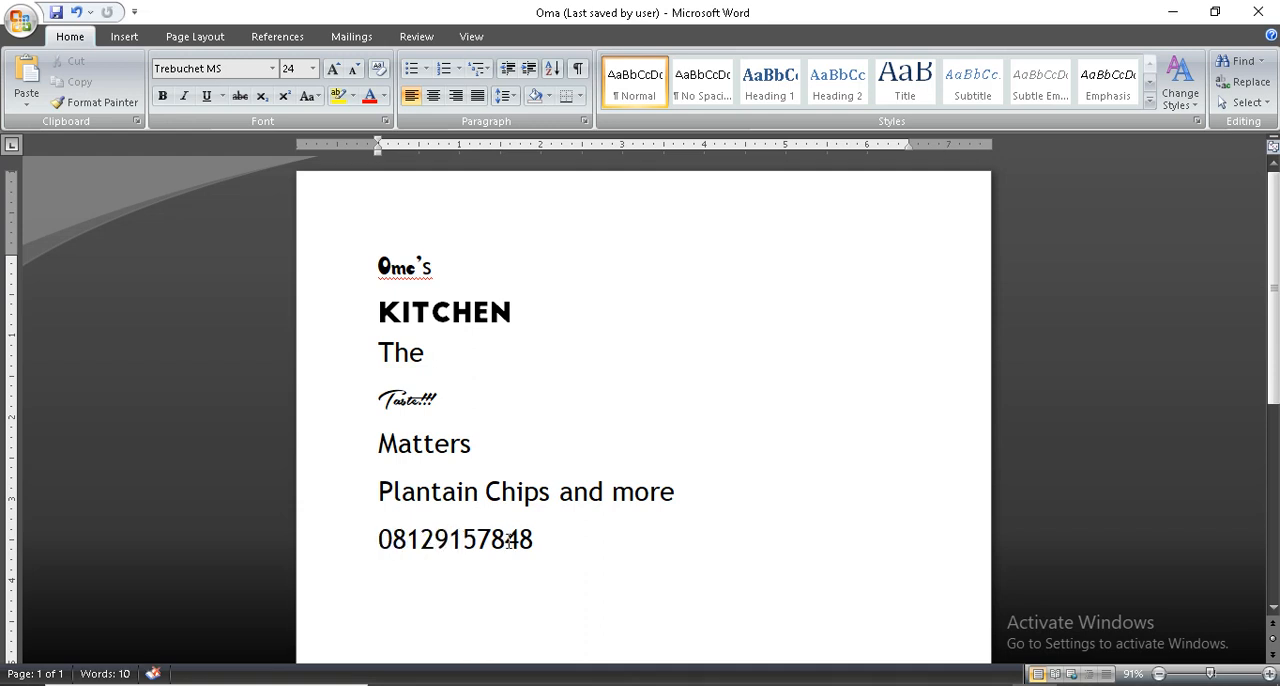
- Copy the phone number from the last line of the Word document and switch to CorelDRAW
left_click_drag(538, 540, 376, 540)
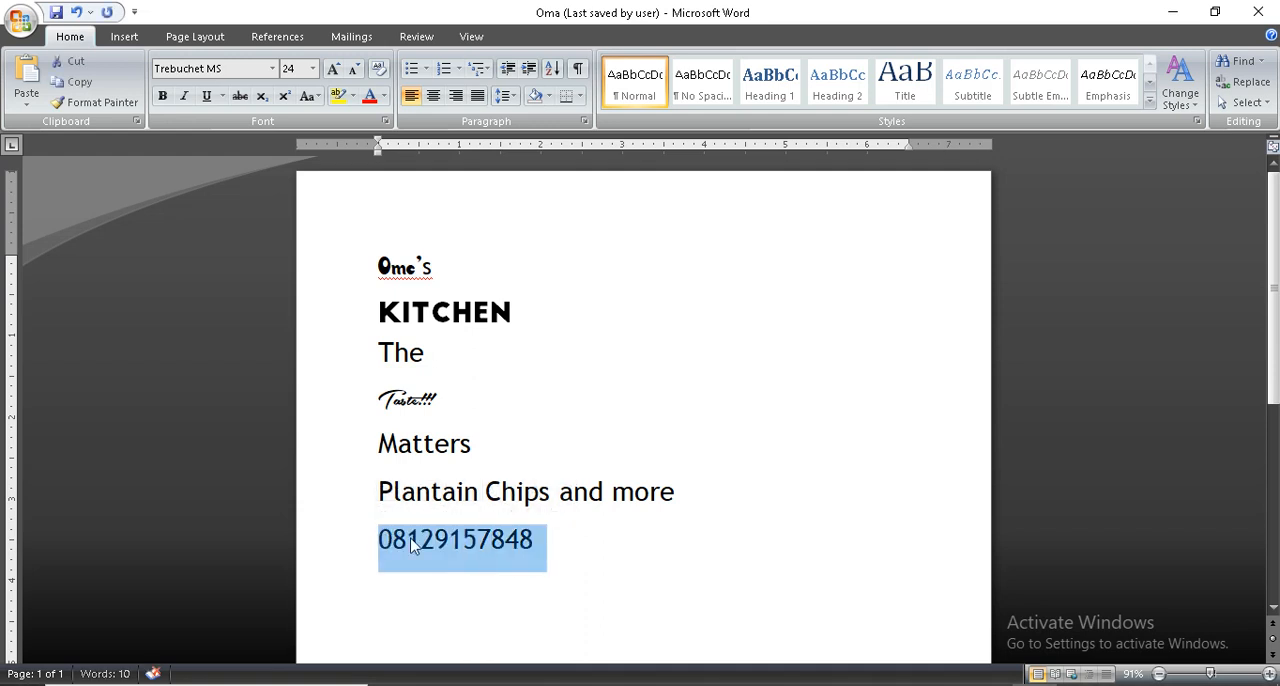
right_click(412, 538)
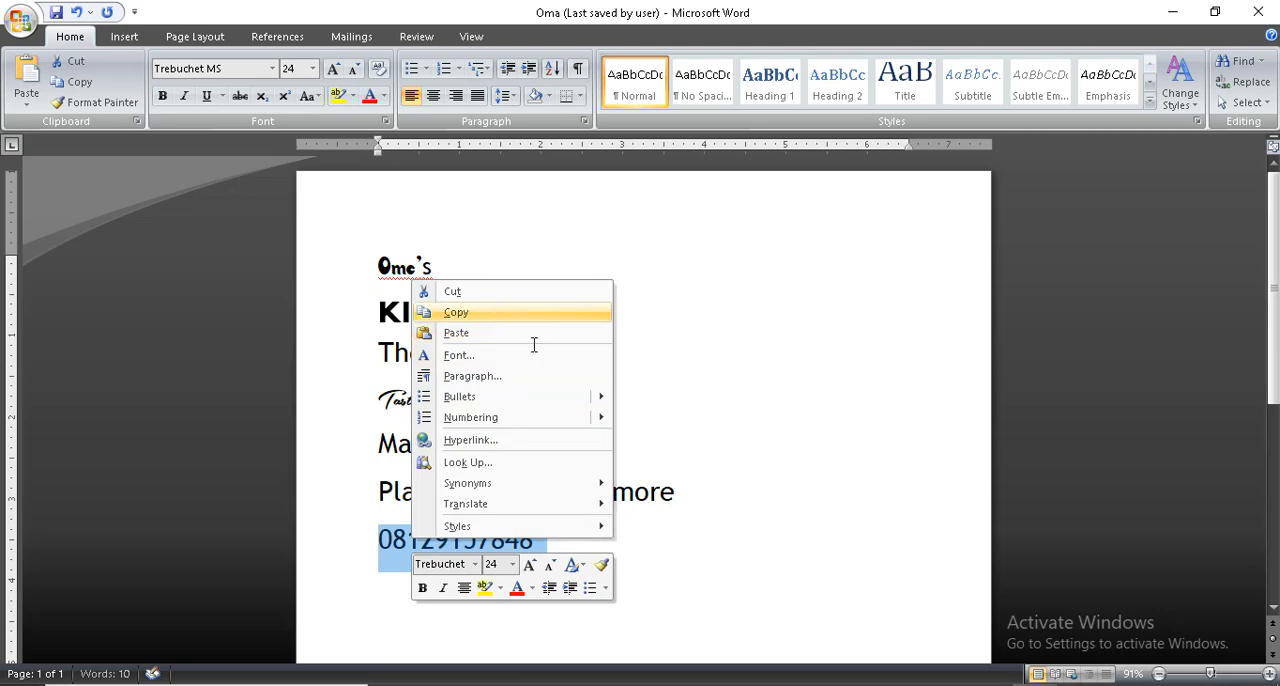
left_click(490, 313)
left_click(942, 685)
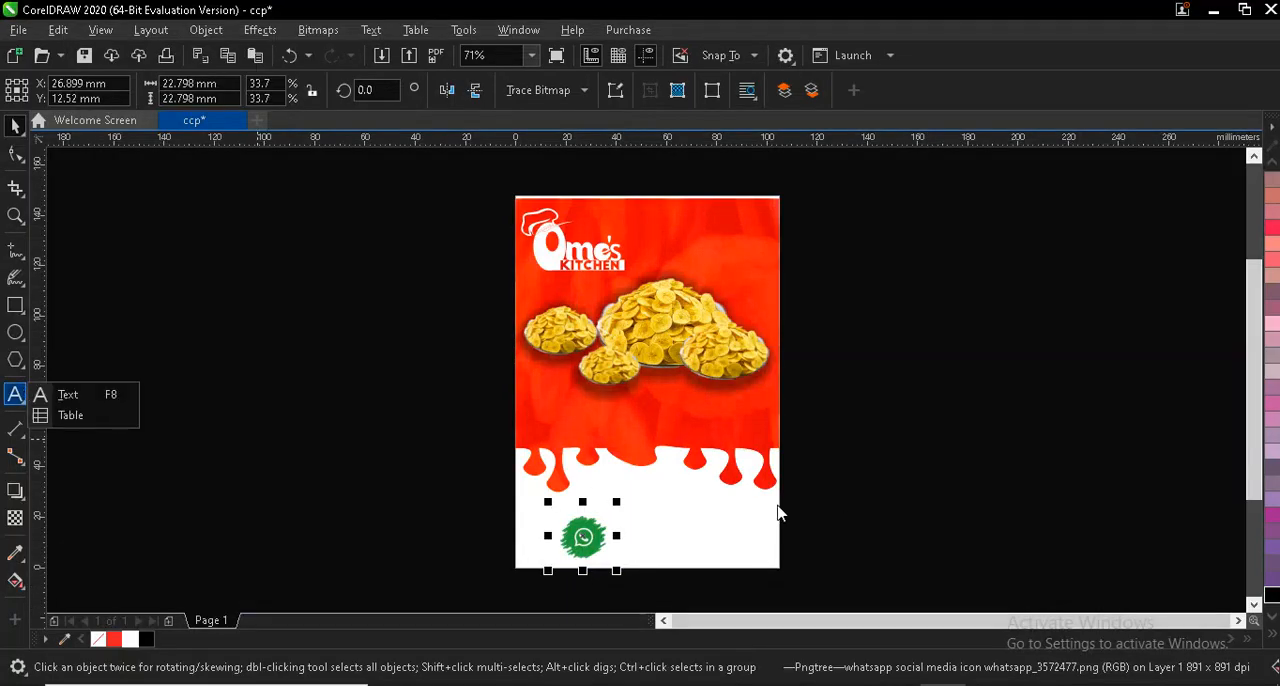
- Paste the phone number as text with its fonts and formatting kept, and place it directly beside the WhatsApp icon
left_click(68, 398)
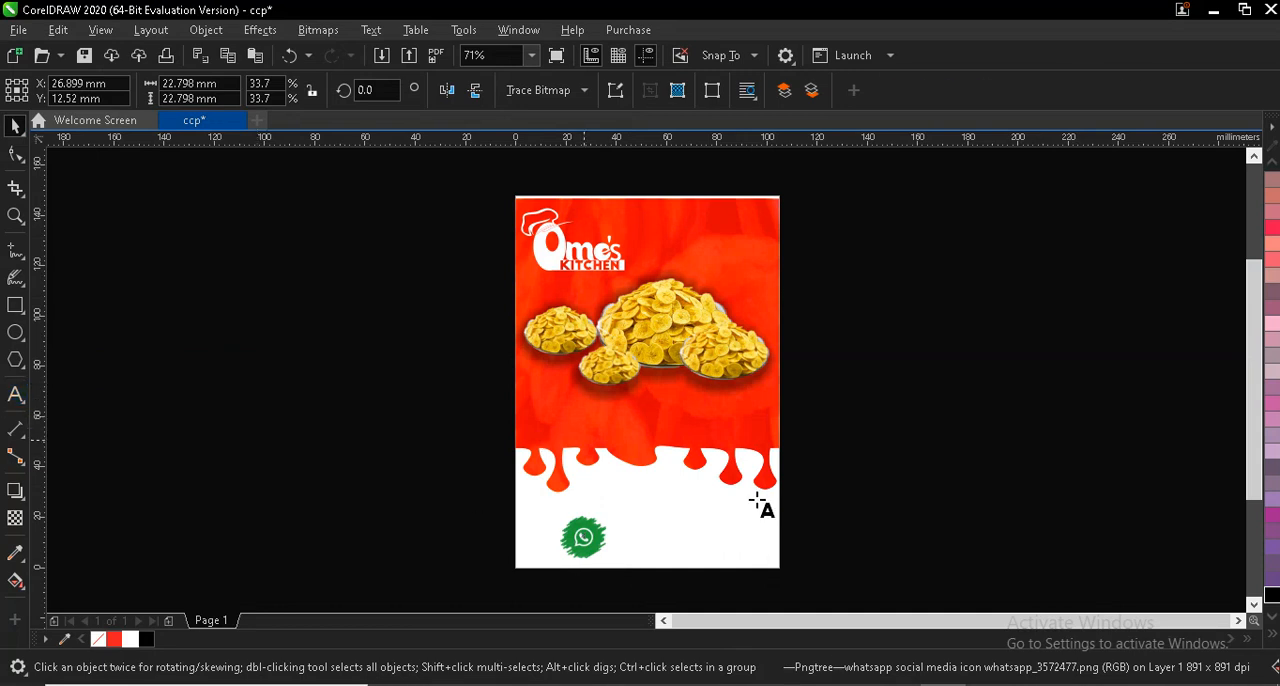
left_click(665, 533)
right_click(664, 530)
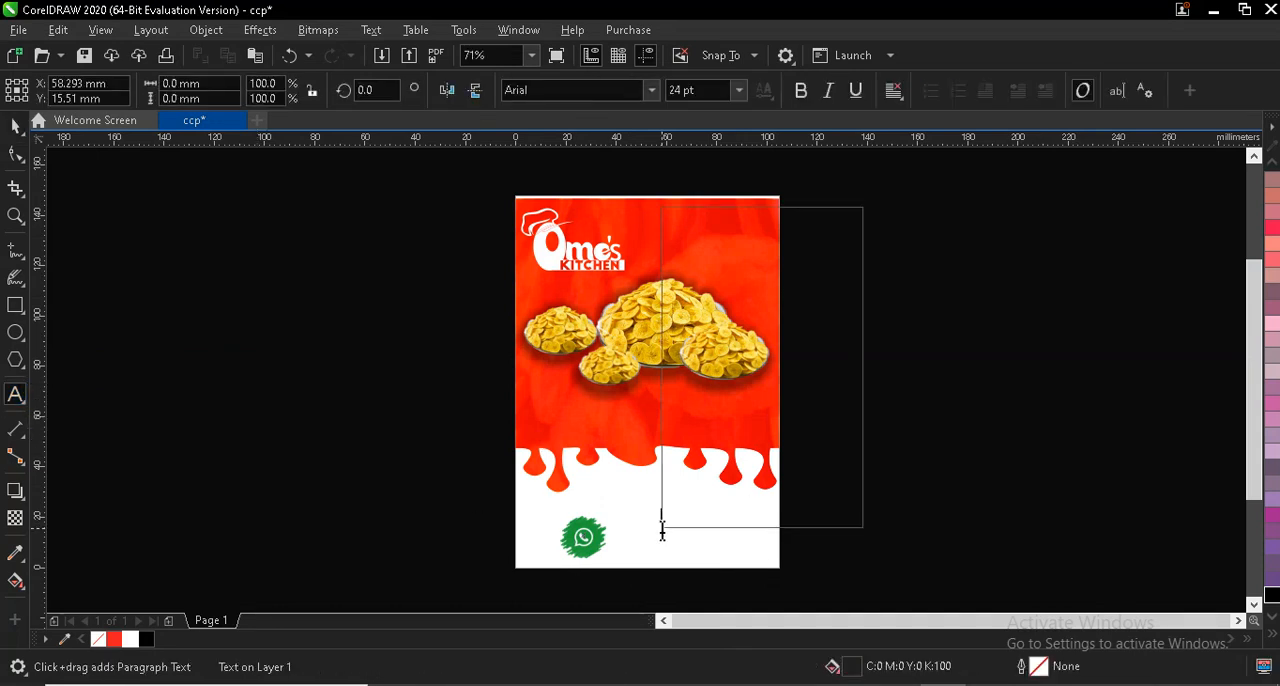
left_click(725, 446)
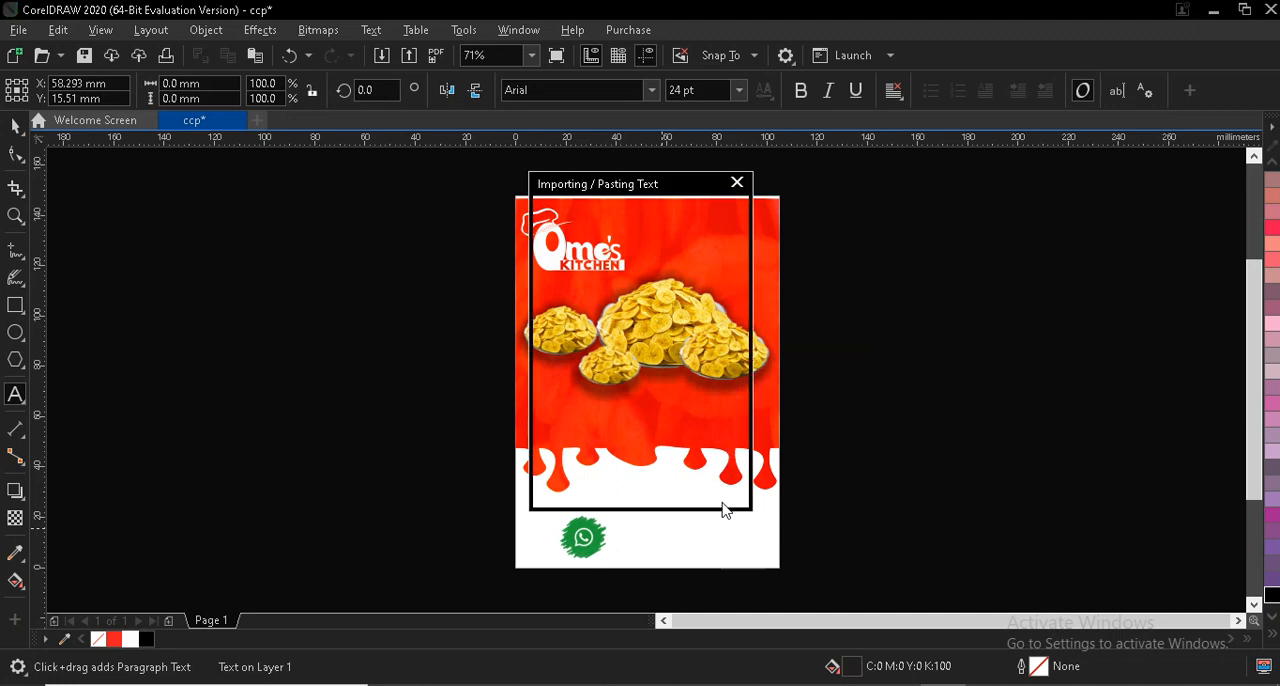
left_click(613, 489)
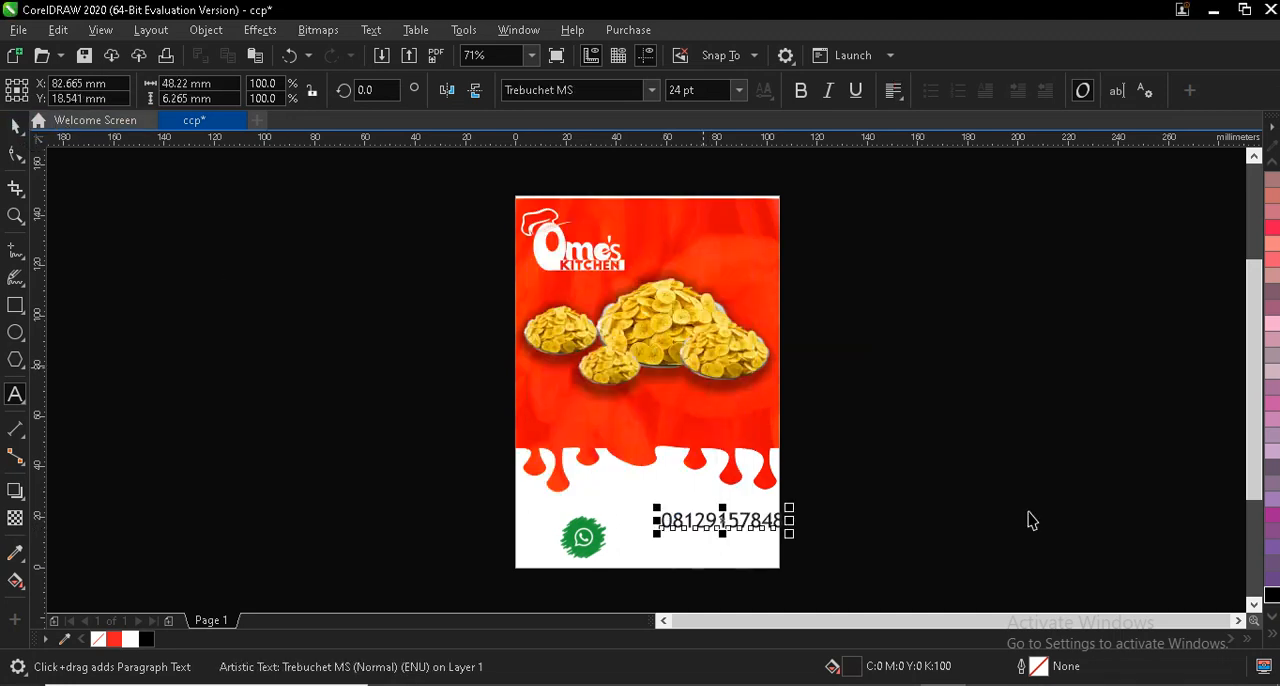
key("ctrl+space")
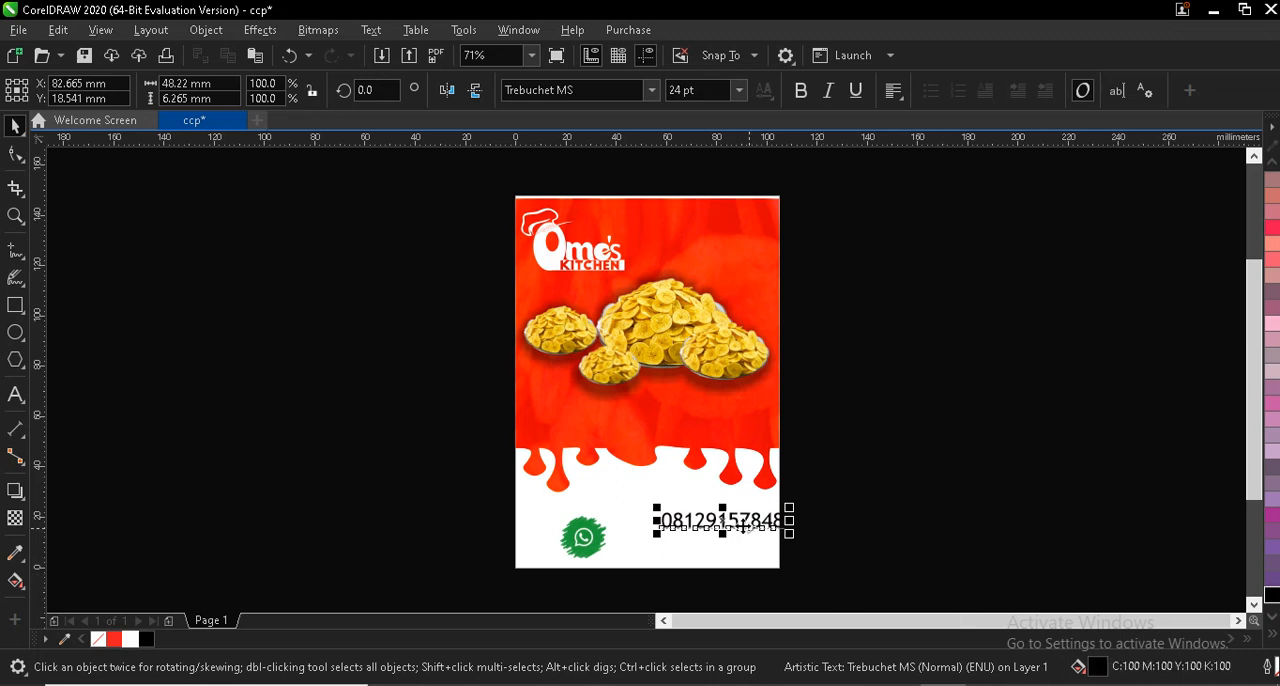
left_click_drag(742, 526, 673, 553)
scroll(629, 557, "up", 2)
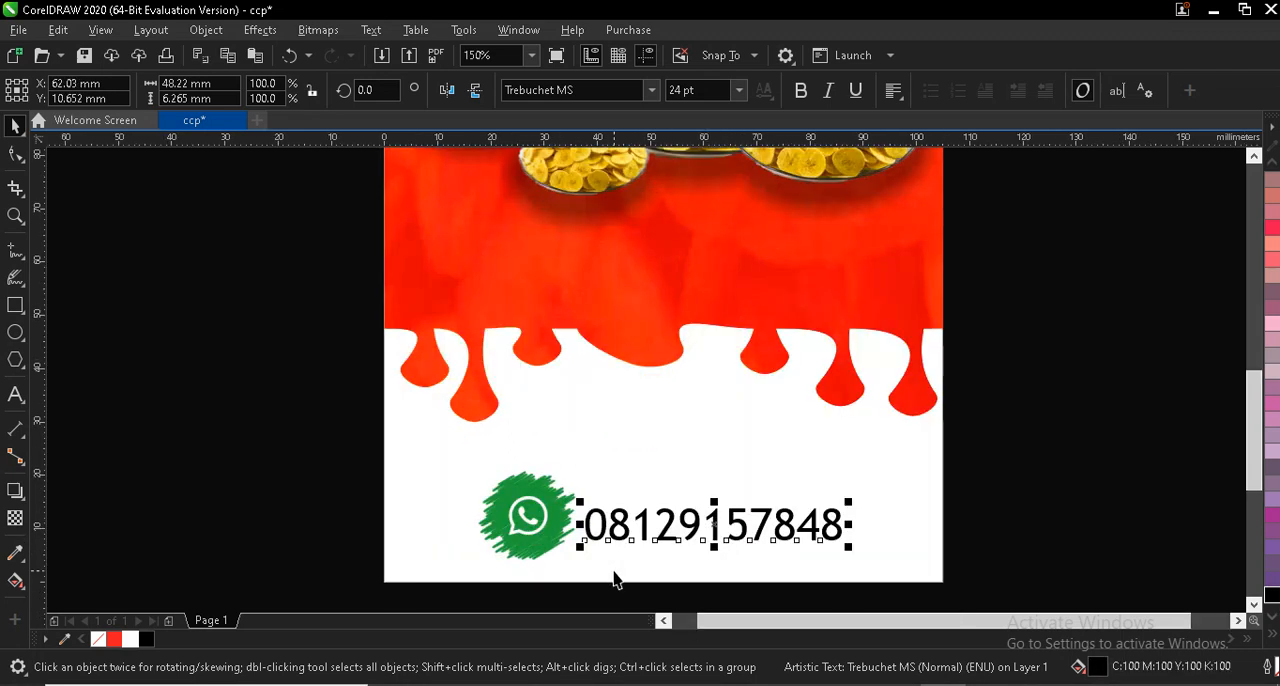
- Shrink the WhatsApp icon to about 14.8 × 14.8 mm and move the phone number close beside it, level with the icon
left_click(535, 521)
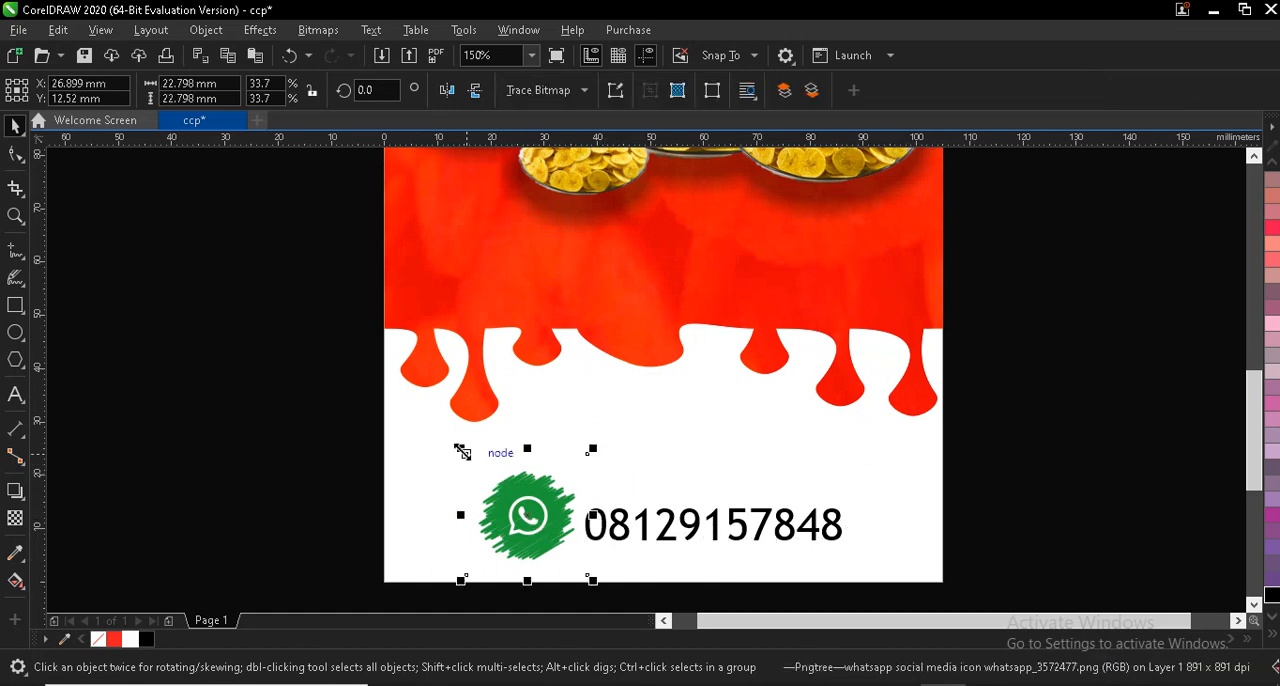
left_click_drag(461, 453, 491, 480)
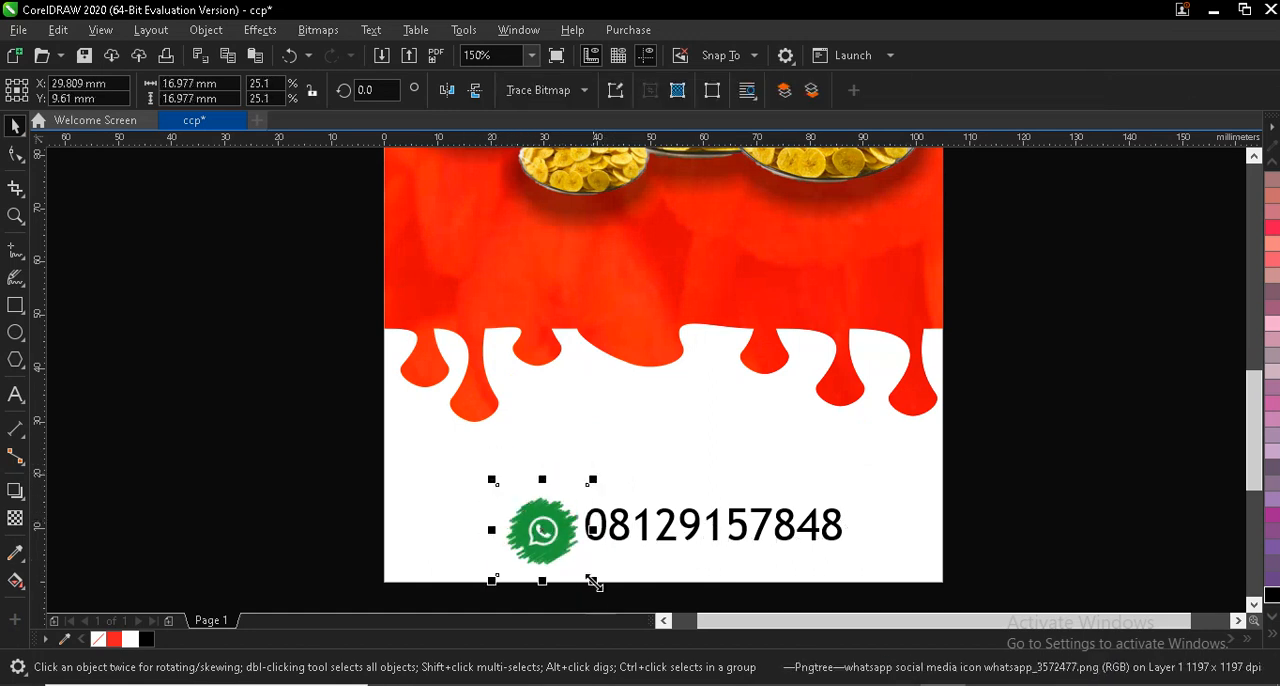
mouse_move(594, 584)
left_mouse_down()
mouse_move(584, 567)
mouse_move(588, 579)
left_mouse_up()
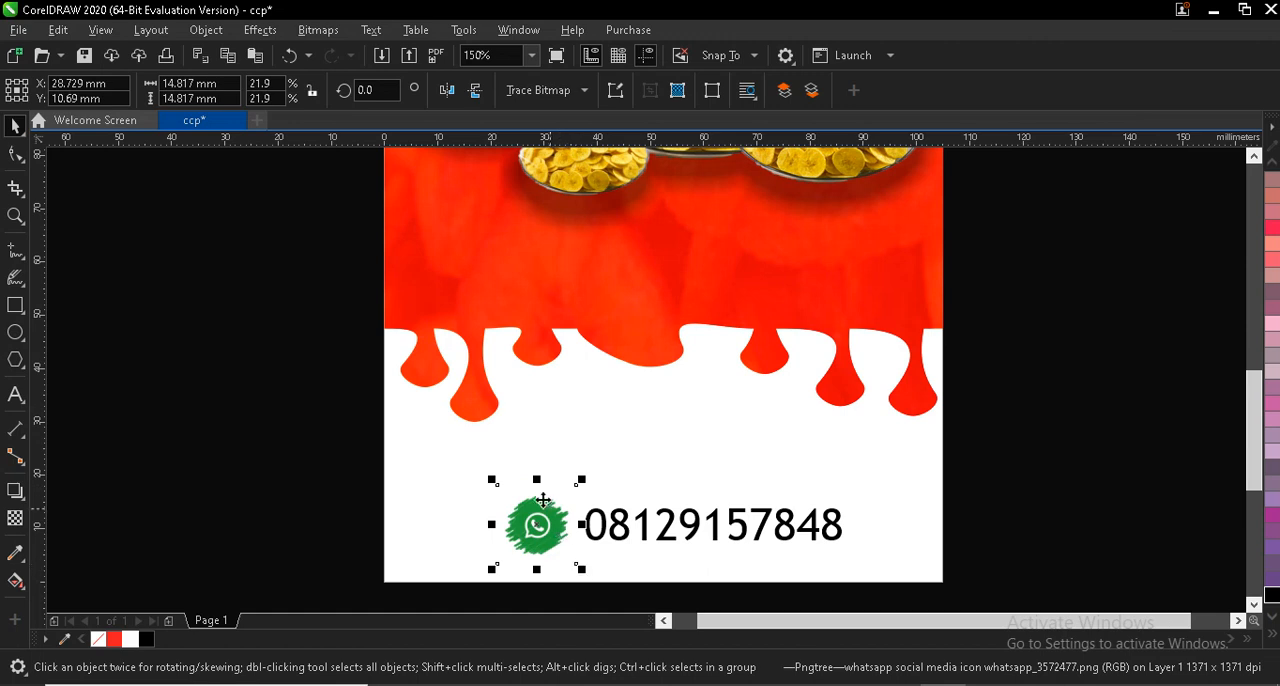
left_click(632, 535)
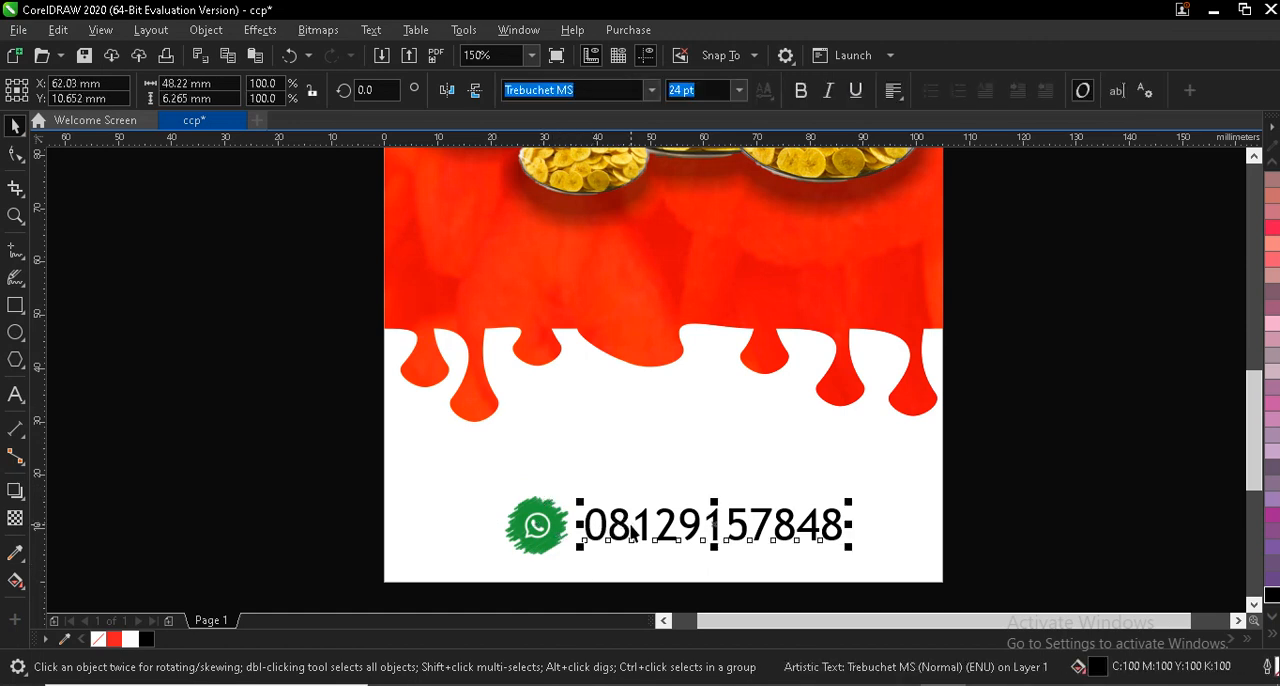
left_click_drag(712, 524, 708, 537)
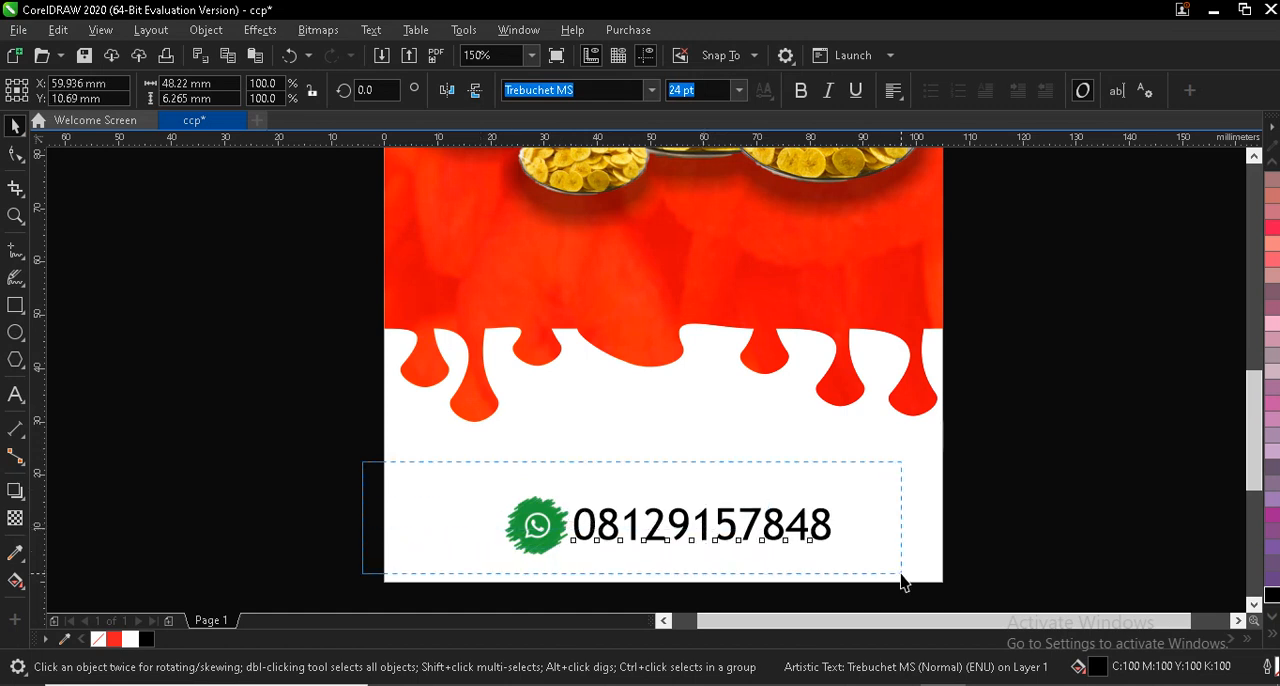
- Group the WhatsApp icon with the phone number and draw a rectangle about 66 × 13.6 mm around them
left_click_drag(901, 578, 902, 579)
left_click(959, 91)
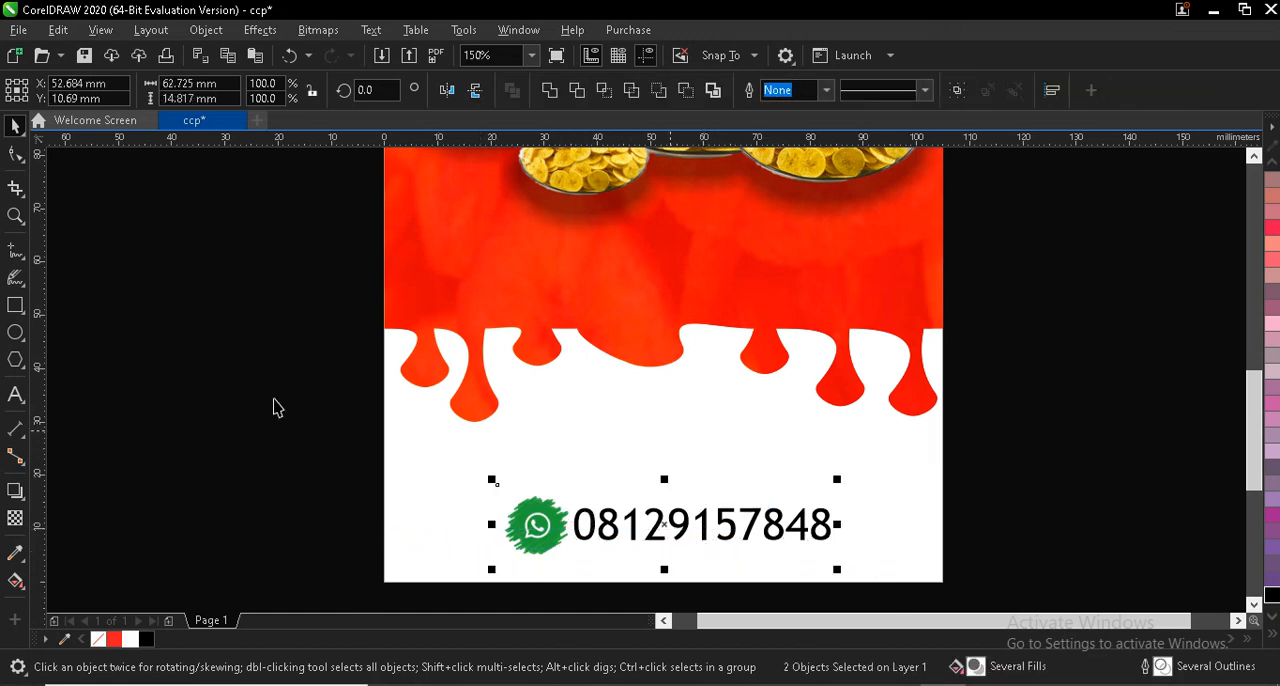
left_click(15, 305)
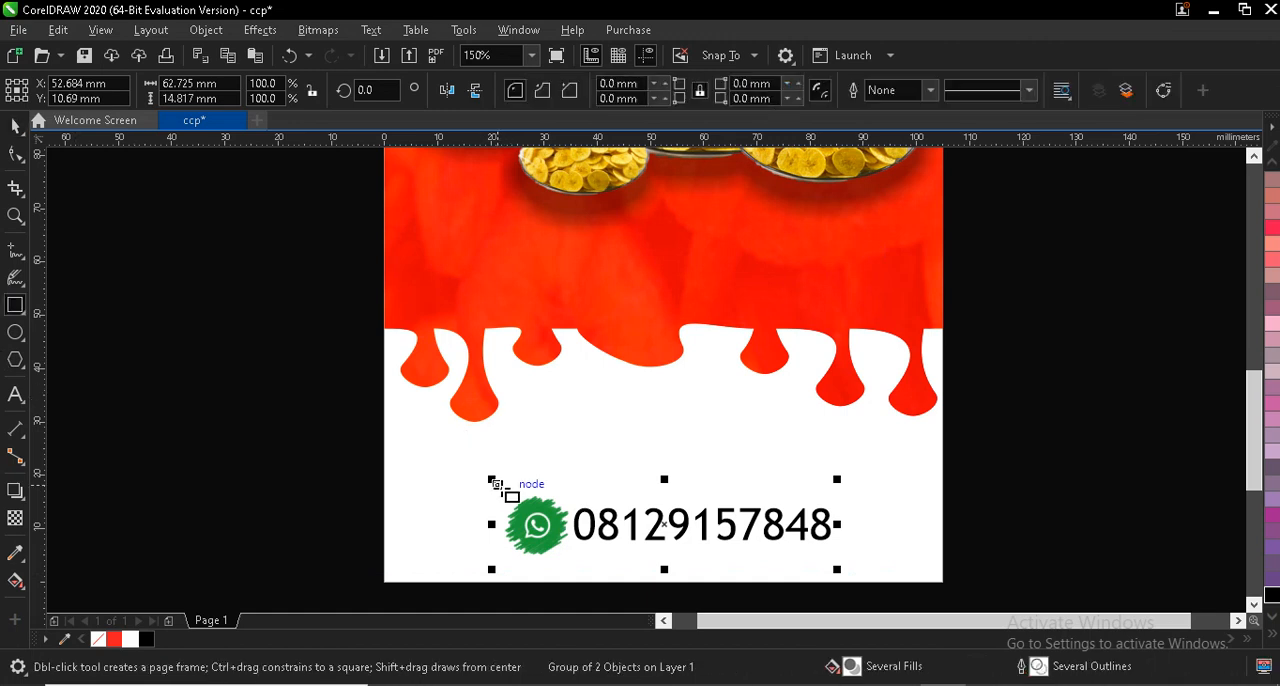
left_click_drag(491, 470, 843, 562)
left_click_drag(668, 462, 664, 489)
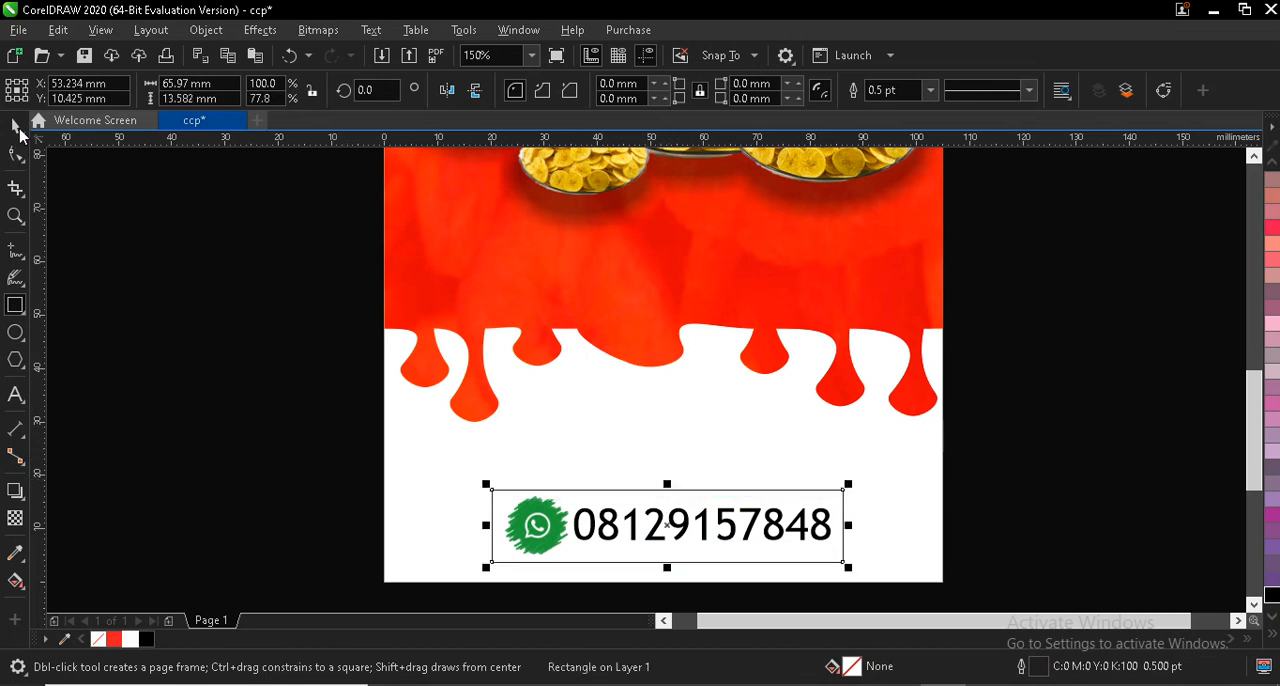
key("space")
- Give the rectangle a red outline and tighten it around the contact details to about 64.9 × 10.6 mm
right_click(112, 641)
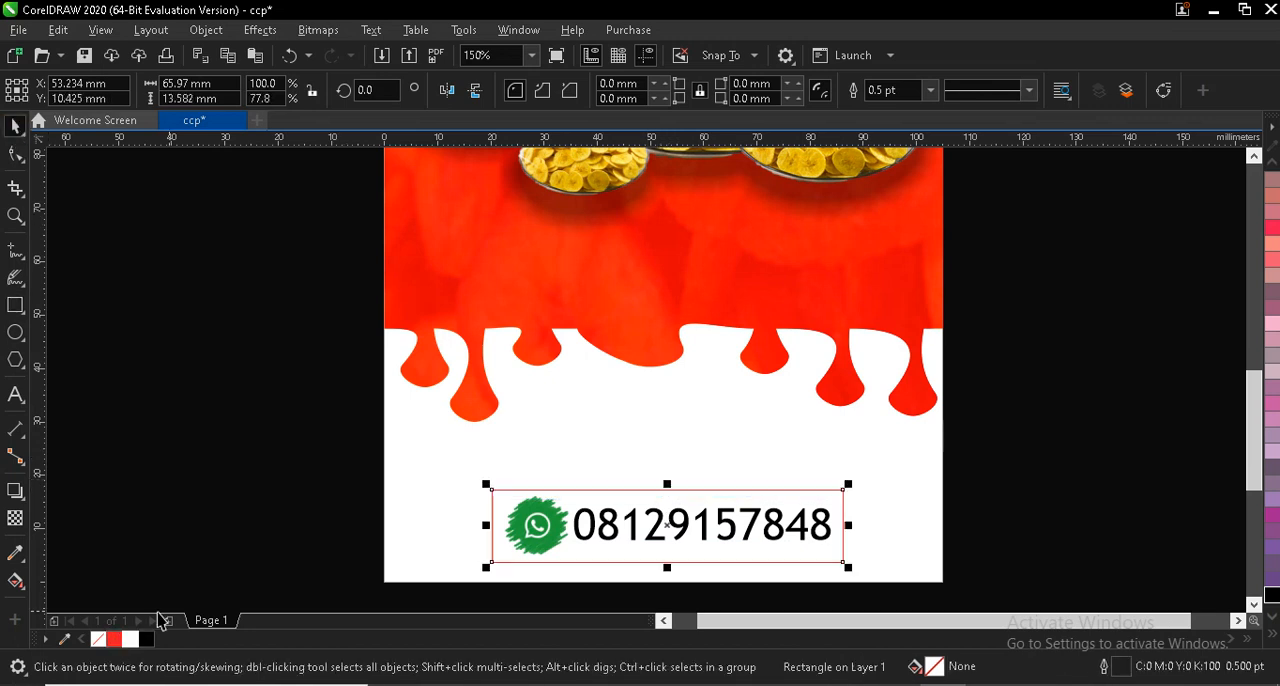
left_click_drag(483, 529, 489, 529)
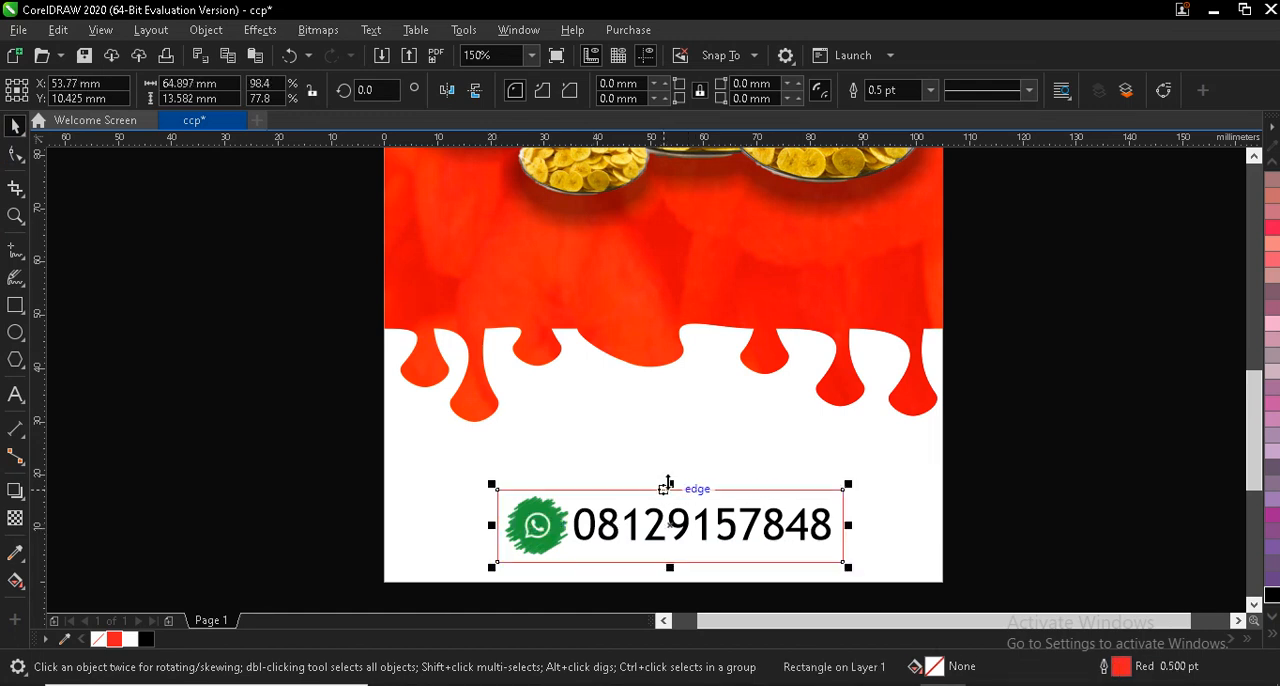
left_click_drag(669, 483, 657, 497)
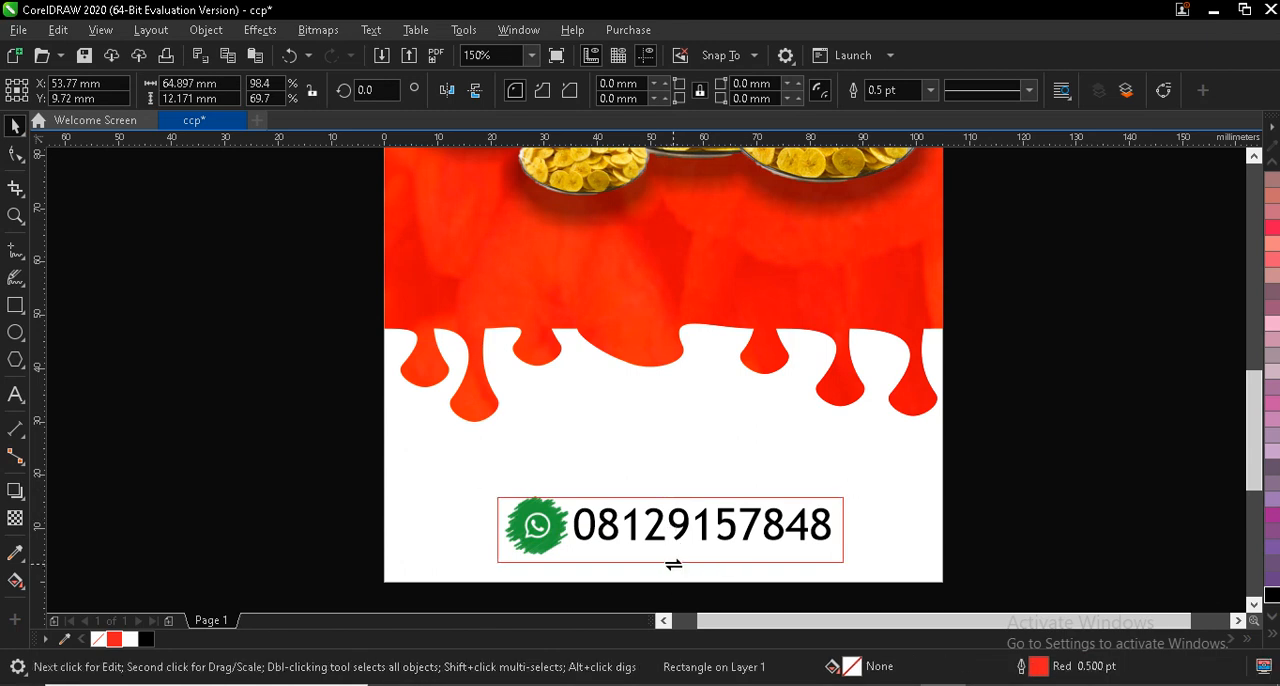
key("Escape")
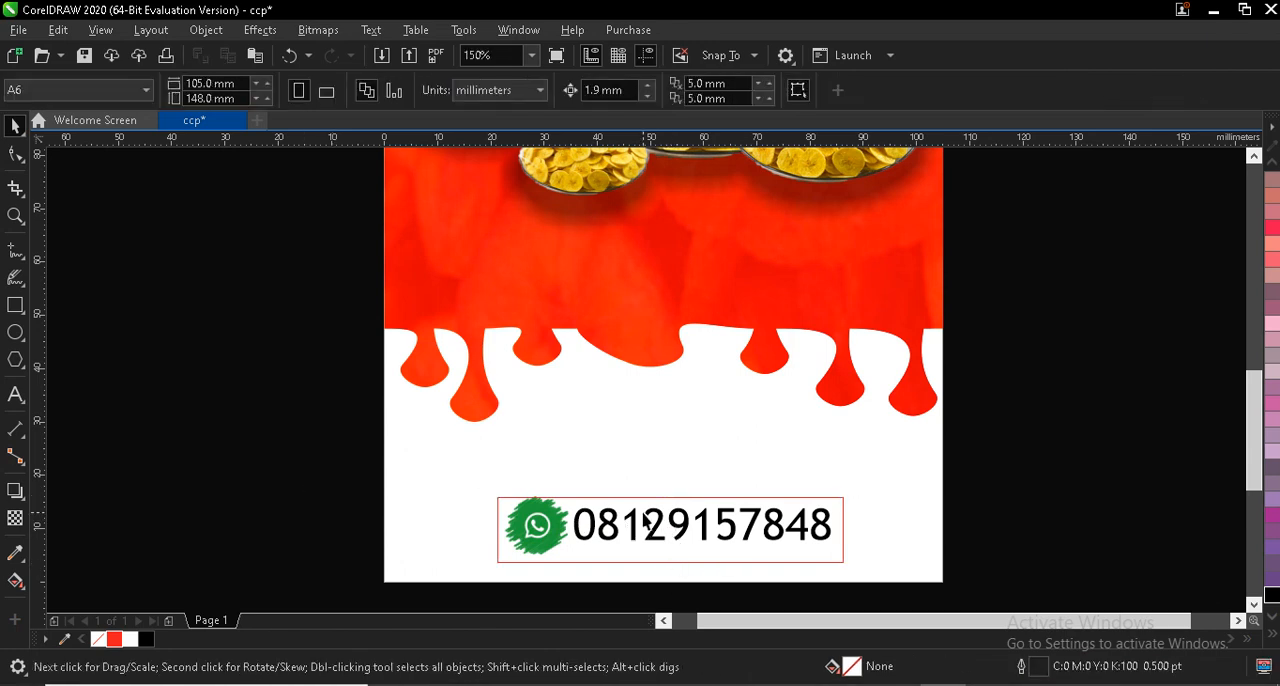
left_click(675, 556)
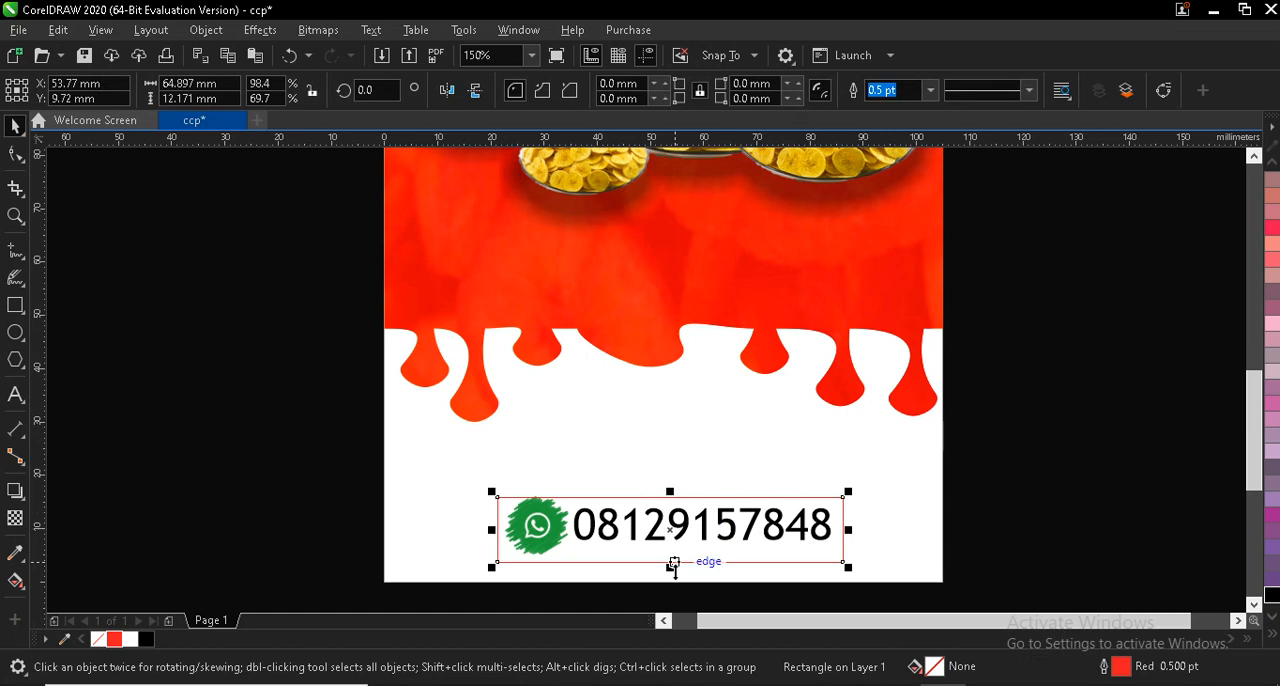
left_click_drag(673, 565, 670, 558)
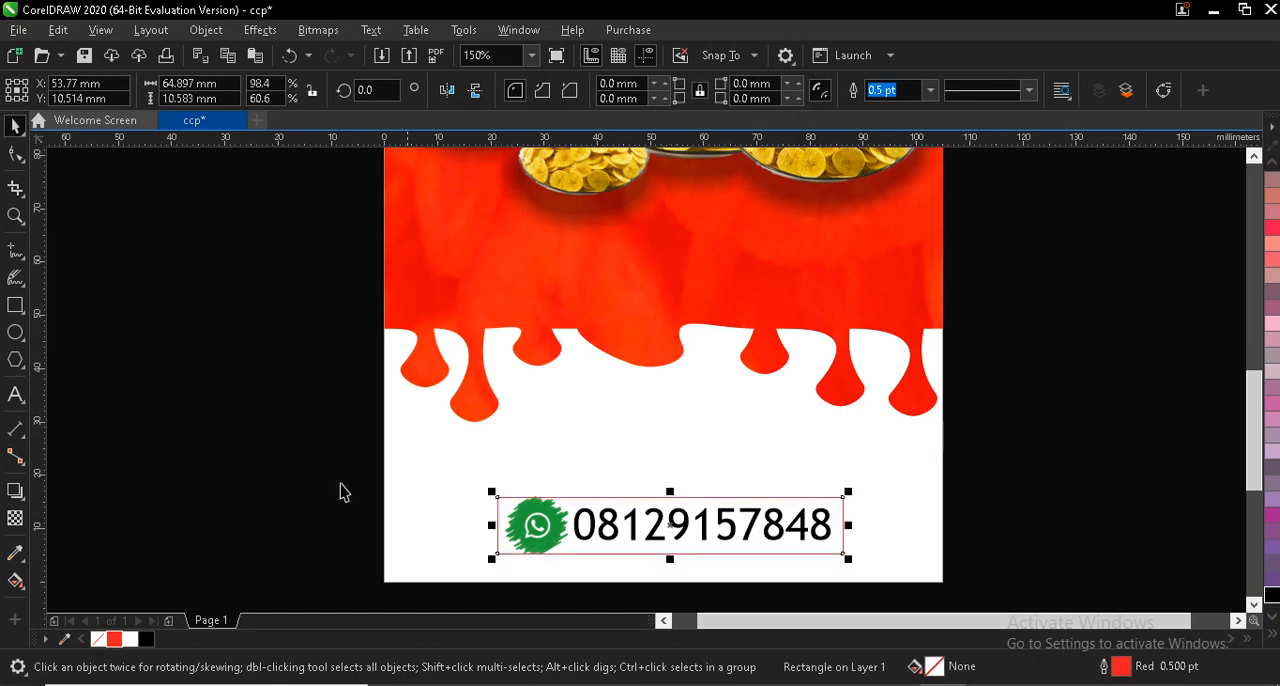
key("Escape")
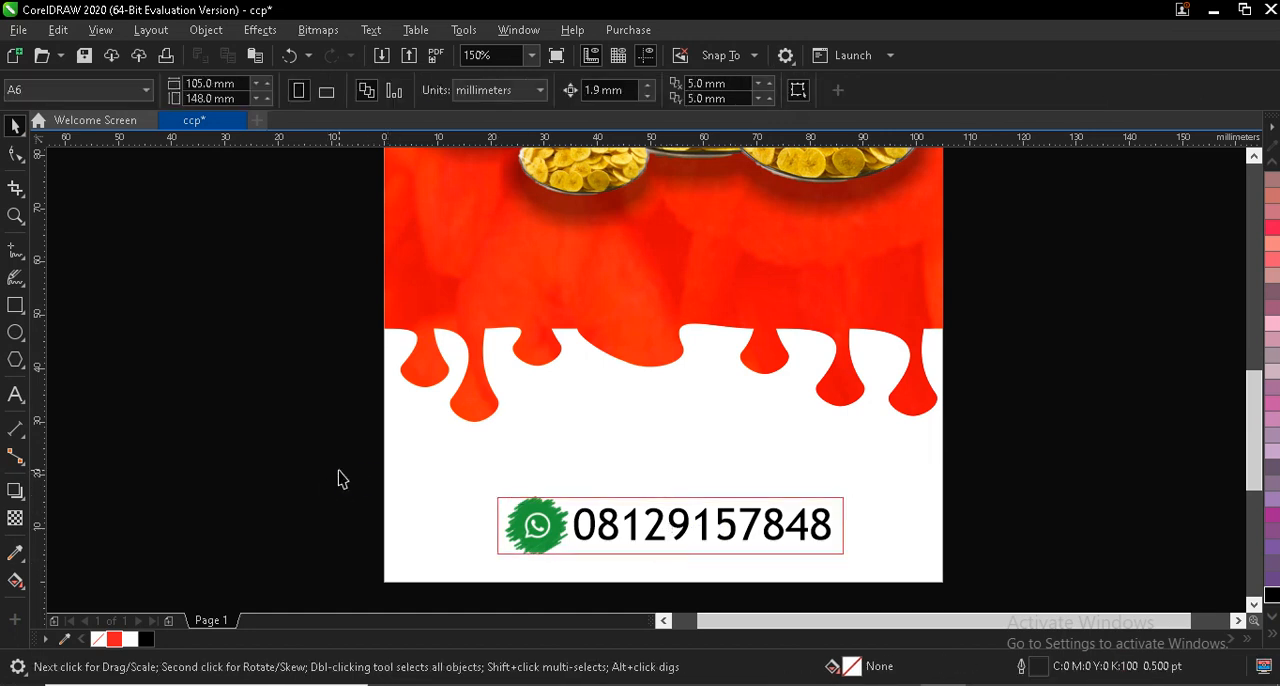
- Group the red frame with the contact details and scale the group from its centre to about 57.2 × 13.1 mm
left_click_drag(857, 570, 858, 571)
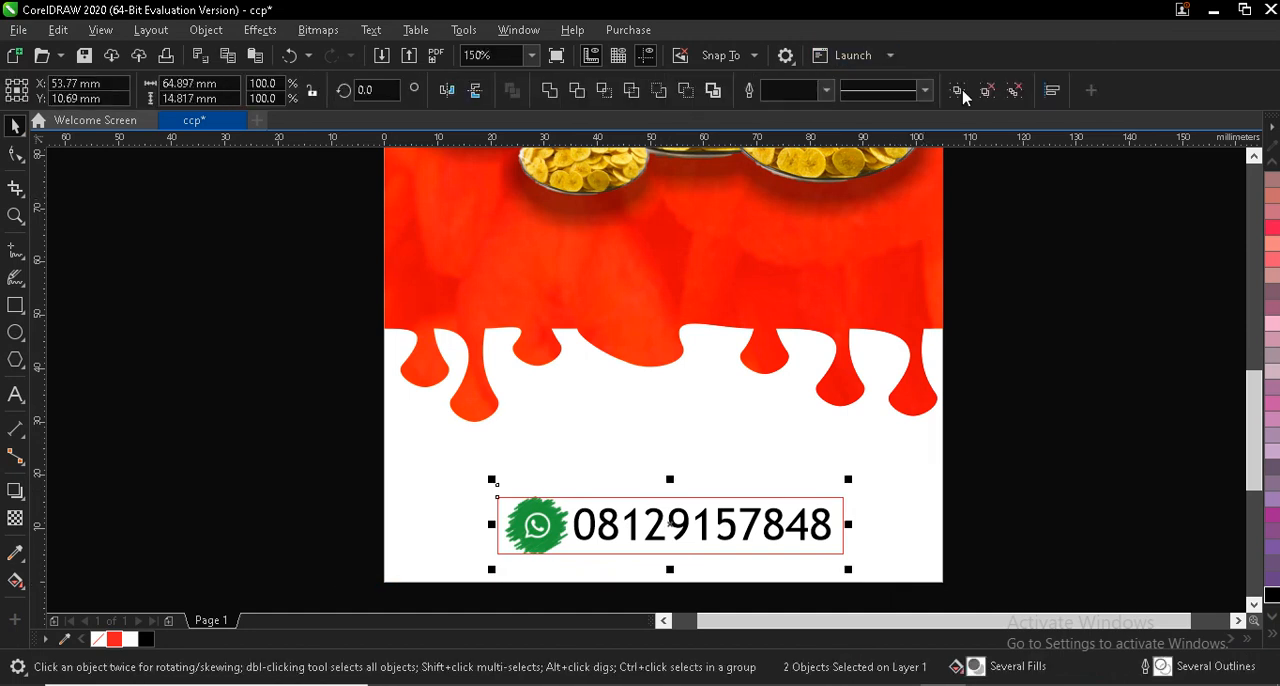
left_click(956, 91)
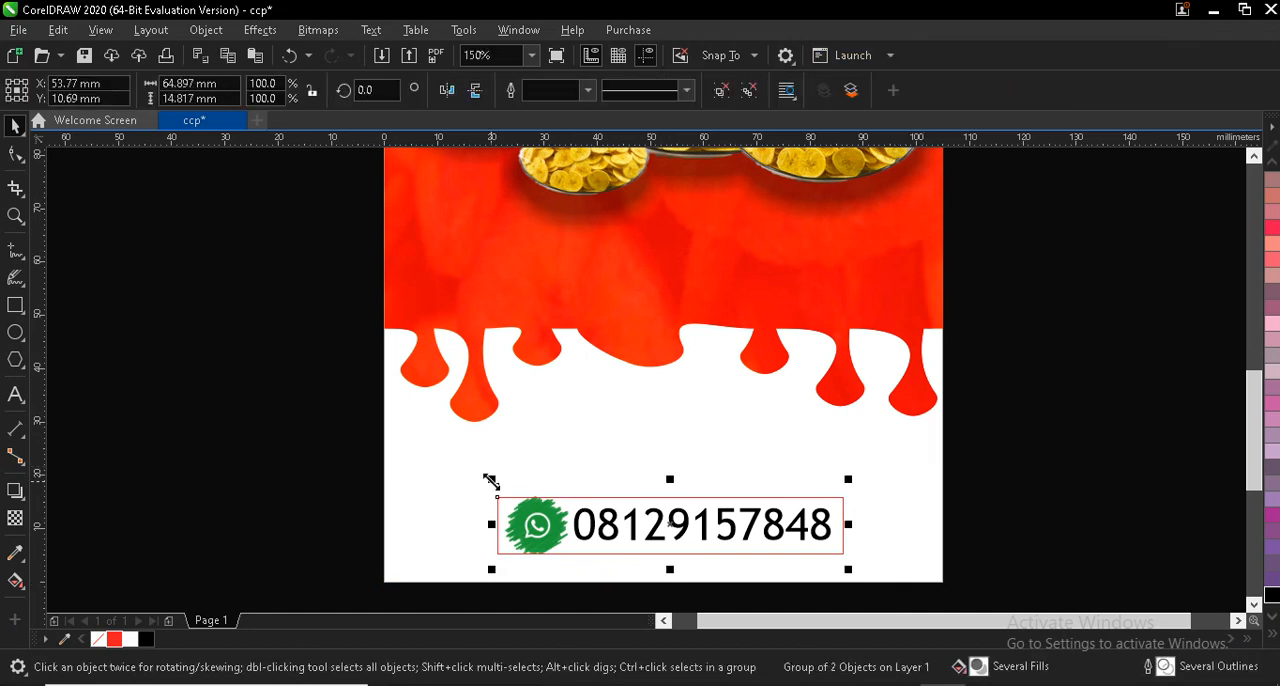
left_click_drag(492, 482, 512, 485)
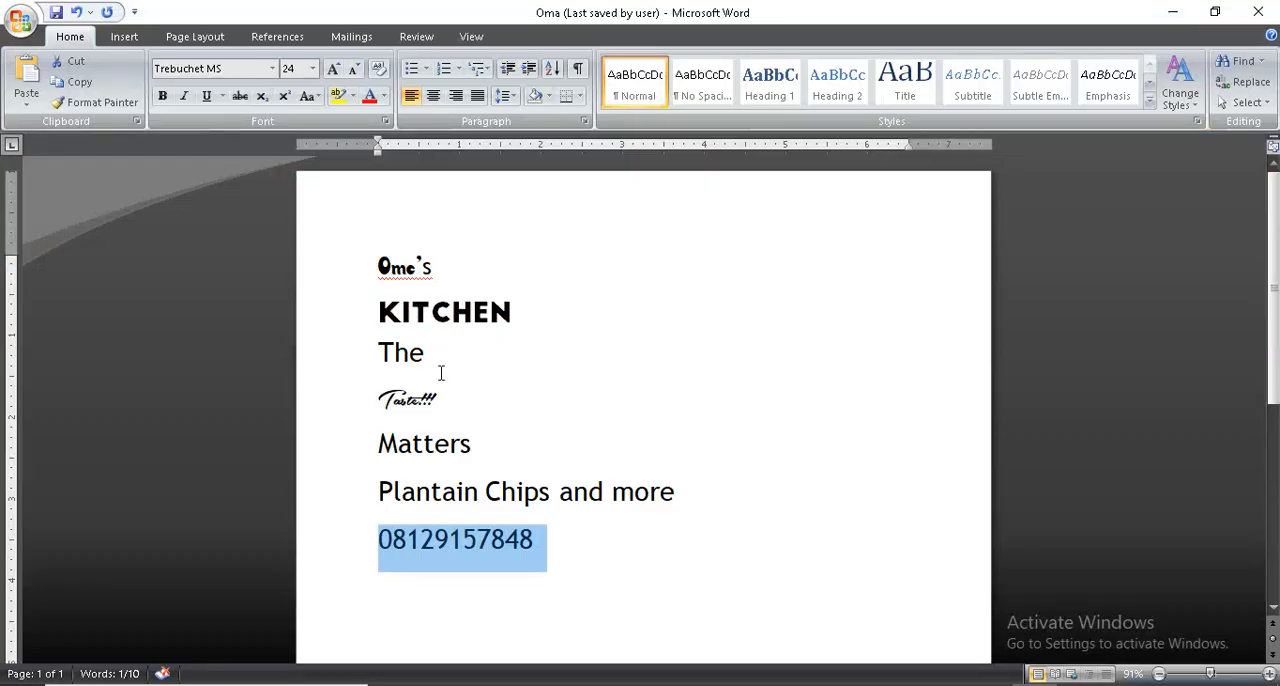
- Switch to the Word document and add "..." to the end of the line "Plantain Chips and more"
left_click(503, 488)
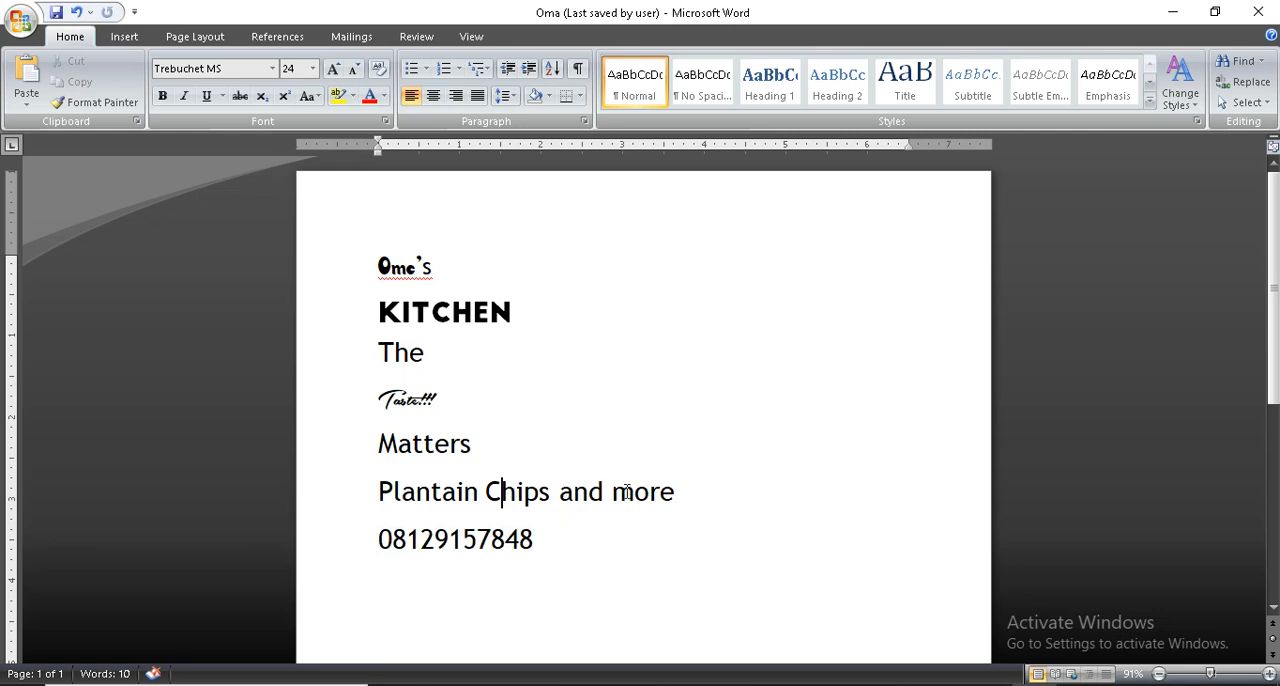
left_click(676, 495)
type("...")
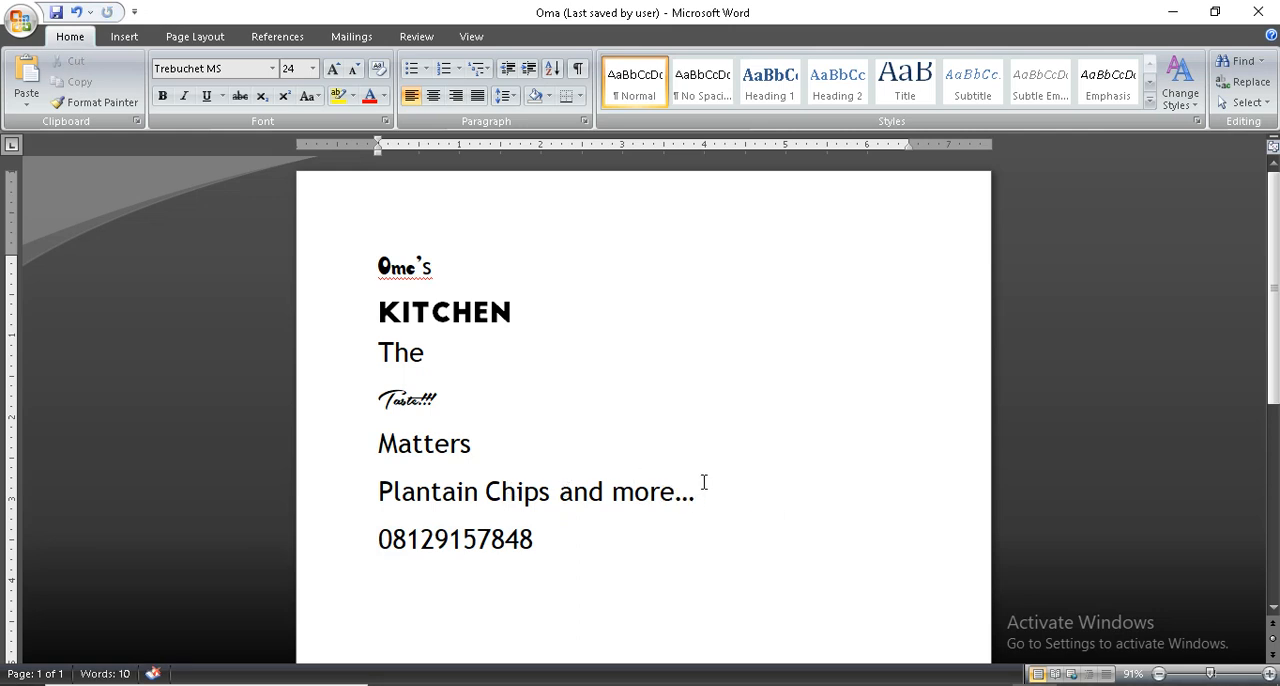
- Copy the line "Plantain Chips and more..." and switch back to CorelDRAW
triple_click(426, 487)
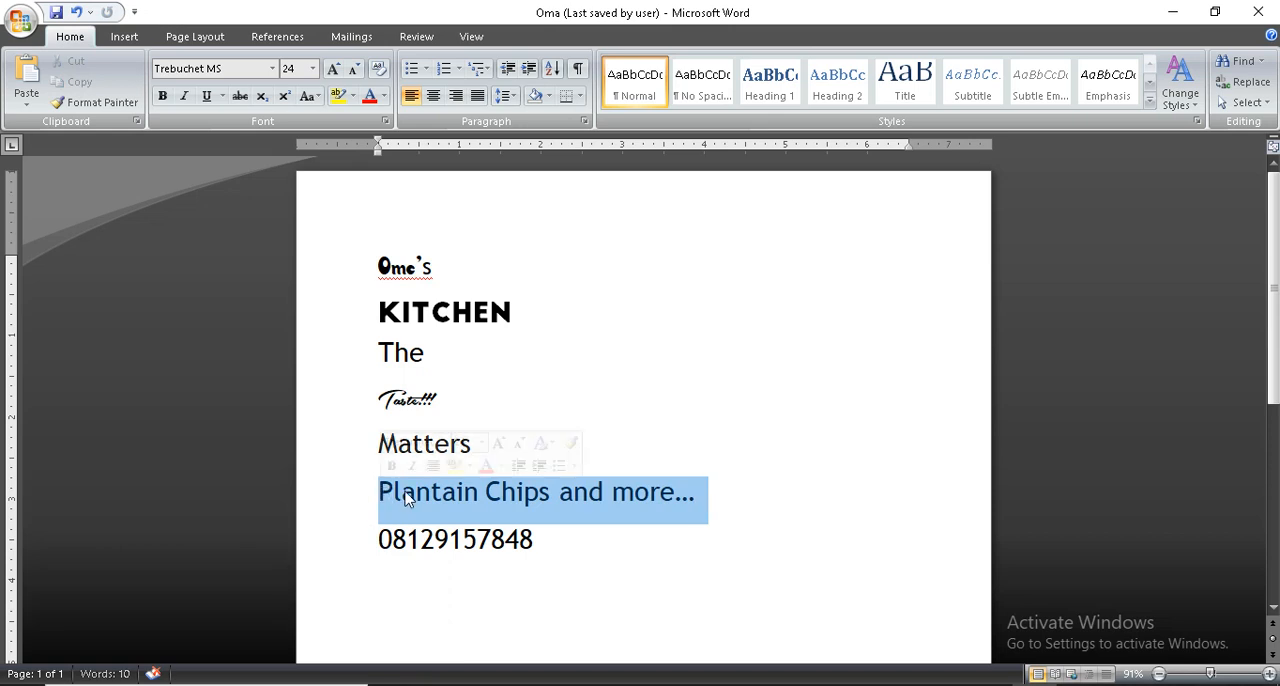
right_click(406, 498)
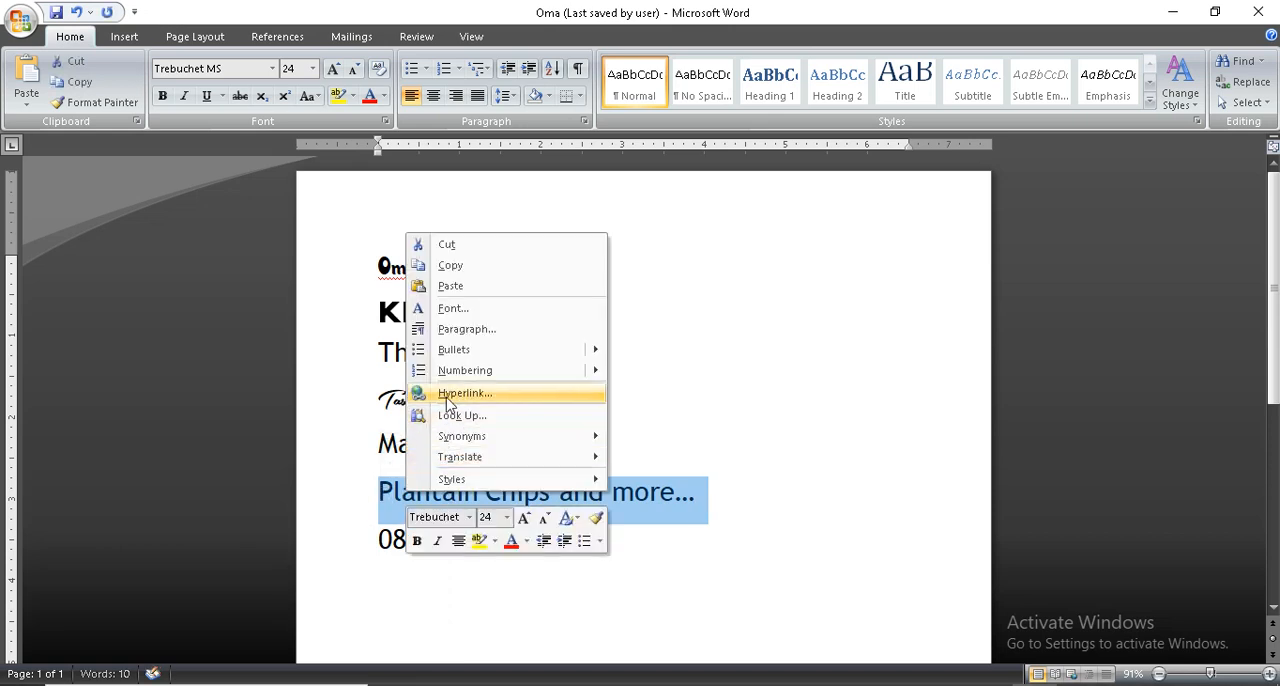
left_click(479, 276)
key("alt+Tab")
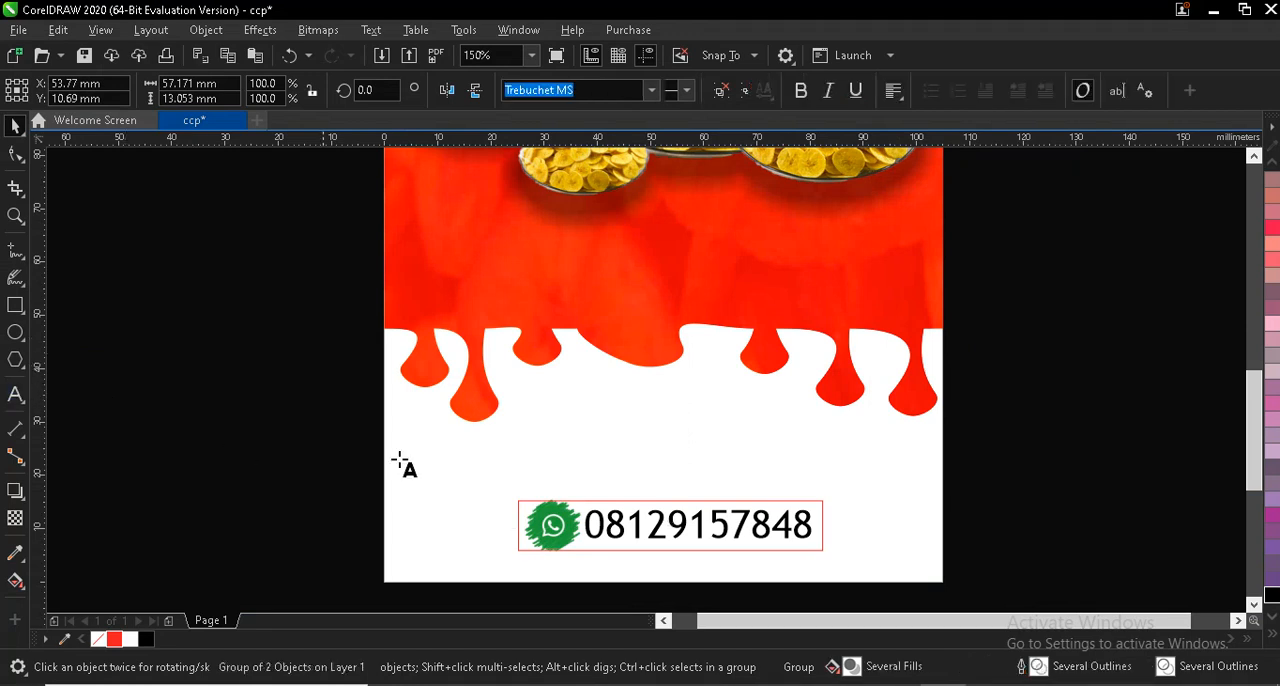
- Paste "Plantain Chips and more..." as text above the contact box, maintaining fonts and formatting
left_click(560, 410)
right_click(560, 436)
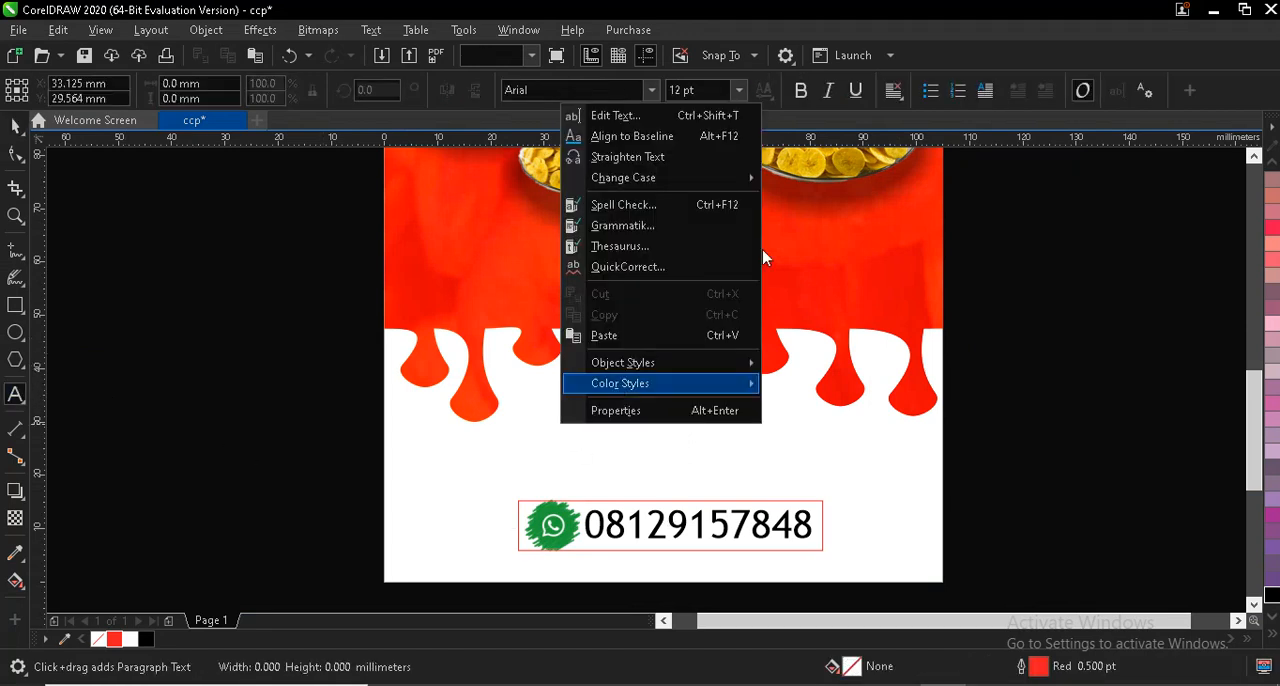
left_click(600, 336)
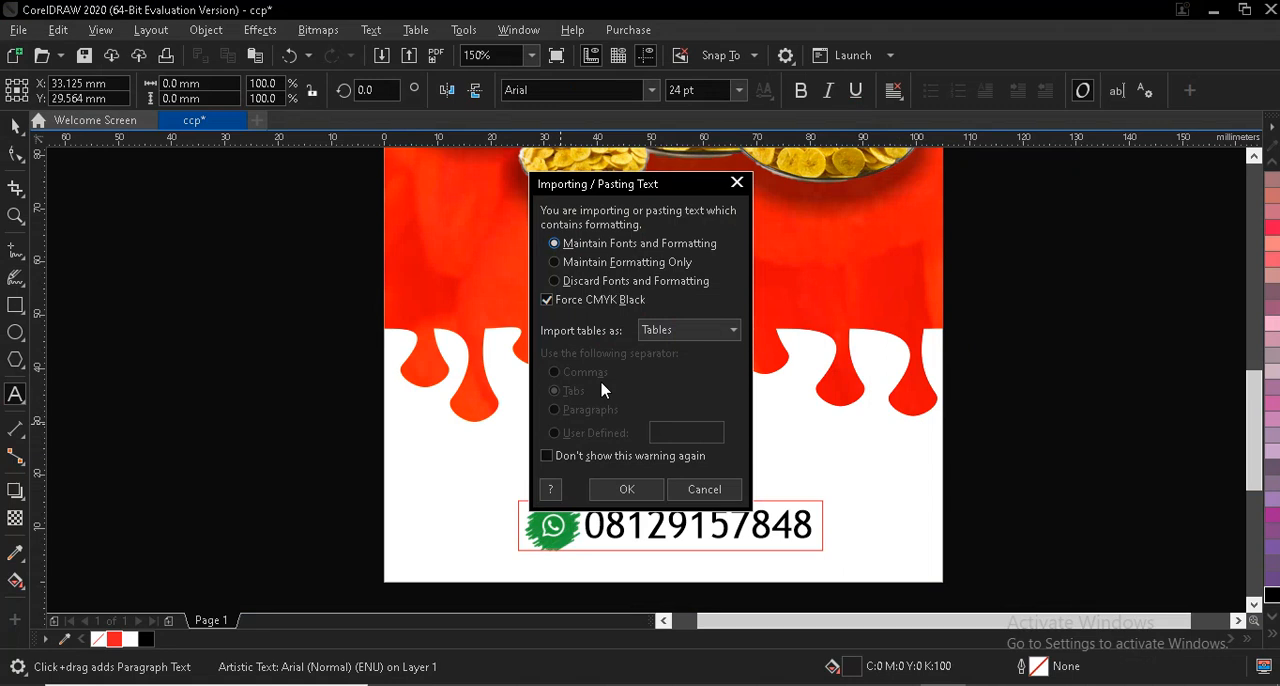
left_click(618, 495)
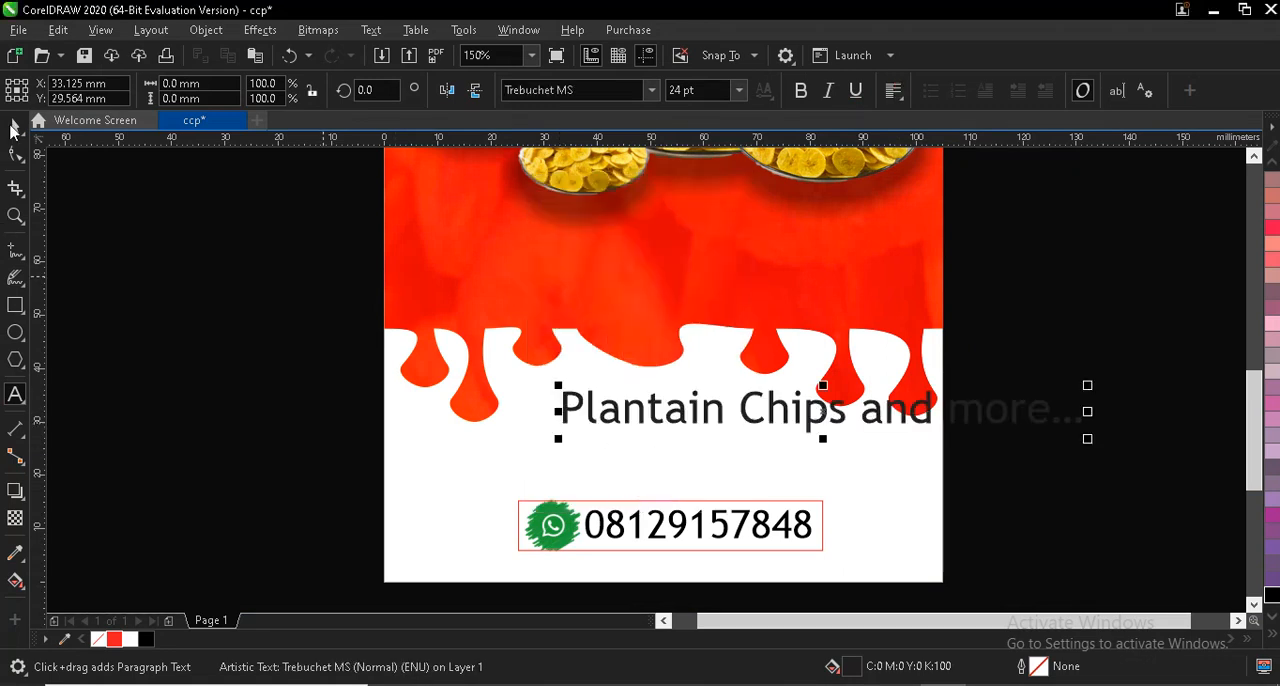
- Set the "Plantain Chips and more..." text to 16 pt and move it within the page, over the contact box
left_click(14, 126)
left_click(739, 90)
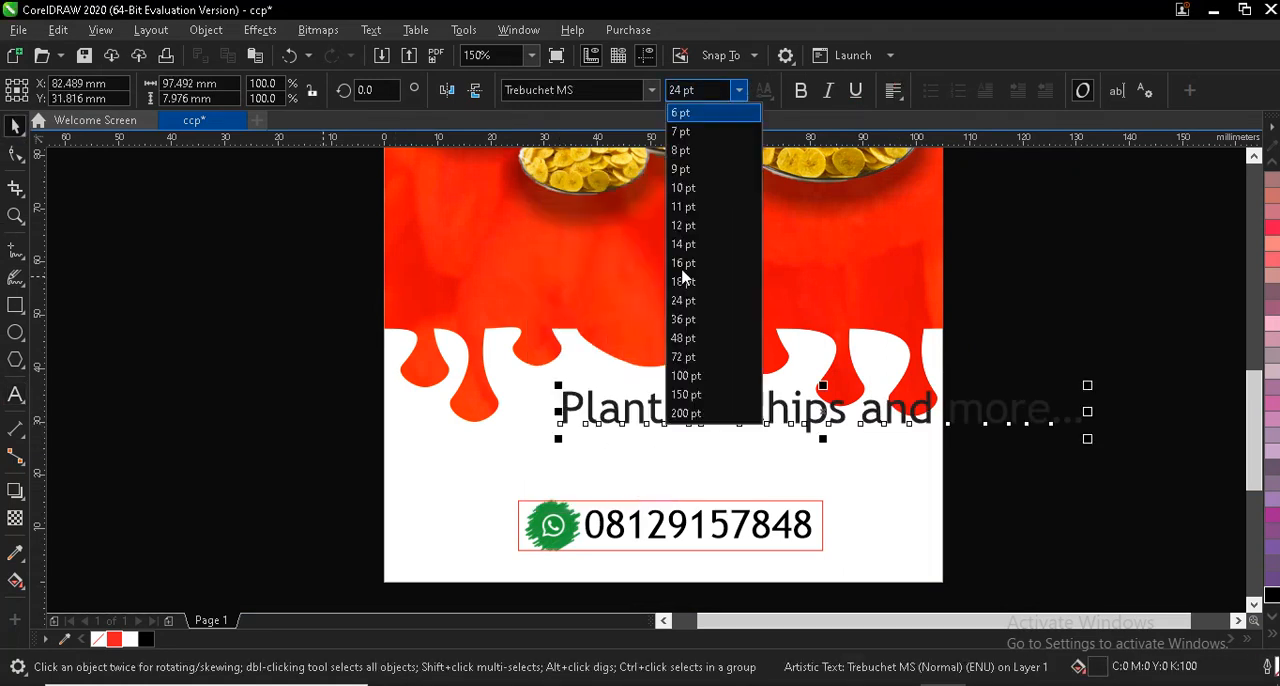
left_click(684, 265)
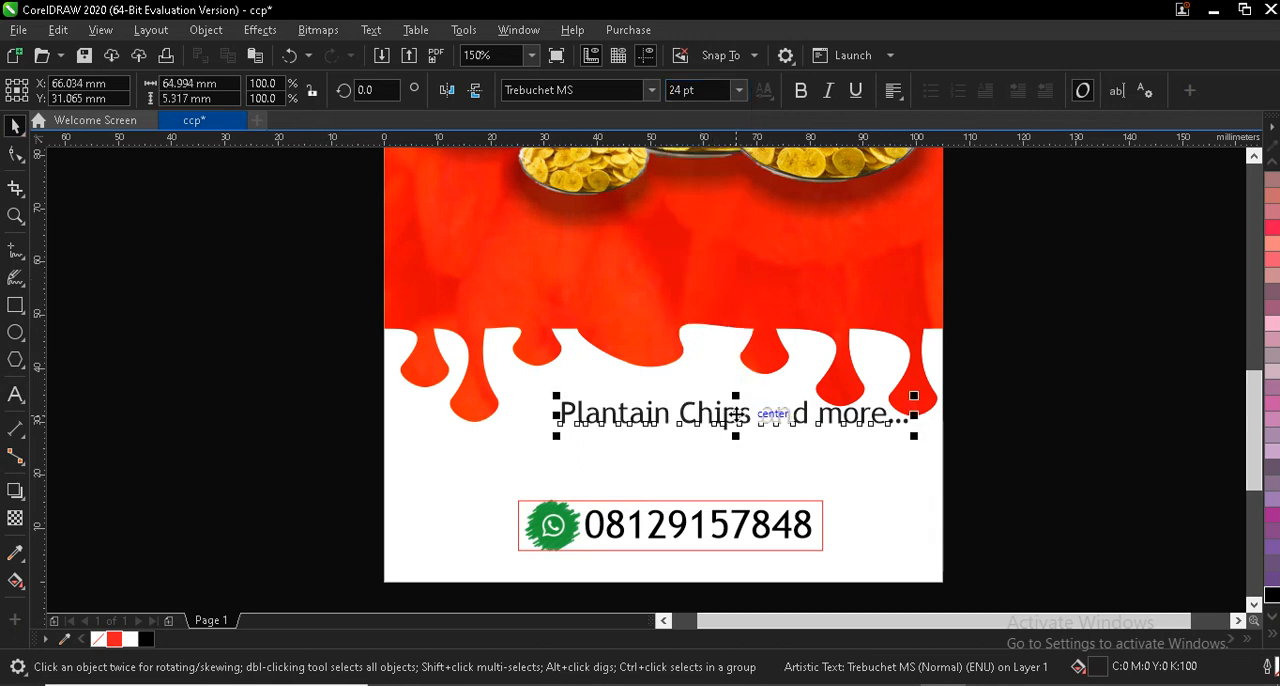
left_click_drag(674, 424, 689, 425)
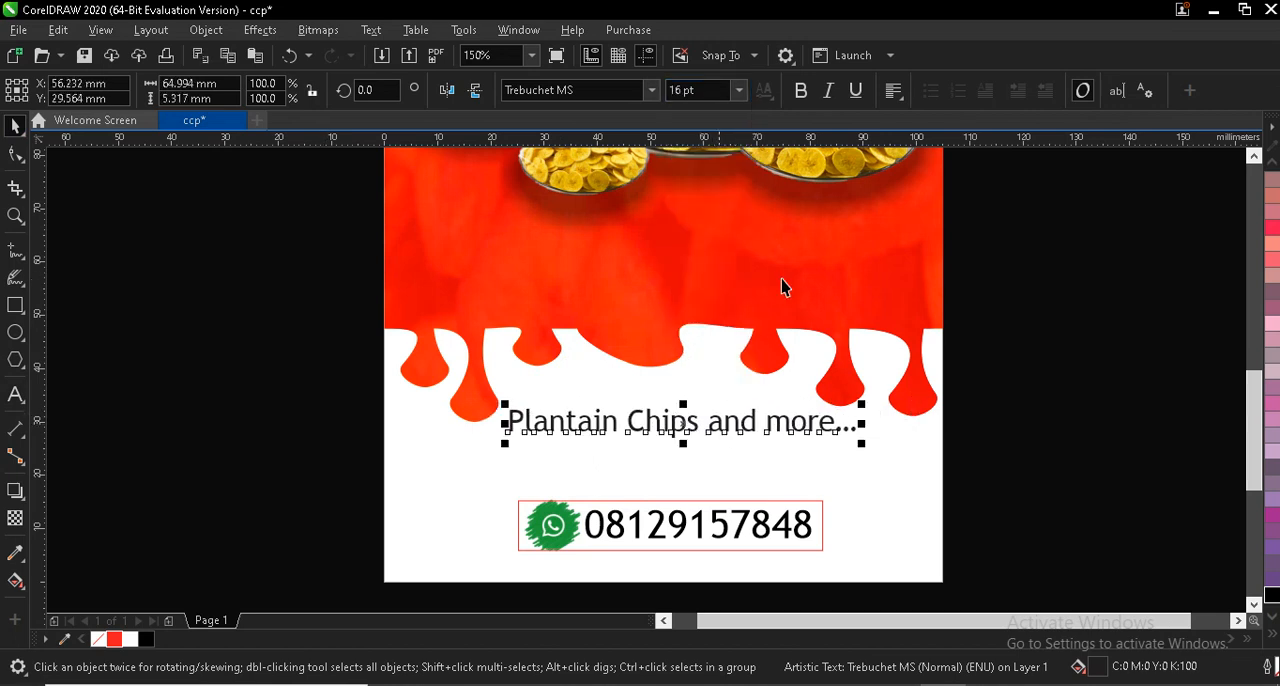
- Make the "Plantain Chips and more..." text italic and fill it with red
left_click(827, 92)
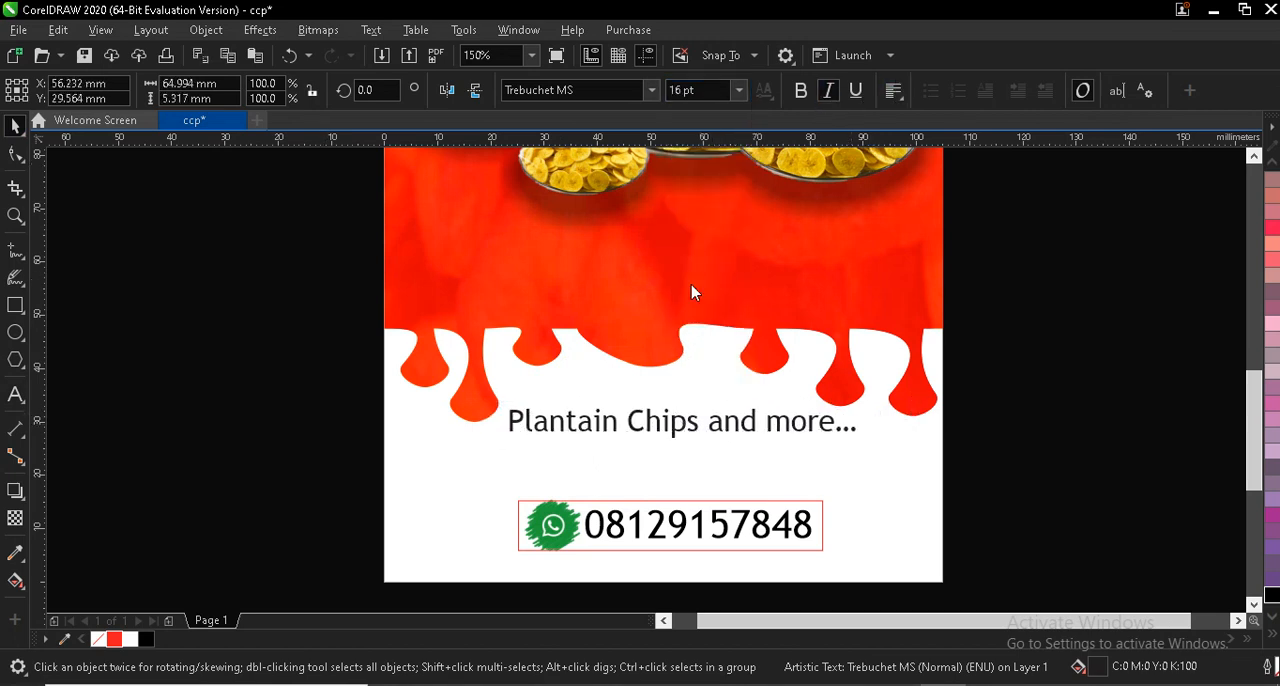
left_click(115, 640)
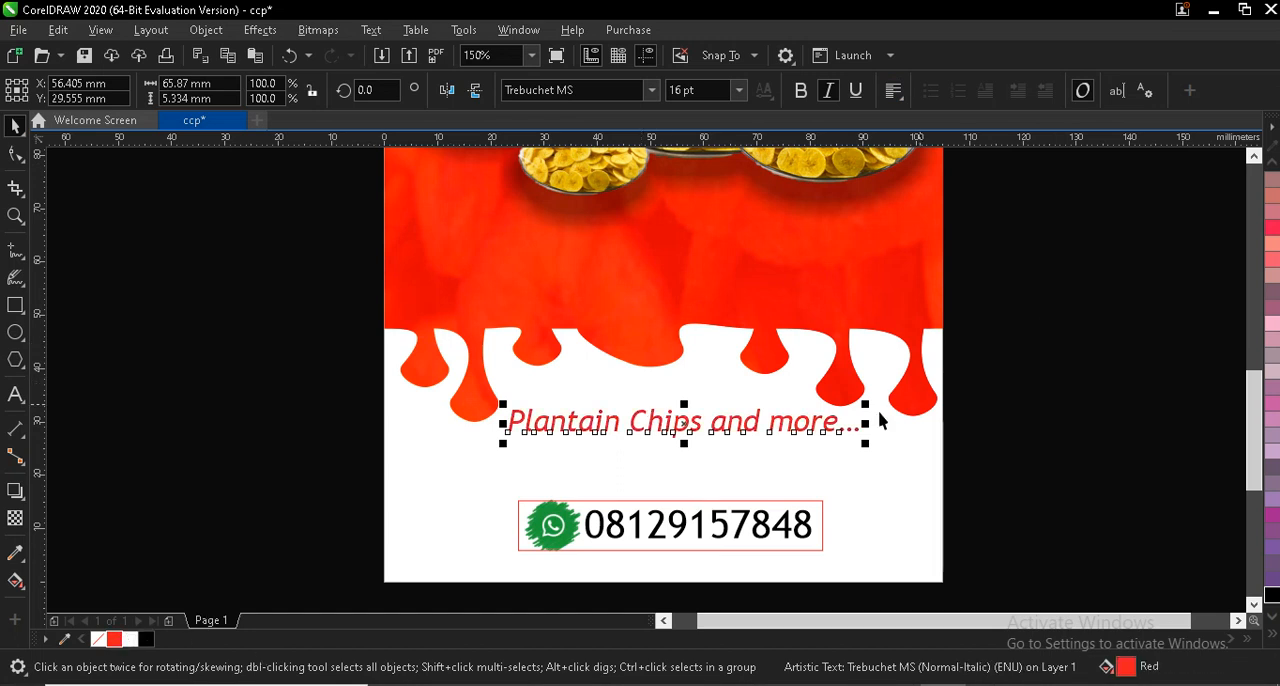
- Switch to the Word document and place the cursor in the "Taste!!!" line
scroll(1195, 392, "up", 3)
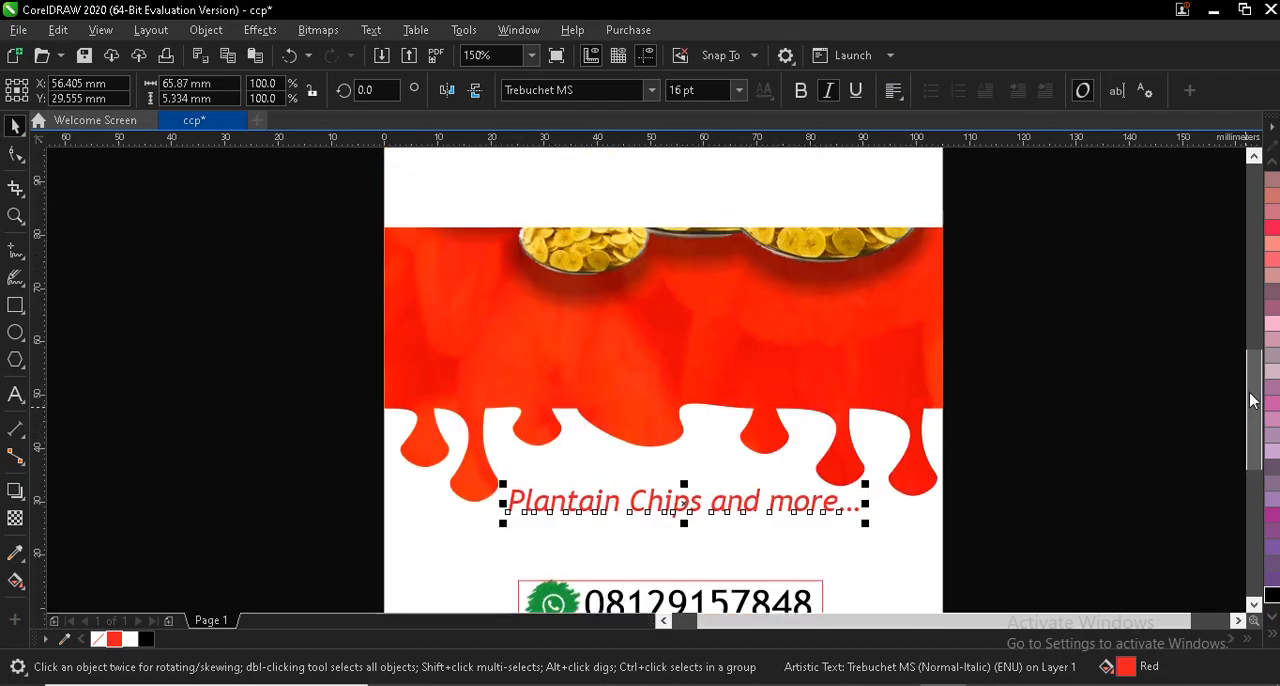
left_click(1015, 685)
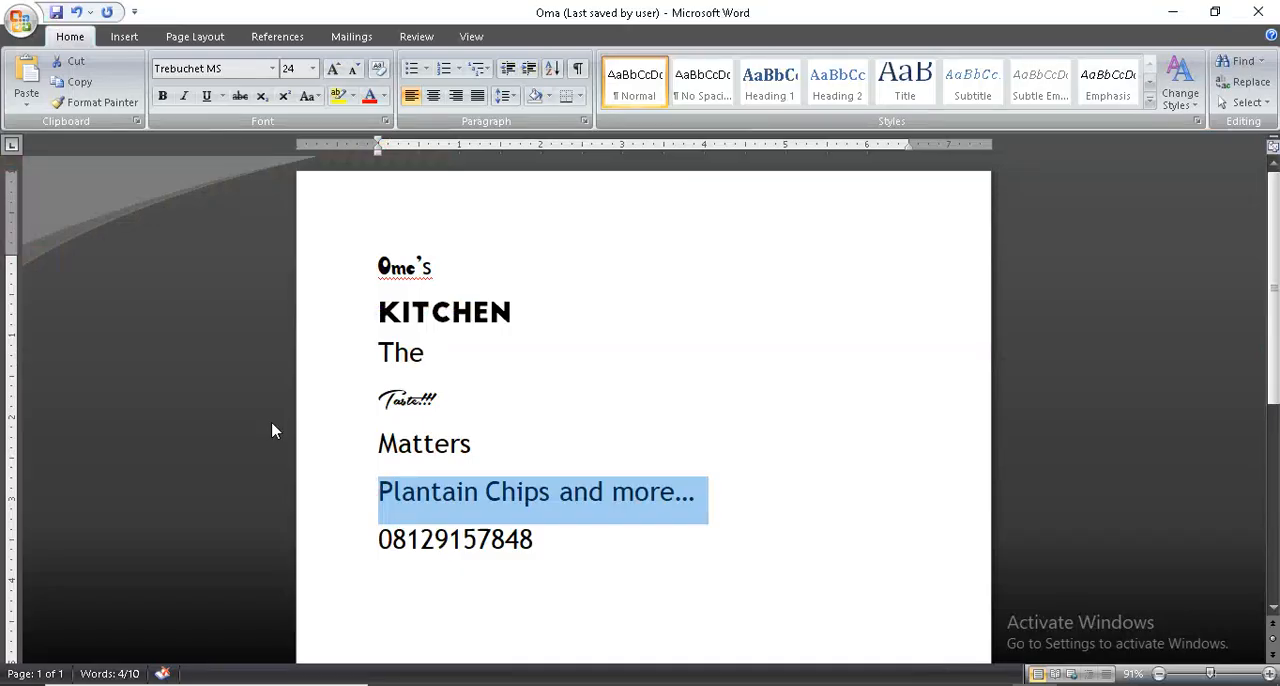
left_click(472, 437)
left_click(428, 396)
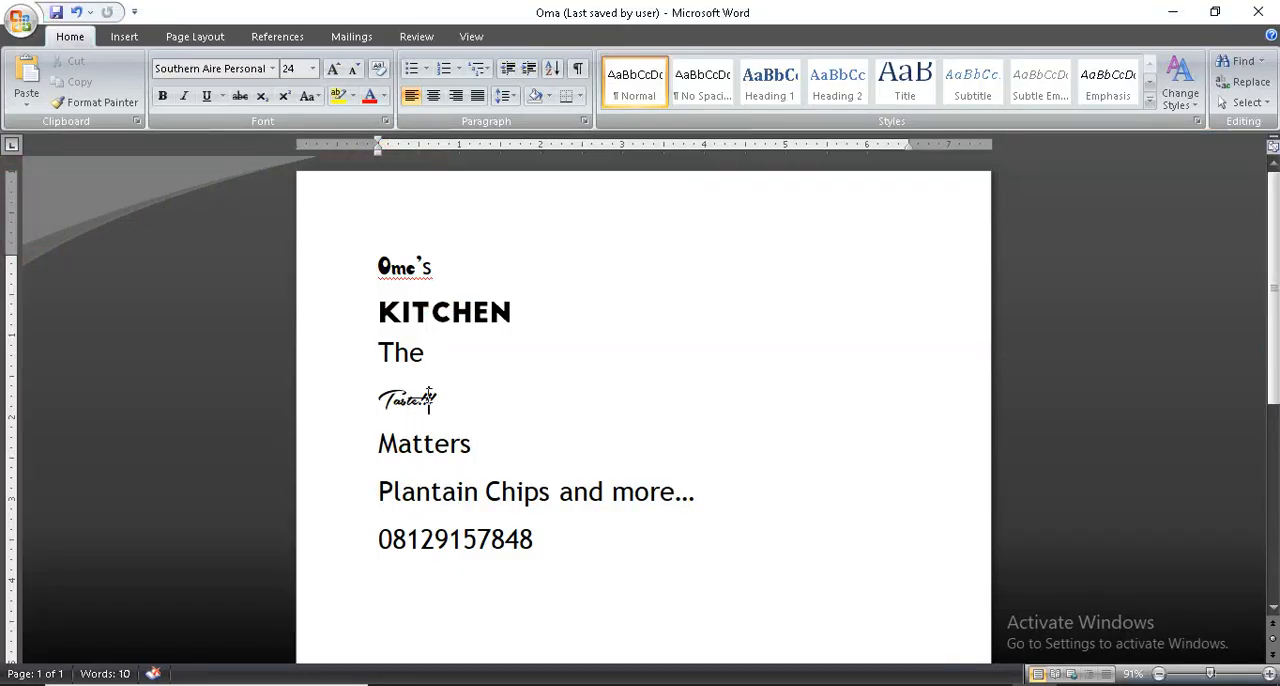
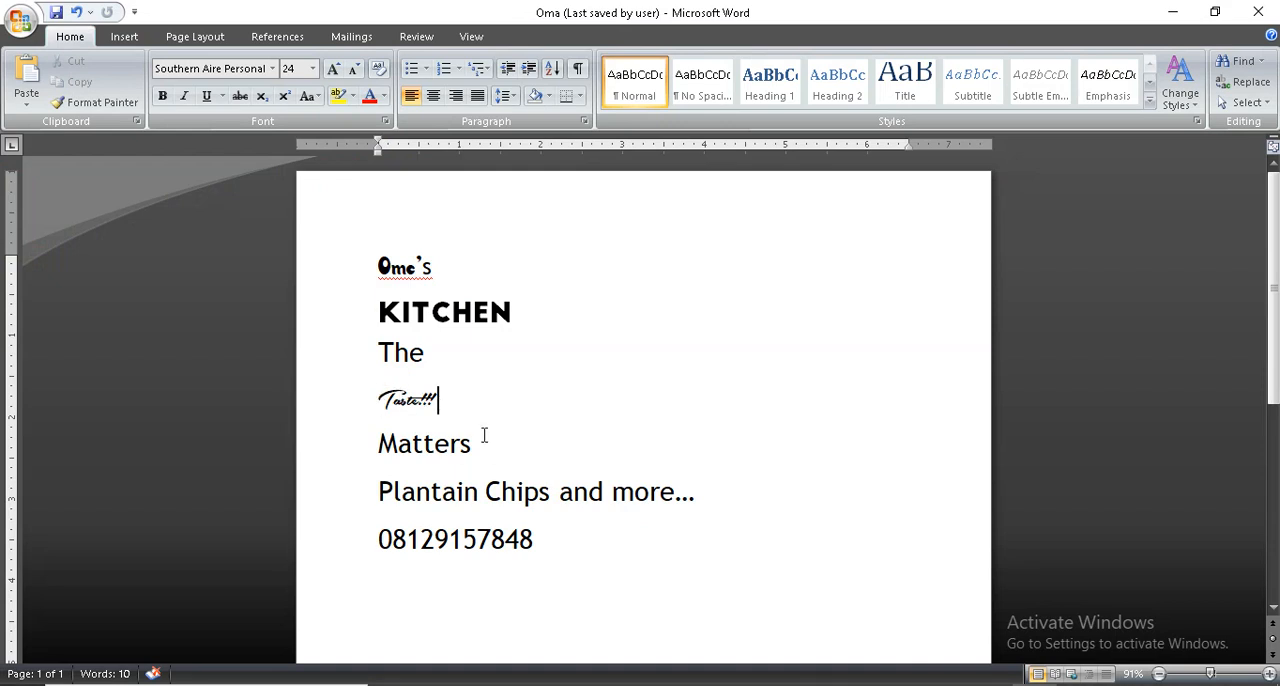
- Copy the lines "The Taste!!! Matters" from the Word document and switch to CorelDRAW
left_click_drag(478, 444, 402, 361)
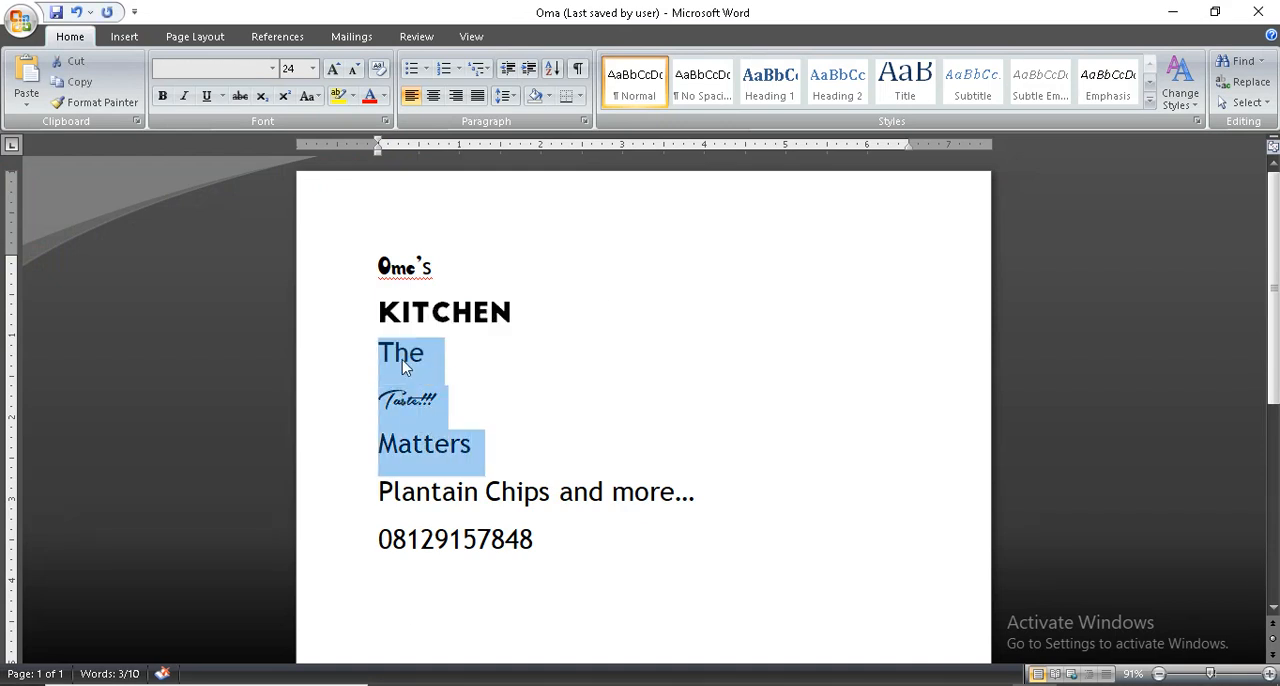
right_click(402, 360)
left_click(455, 396)
key("alt+Tab")
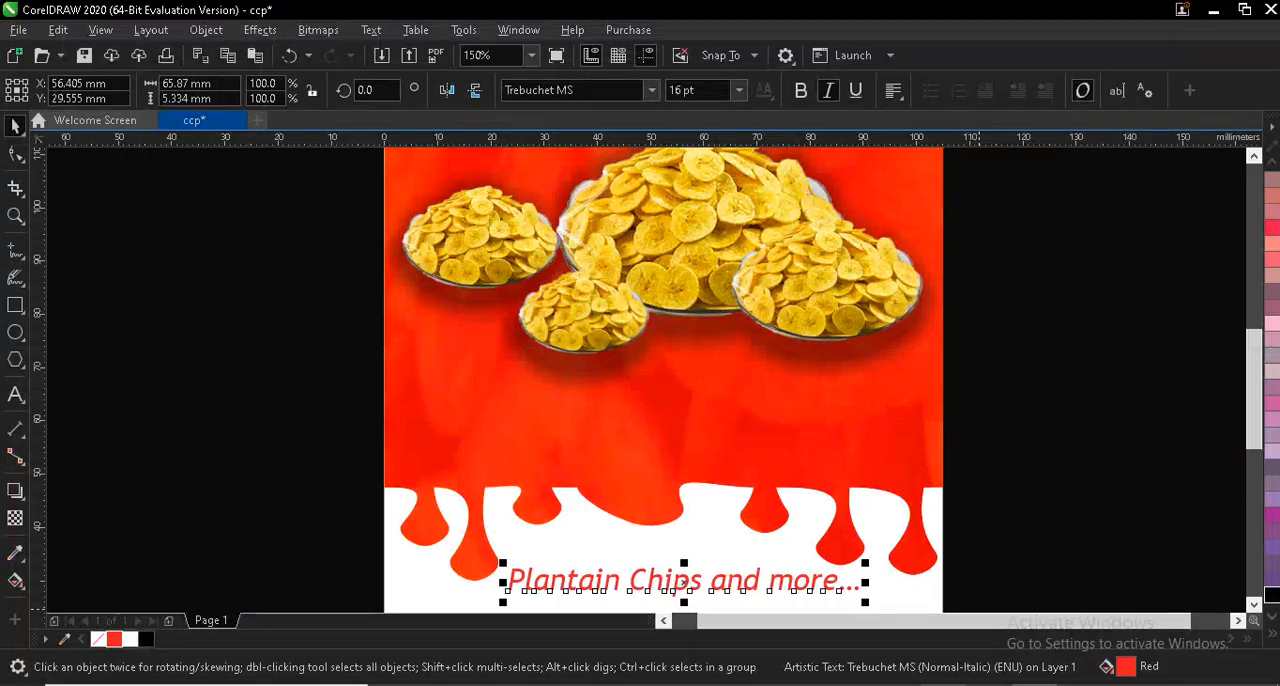
- Paste "The Taste!!! Matters" as text beside the page, maintaining fonts and formatting
left_click(15, 394)
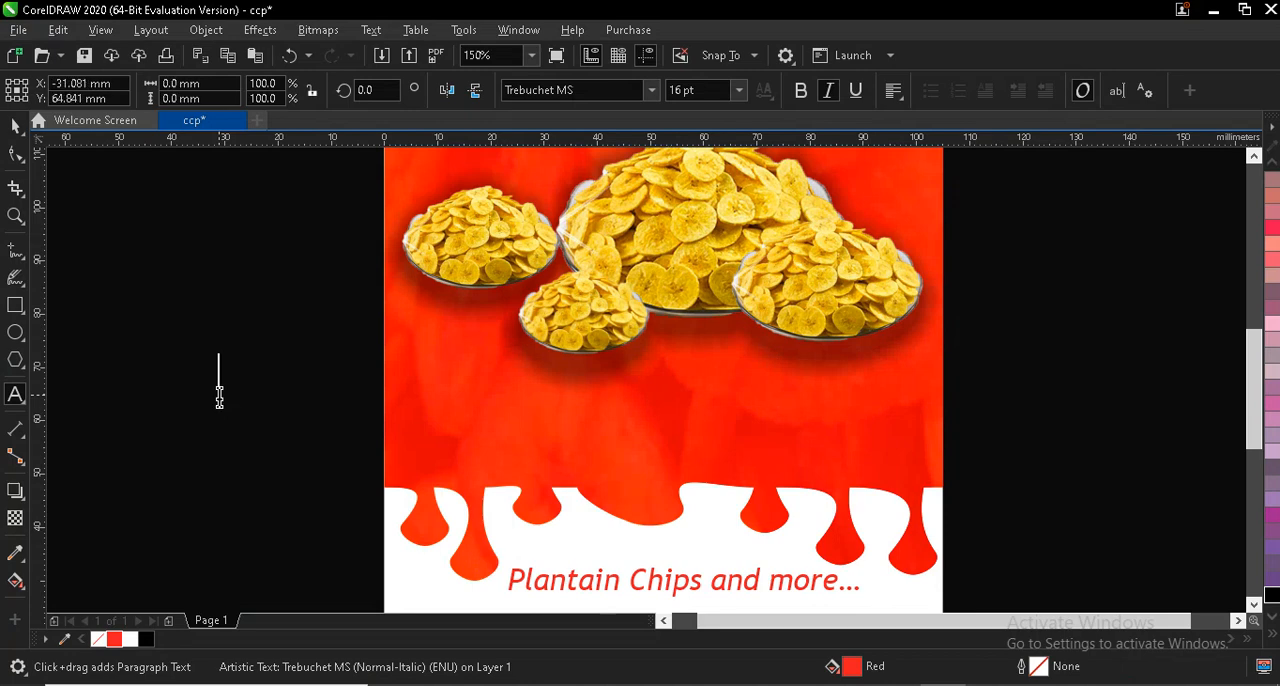
right_click(219, 397)
left_click(256, 309)
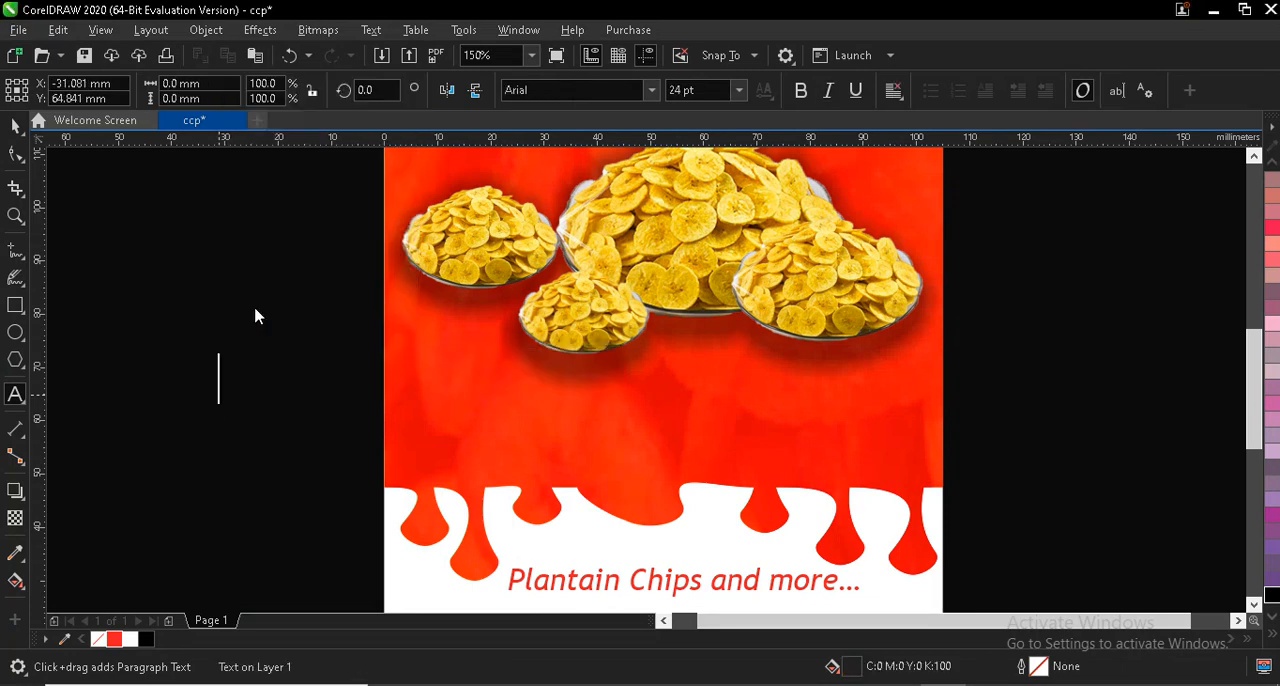
left_click(612, 493)
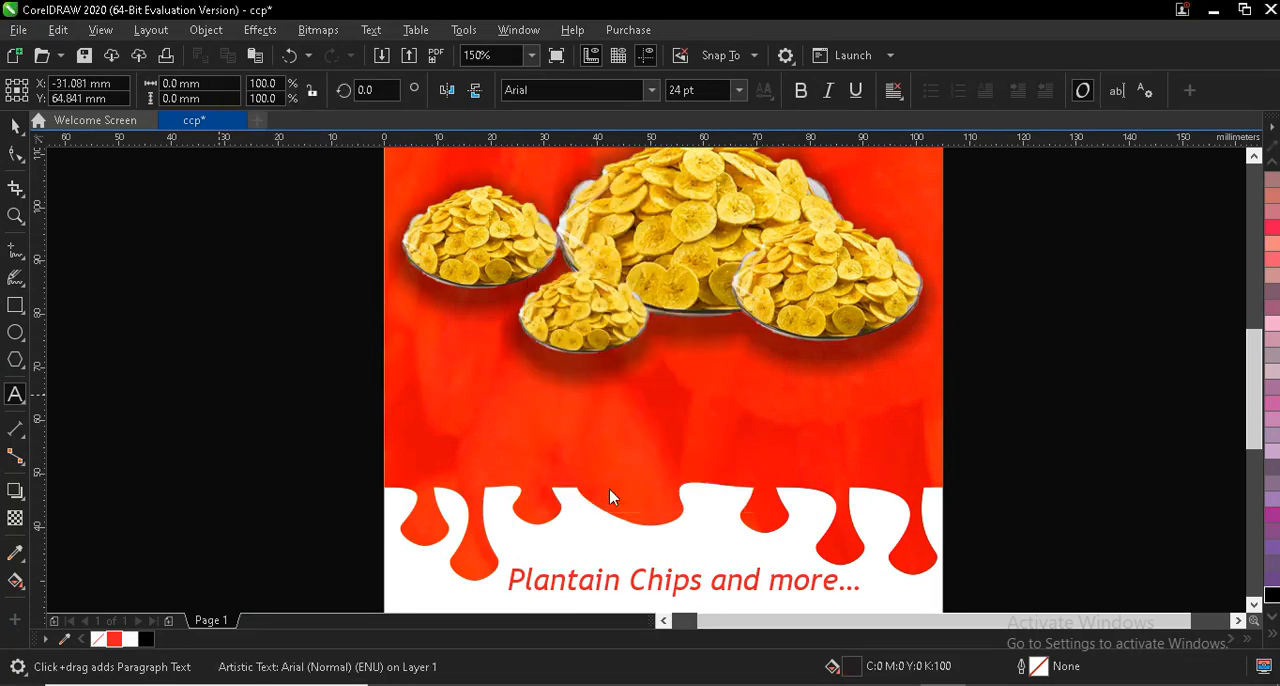
left_click(338, 430)
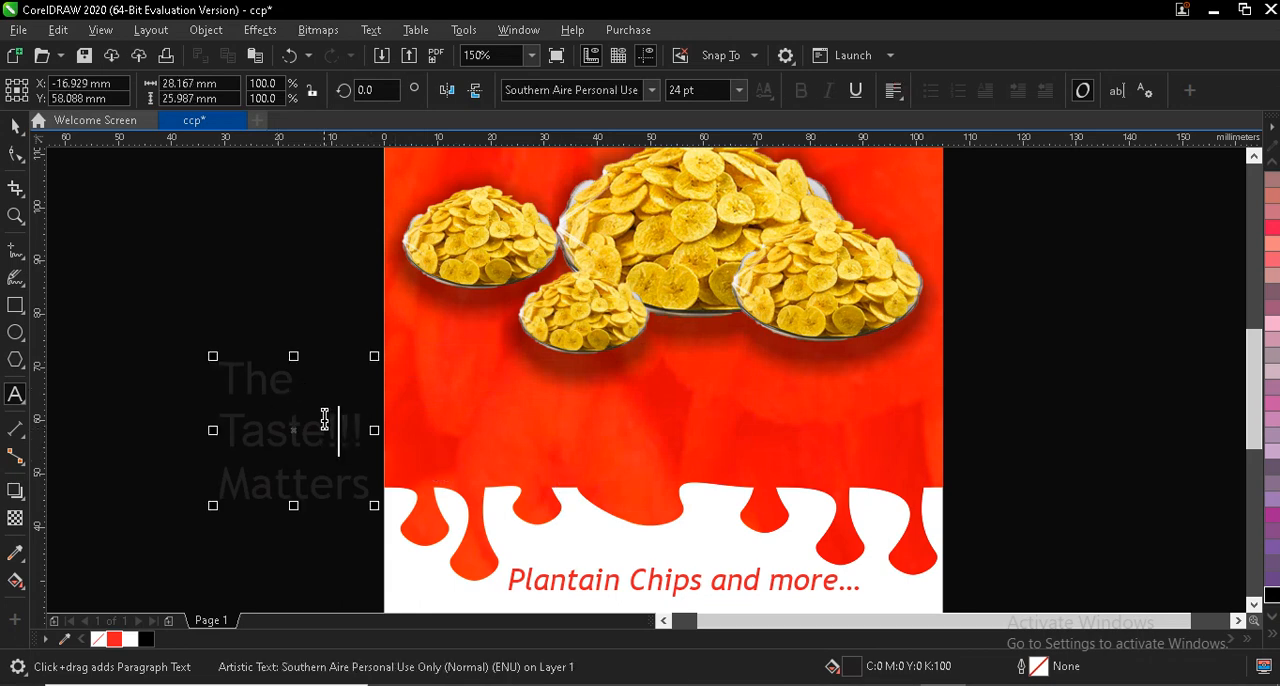
- Move the three-line slogan onto the red background below the chips bowls and fill it with white
left_click_drag(289, 428, 499, 406)
left_click(130, 640)
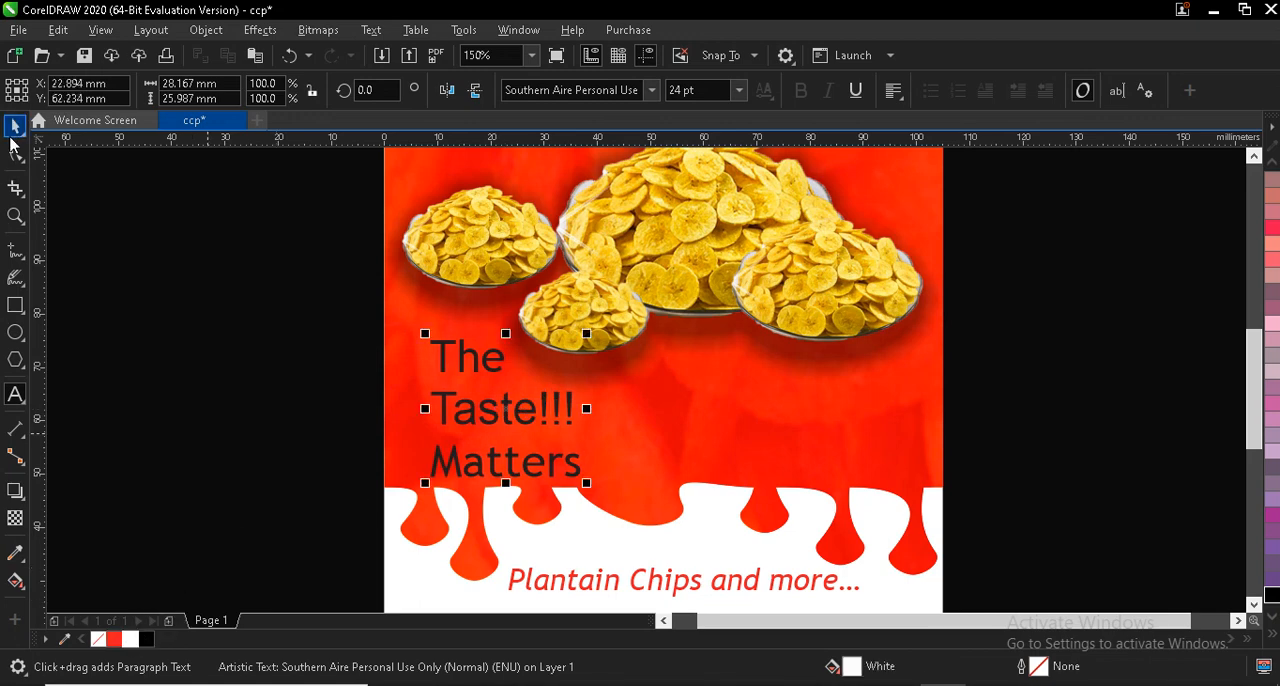
left_click(15, 126)
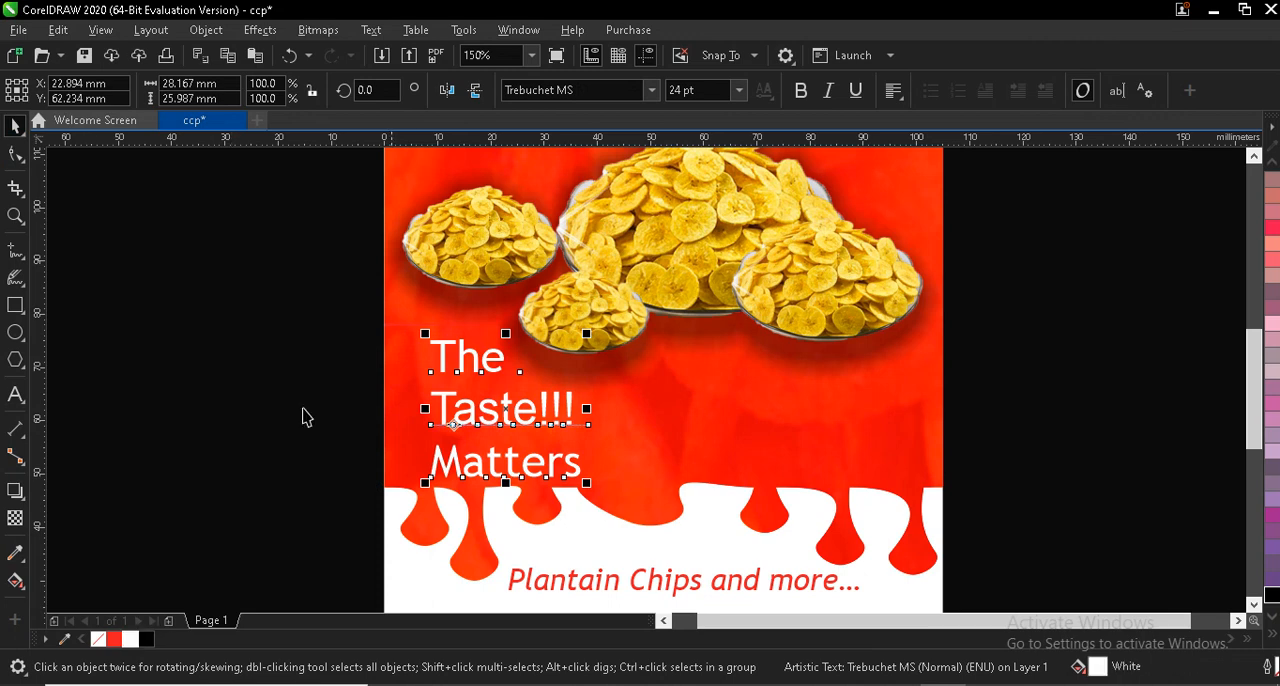
- Break the slogan into separate lines and shrink "The" and "Matters", with "Matters" at about 16 pt
left_click(15, 396)
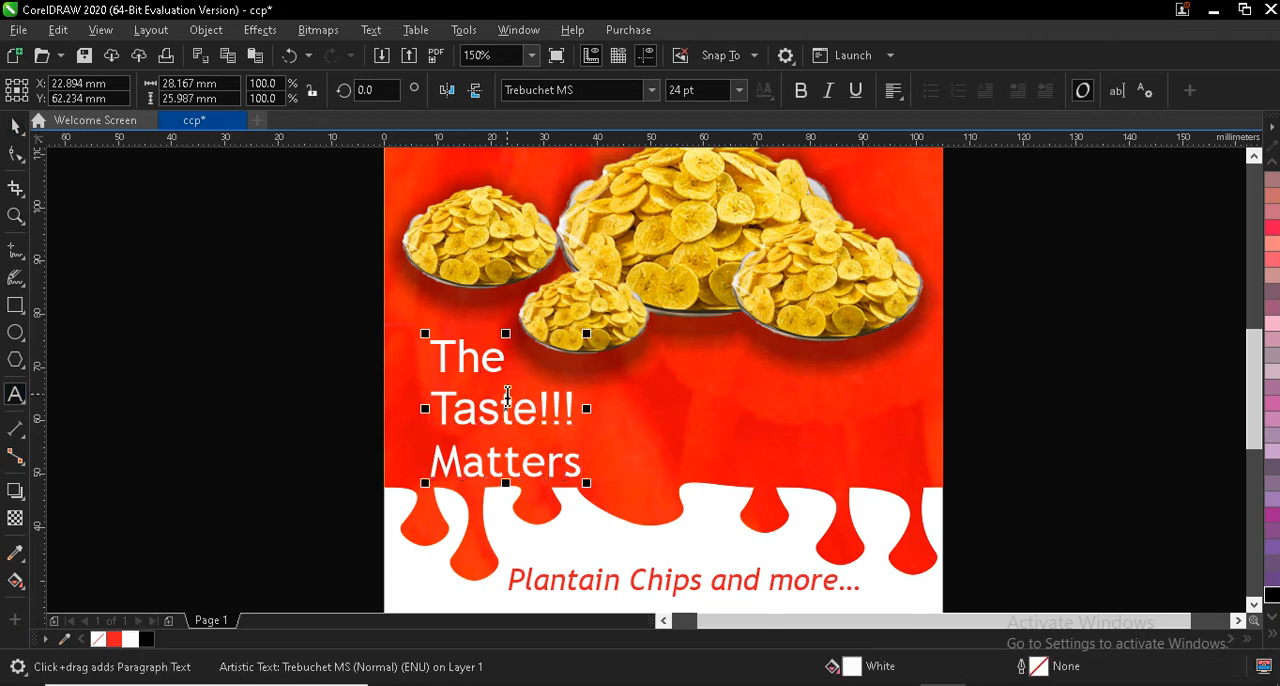
key("ctrl+space")
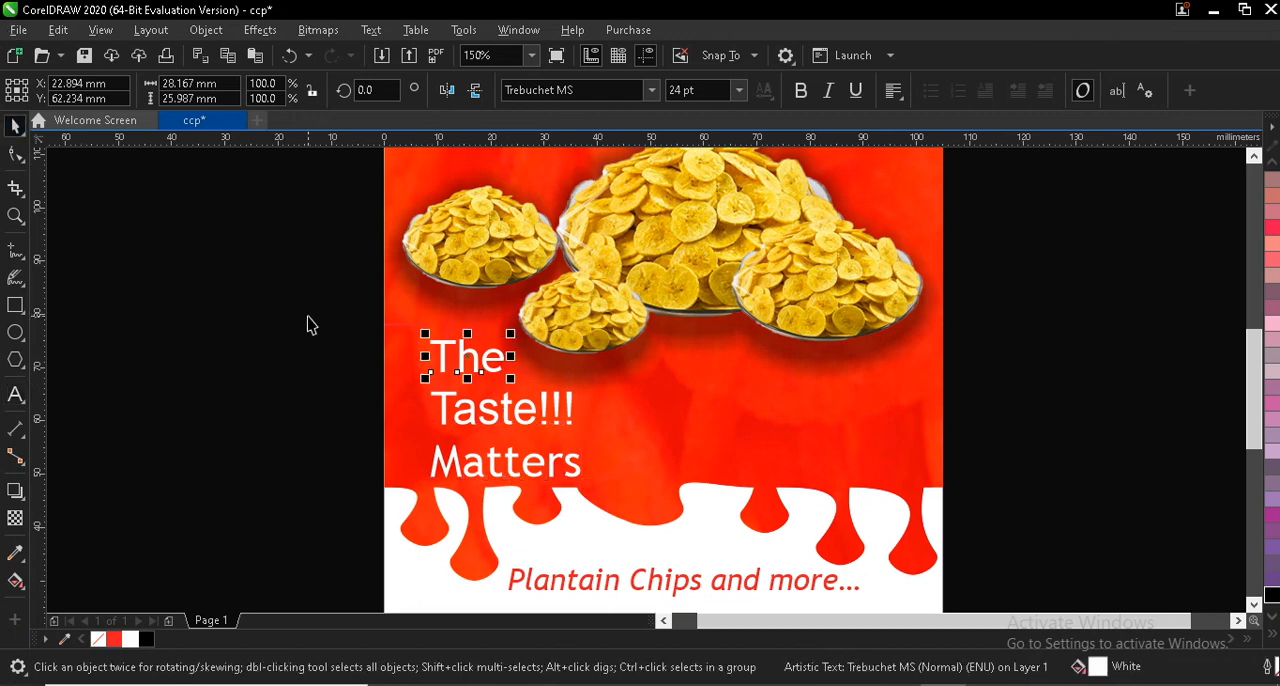
left_click_drag(421, 334, 500, 381)
left_click(492, 465)
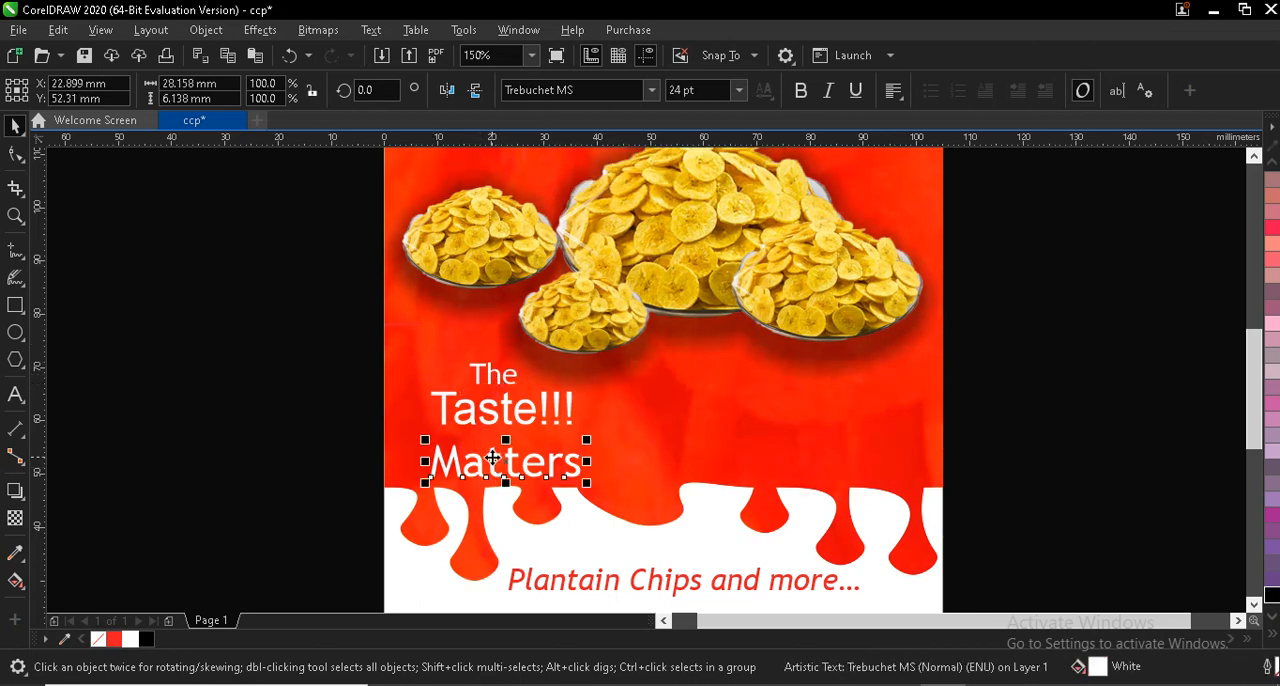
left_click_drag(428, 484, 440, 478)
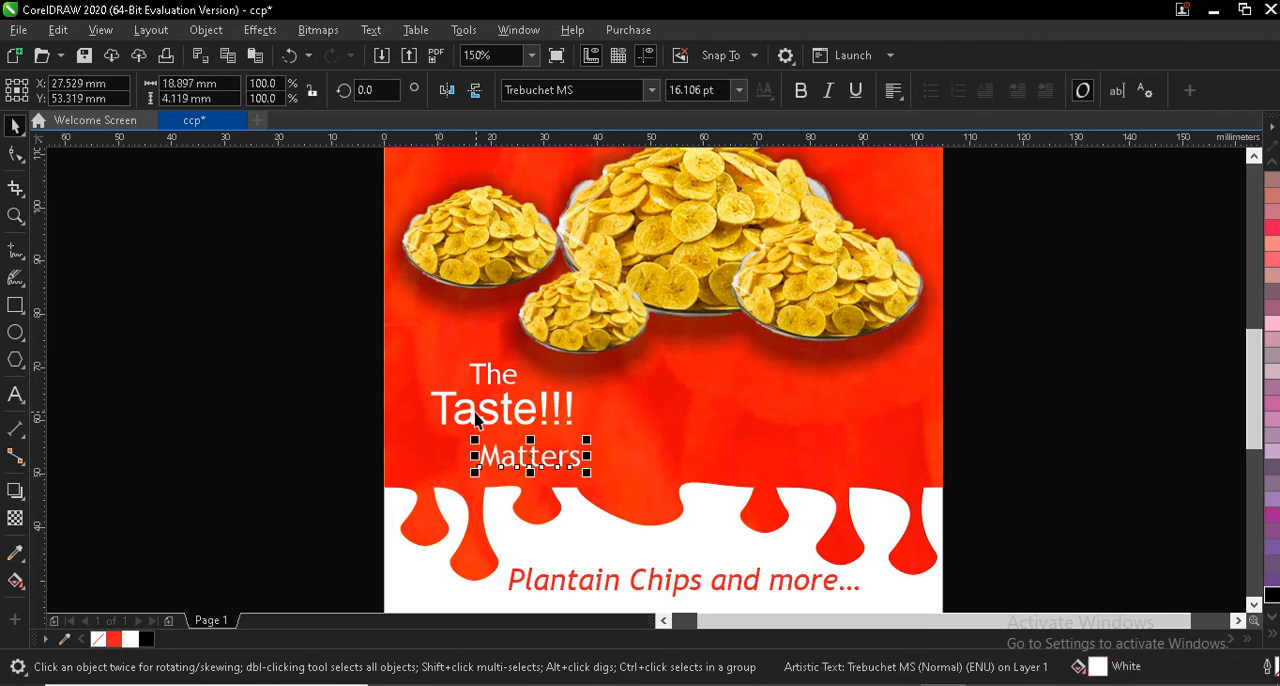
- Set the "Taste!!!" line to the Streamster font and give it a white outline
left_click(476, 417)
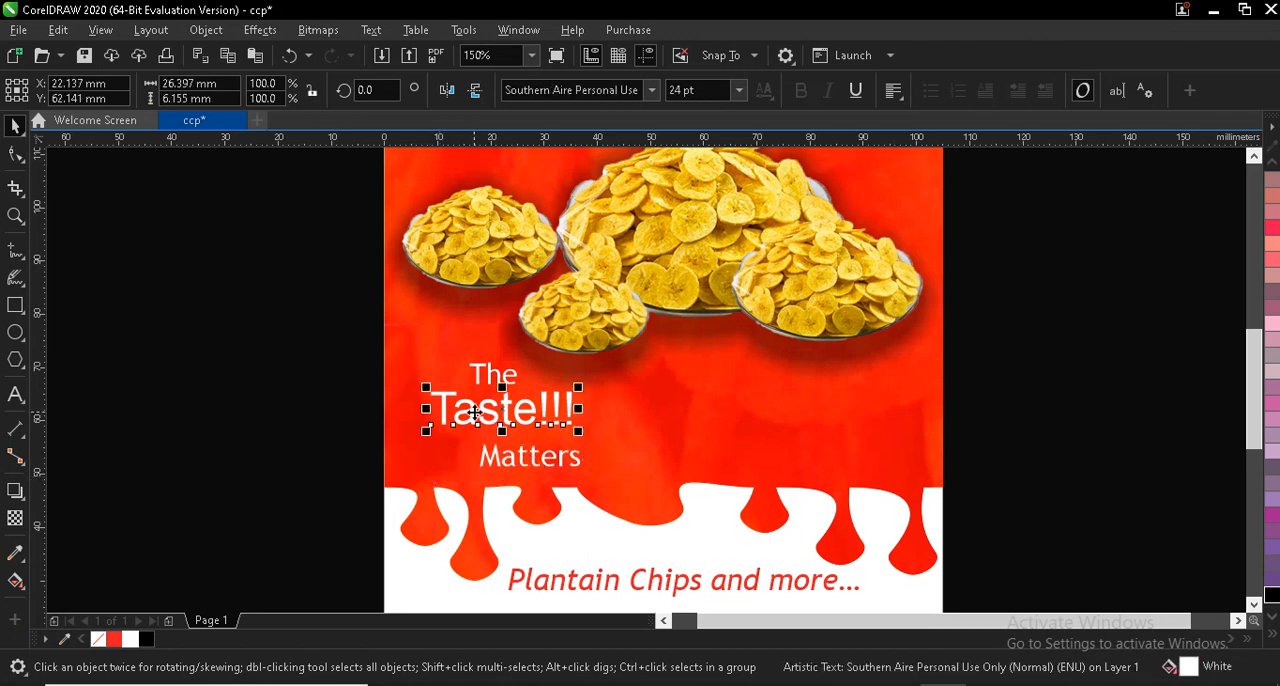
left_click(653, 91)
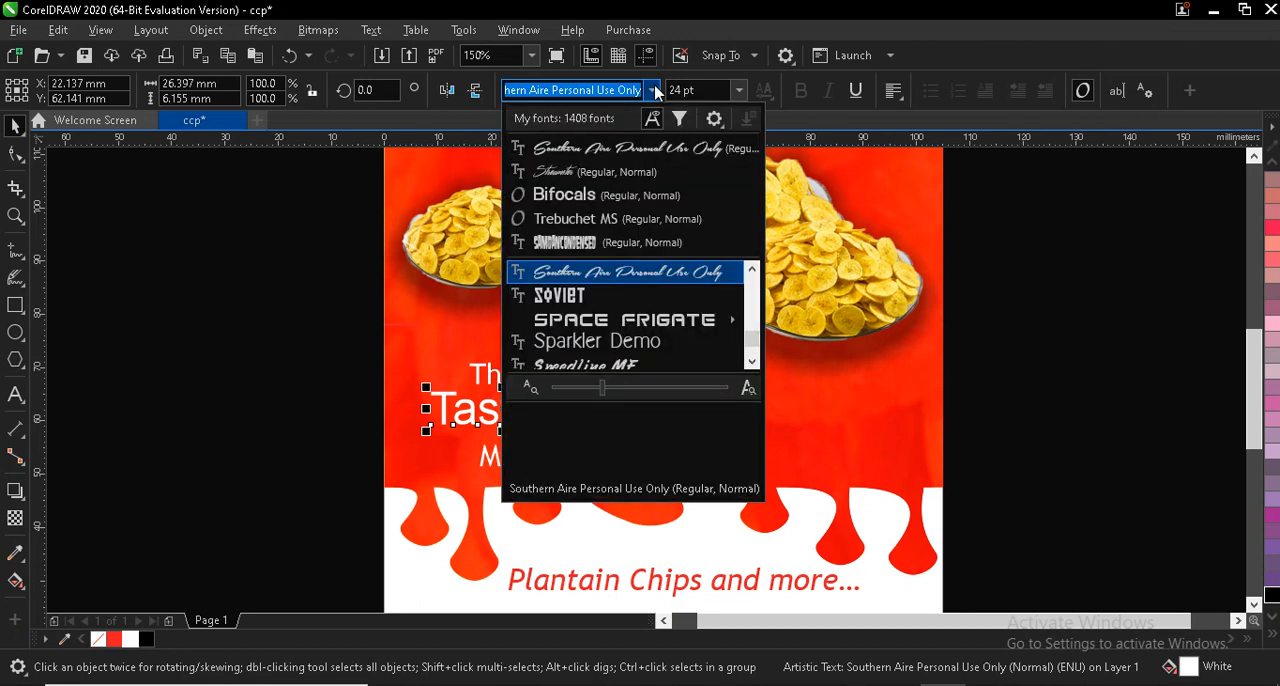
left_click(585, 178)
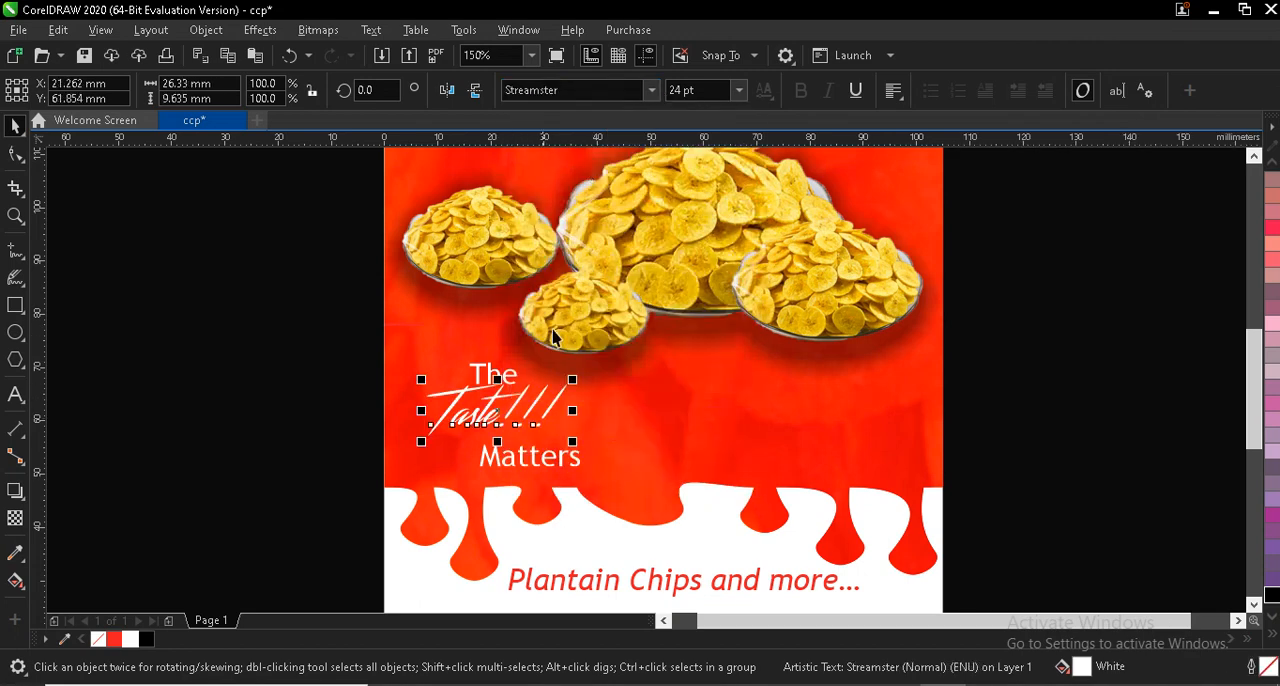
left_click(126, 642)
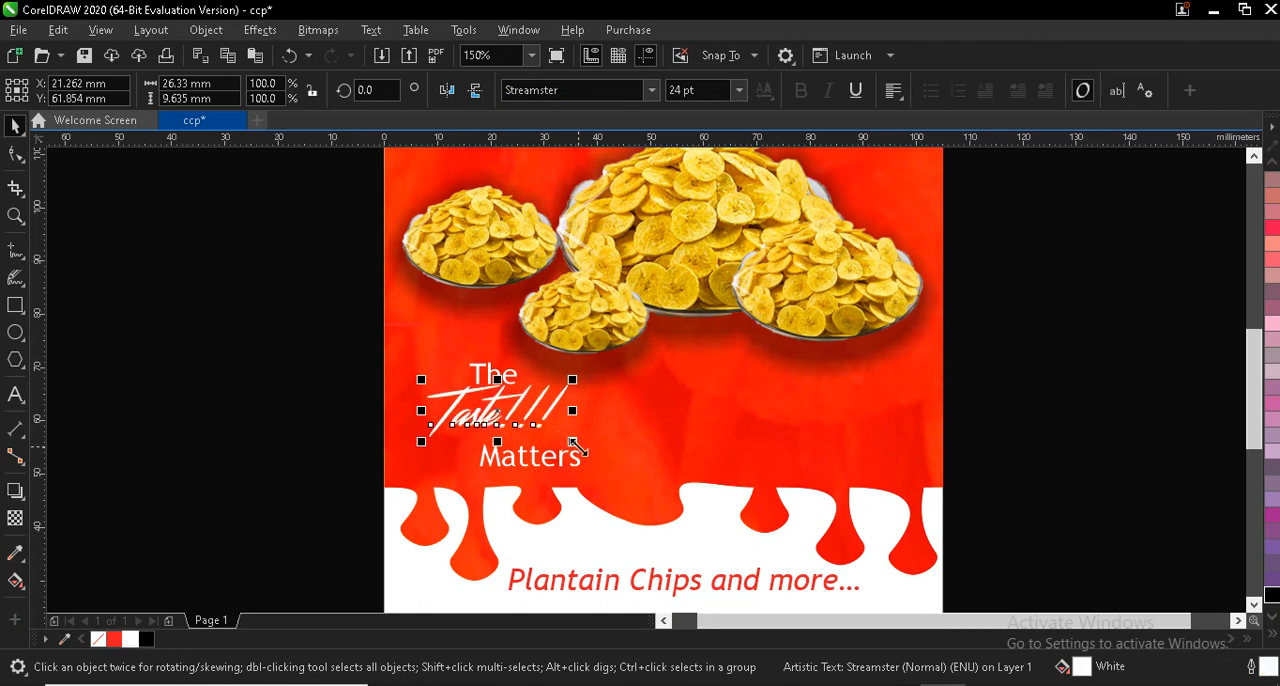
- Enlarge "Taste!!!" to about 30 pt, and scale the three slogan lines together to about 36 mm wide
left_click_drag(578, 447, 614, 468)
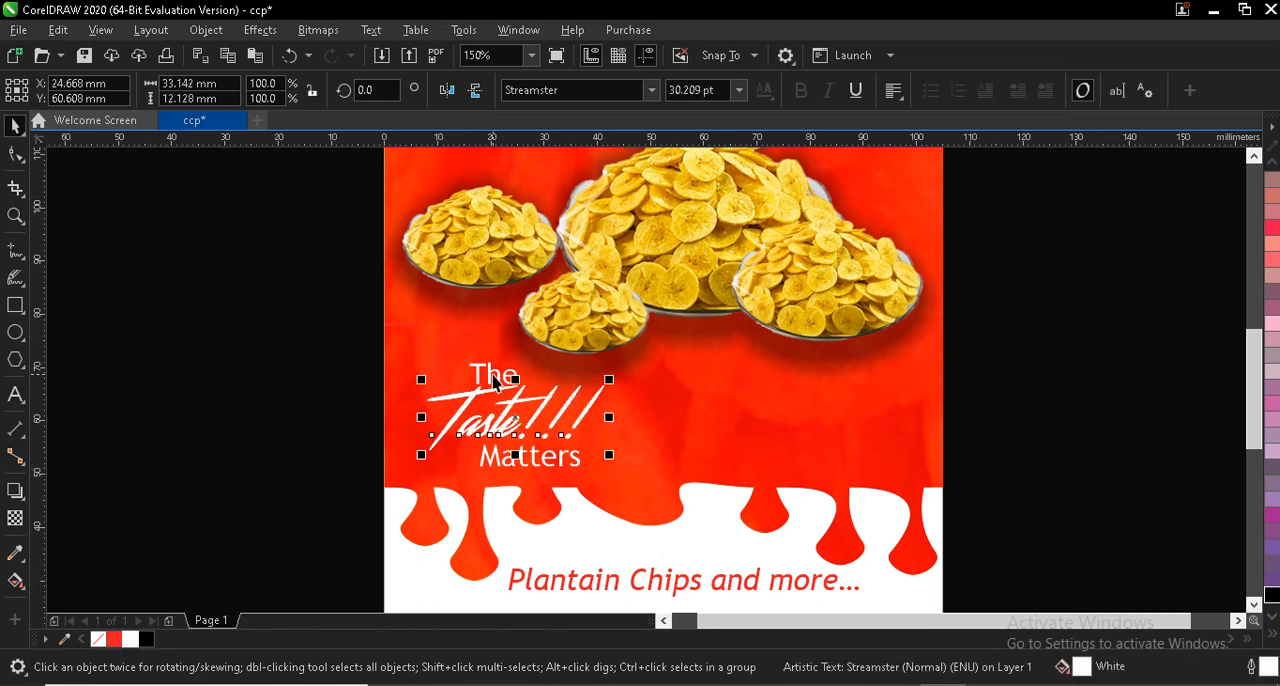
left_click(530, 458)
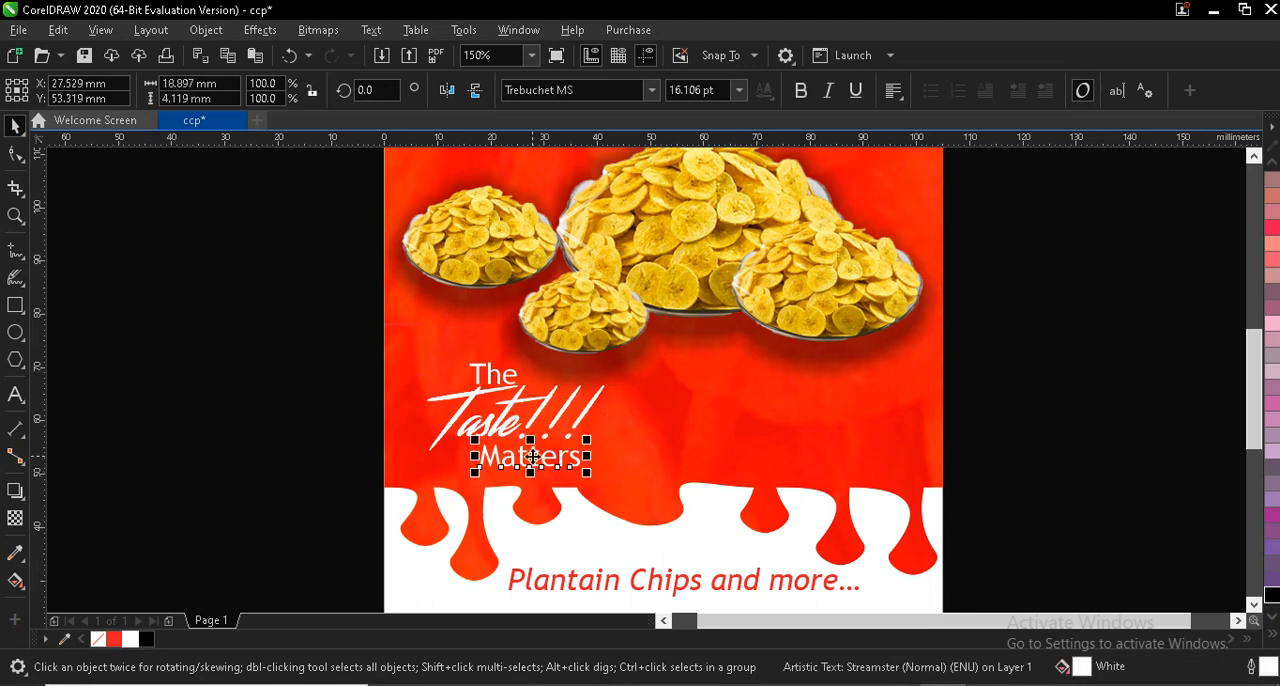
left_click_drag(530, 458, 616, 474)
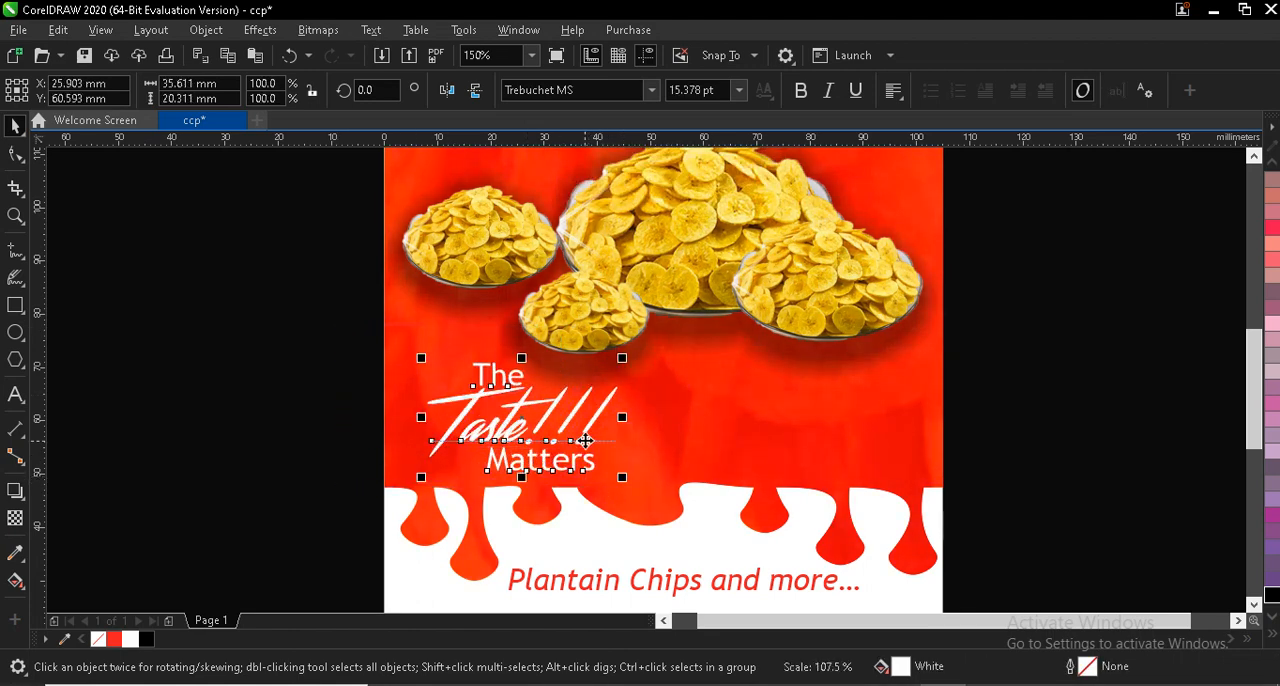
left_click(360, 415)
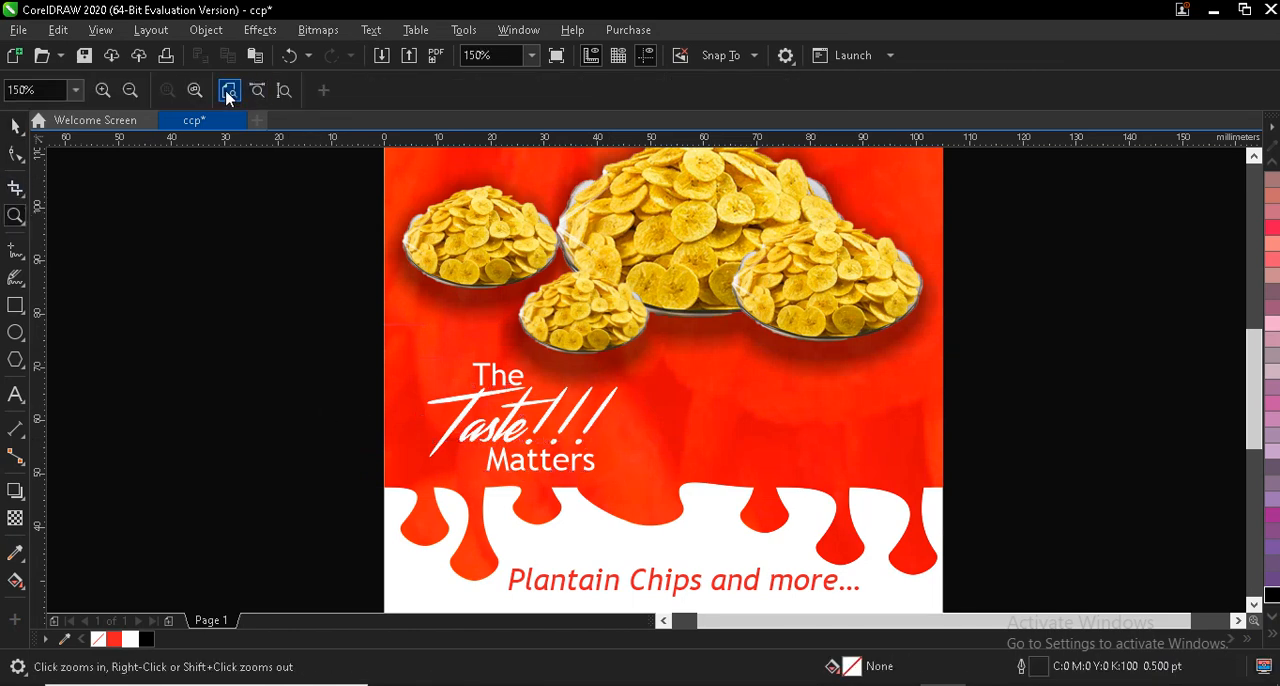
- Select all the flyer artwork on the page and group it
left_click(228, 92)
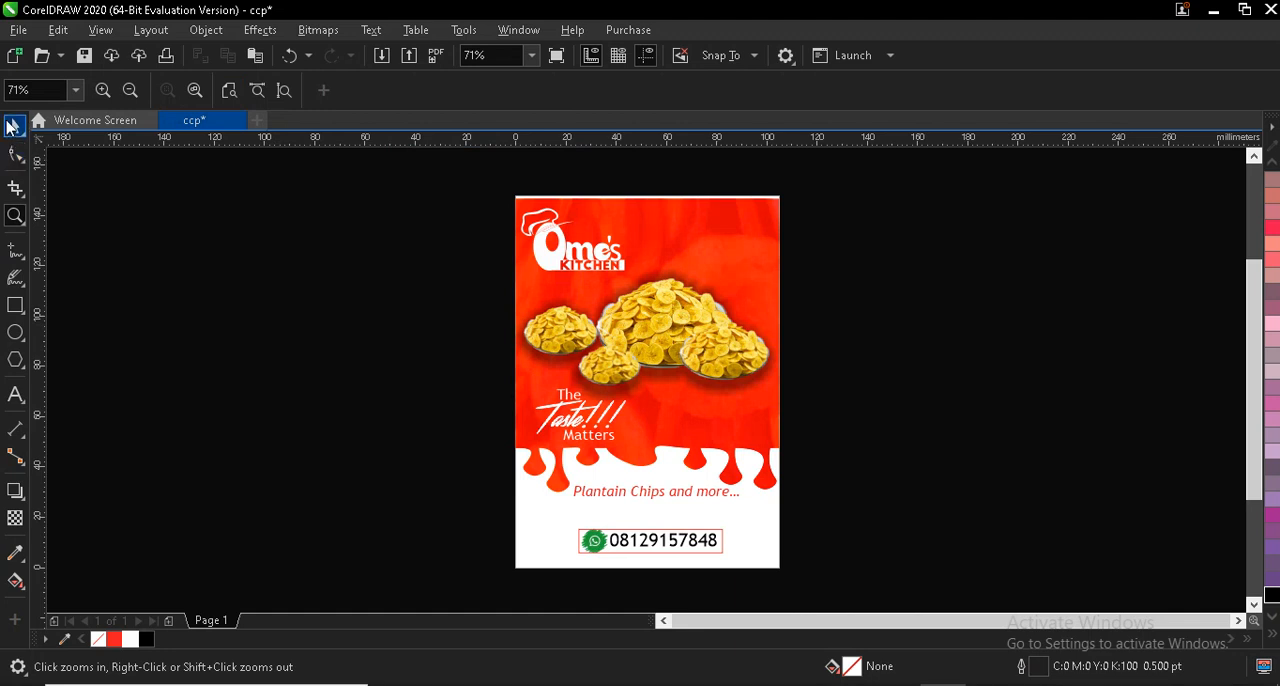
left_click(15, 125)
left_click_drag(501, 196, 858, 563)
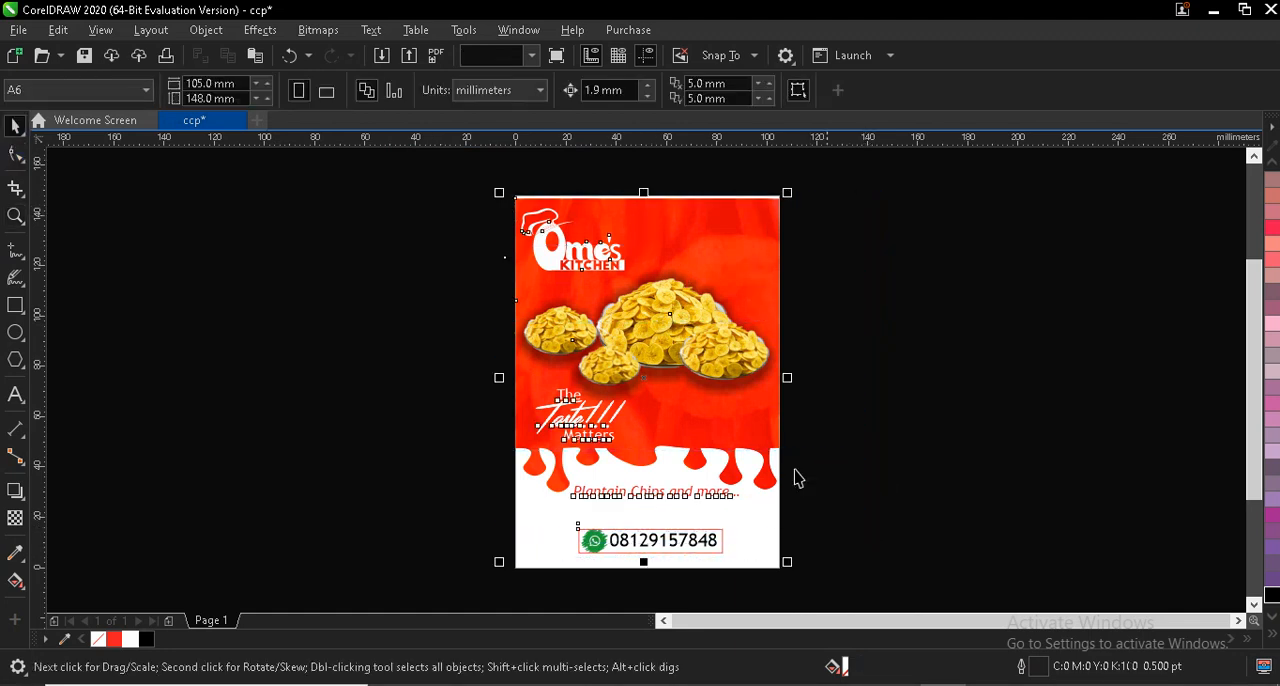
left_click(958, 92)
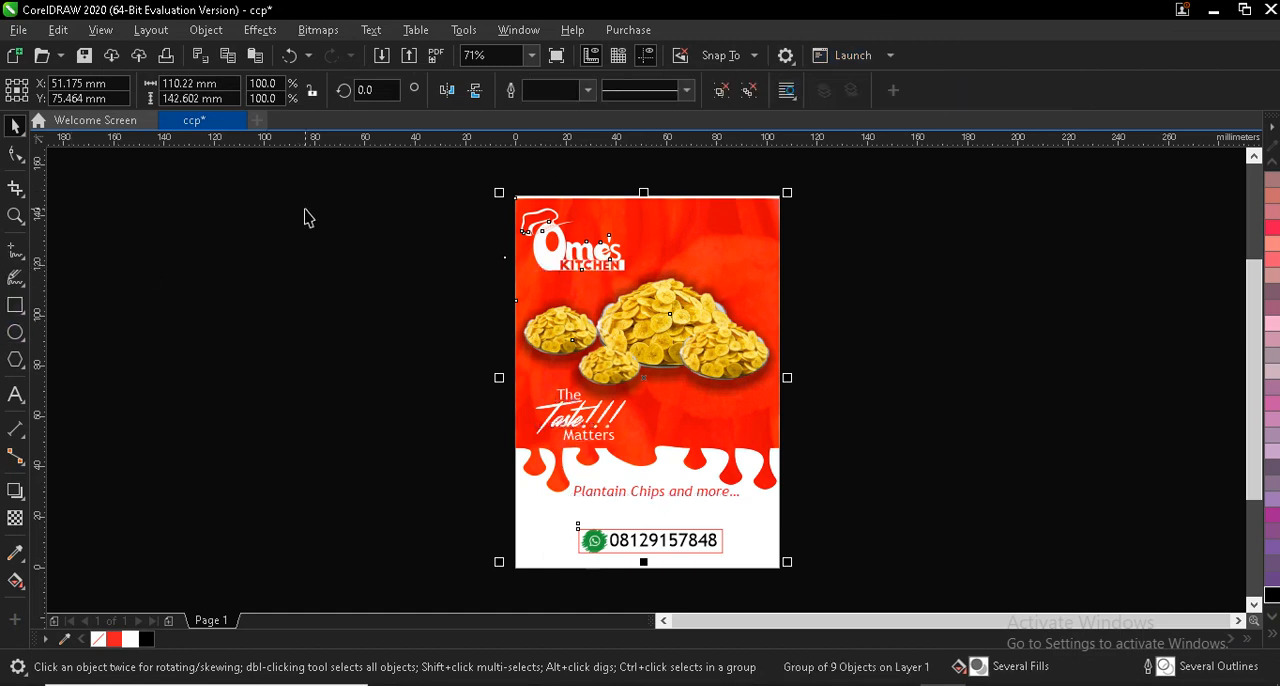
- Try to center the grouped artwork on the page, and undo the move
key("Right")
key("Down")
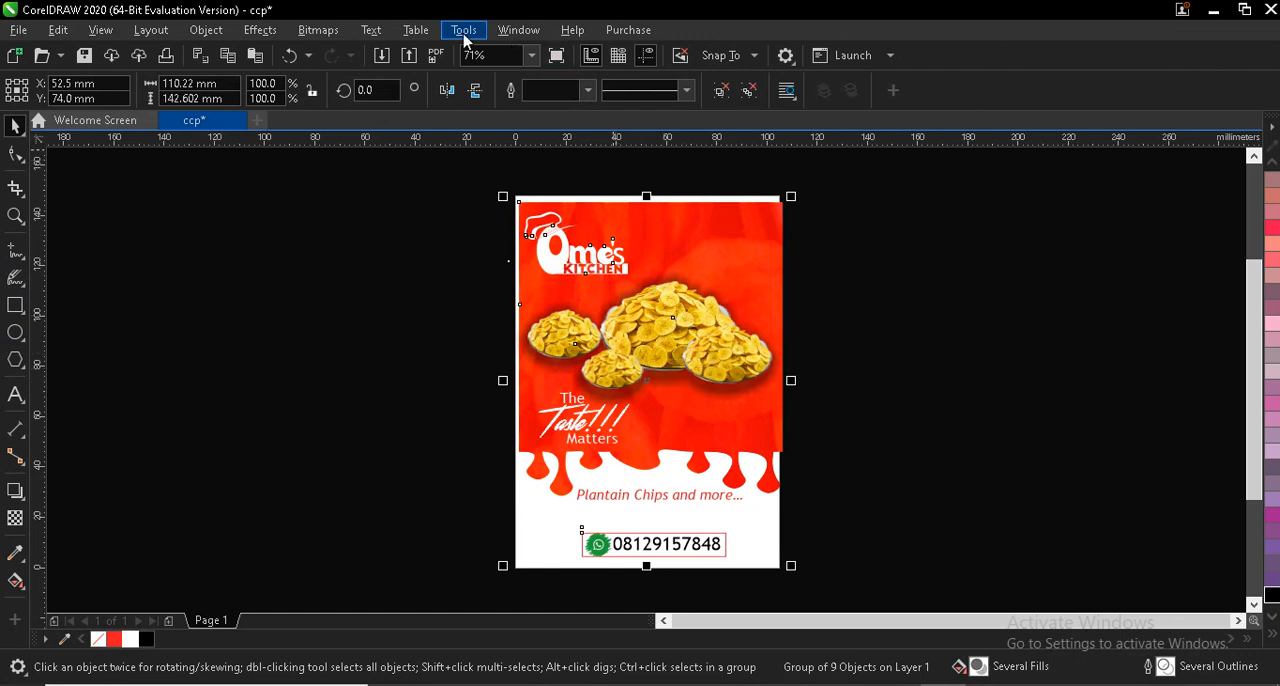
left_click(289, 56)
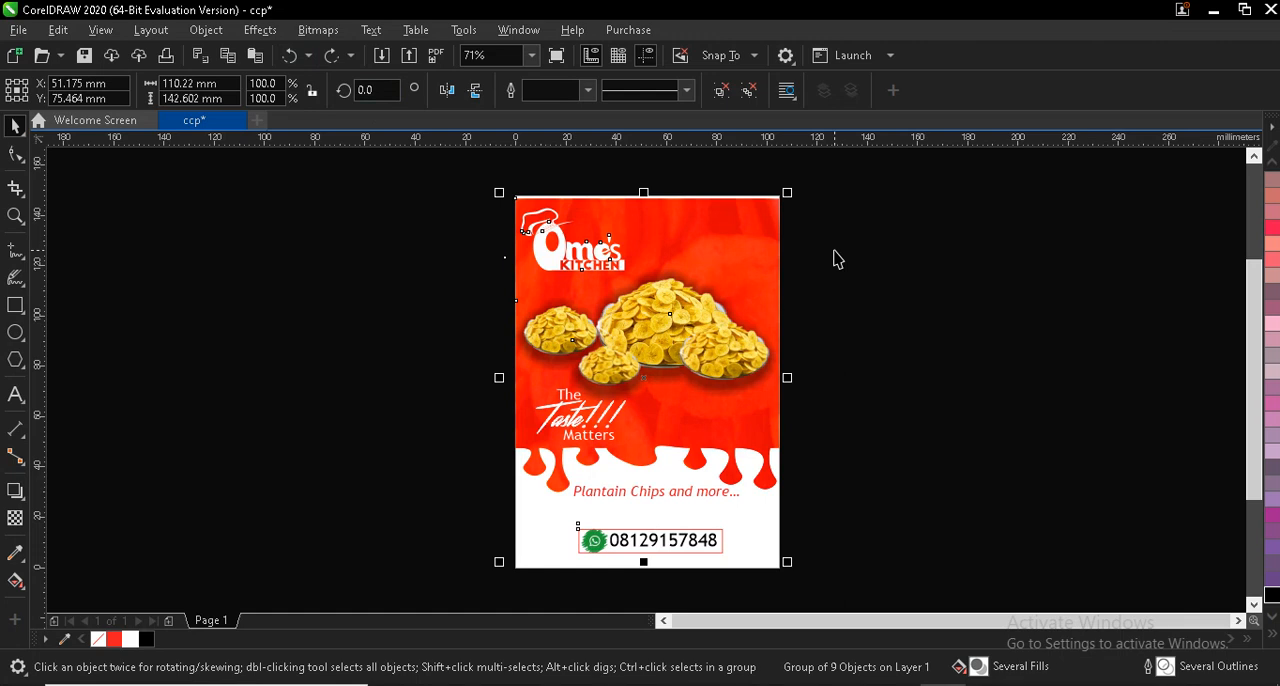
- Nudge the grouped artwork up so the red background meets the page's upper edge, and deselect it
key("Up")
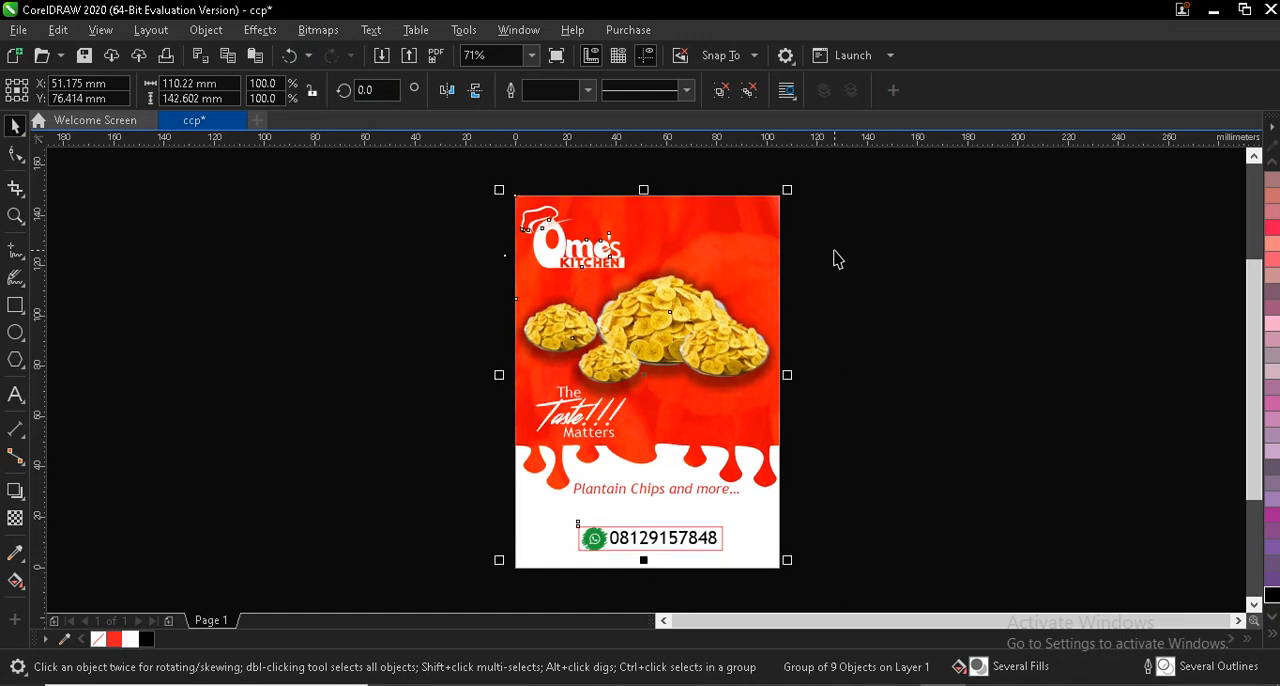
key("Escape")
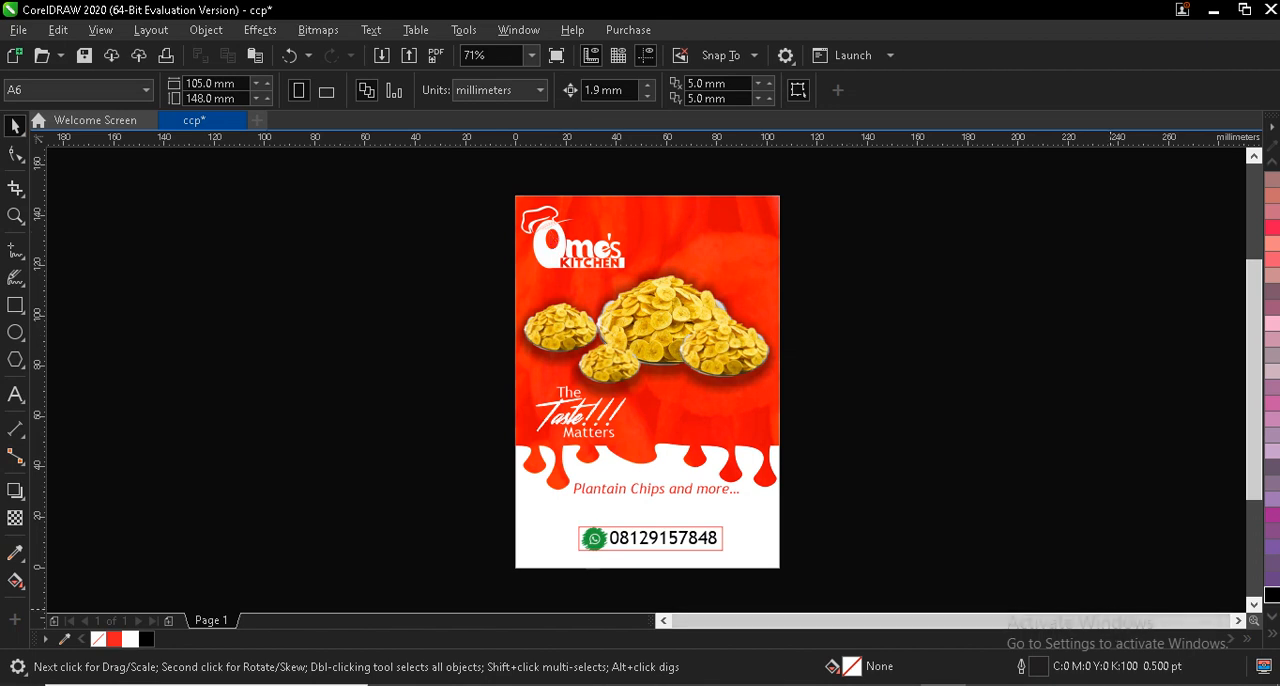
mouse_move(1034, 685)
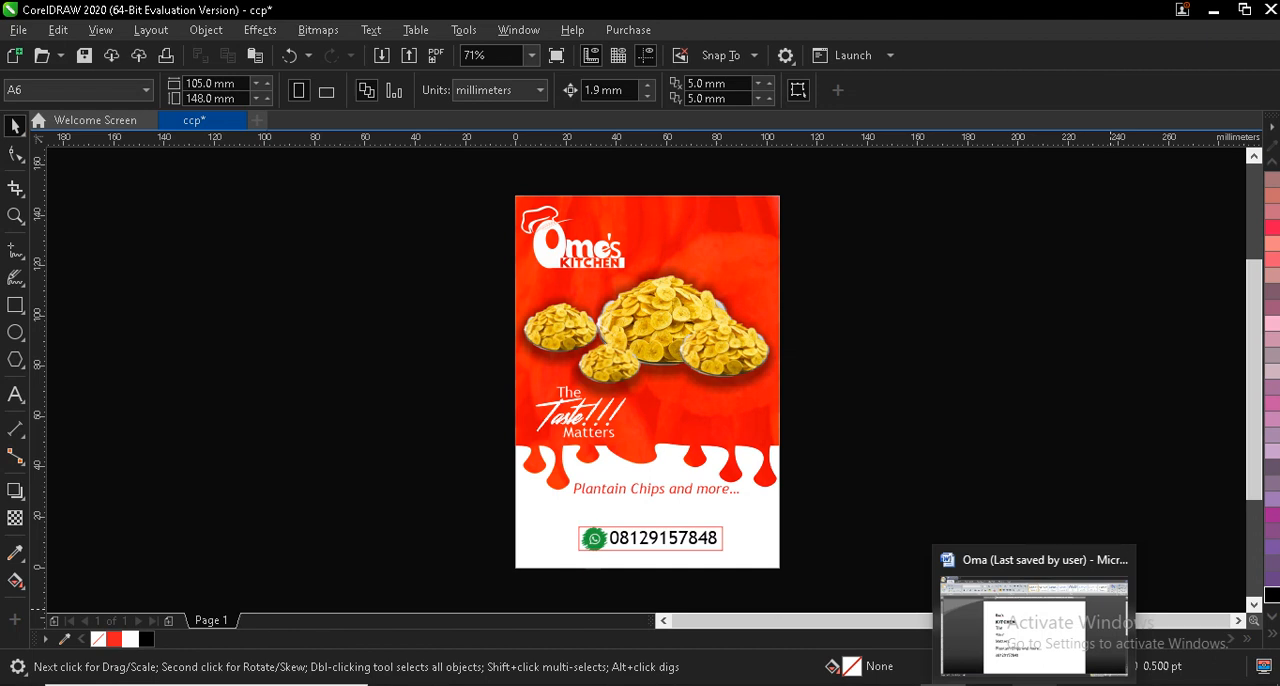
left_click(1071, 685)
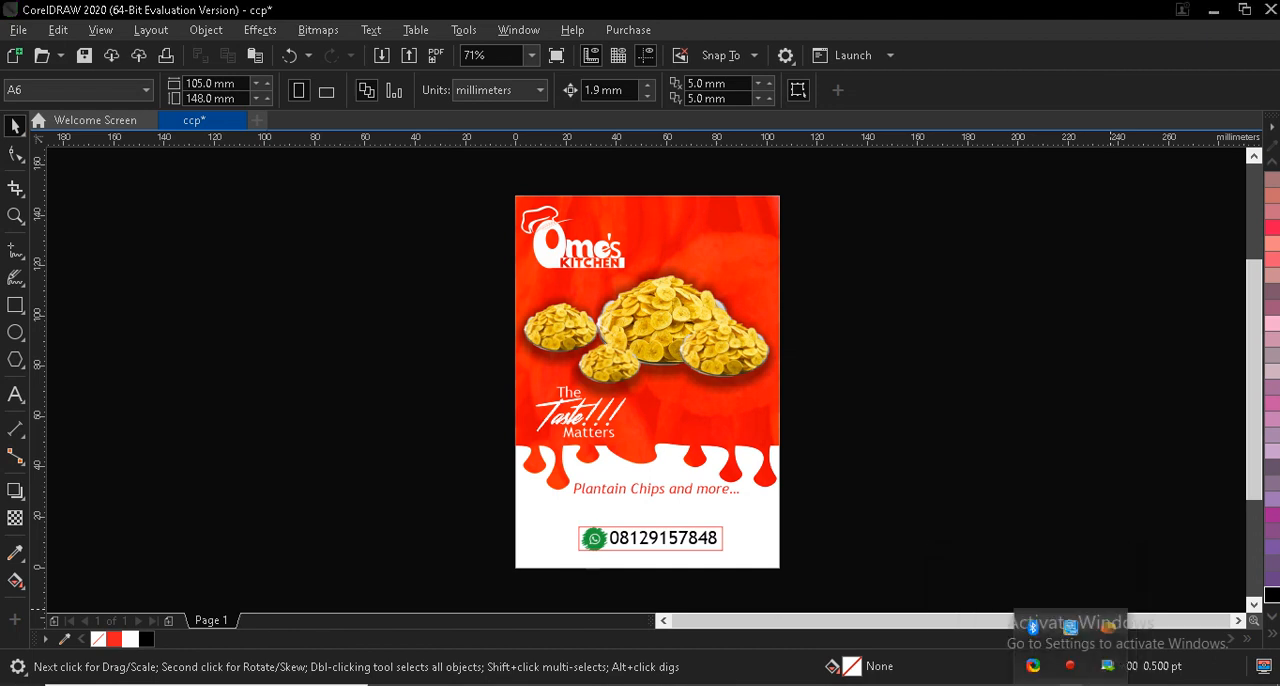